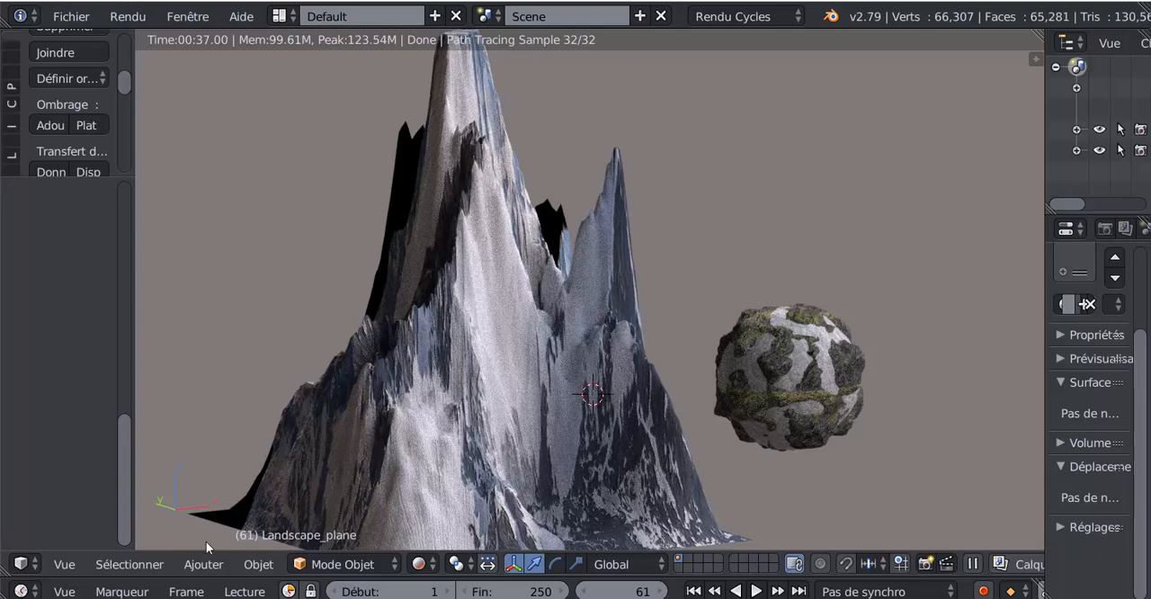
- Look up the A.N.T.Landscape add-on in the user preferences by filtering the add-ons with "land", and close the preferences
left_click(203, 564)
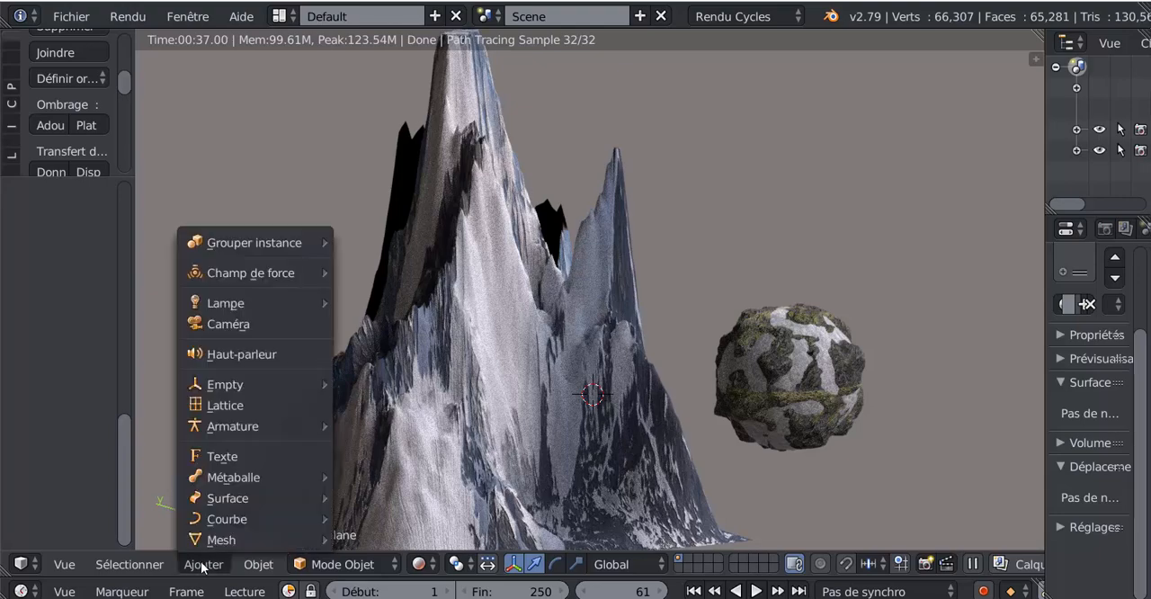
mouse_move(207, 542)
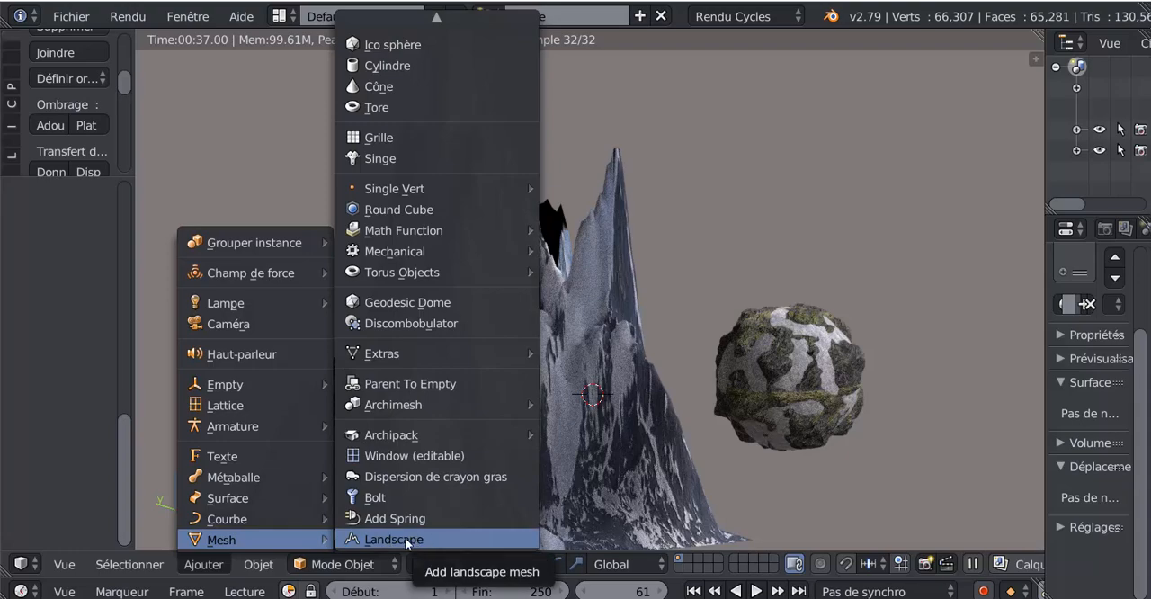
left_click(72, 17)
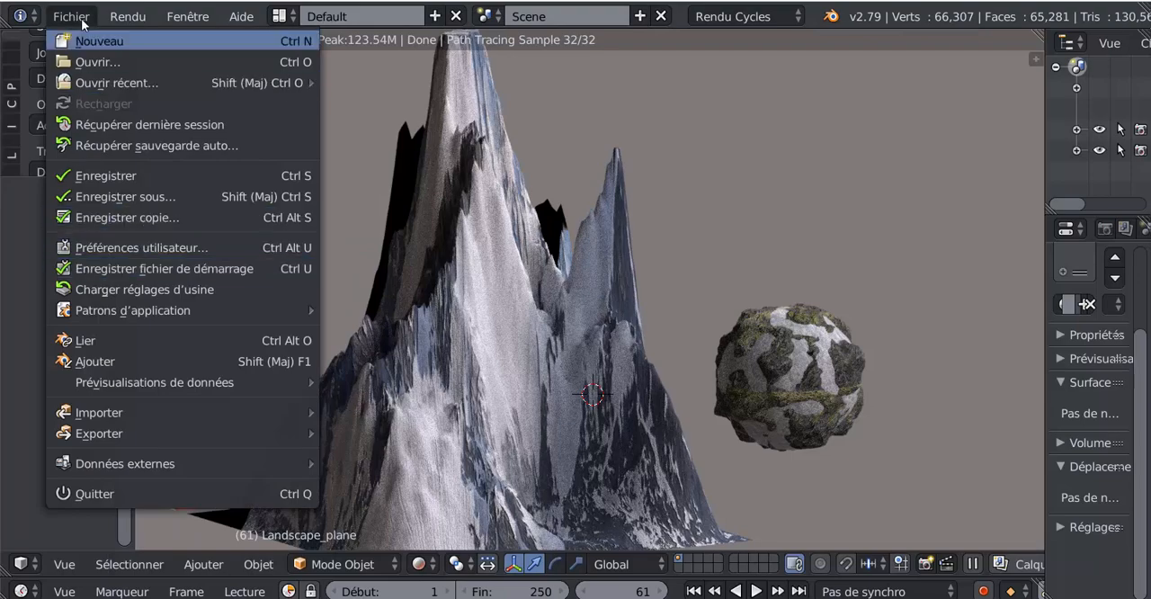
left_click(94, 246)
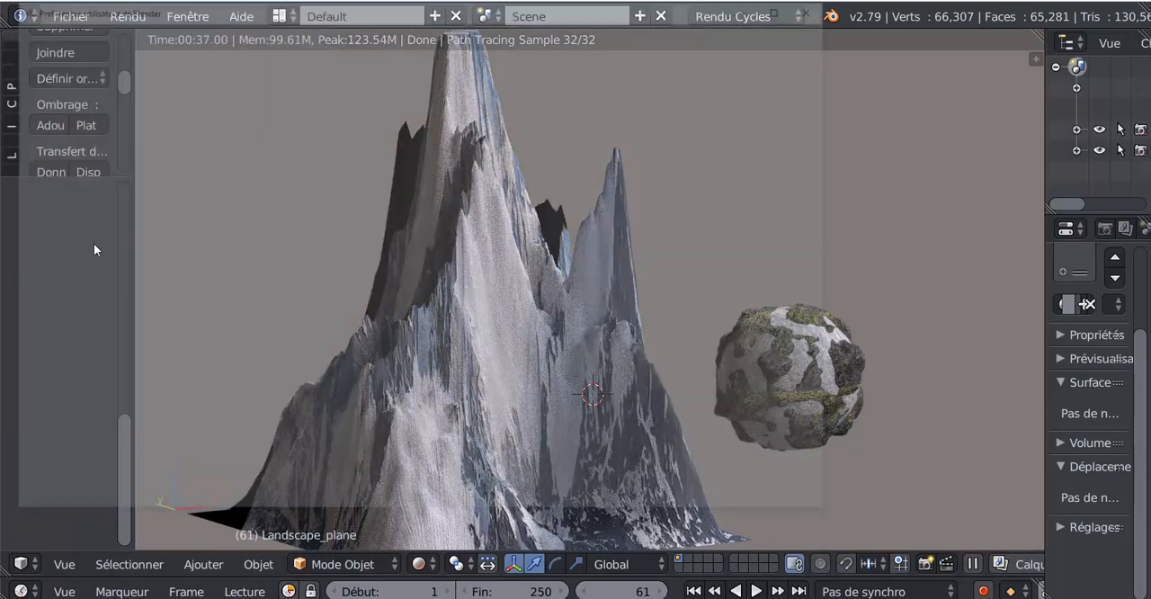
left_click(79, 73)
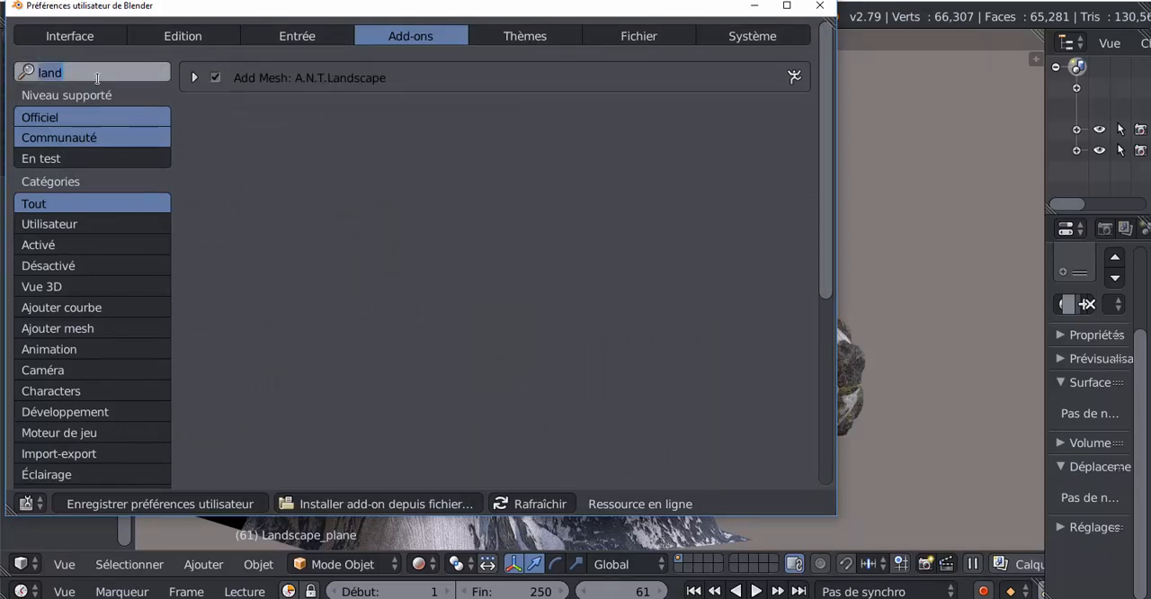
key("BackSpace")
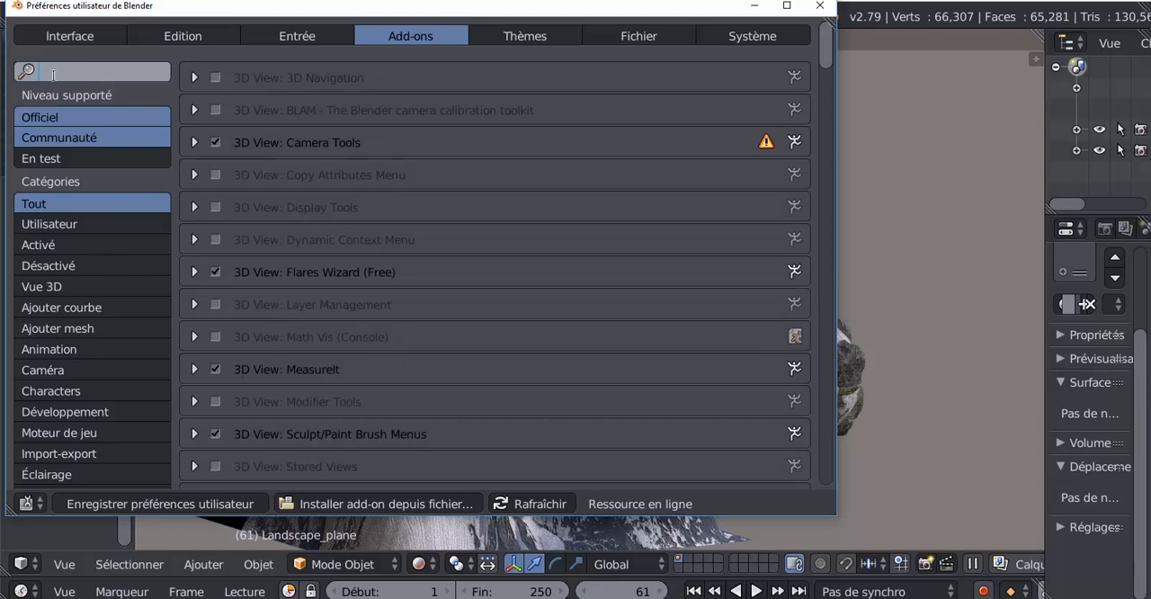
type("land")
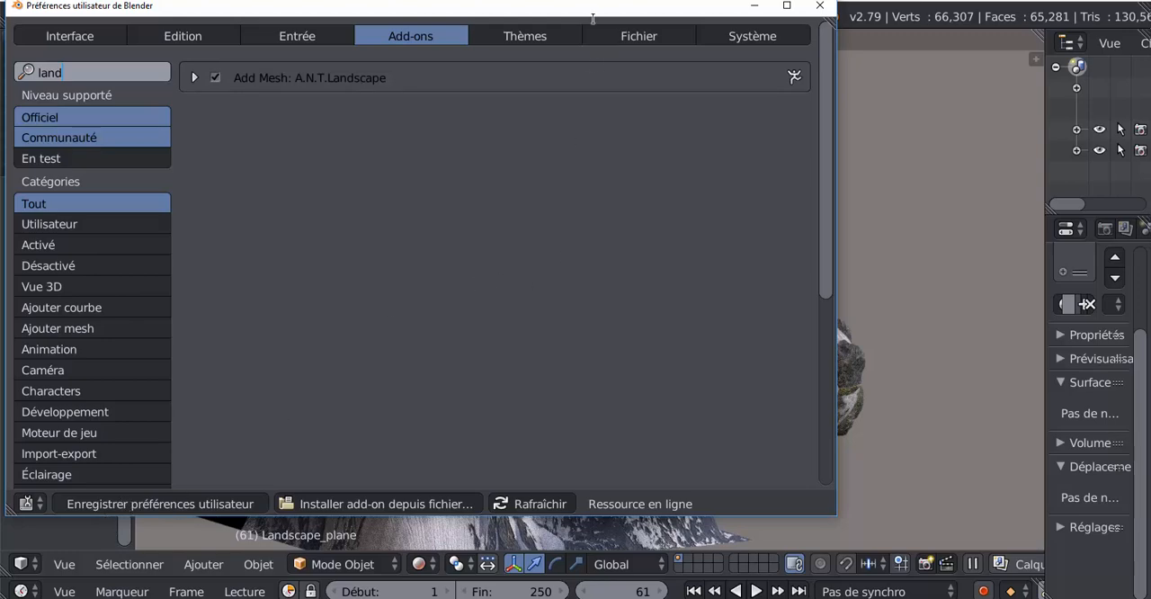
left_click(821, 8)
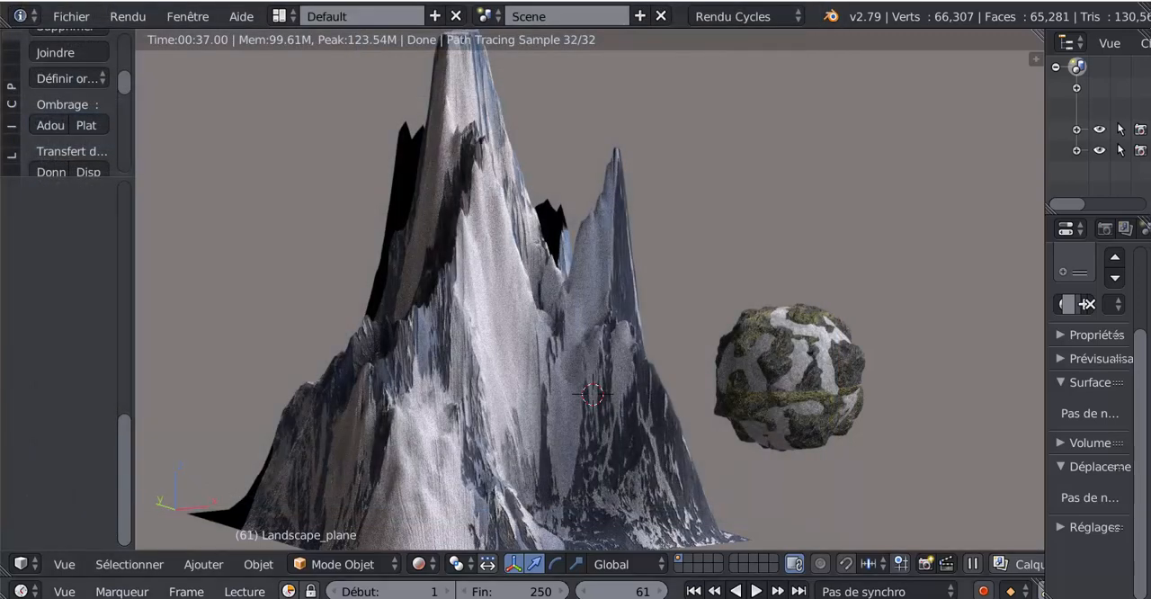
left_click(204, 564)
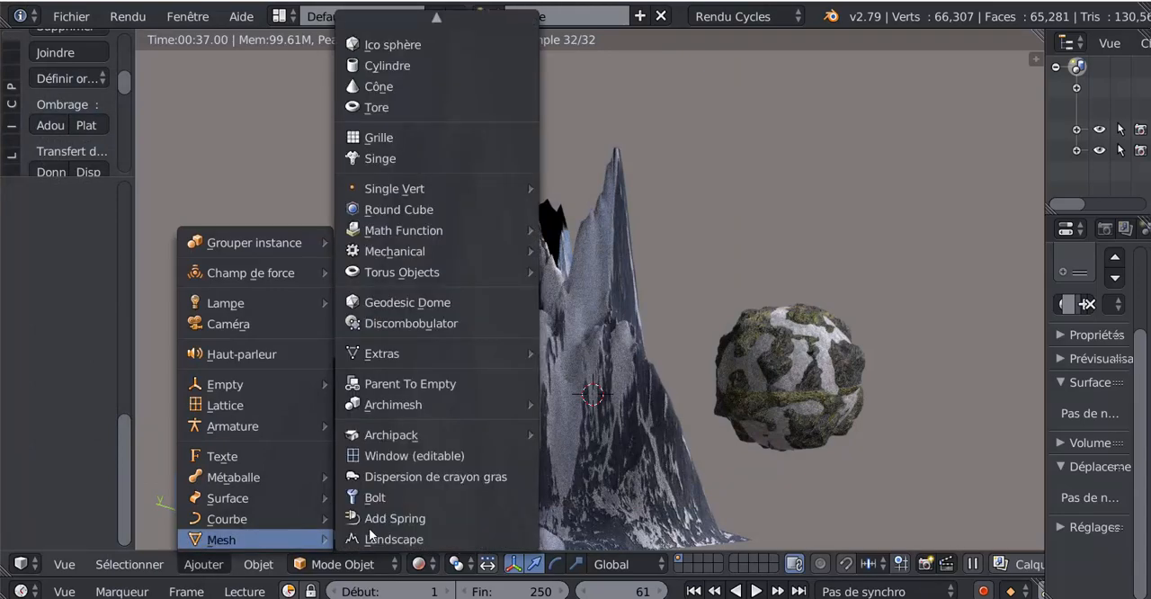
left_click(396, 539)
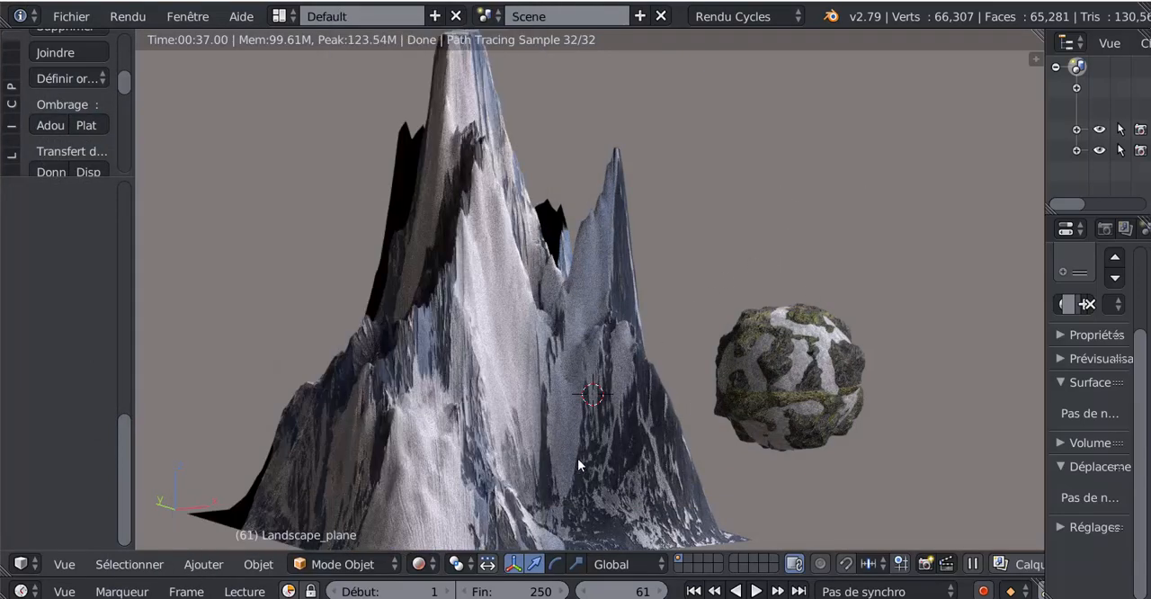
scroll(823, 435, "up", 2)
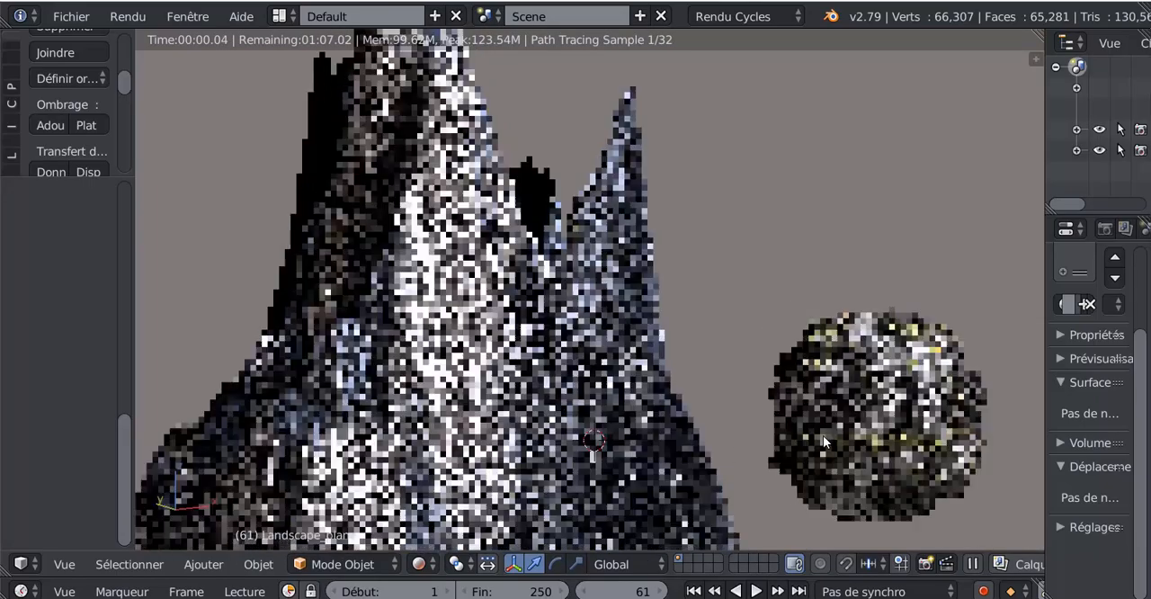
middle_click_drag(823, 435, 583, 396)
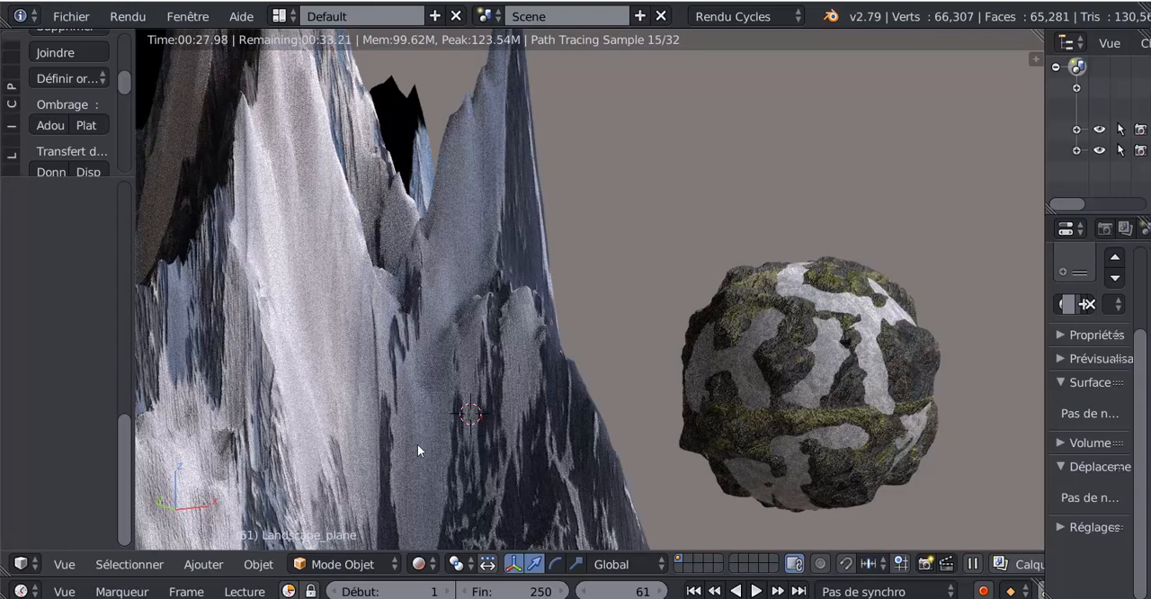
middle_click_drag(420, 403, 425, 410)
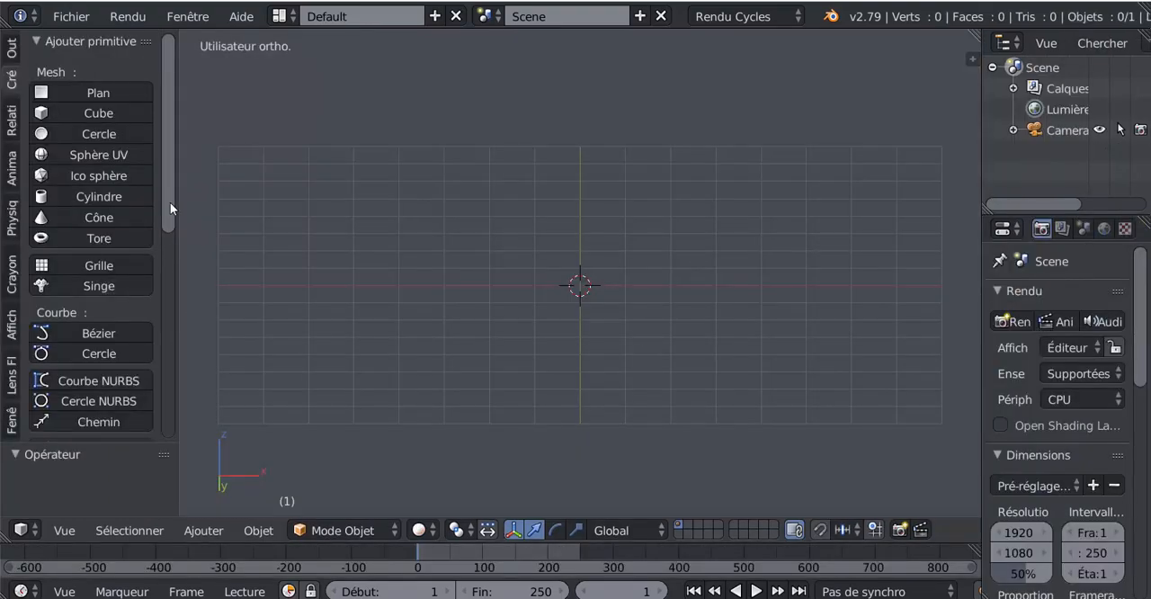
- Add a Landscape mesh at the 3D cursor in the empty scene
left_click_drag(170, 202, 177, 371)
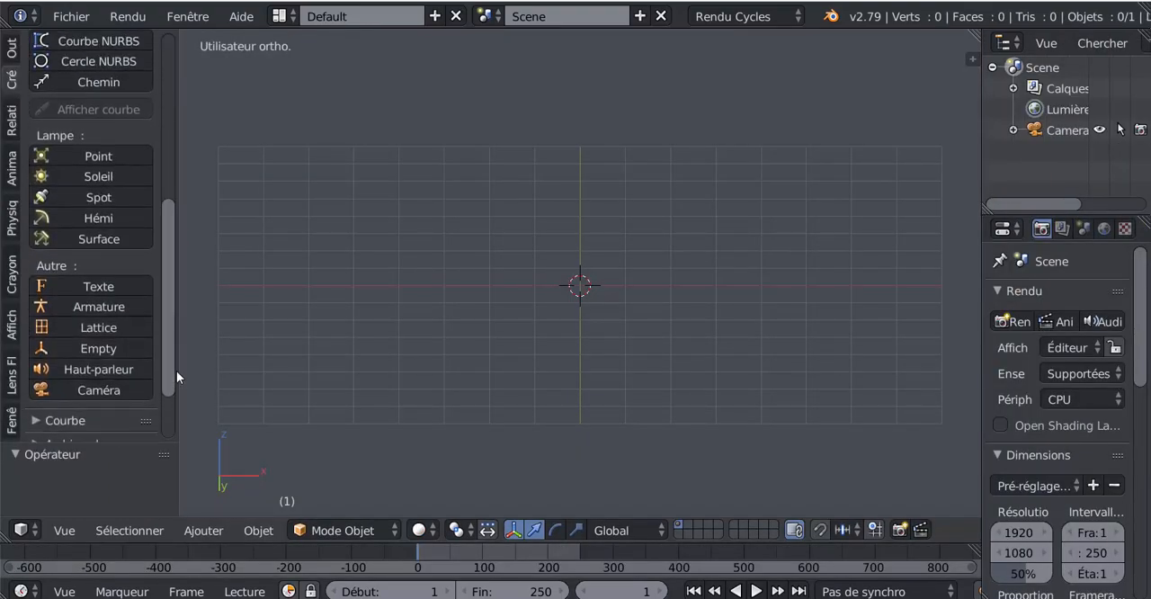
left_click(204, 529)
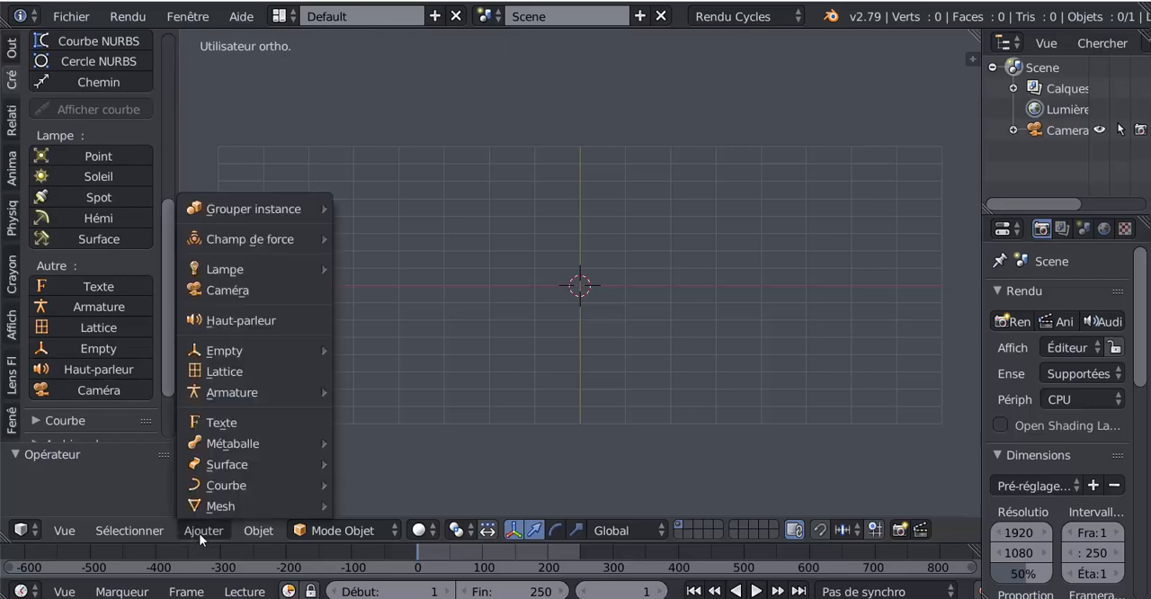
mouse_move(212, 505)
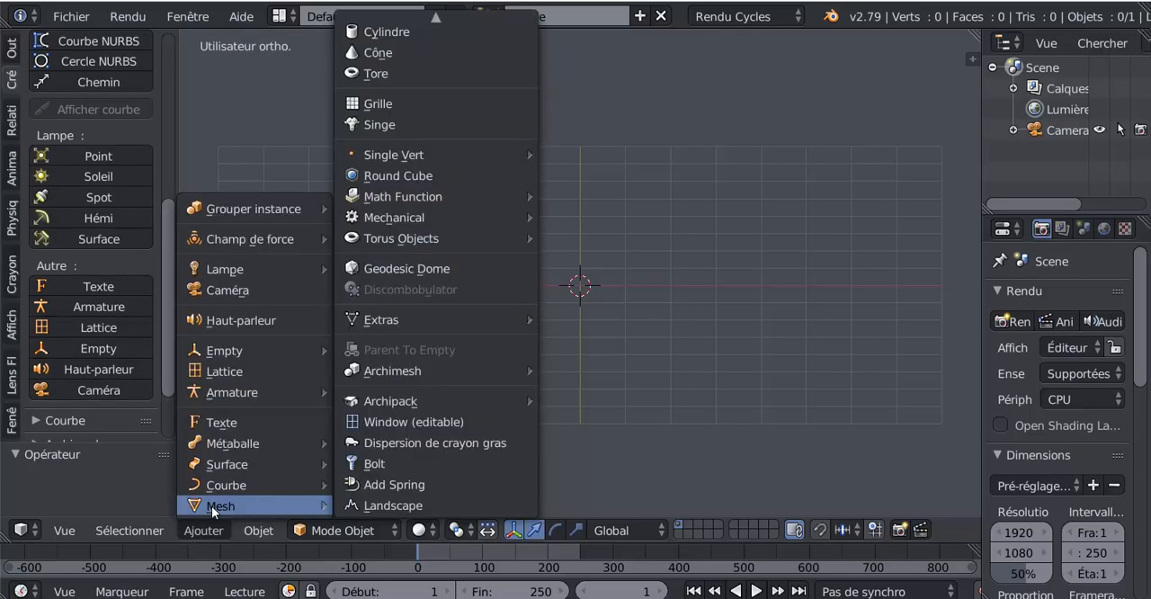
left_click(377, 507)
middle_click_drag(598, 388, 472, 468)
scroll(472, 467, "up", 4)
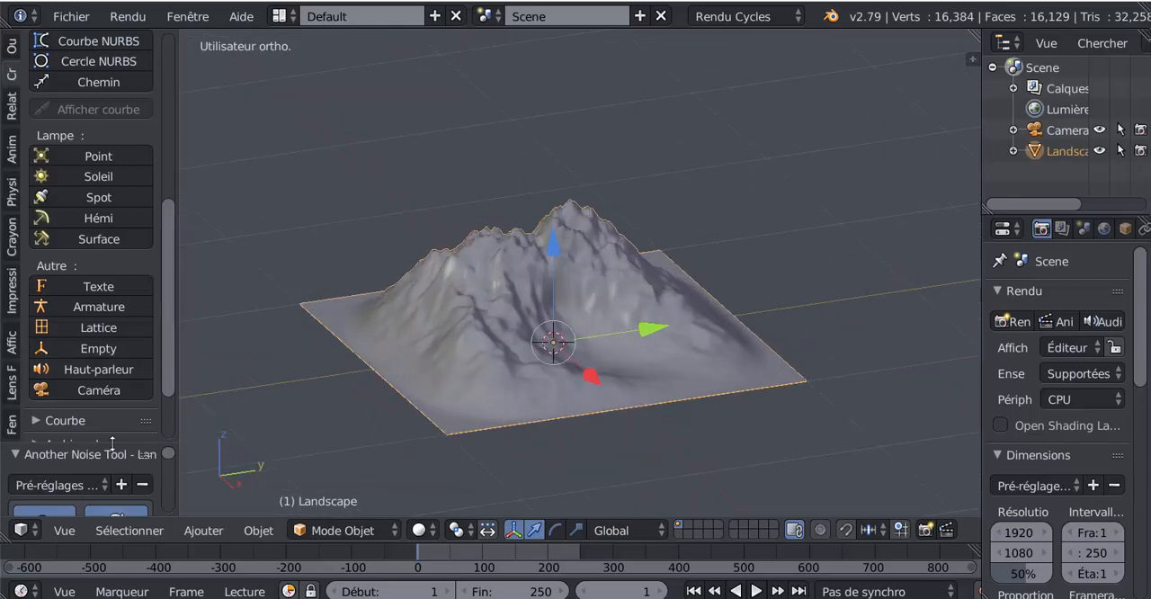
- Enlarge the operator settings area to expose the landscape's Main Settings and Noise Settings
left_click_drag(112, 441, 143, 61)
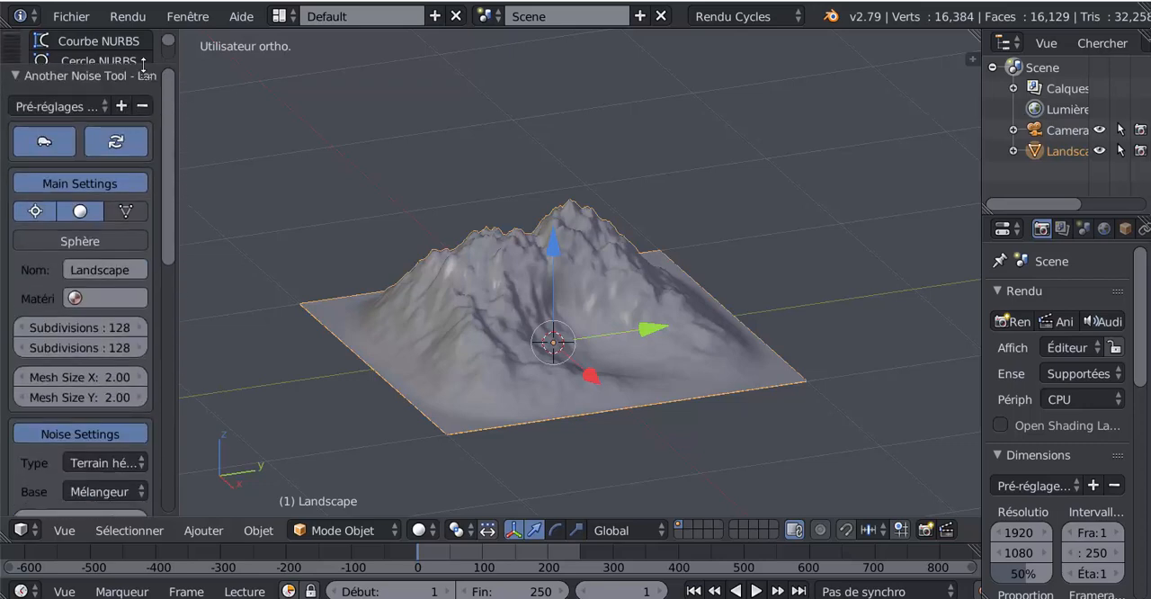
middle_click_drag(271, 403, 349, 401)
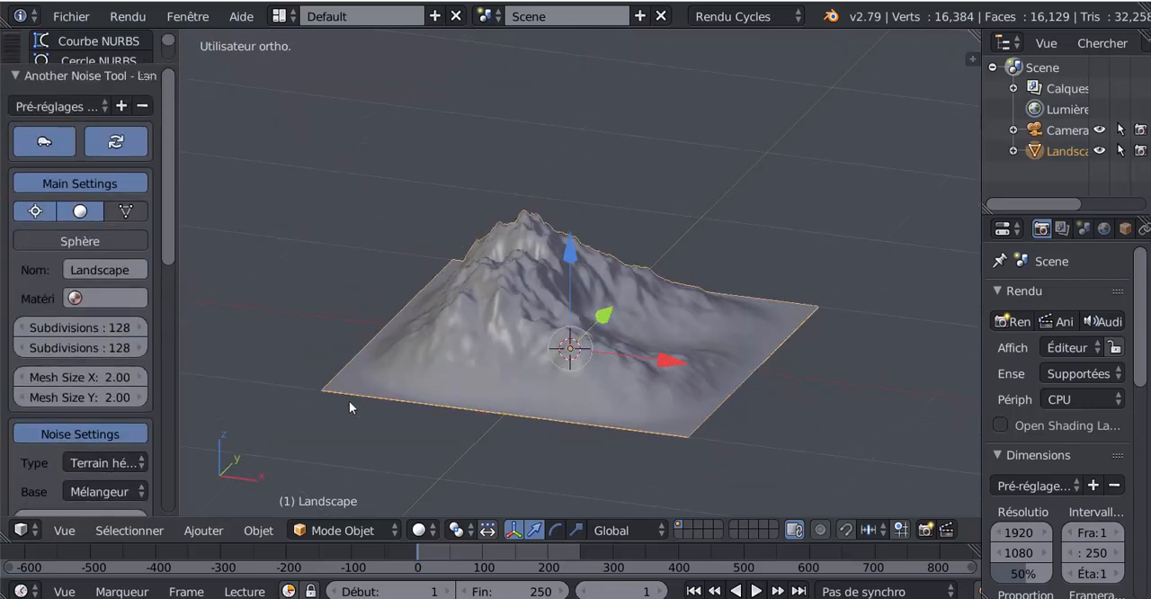
left_click_drag(166, 229, 166, 201)
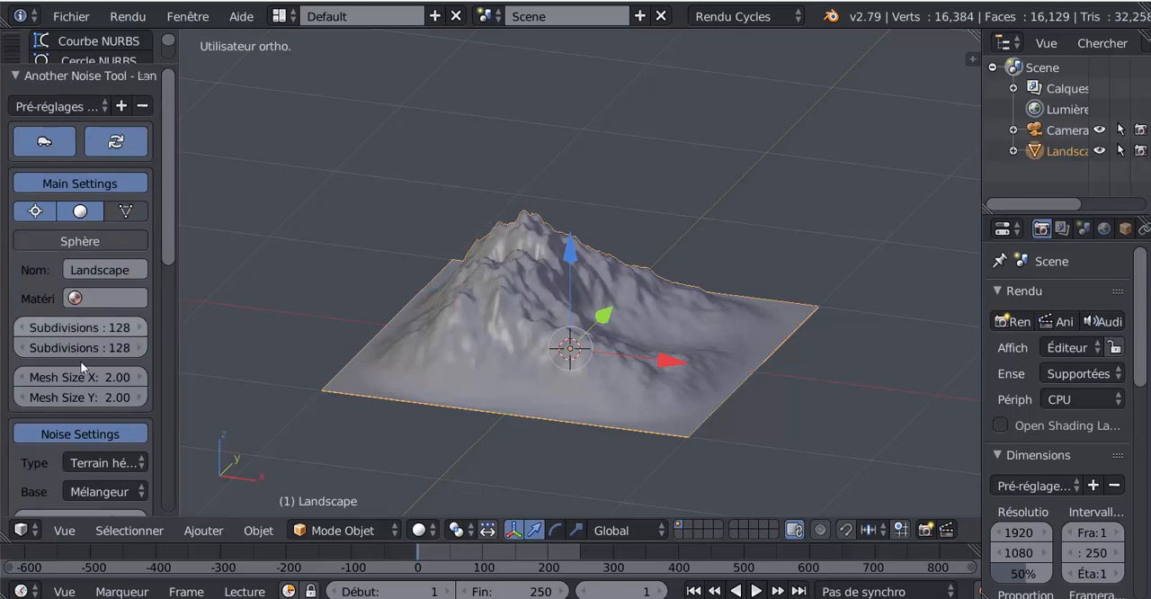
left_click(97, 535)
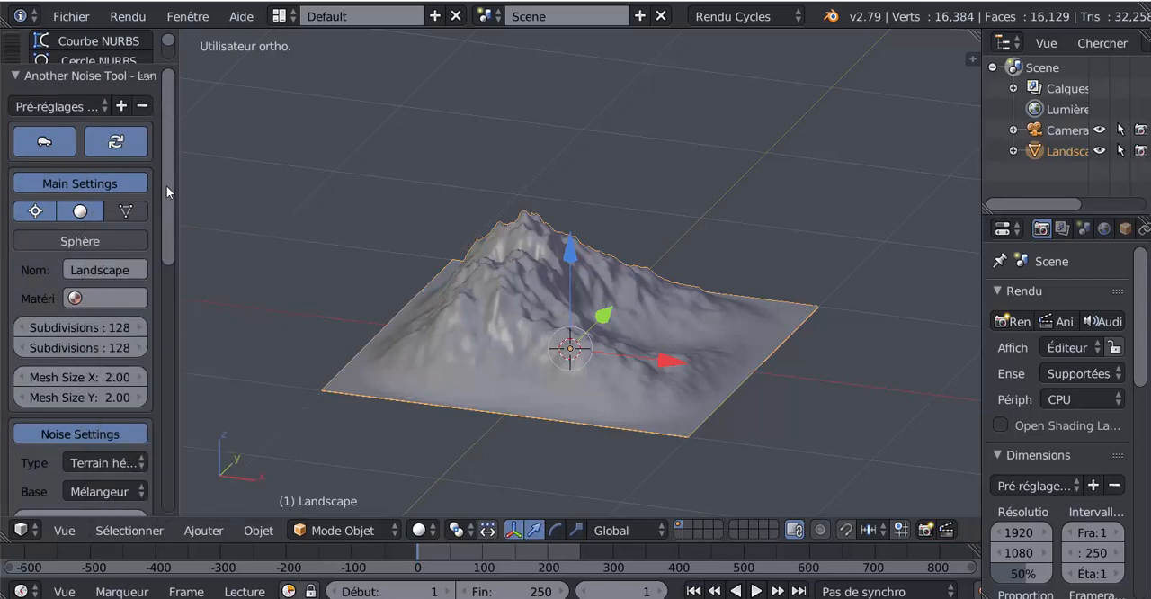
mouse_move(166, 192)
left_mouse_down()
mouse_move(171, 454)
mouse_move(180, 184)
left_mouse_up()
- Try the Mountain 2 and Abstract presets on the landscape
left_click(50, 106)
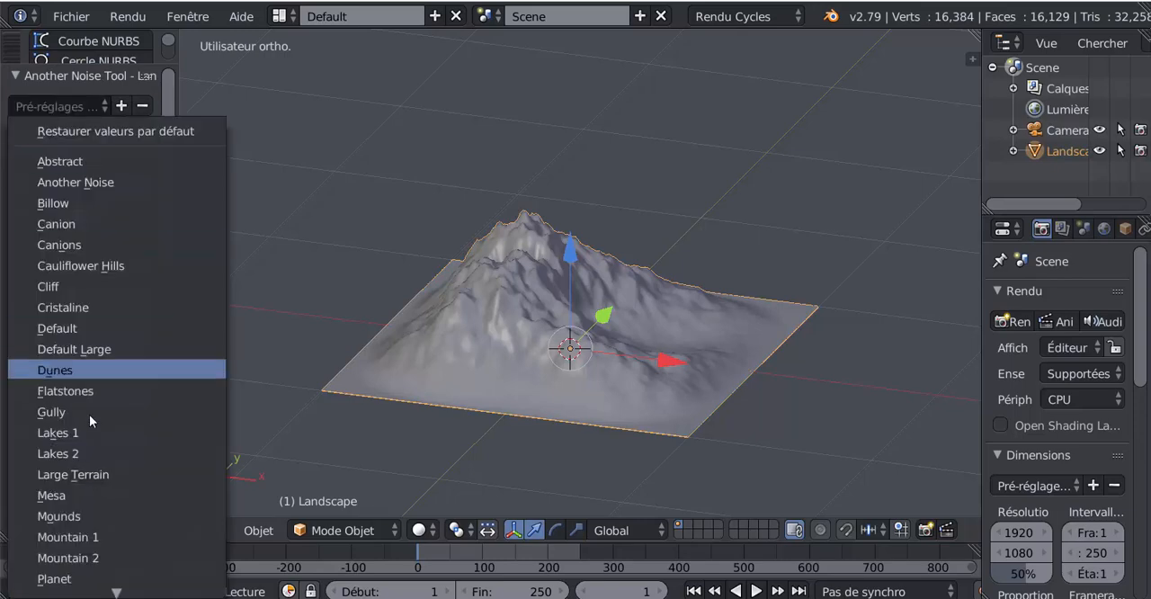
left_click(56, 558)
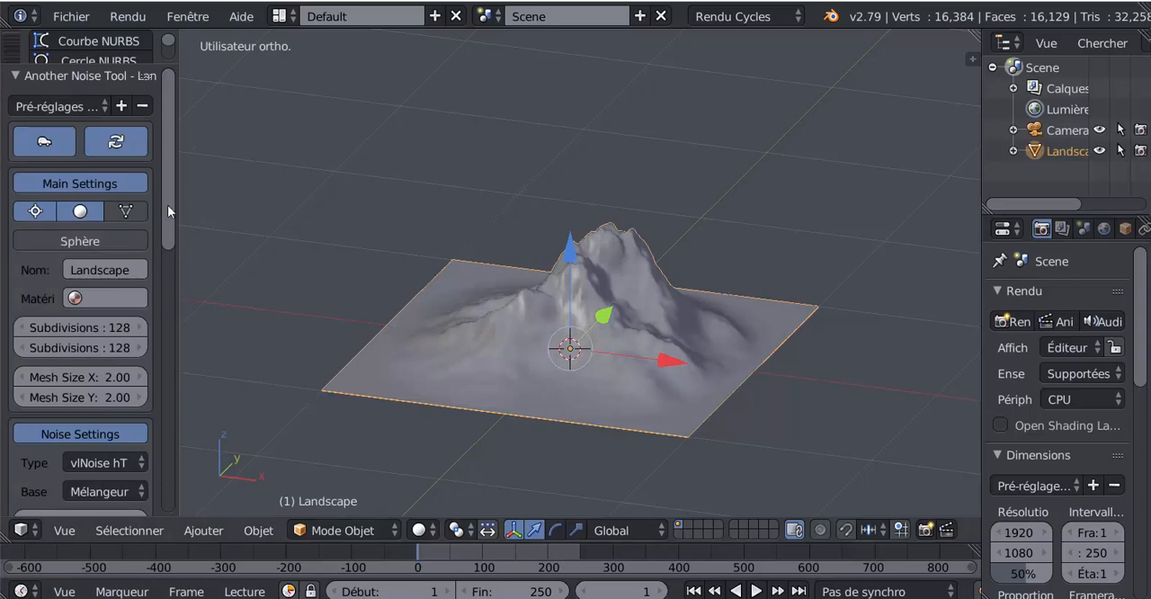
left_click(68, 106)
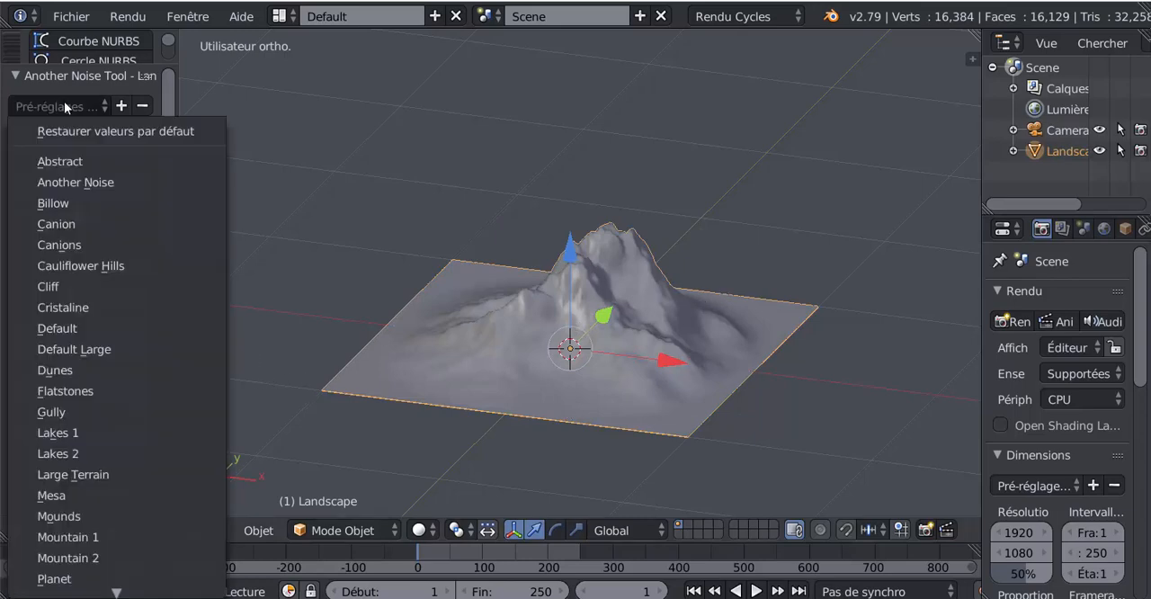
left_click(61, 162)
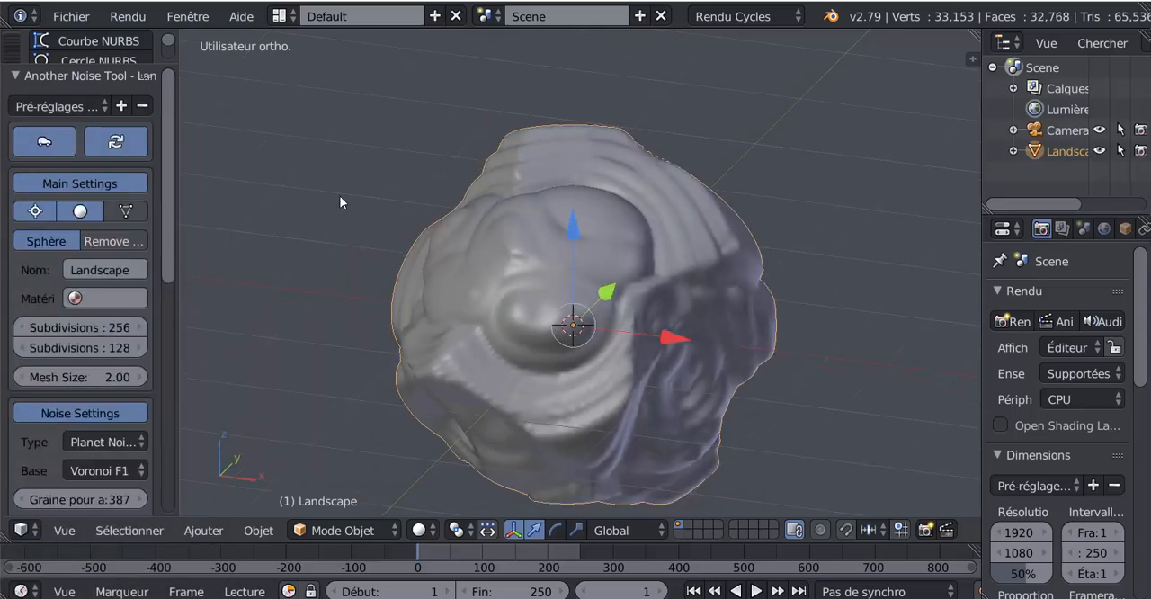
- Try the Another Noise and Billow presets on the landscape
left_click(58, 107)
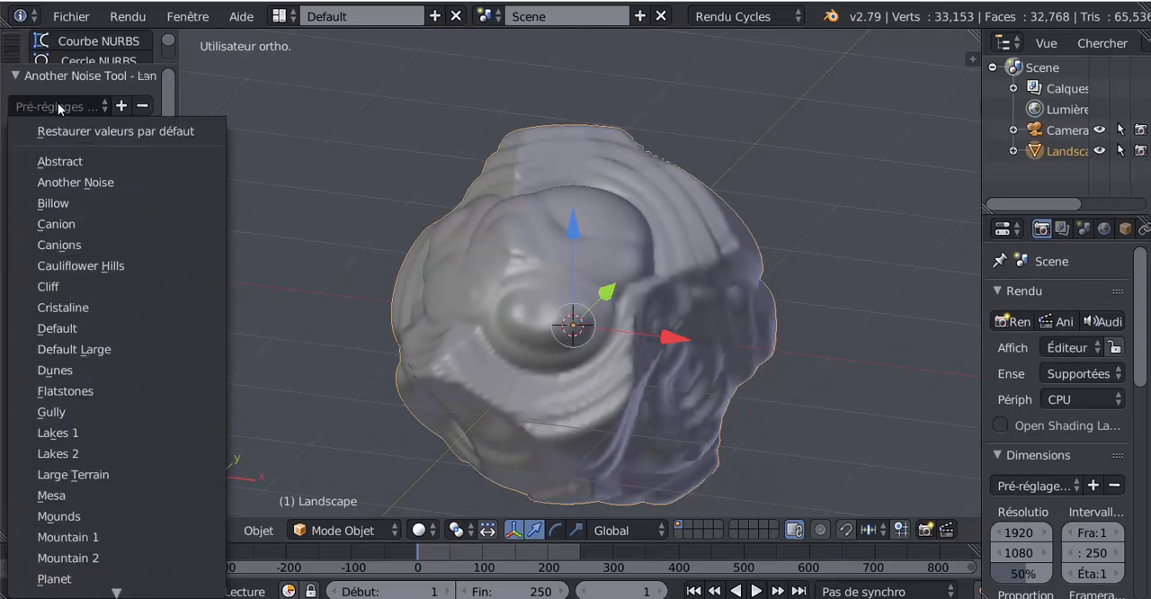
left_click(64, 181)
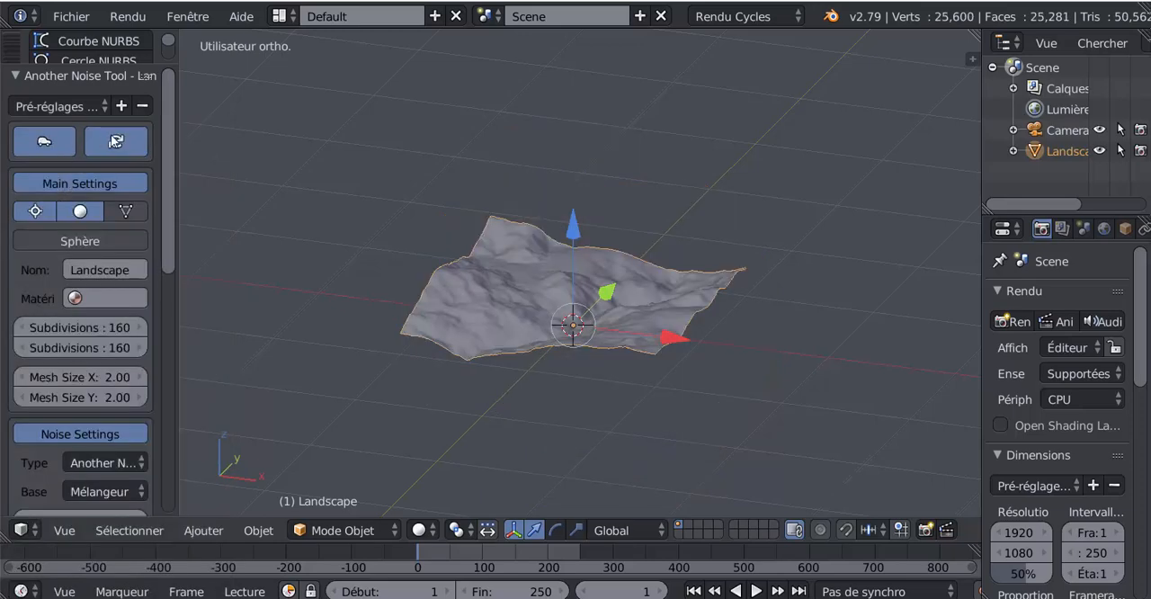
left_click(64, 106)
left_click(66, 203)
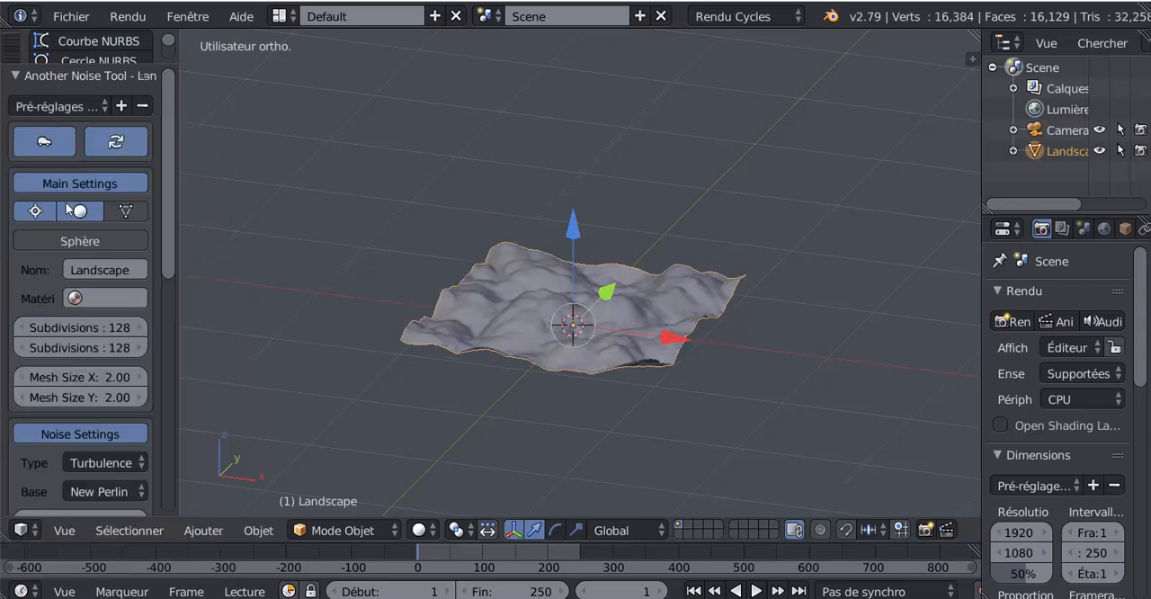
- Try the Canions and Cliff presets on the landscape
left_click(58, 106)
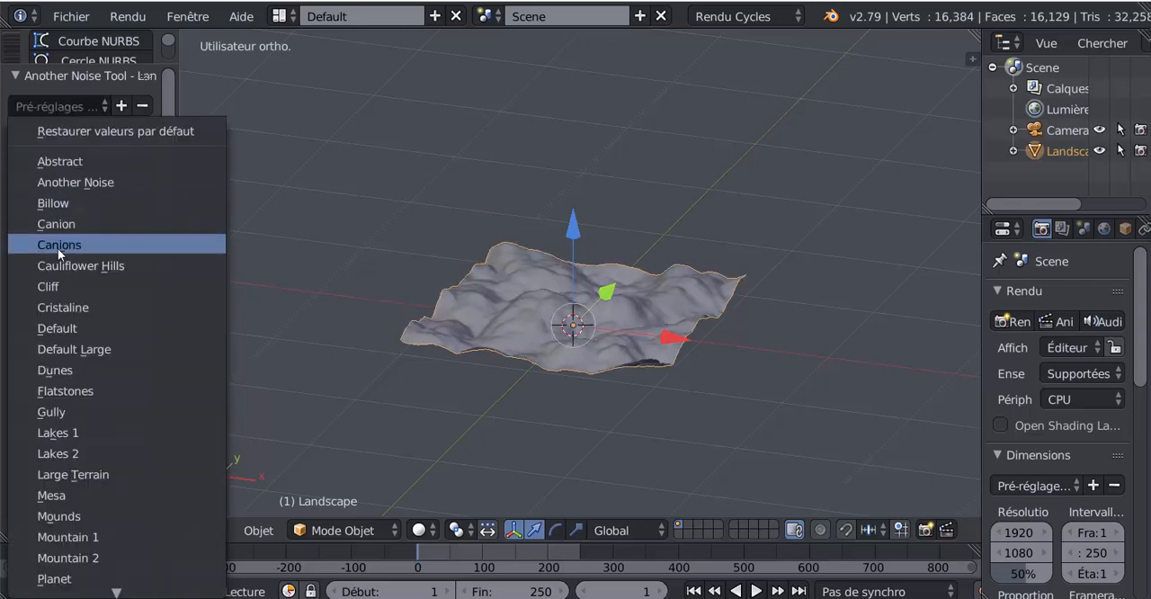
left_click(57, 247)
left_click(52, 106)
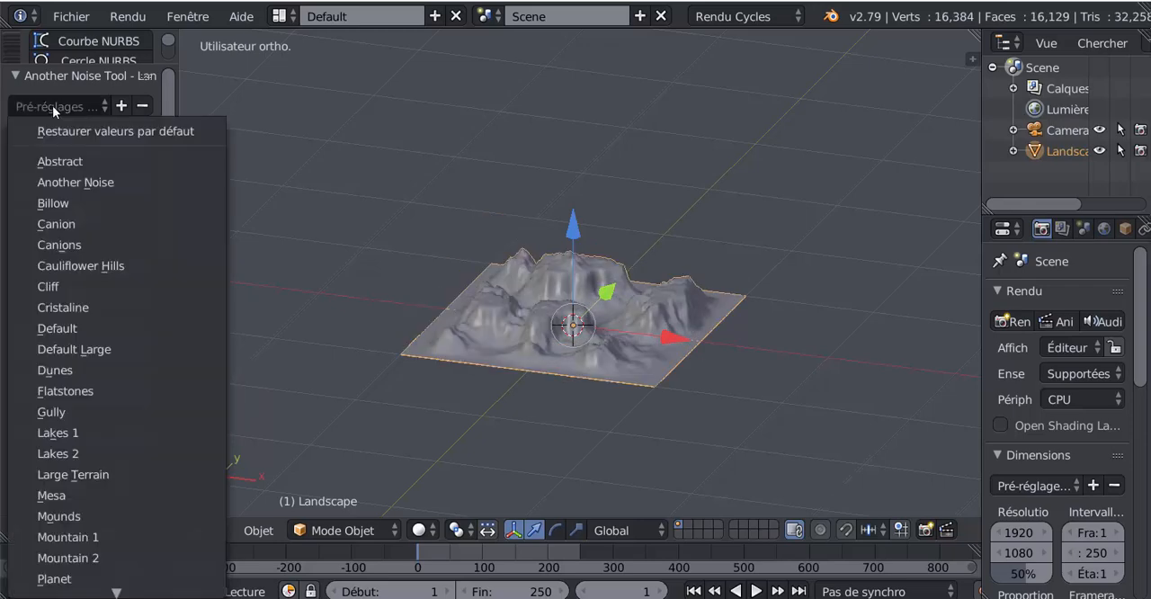
left_click(47, 287)
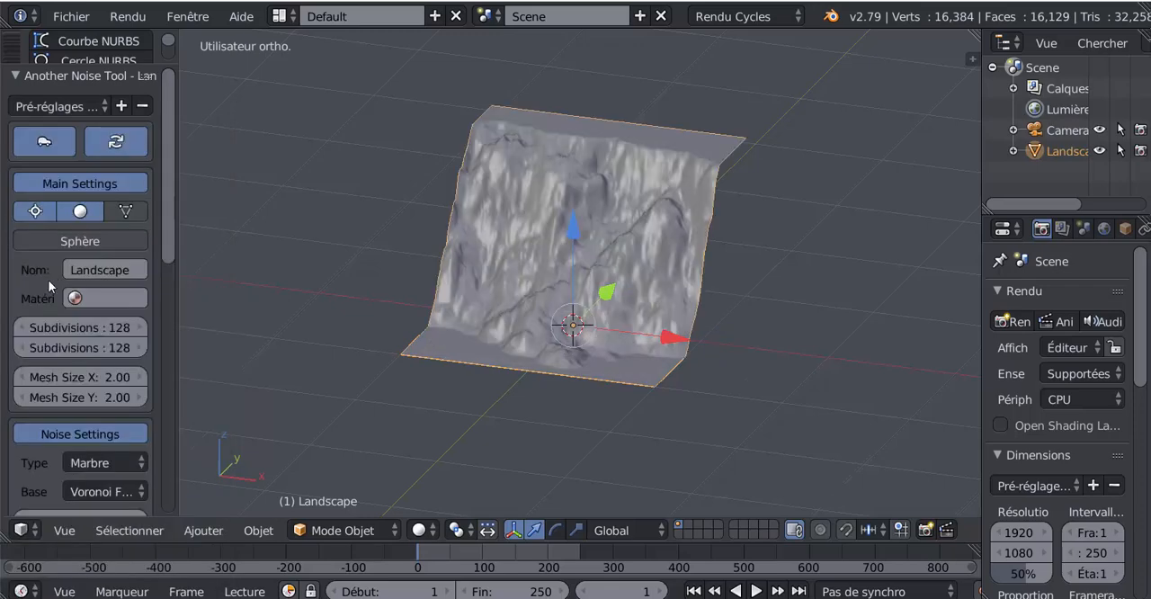
- Try the Default and Cristaline presets on the landscape
left_click(60, 107)
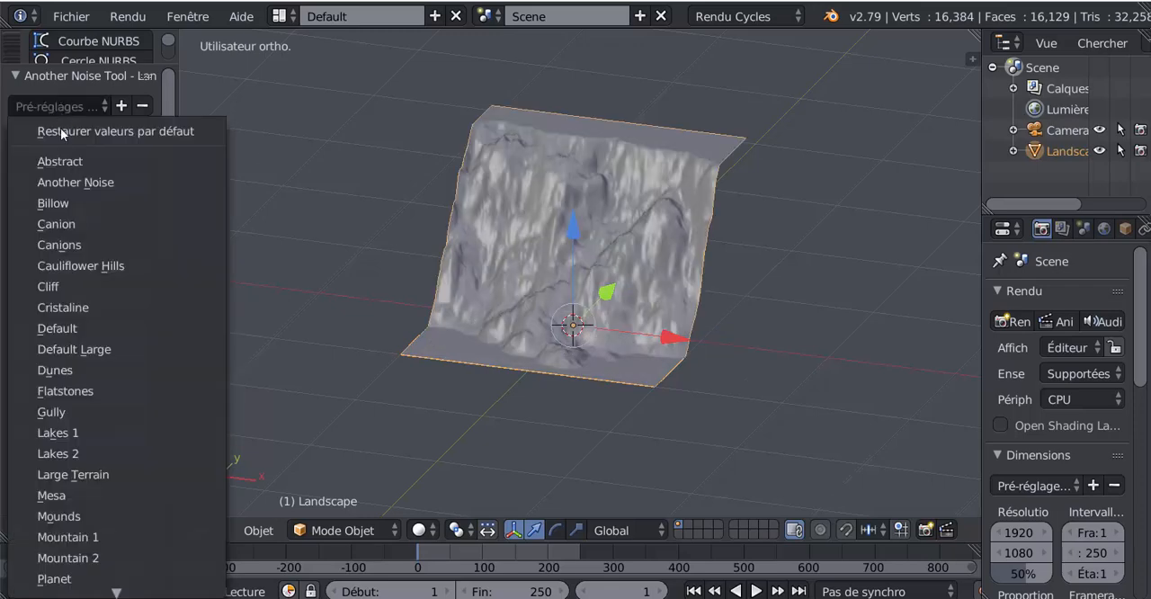
left_click(53, 329)
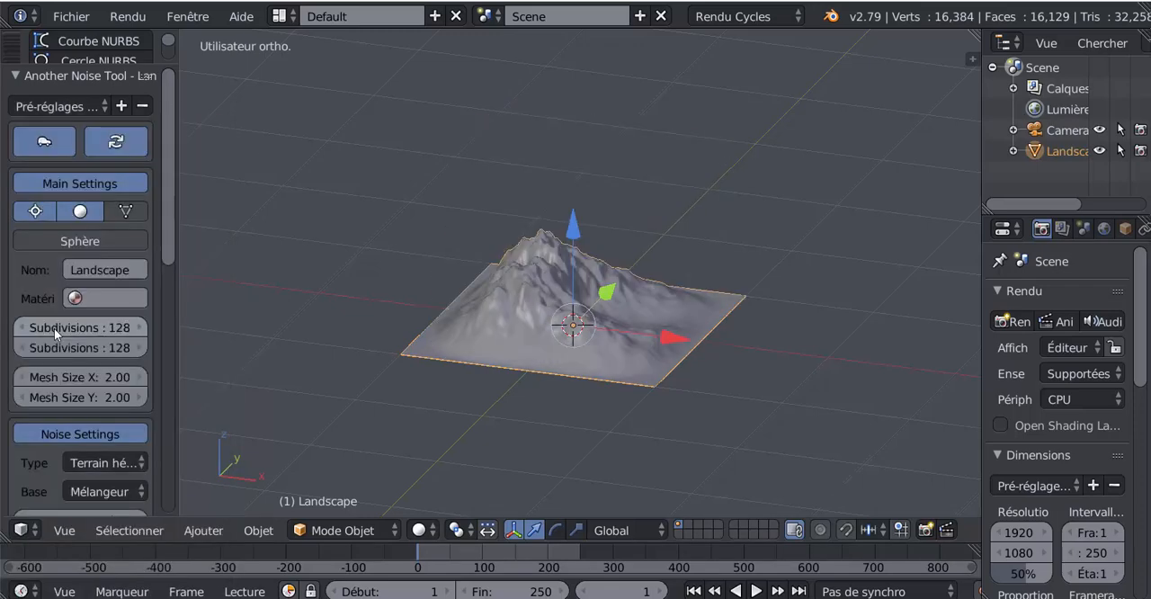
left_click(52, 108)
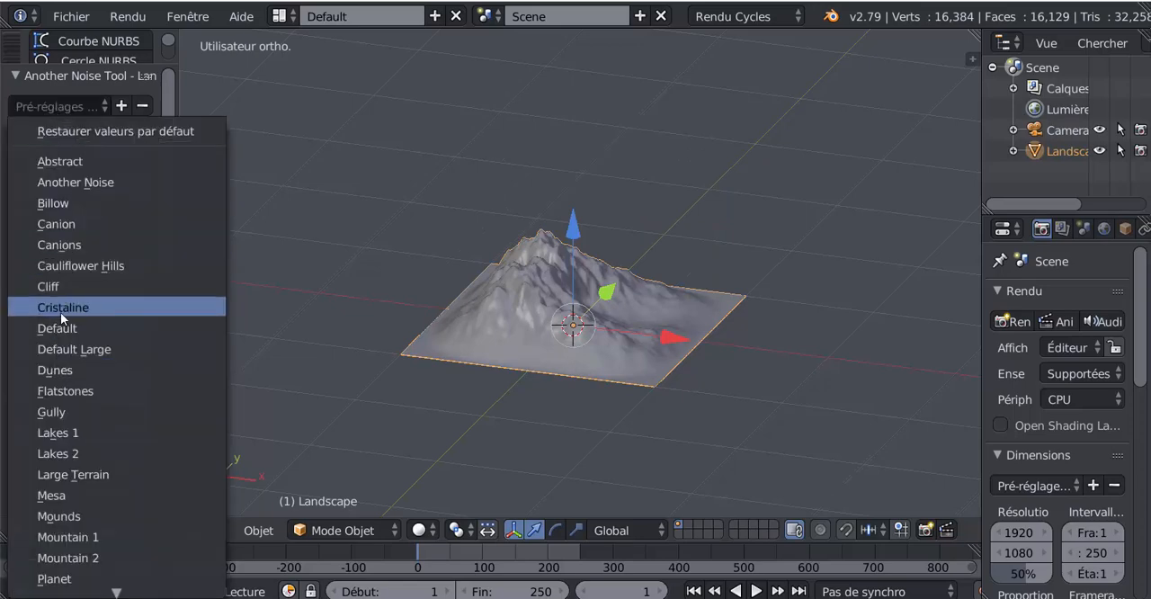
left_click(61, 308)
- Try the Dunes and Gully presets on the landscape
left_click(54, 106)
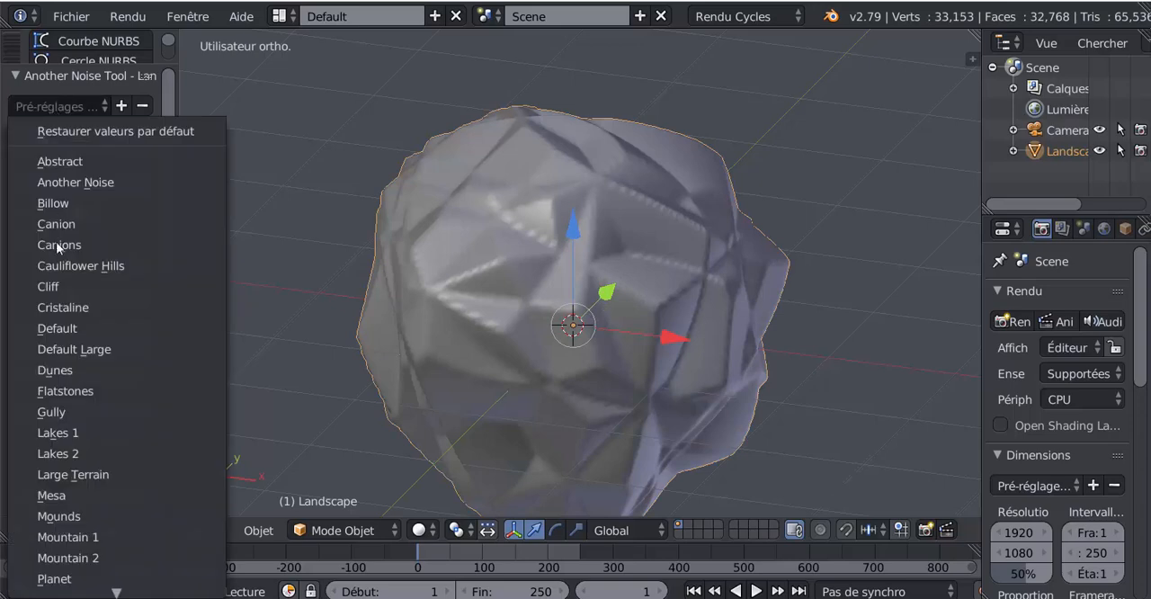
left_click(56, 373)
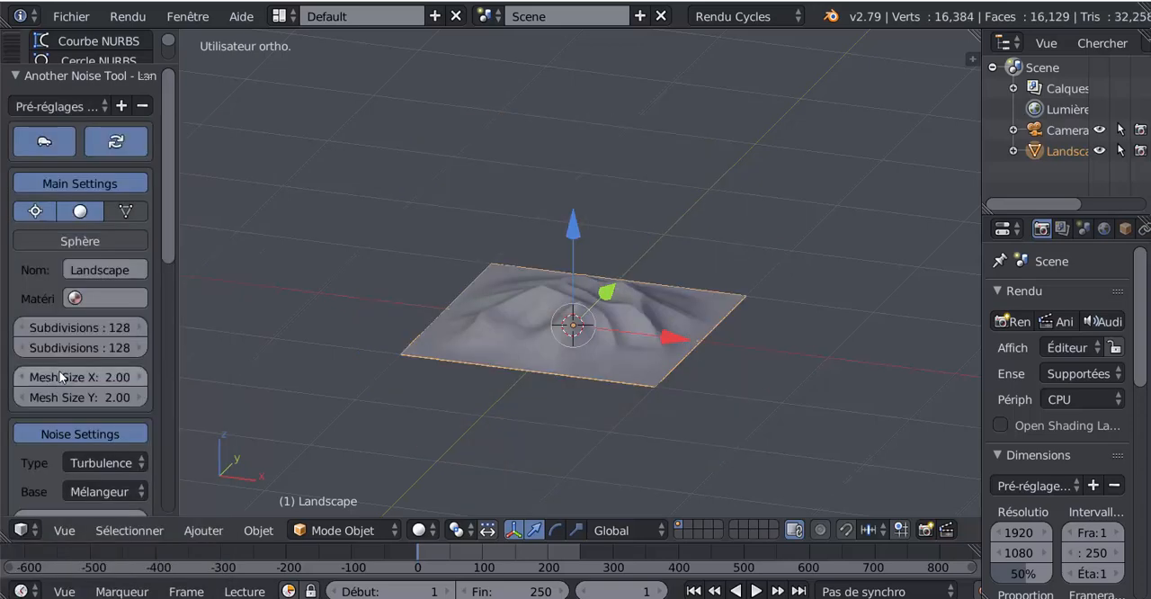
left_click(42, 108)
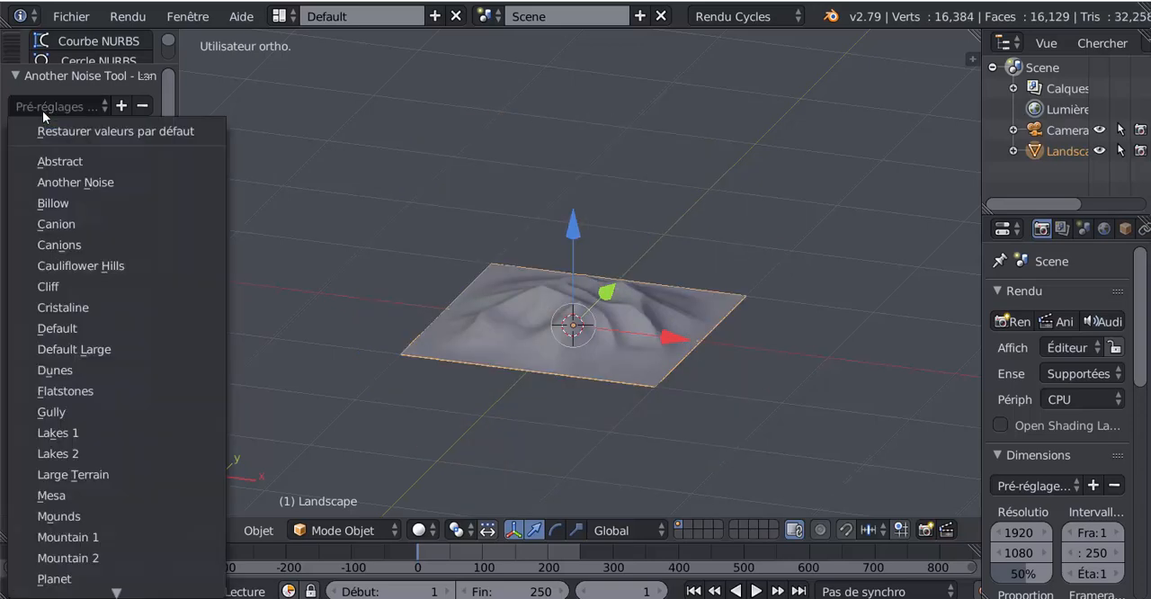
left_click(43, 411)
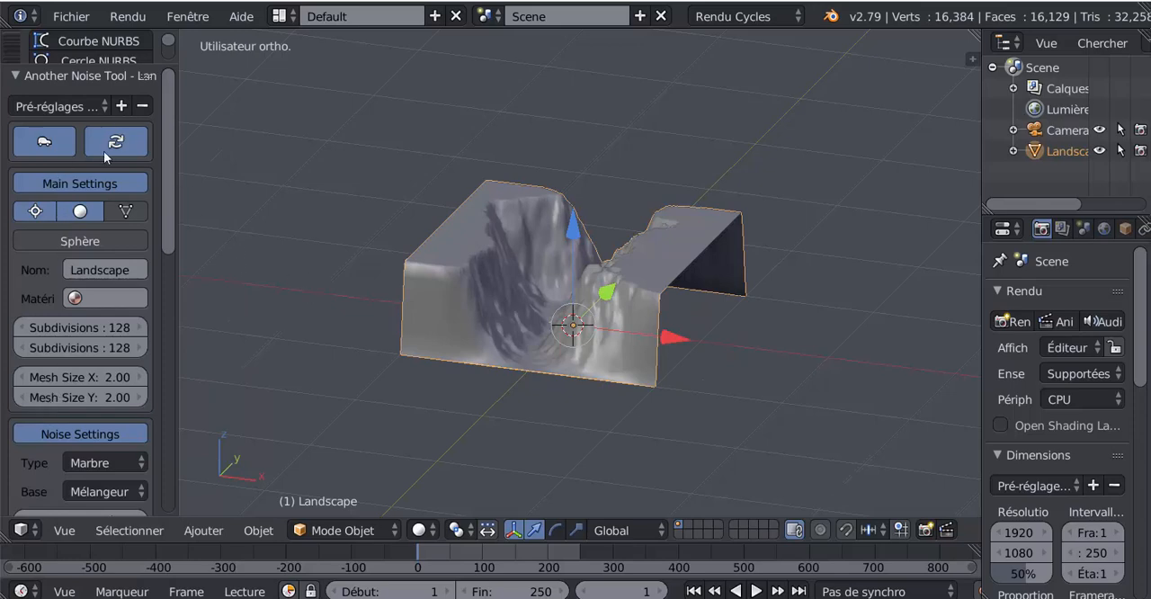
- Try the Lakes 1 and Lakes 2 presets on the landscape
left_click(51, 107)
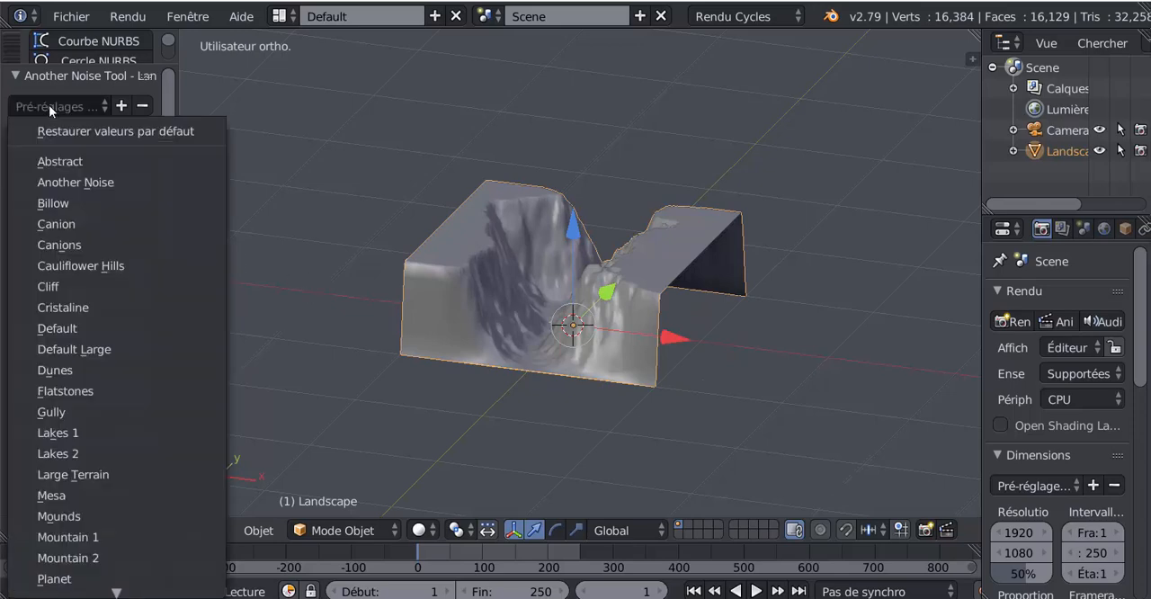
left_click(63, 431)
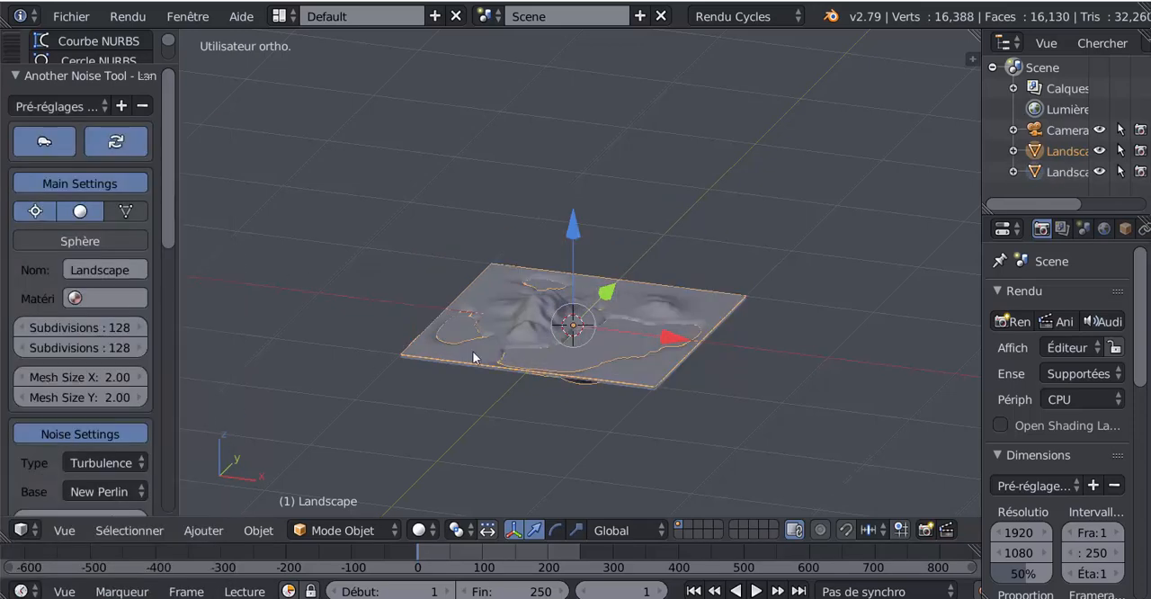
left_click(44, 106)
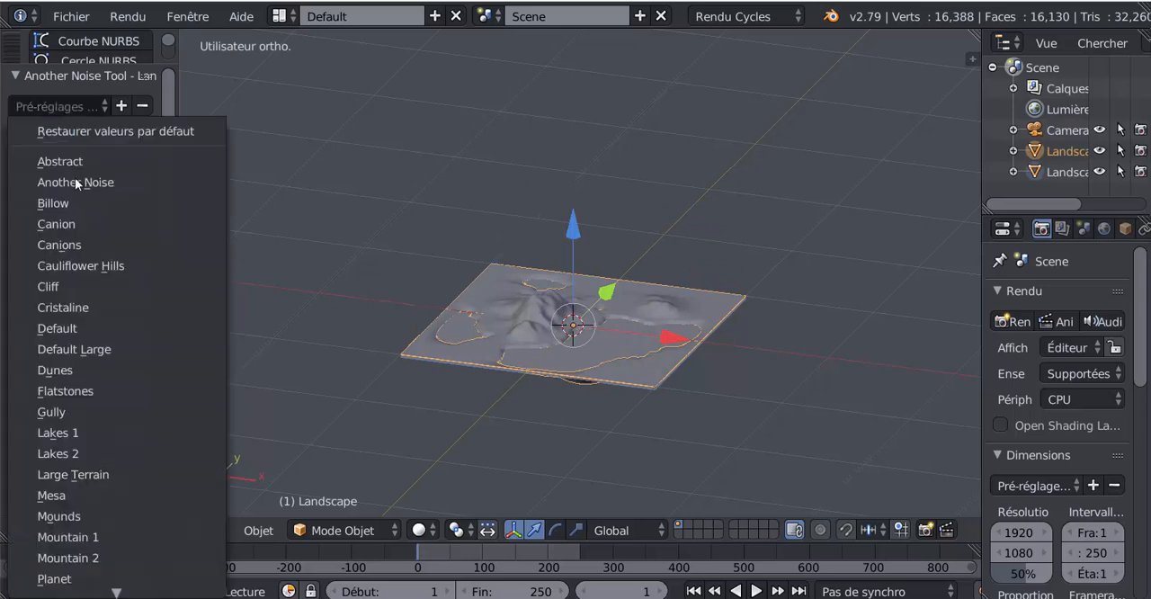
left_click(54, 452)
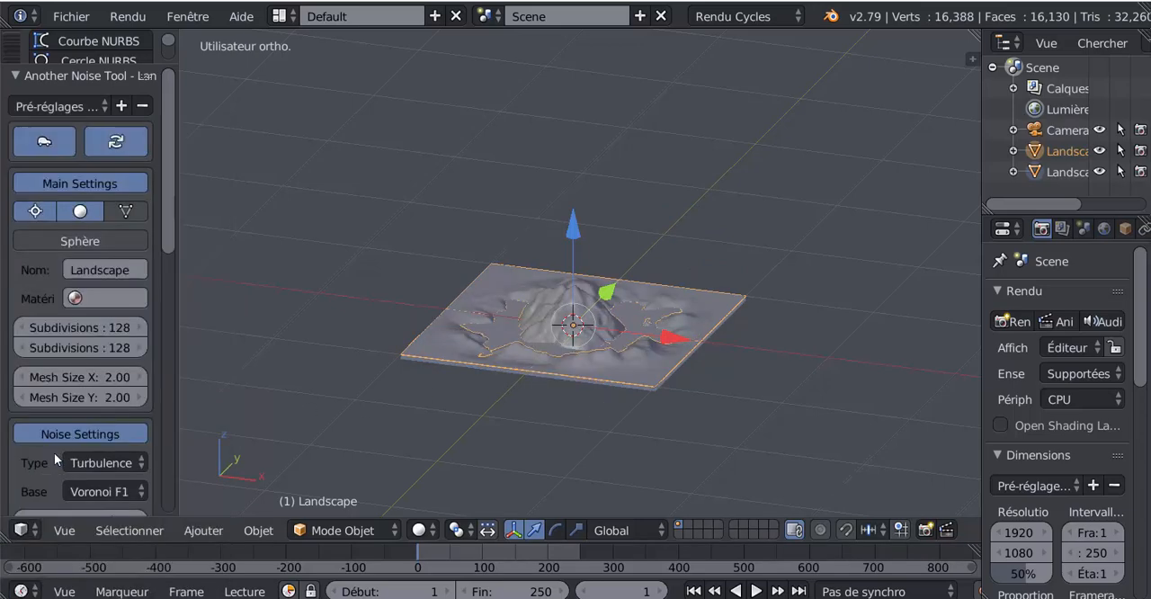
- Select the Landscape_plane water surface and try lifting it off the terrain, cancelling each move
scroll(565, 459, "up", 3)
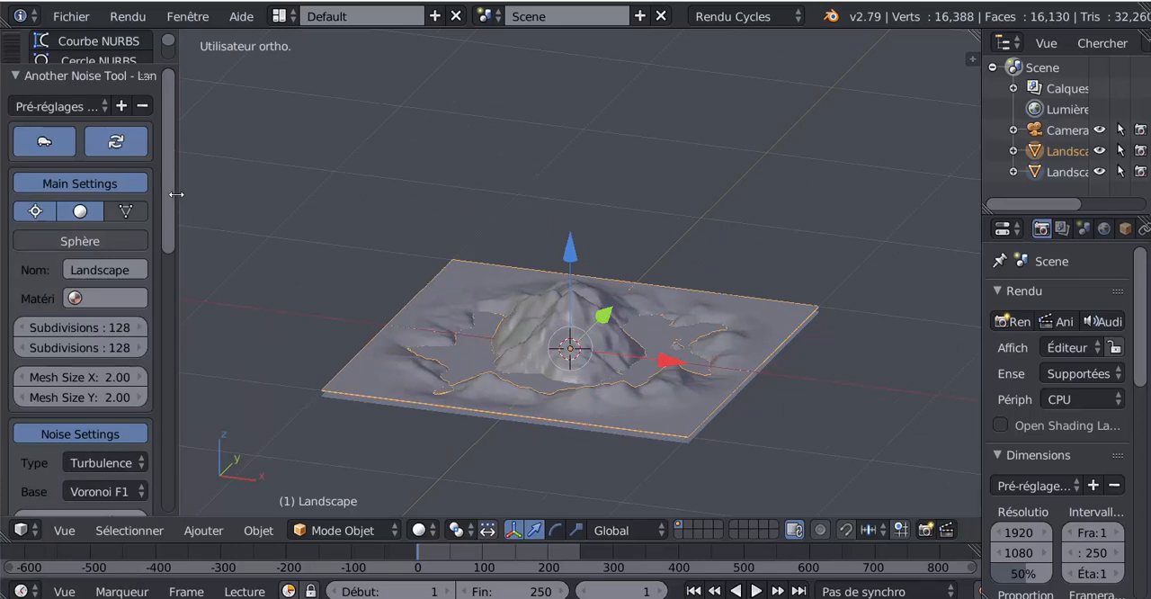
scroll(168, 199, "down", 2)
scroll(171, 198, "up", 2)
scroll(576, 378, "up", 1)
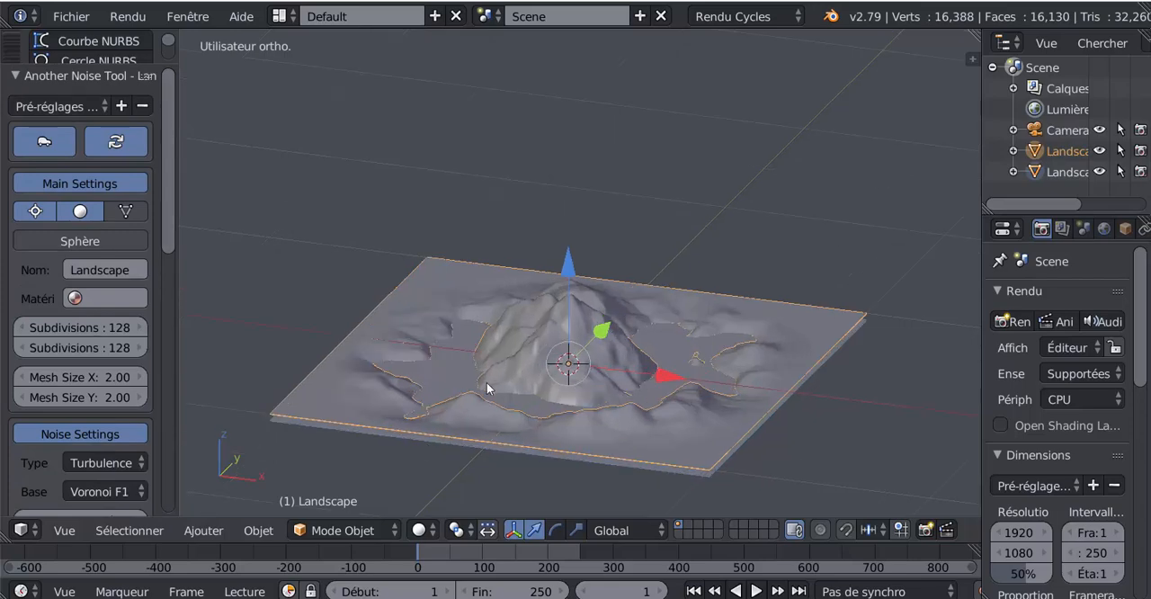
right_click(633, 321)
key("g")
key("Escape")
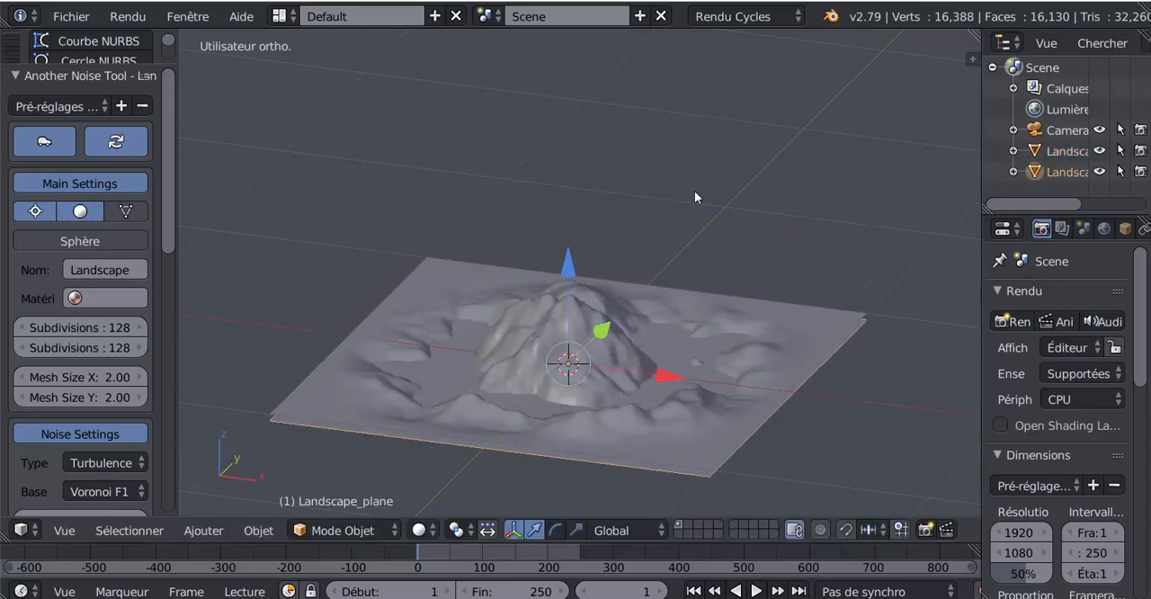
right_click_drag(643, 343, 697, 133)
right_click(697, 134)
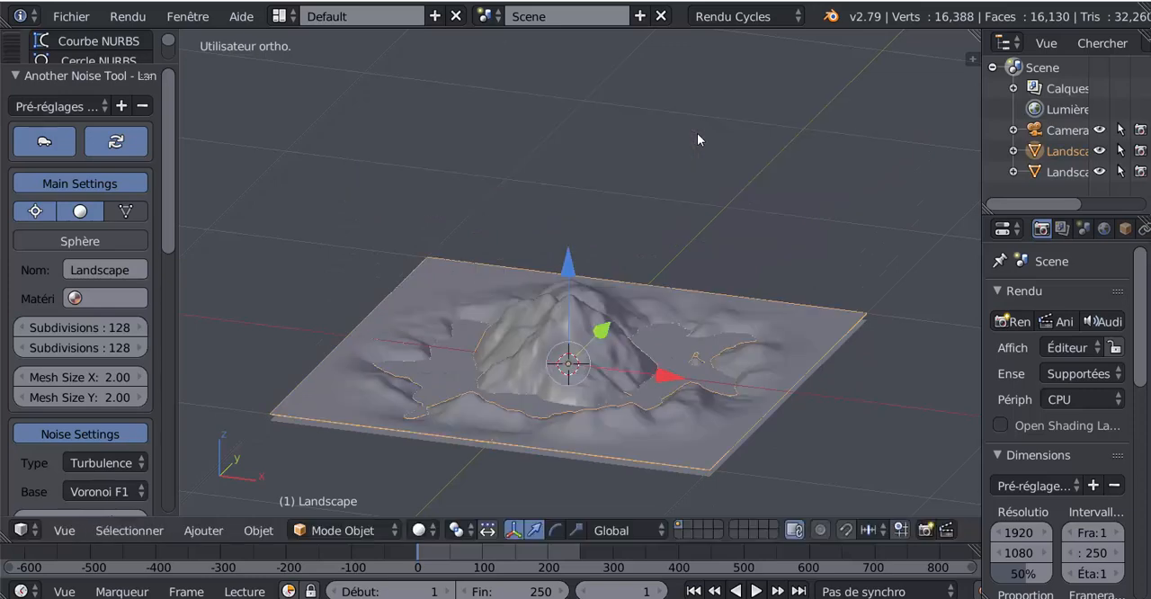
right_click_drag(513, 359, 572, 240)
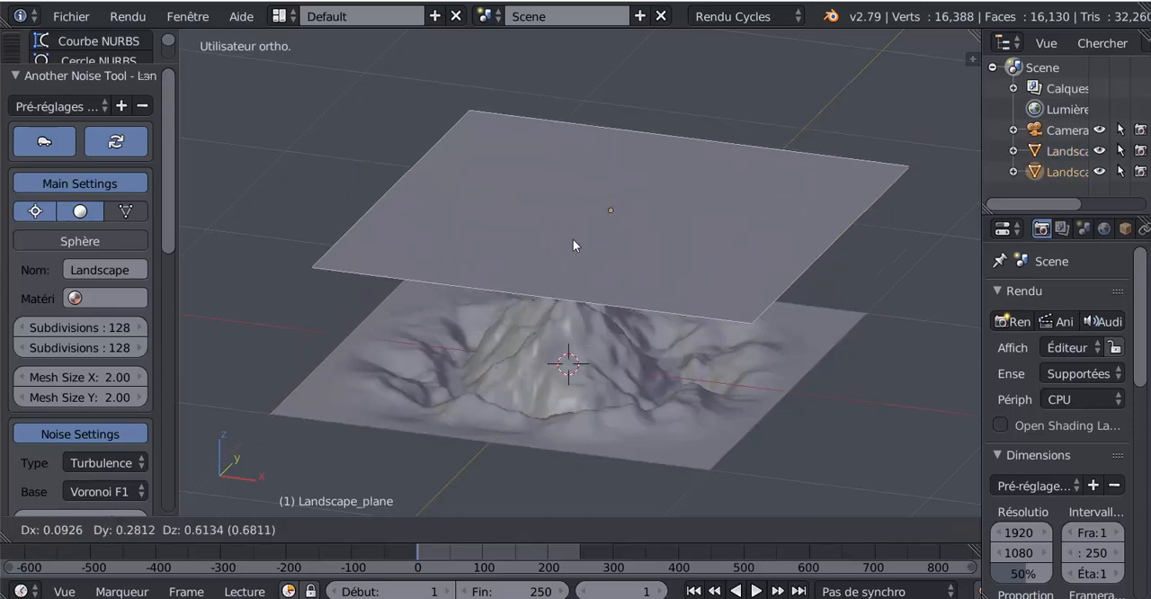
right_click(562, 257)
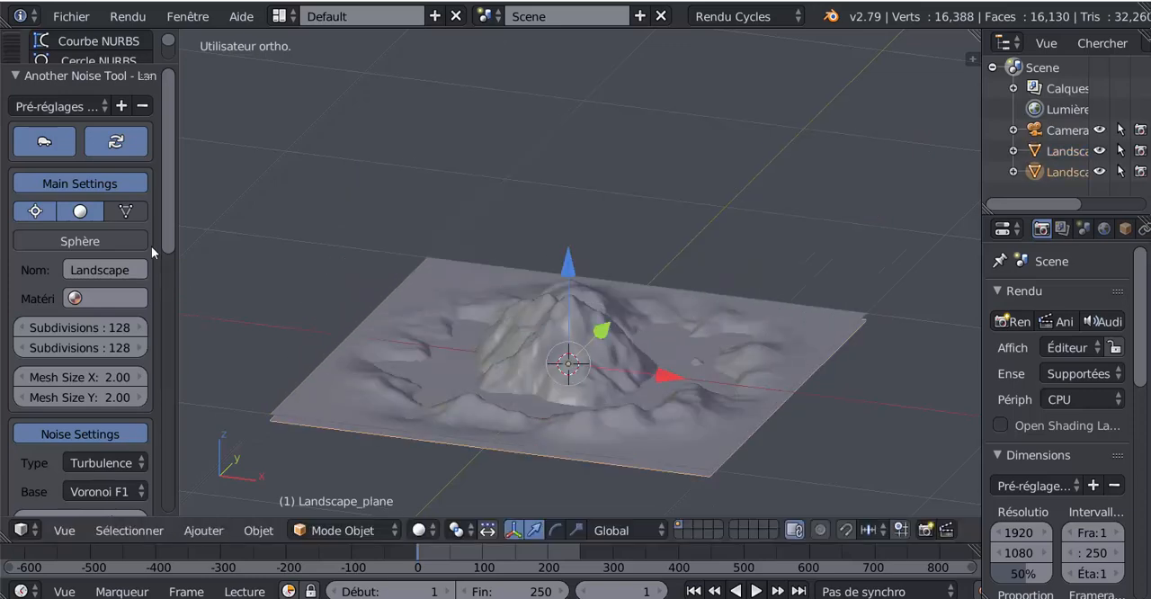
- Generate the landscape as a sphere and try moving it away from its water surface, cancelling each move
left_click(81, 241)
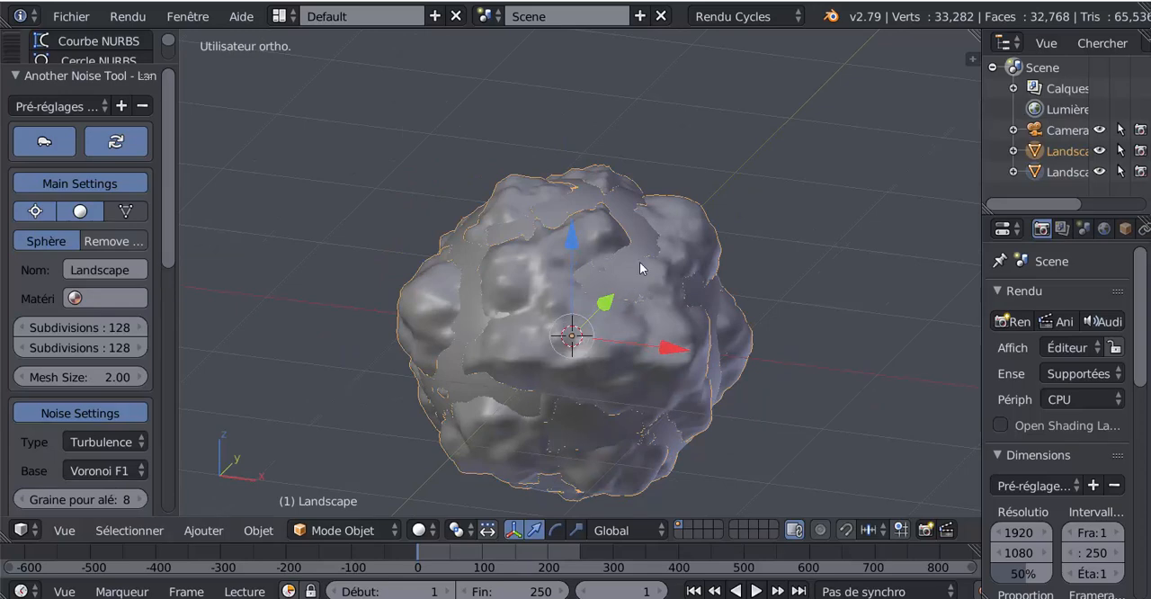
key("g")
key("Escape")
key("g")
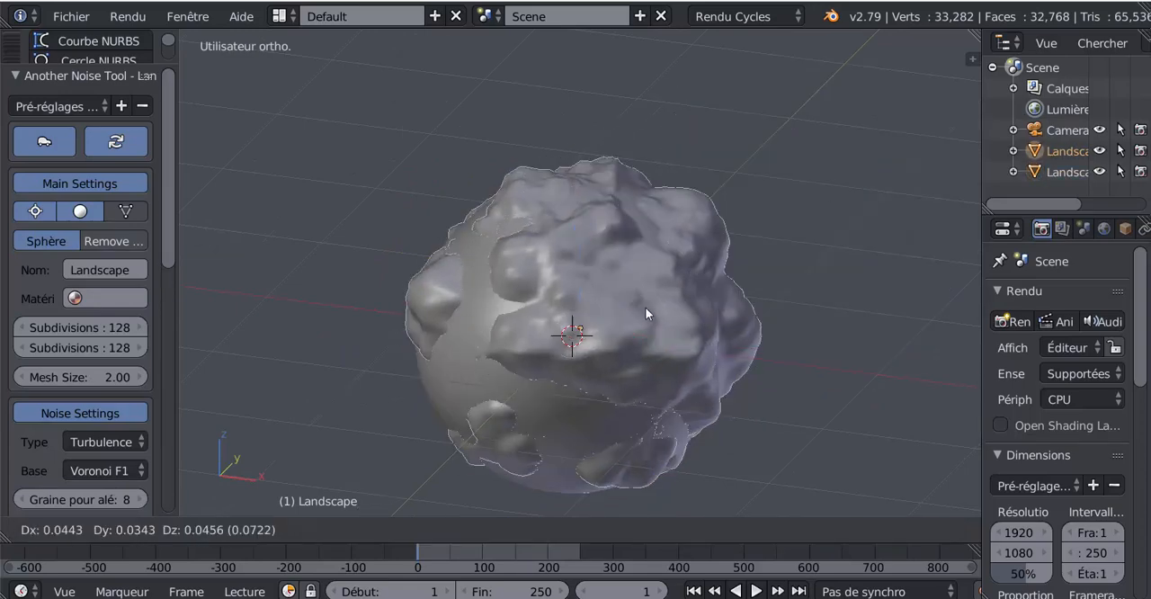
key("Escape")
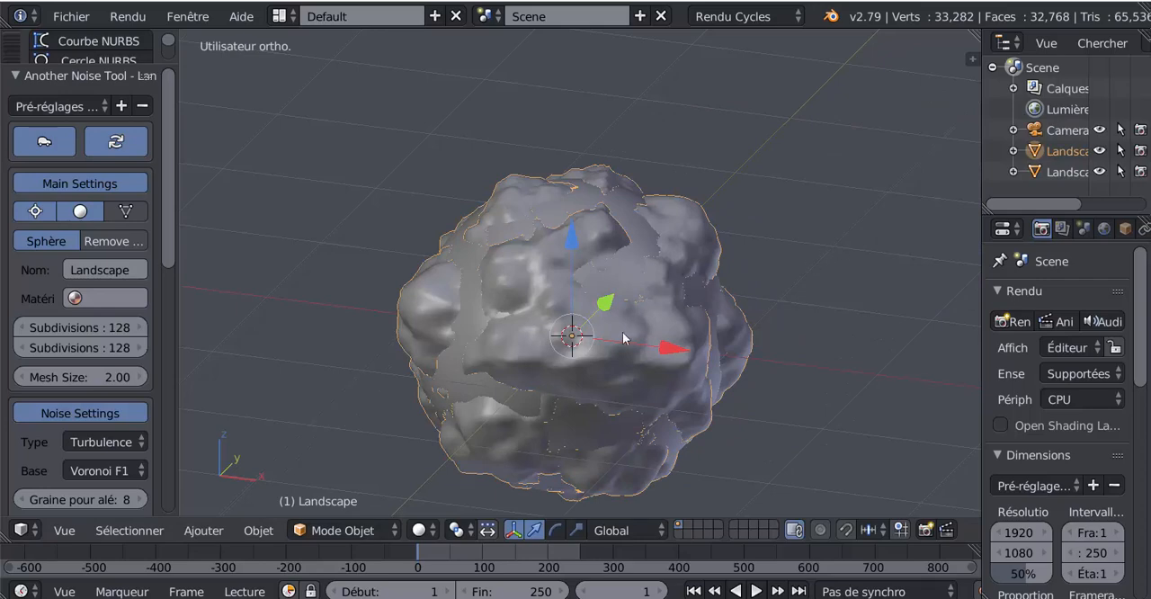
scroll(511, 311, "up", 2)
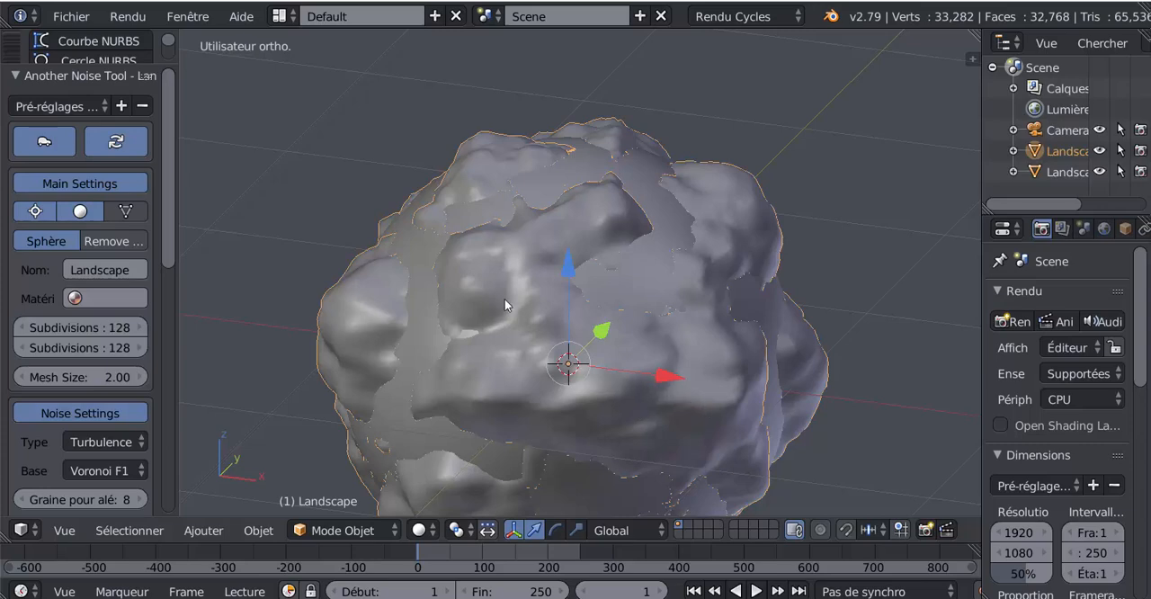
scroll(505, 299, "down", 2)
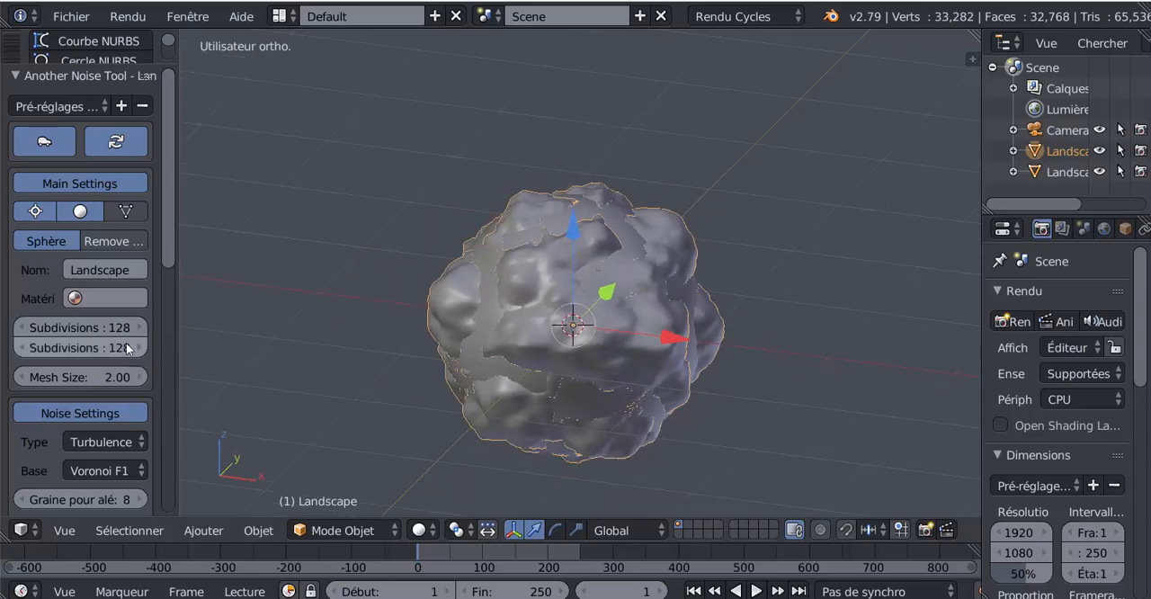
- Turn smooth shading off and on again, and switch the landscape from sphere back to a flat mesh
left_click_drag(165, 218, 166, 190)
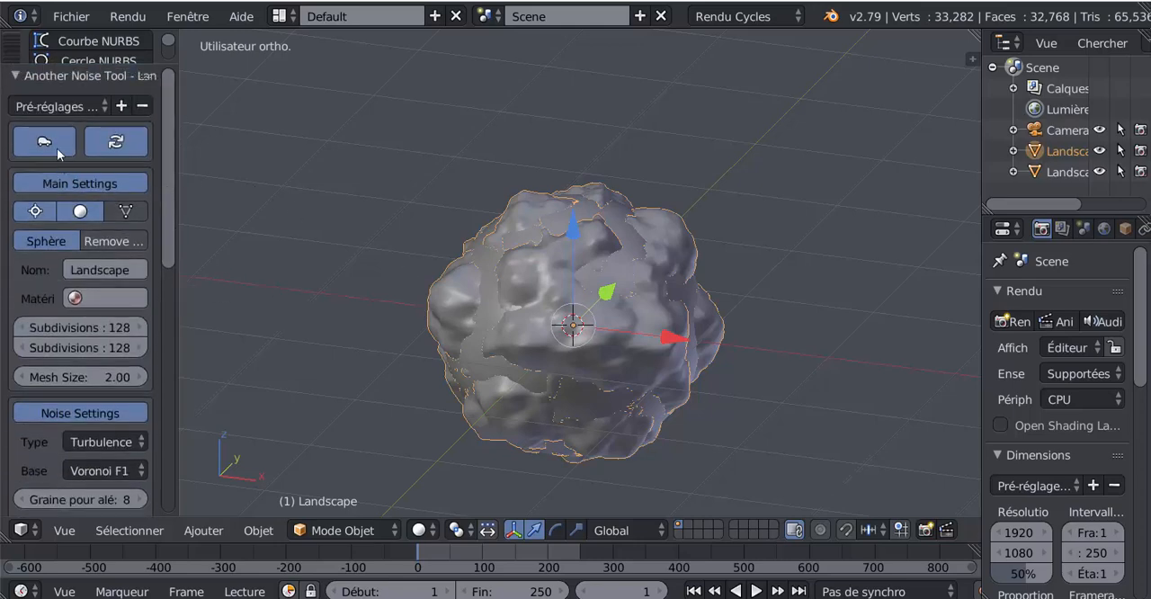
left_click(85, 211)
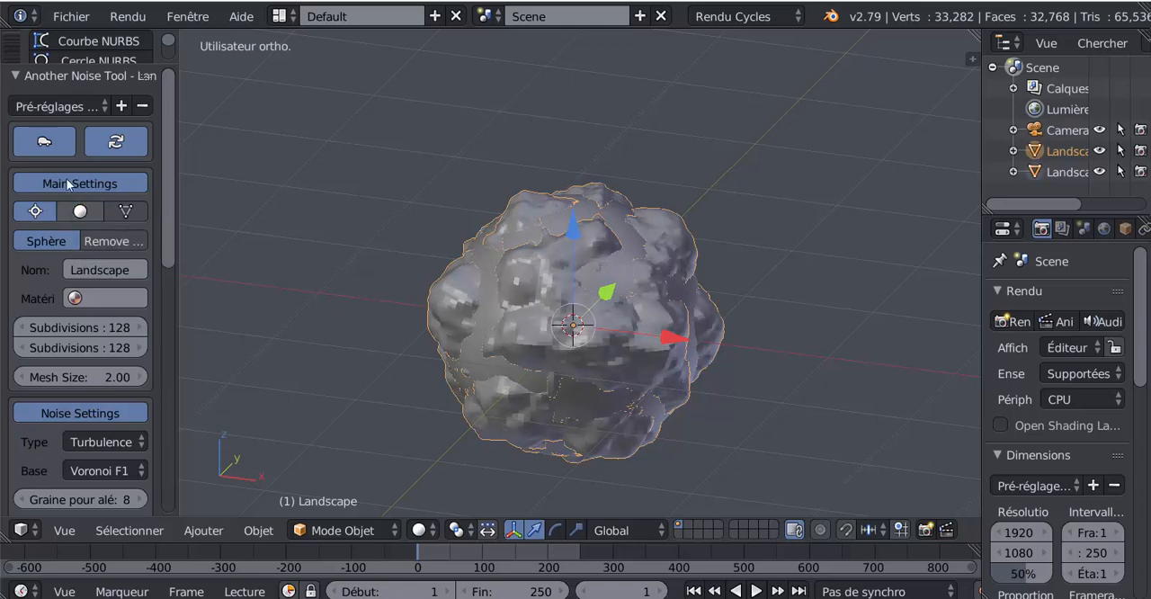
left_click(77, 211)
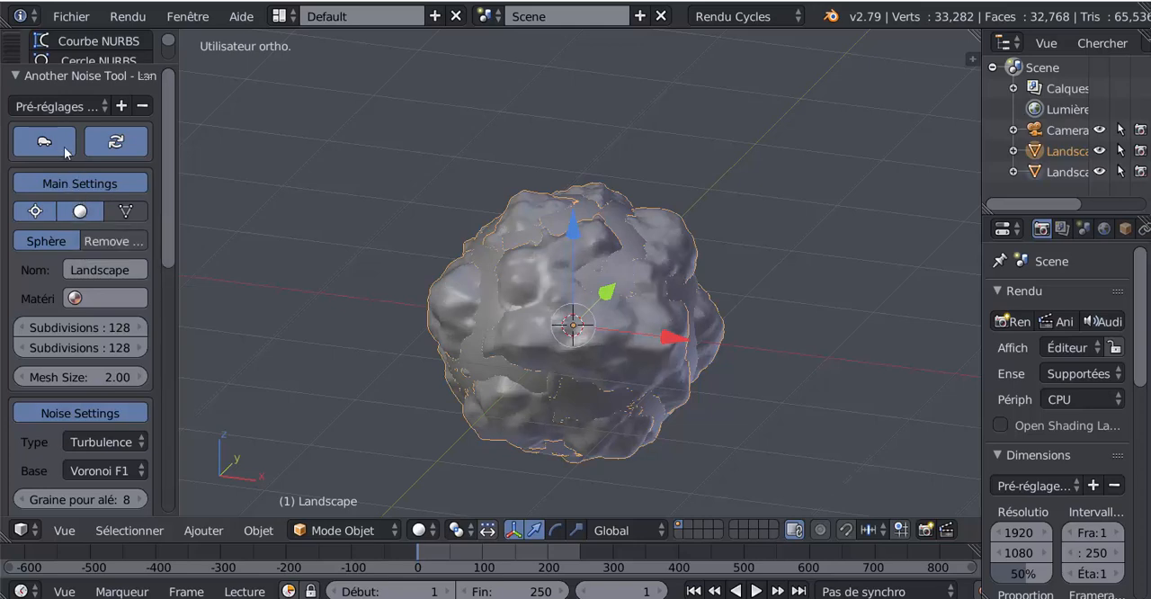
left_click(47, 239)
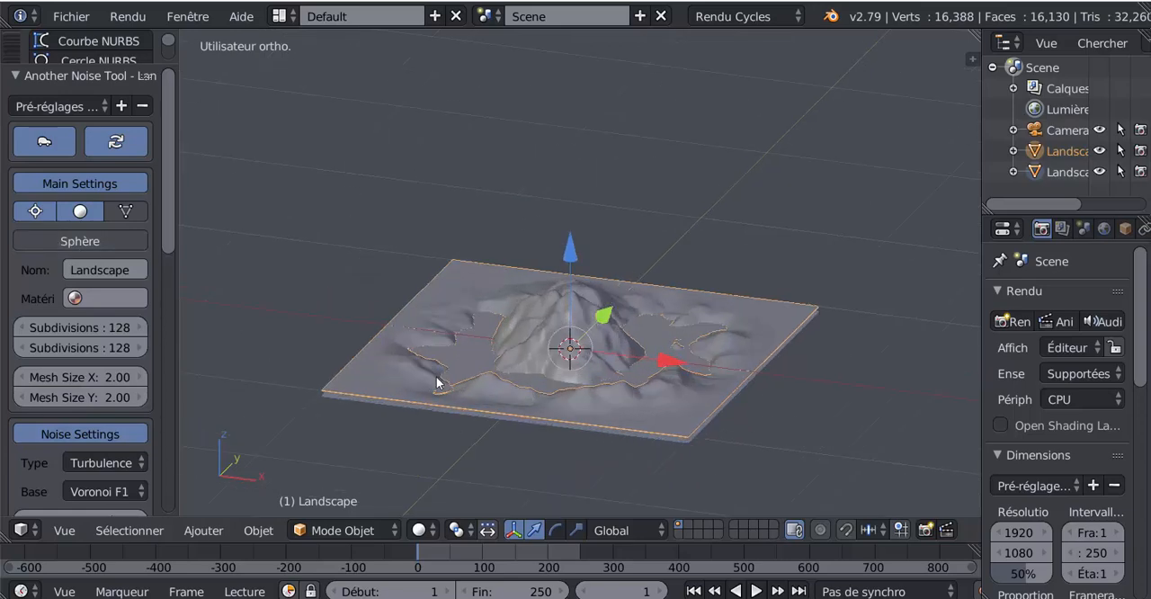
- Try the Mountain 1 preset on the landscape
left_click_drag(169, 230, 168, 271)
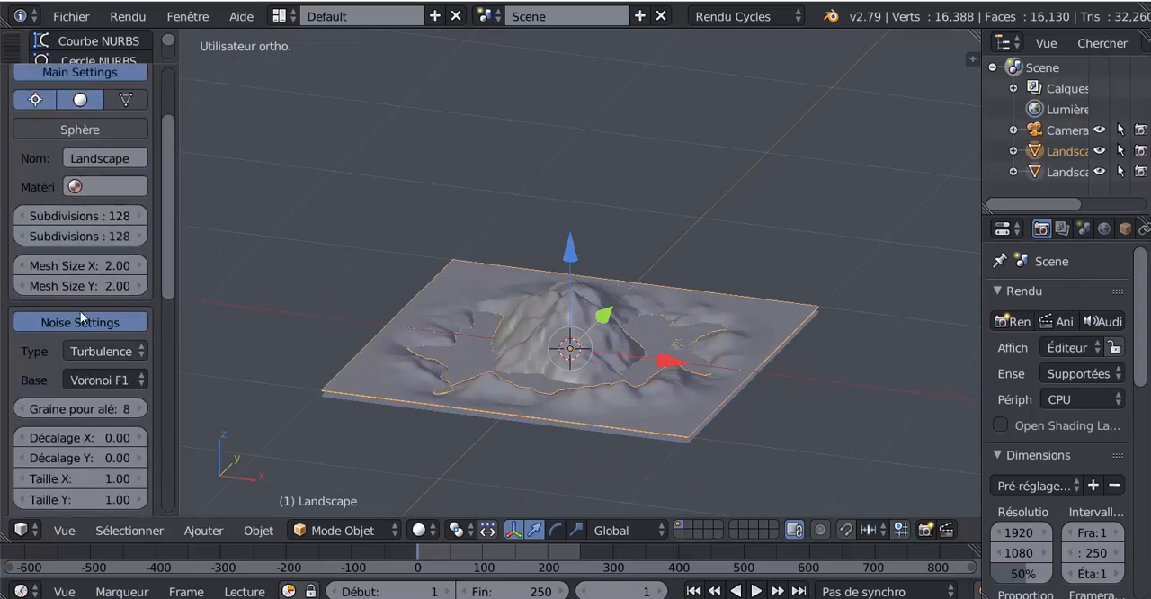
scroll(81, 310, "up", 3)
left_click(64, 105)
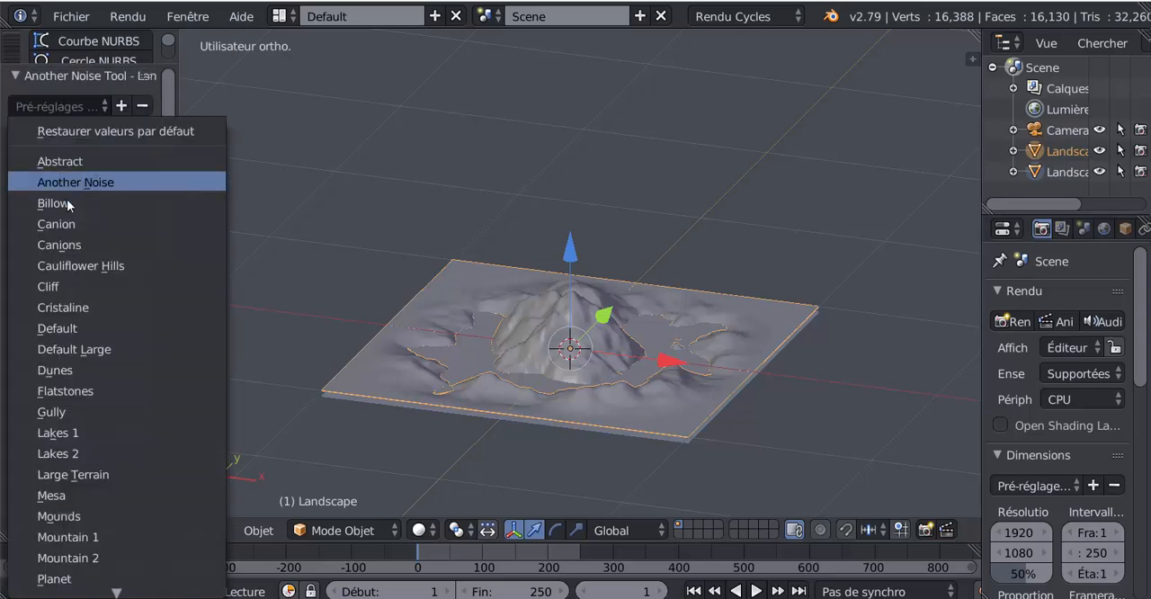
left_click(73, 537)
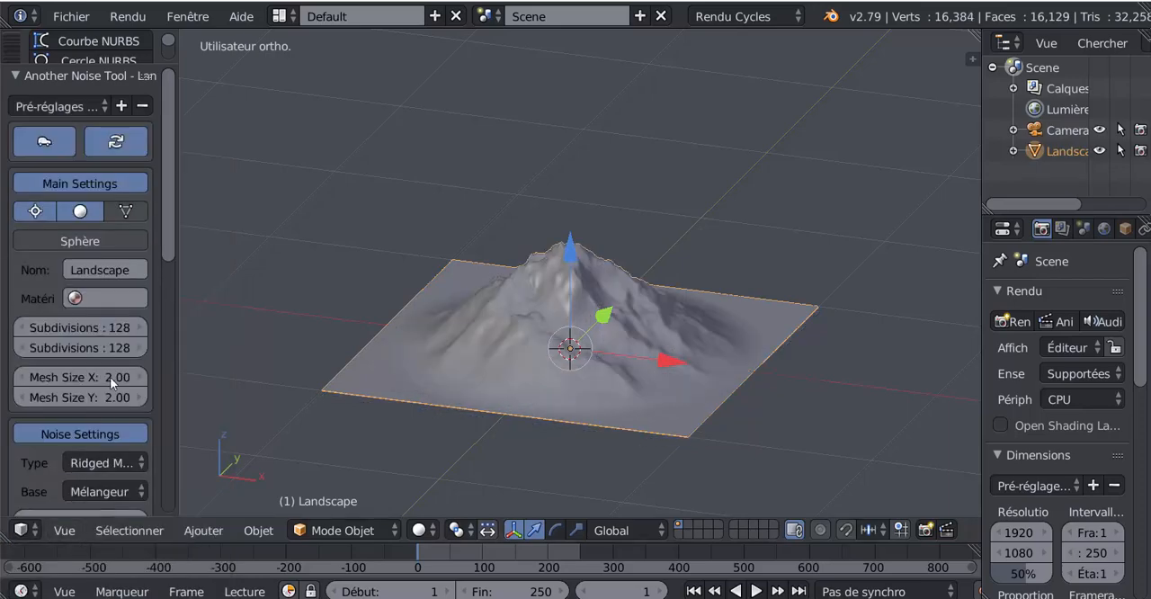
- Apply the Mountain 2 preset to the landscape and view the mountain from another angle
scroll(165, 240, "down", 1)
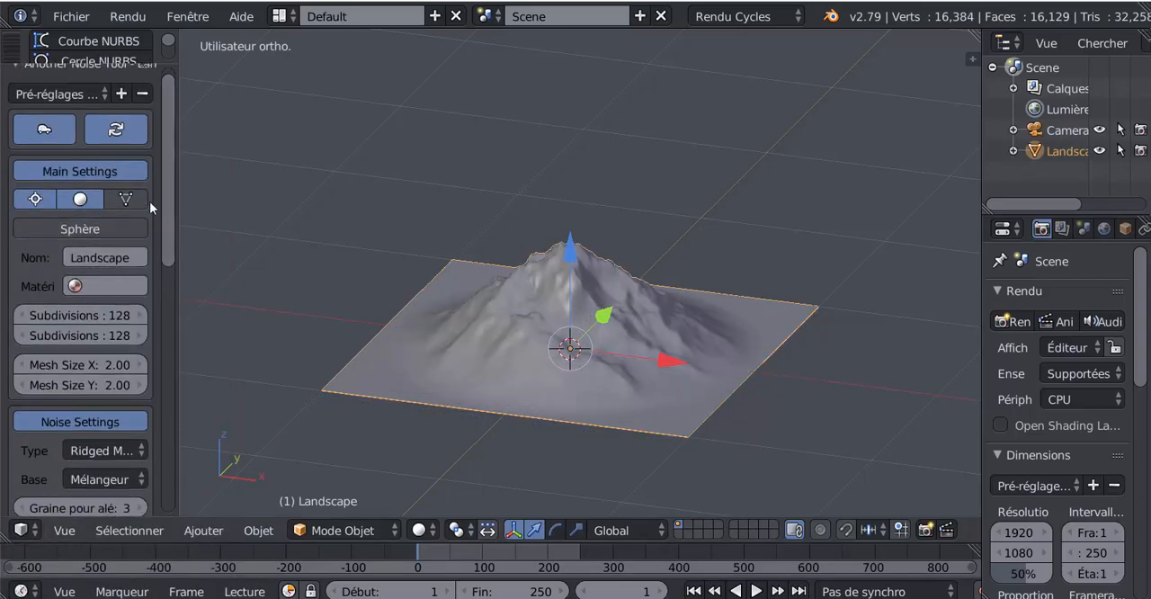
left_click(56, 94)
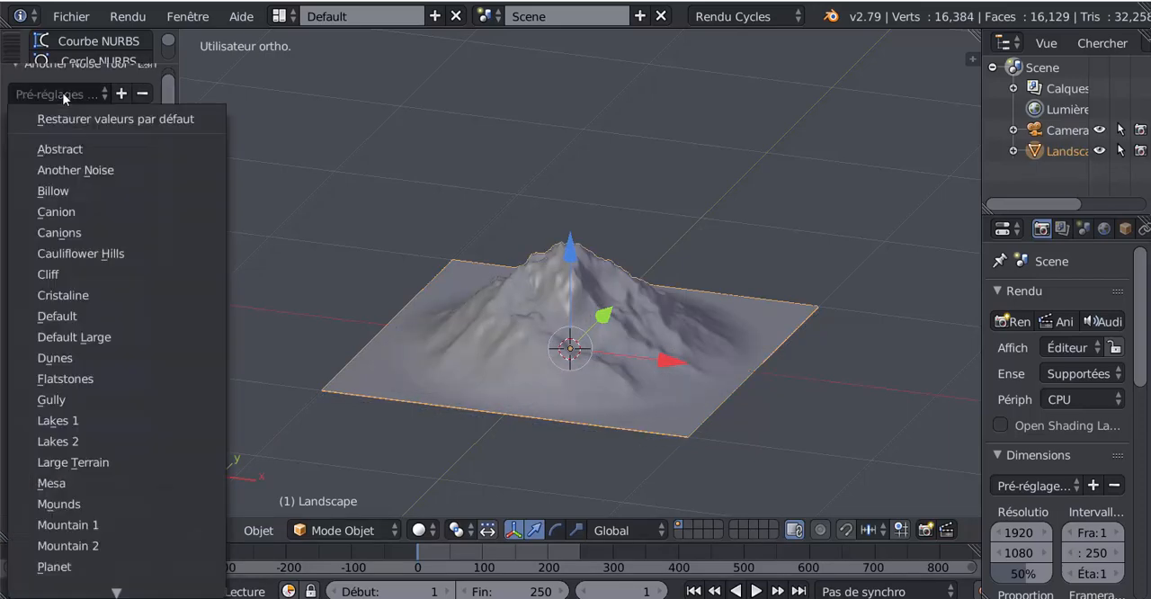
left_click(68, 546)
scroll(162, 256, "down", 5)
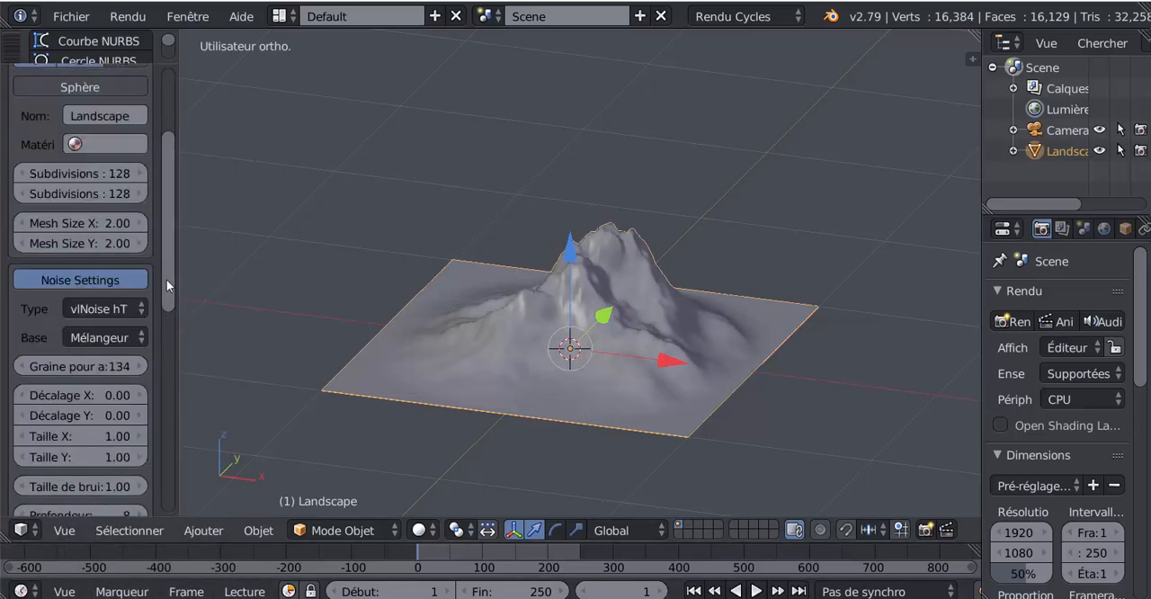
scroll(310, 413, "down", 3)
middle_click_drag(326, 414, 371, 424)
- Set the landscape's X and Y subdivisions to 90 each
scroll(444, 439, "up", 4)
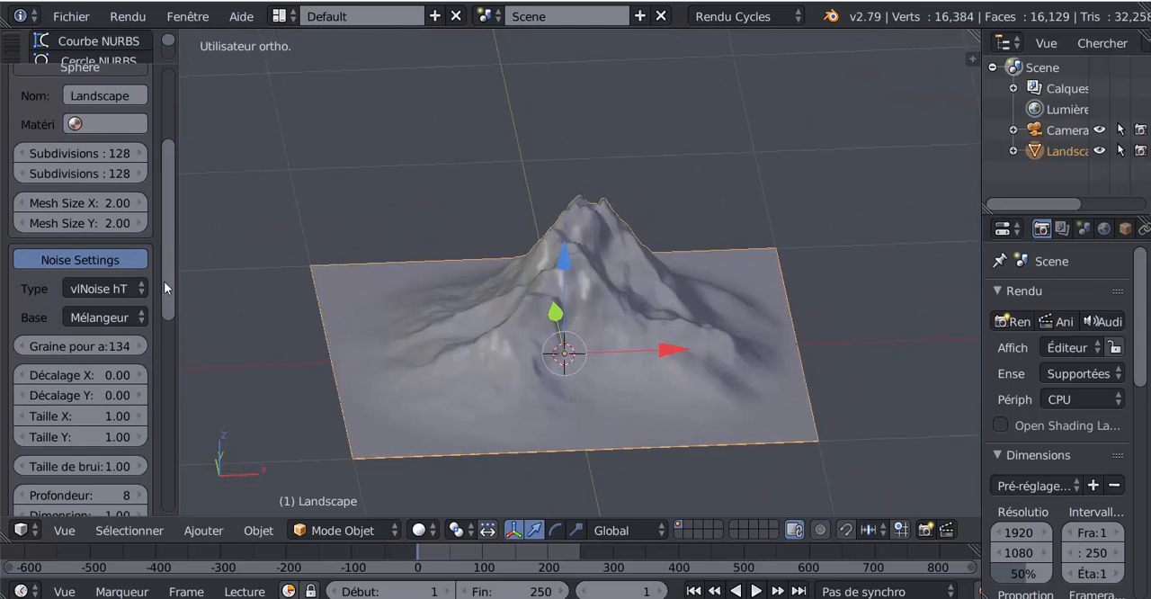
scroll(167, 270, "up", 4)
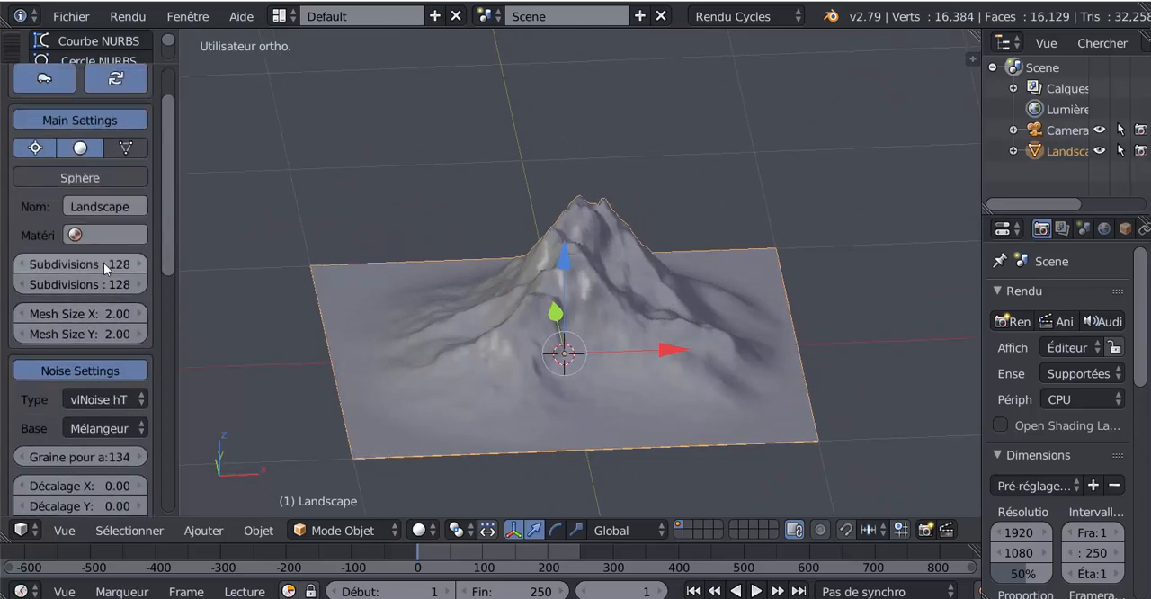
left_click(104, 263)
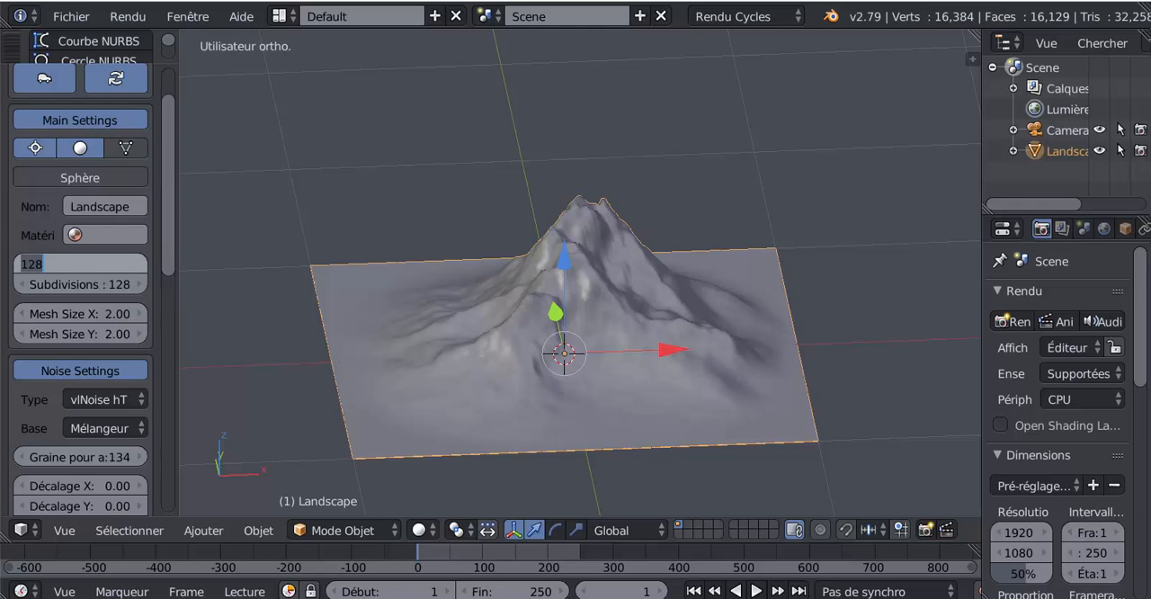
type("90")
key("Return")
left_click(122, 288)
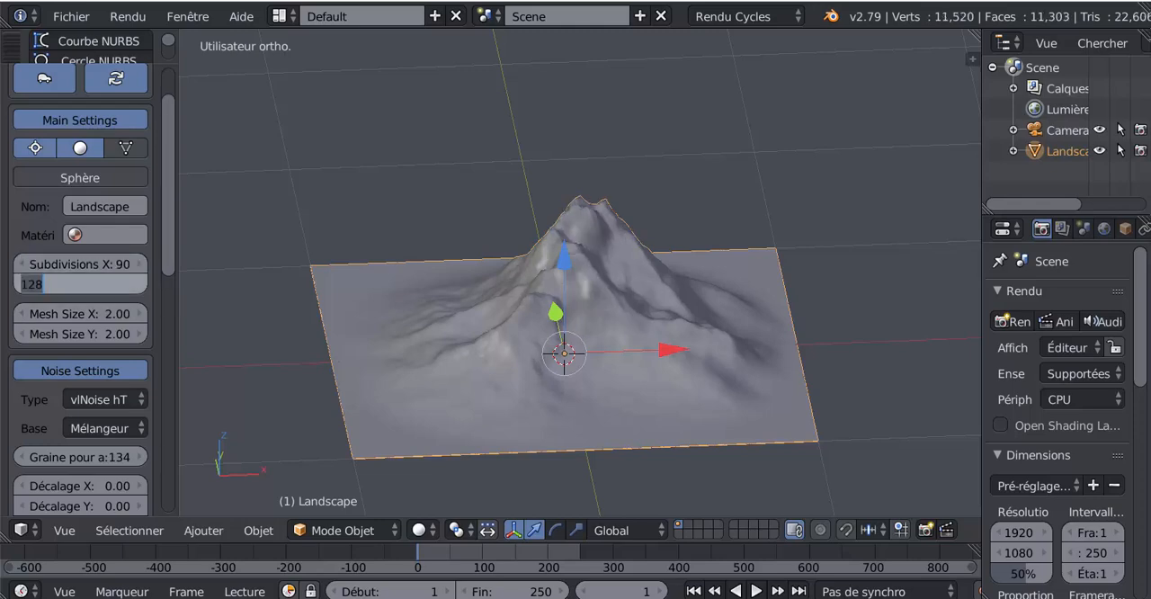
type("90")
key("Return")
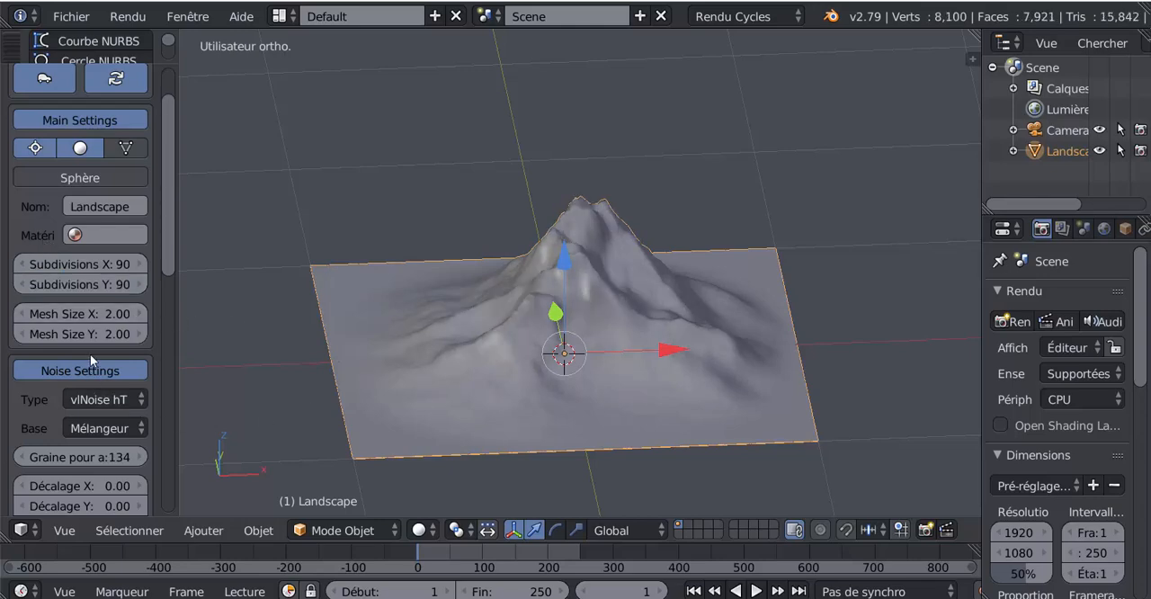
- Stretch the landscape mesh to a size of 2.72 in X and 1.76 in Y
left_click_drag(109, 314, 105, 340)
middle_click_drag(401, 353, 313, 354)
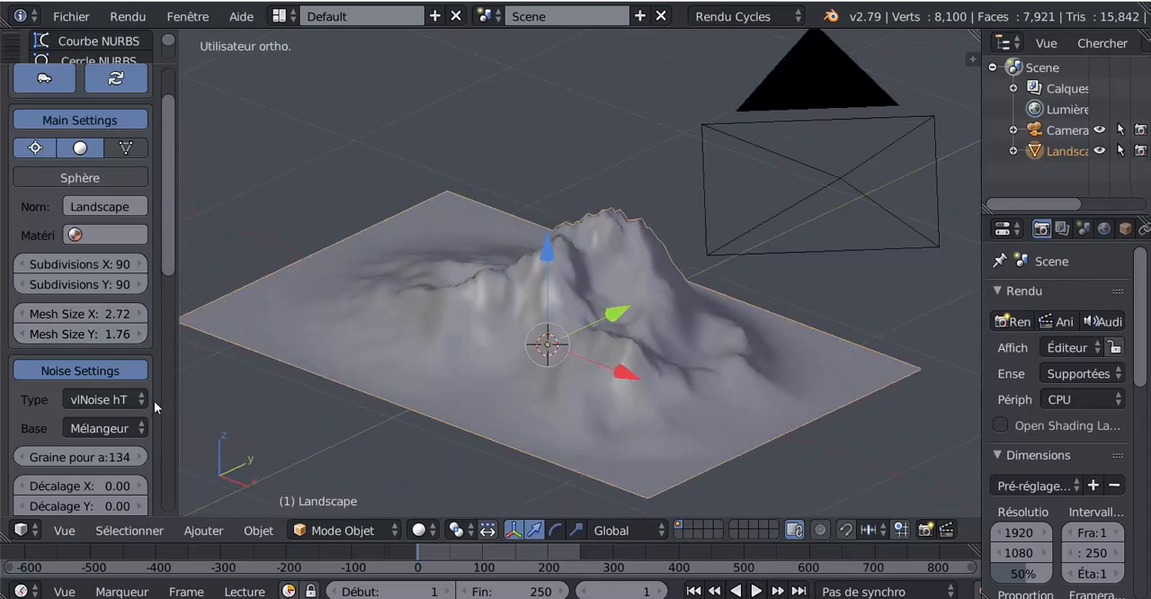
- Try the Multi Fractal, Hybrid MFractal and Terrain hétéro noise types on the landscape
left_click(79, 368)
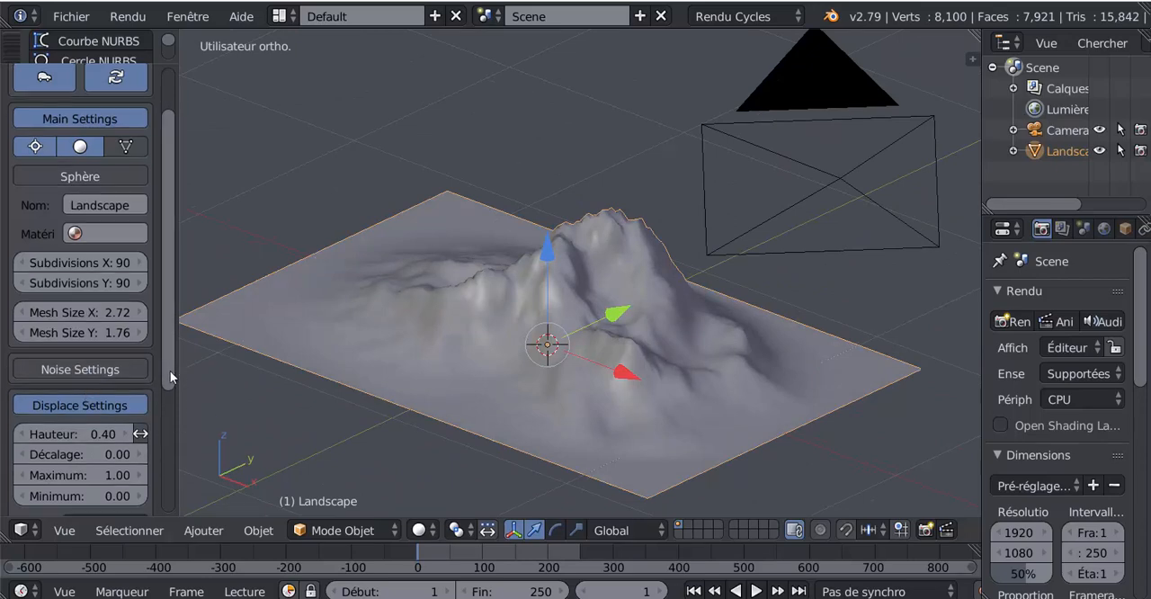
scroll(170, 370, "down", 1)
left_click(84, 335)
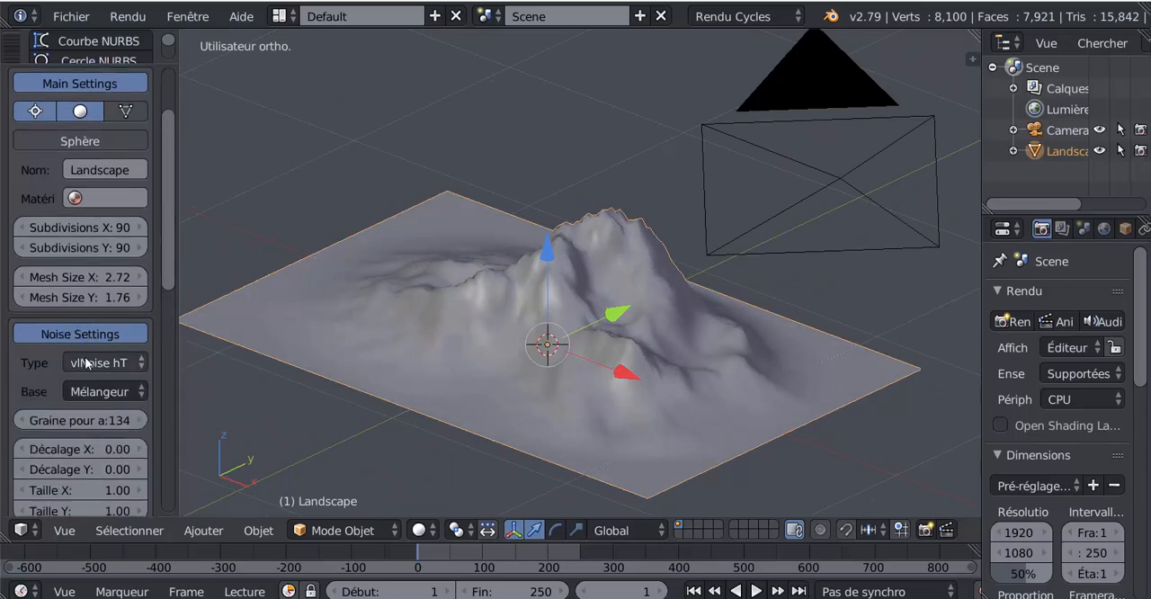
left_click(96, 362)
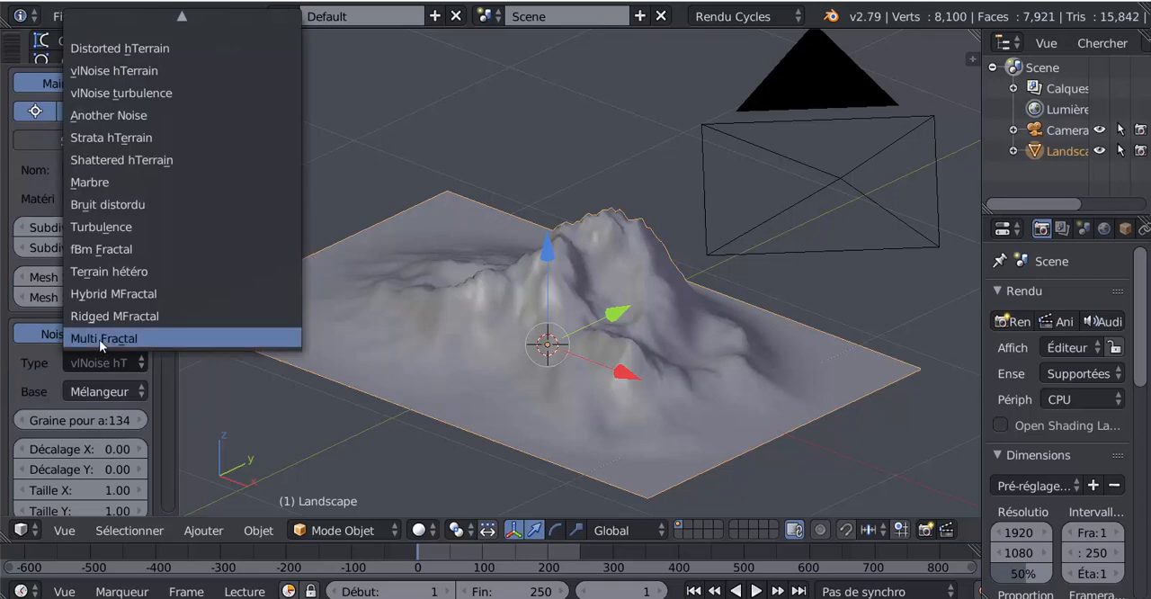
left_click(99, 339)
left_click(93, 368)
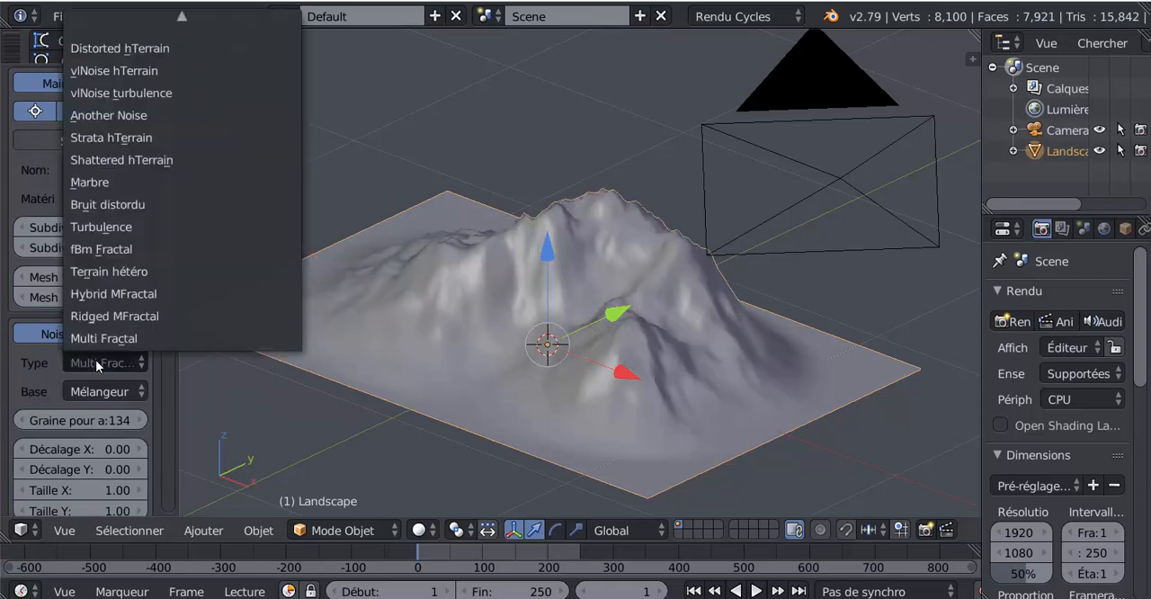
left_click(95, 293)
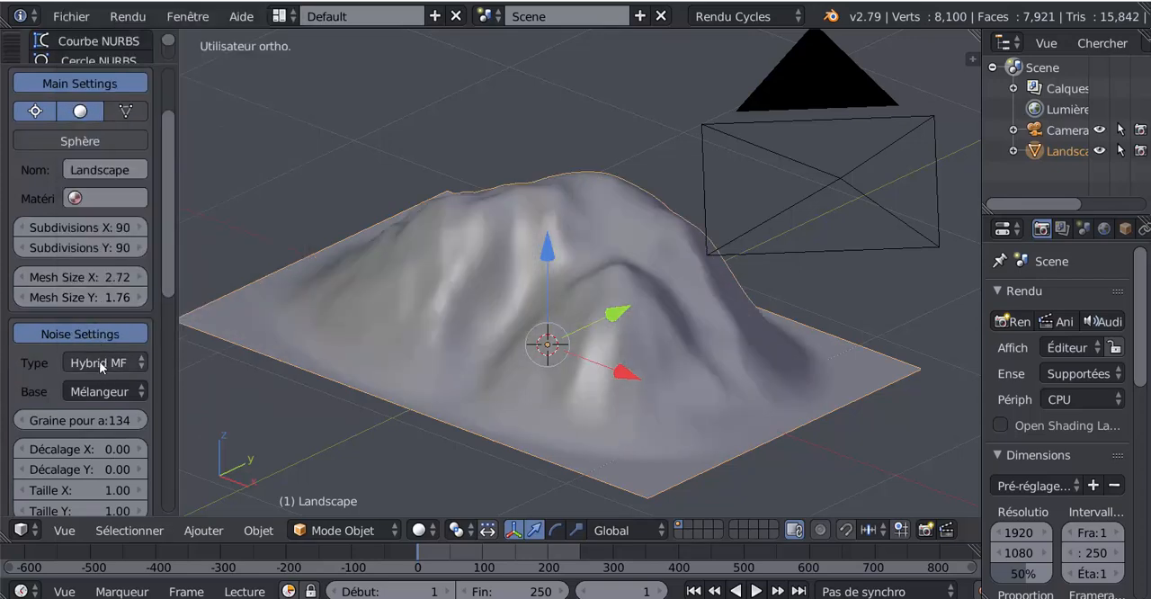
left_click(97, 359)
left_click(100, 272)
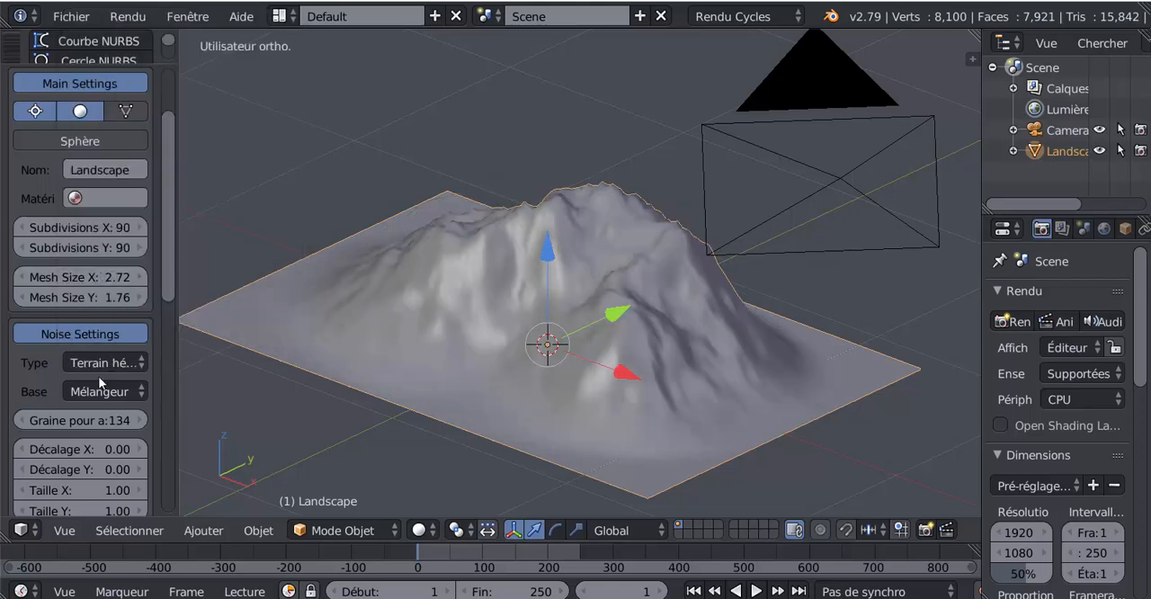
- Try the Turbulence and Marbre noise types on the landscape
left_click(99, 363)
left_click(110, 233)
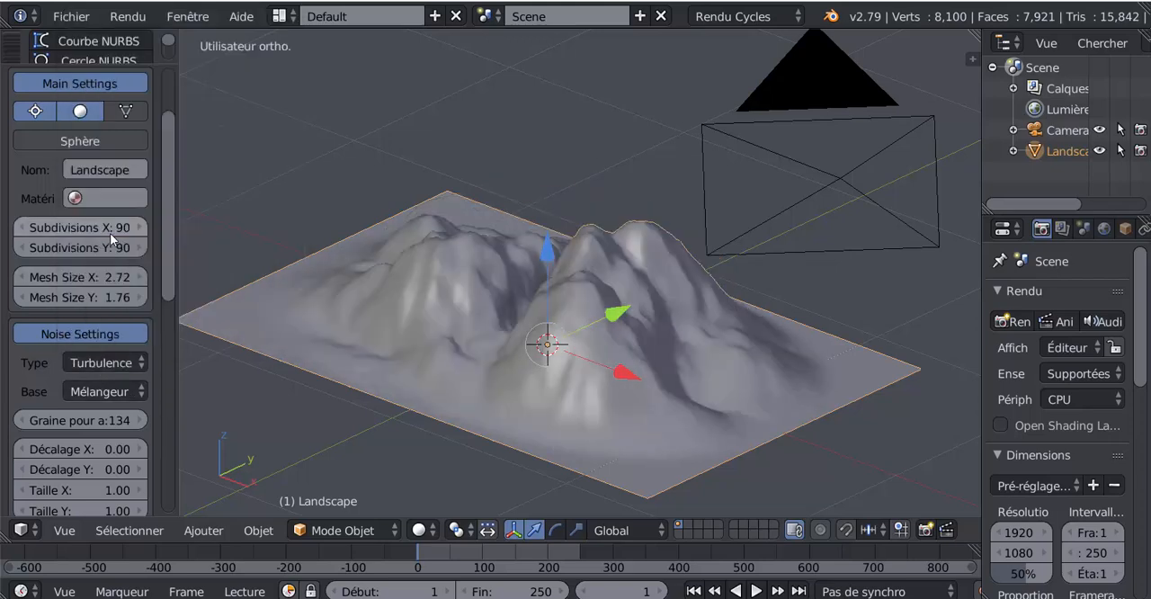
left_click(108, 365)
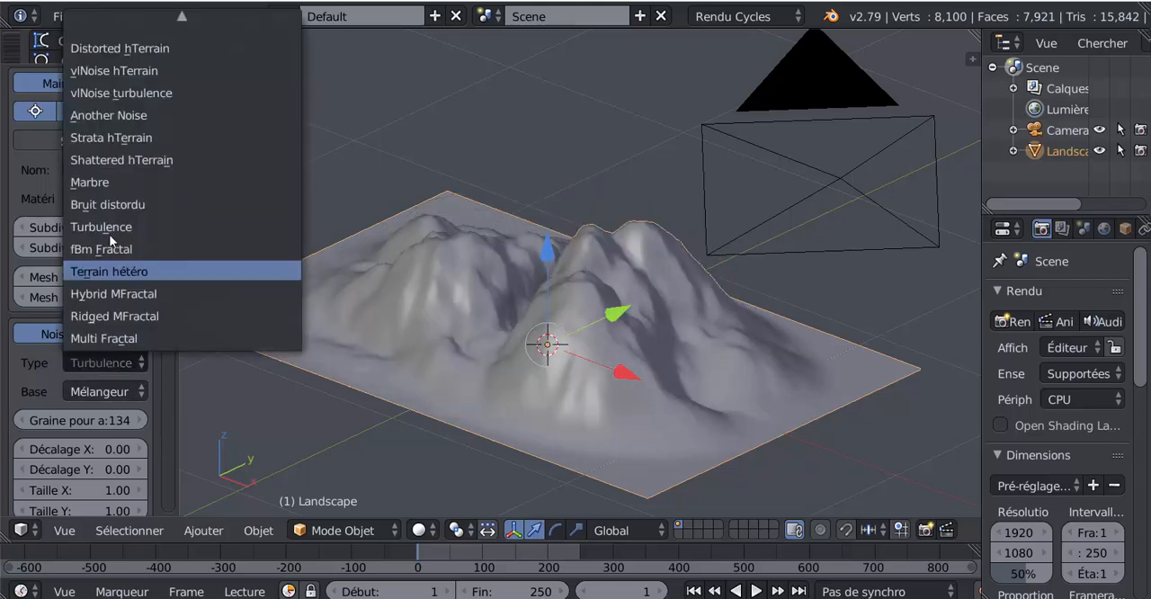
left_click(110, 183)
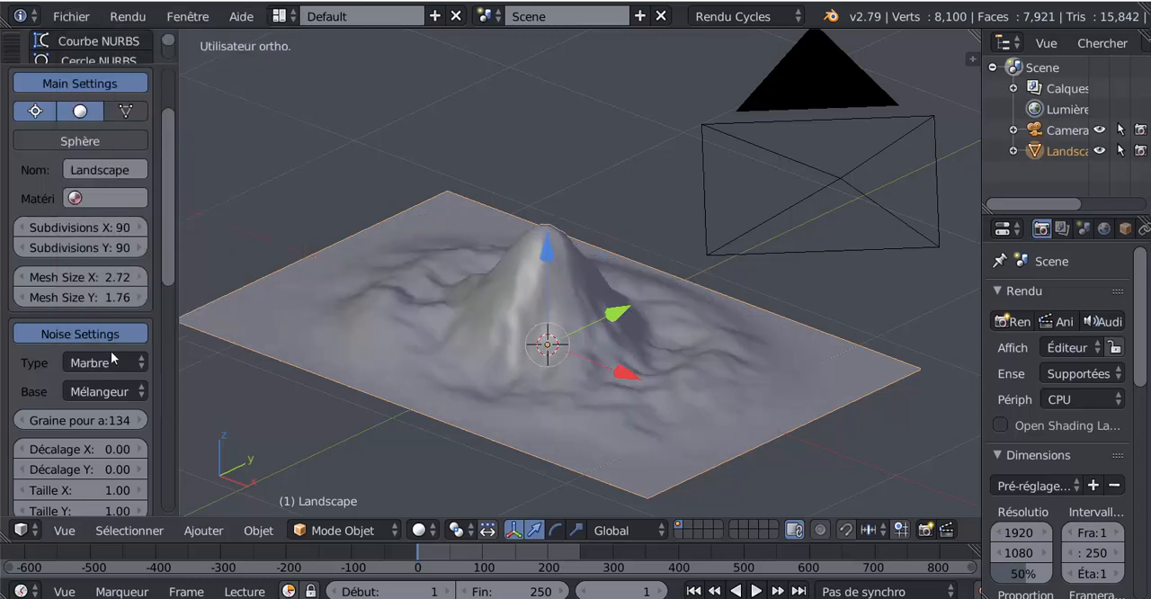
- Set the landscape's noise type to Shattered hTerrain and inspect the relief from another angle
left_click(113, 360)
left_click(116, 148)
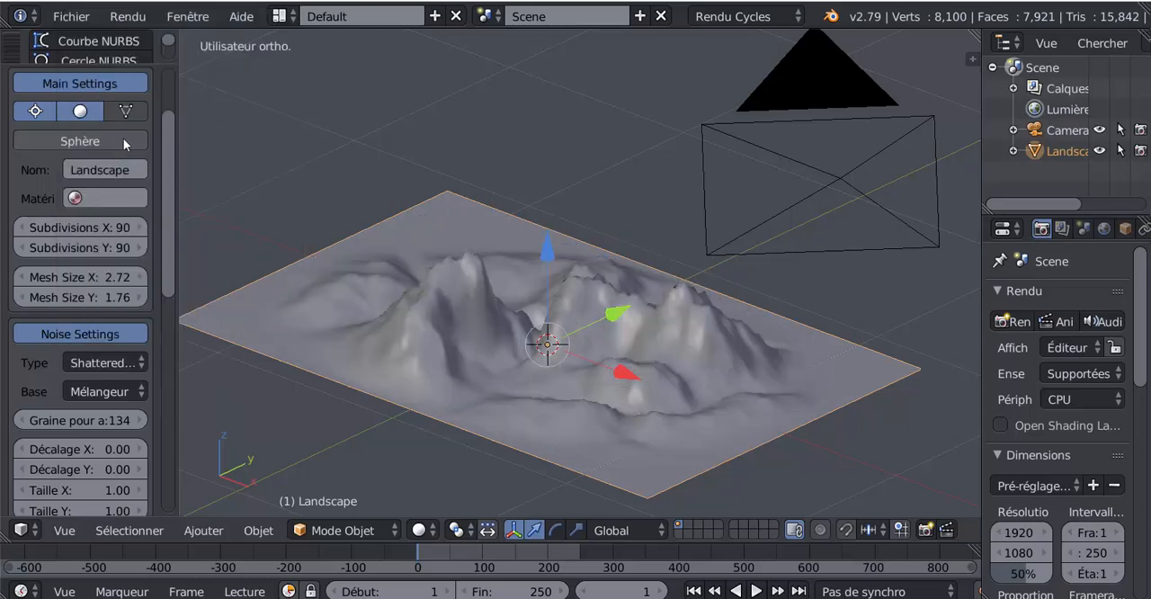
middle_click_drag(295, 429, 391, 452)
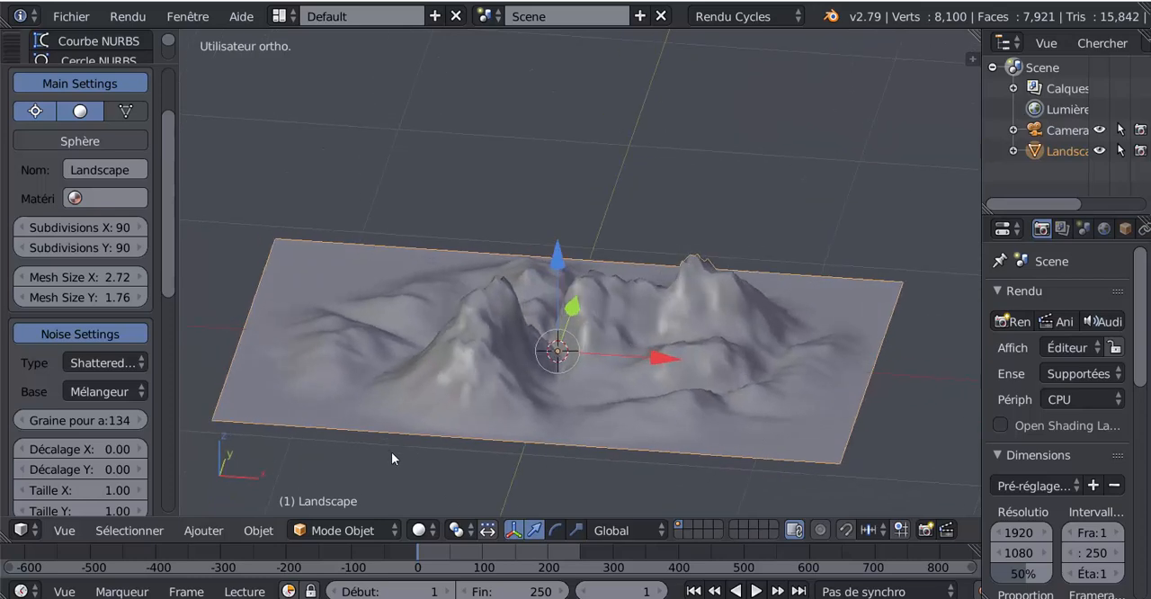
- Try Voronoi F1 and Bruit cellulaire as the noise base of the Shattered hTerrain landscape
left_click(91, 390)
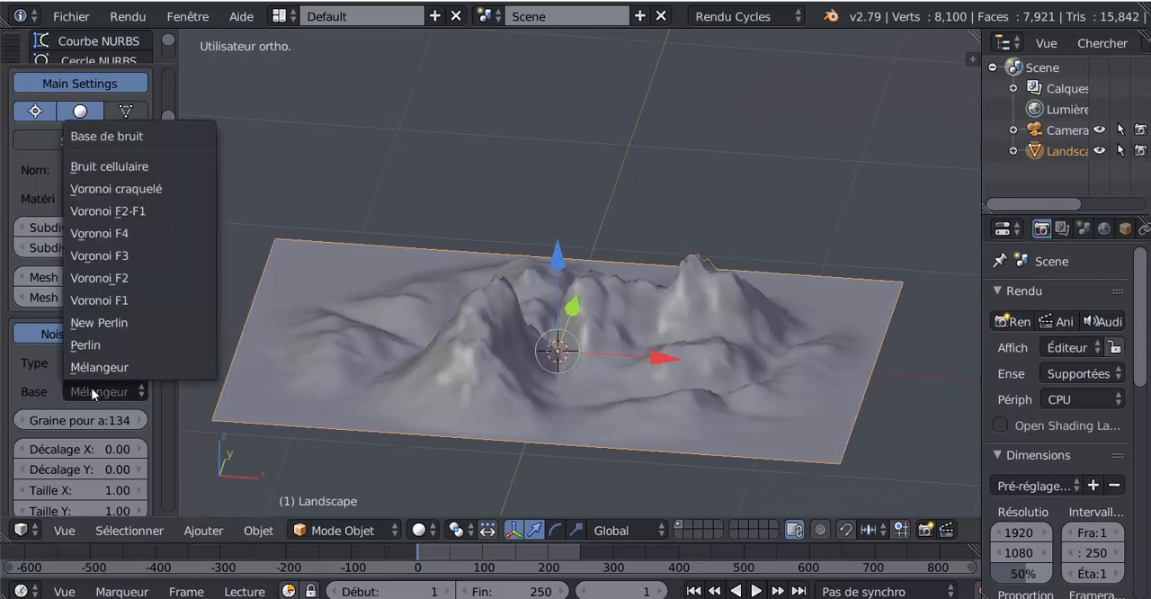
left_click(98, 300)
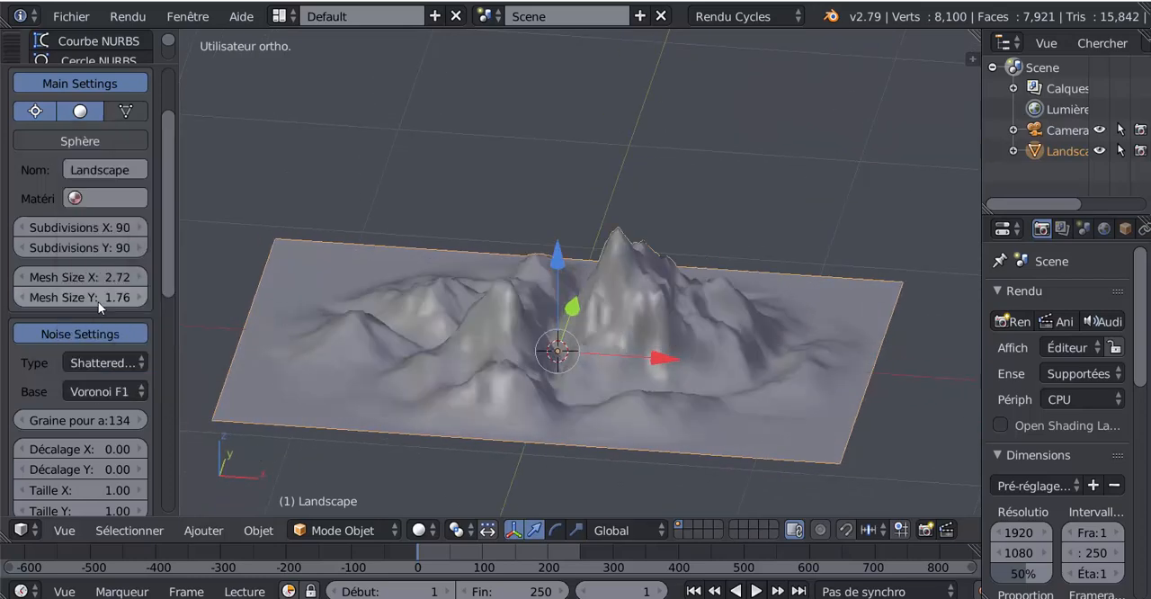
left_click(90, 389)
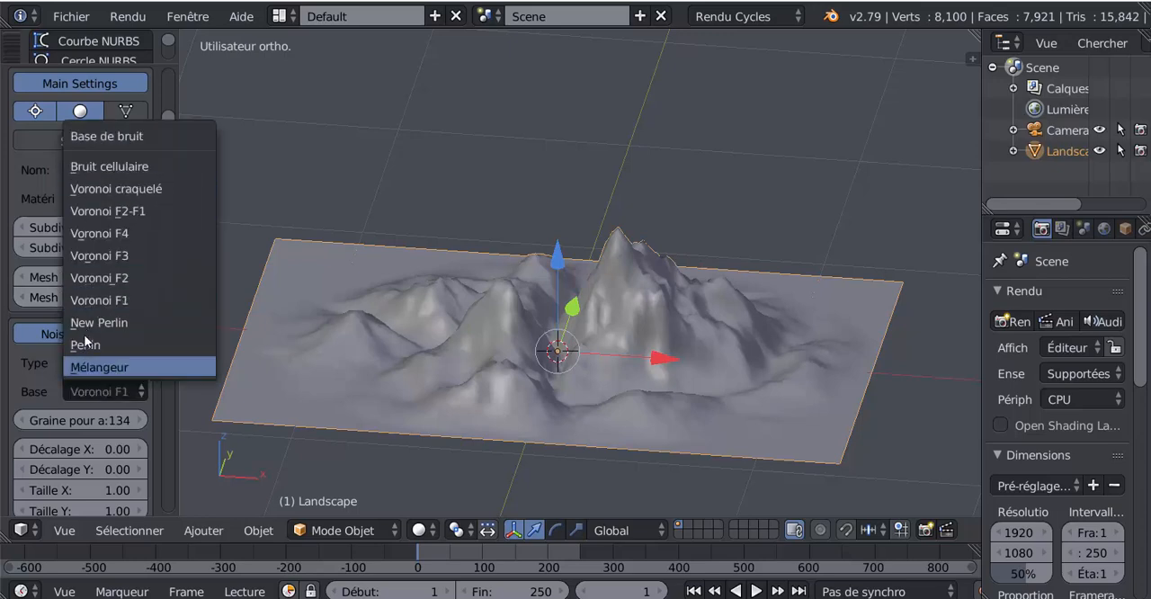
left_click(102, 163)
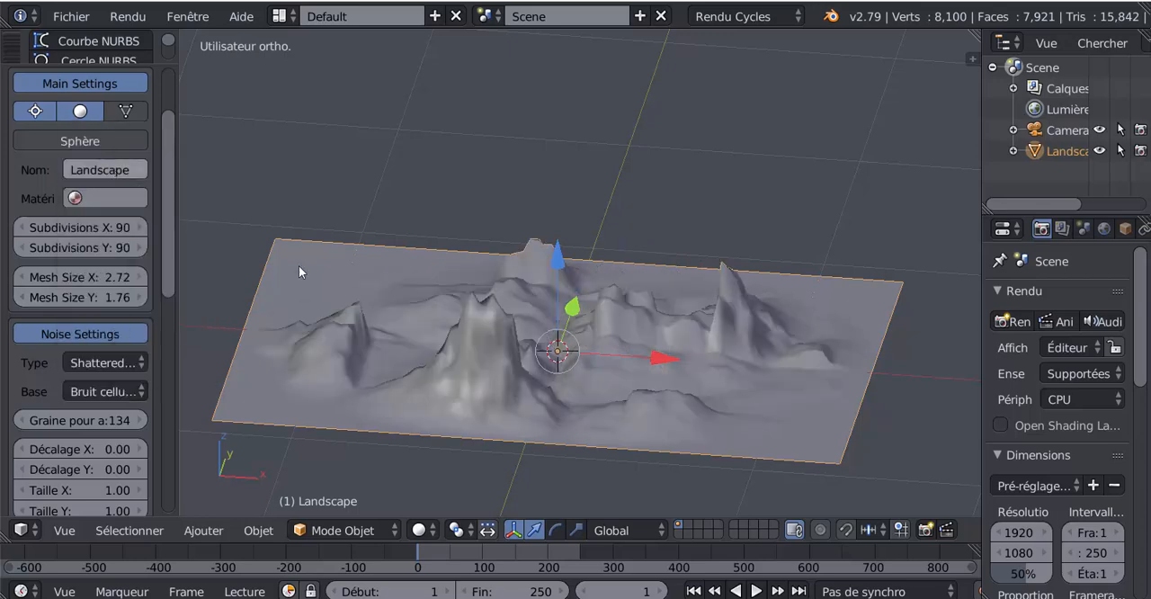
middle_click_drag(298, 266, 319, 307)
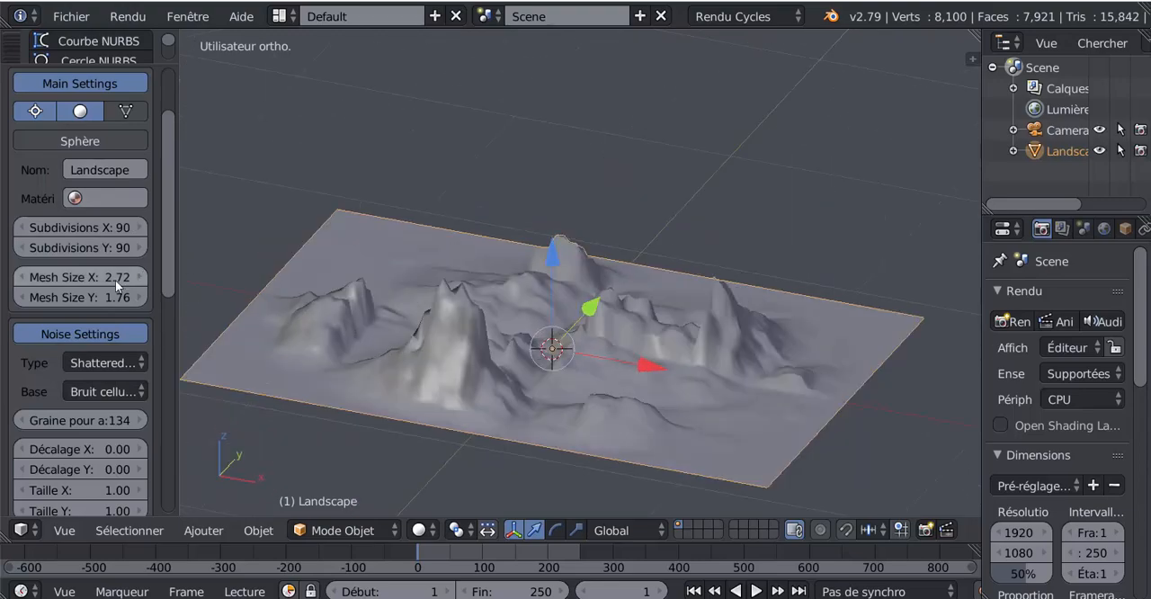
- Try Voronoi craquelé as the landscape's noise base
left_click(85, 363)
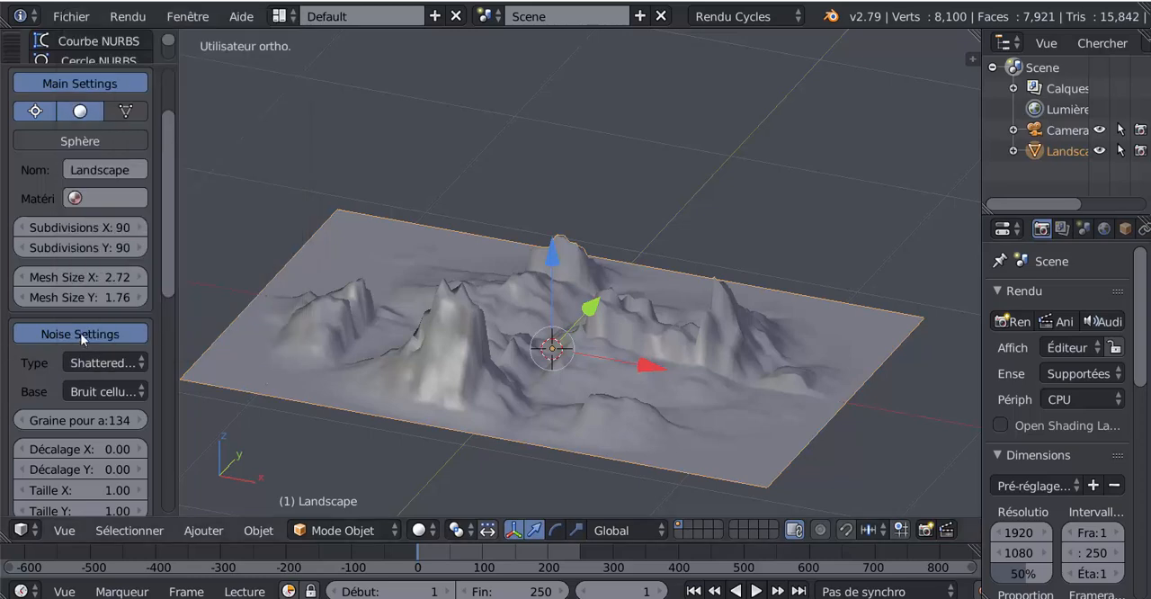
left_click(93, 361)
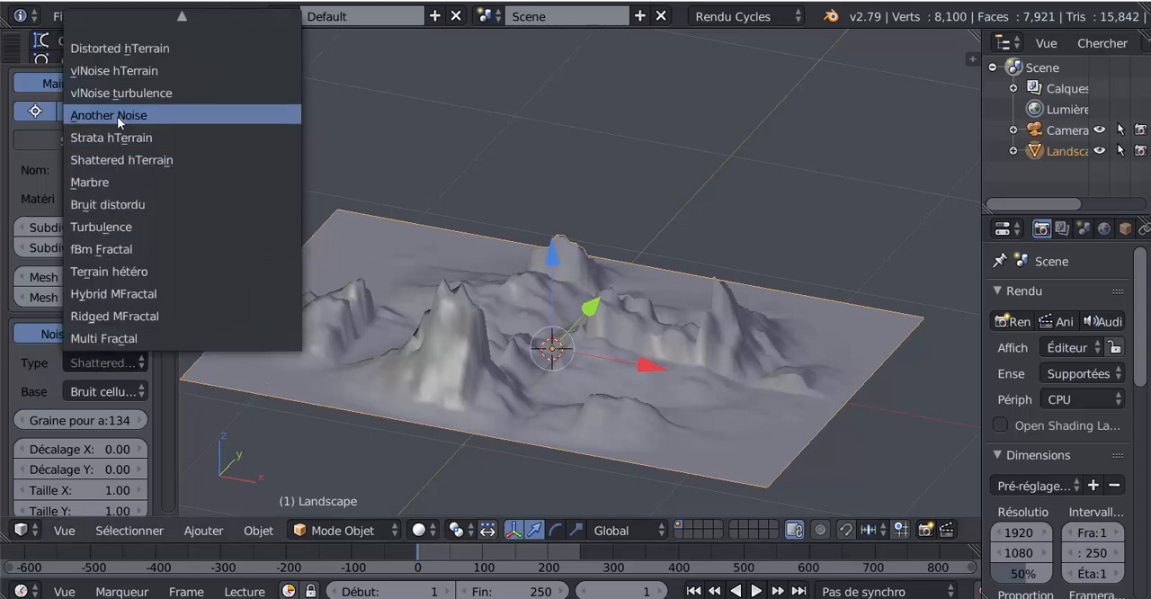
left_click(103, 393)
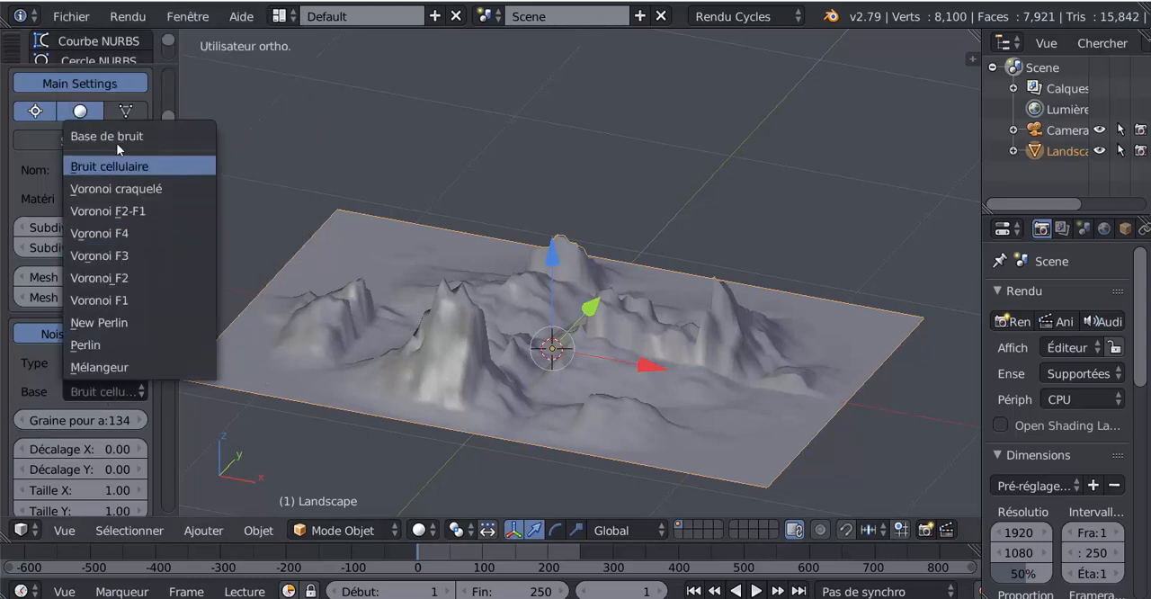
left_click(107, 187)
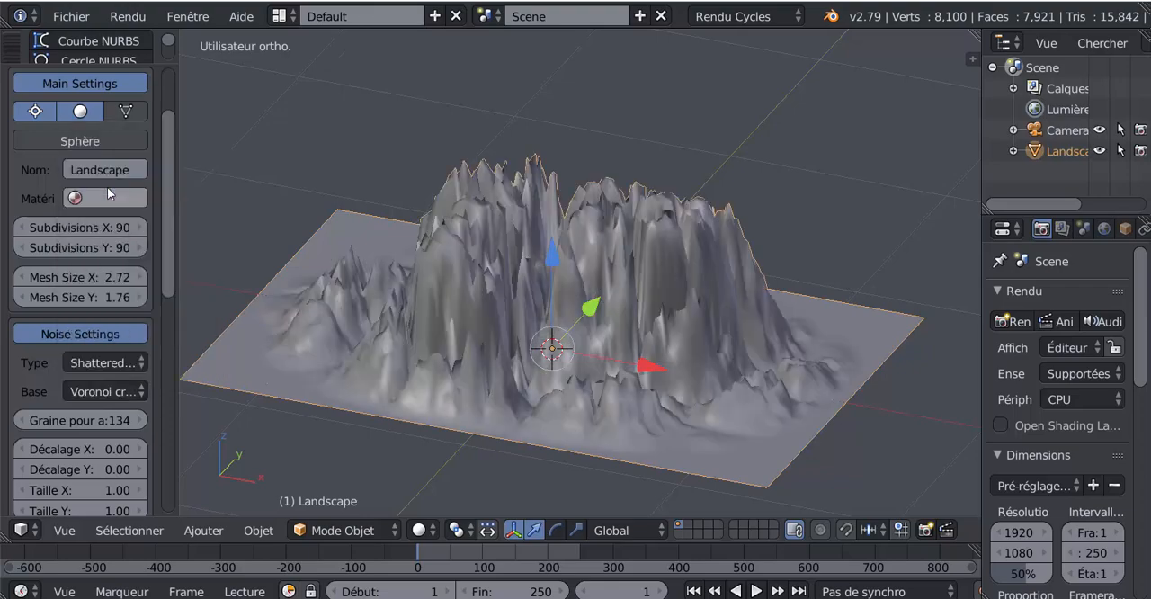
mouse_move(352, 339)
middle_mouse_down()
mouse_move(508, 355)
mouse_move(365, 333)
middle_mouse_up()
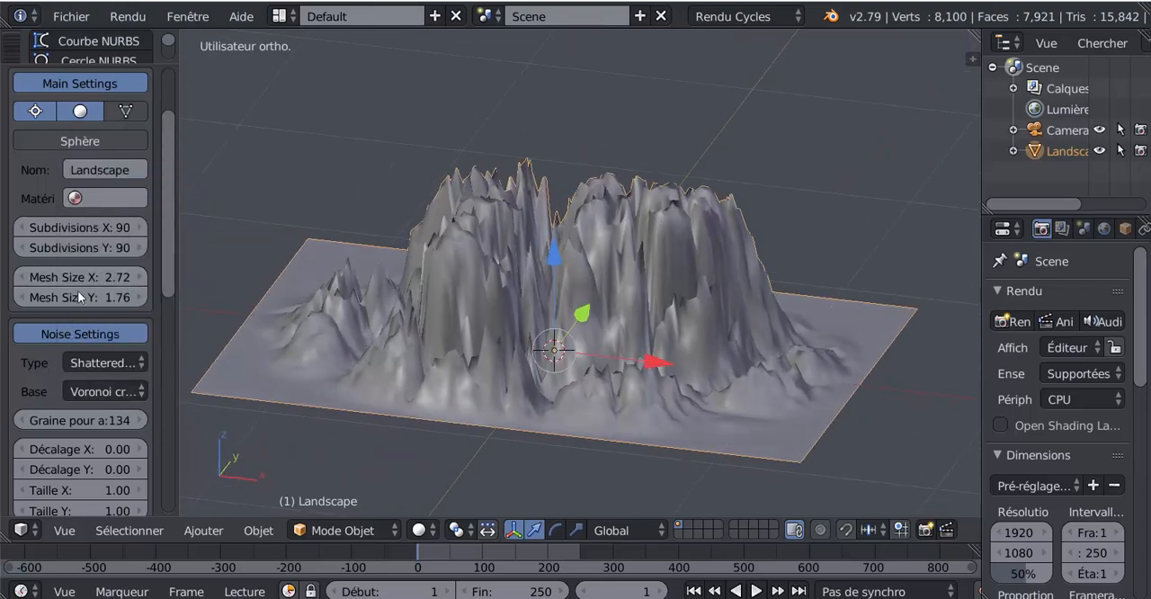
- Set the landscape's noise base to Perlin and look at the terrain from a higher angle
left_click(92, 367)
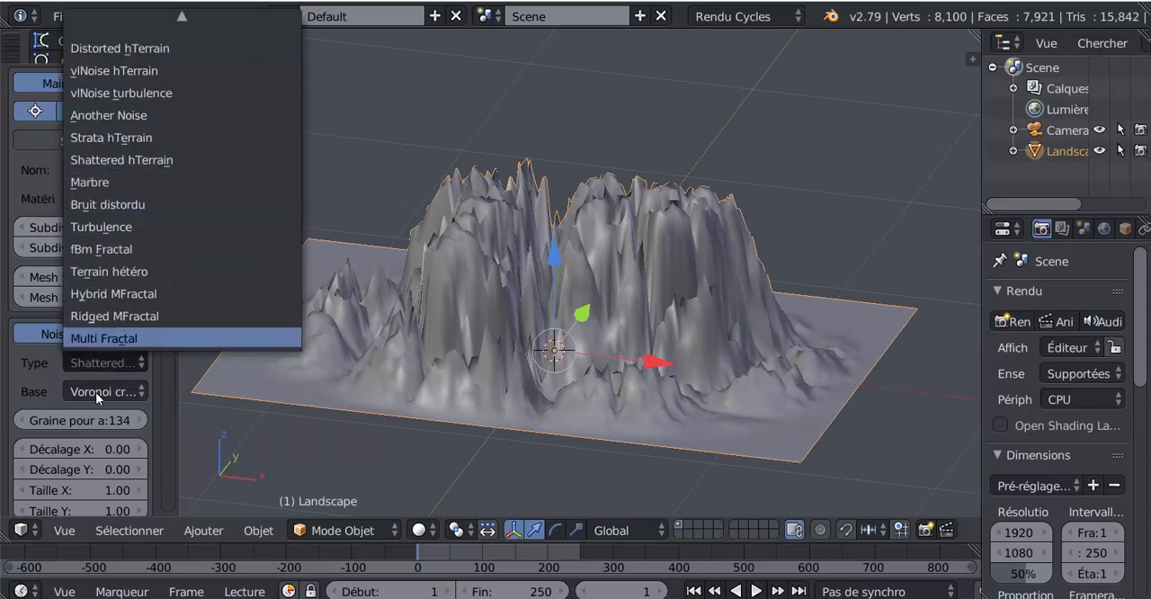
left_click(95, 392)
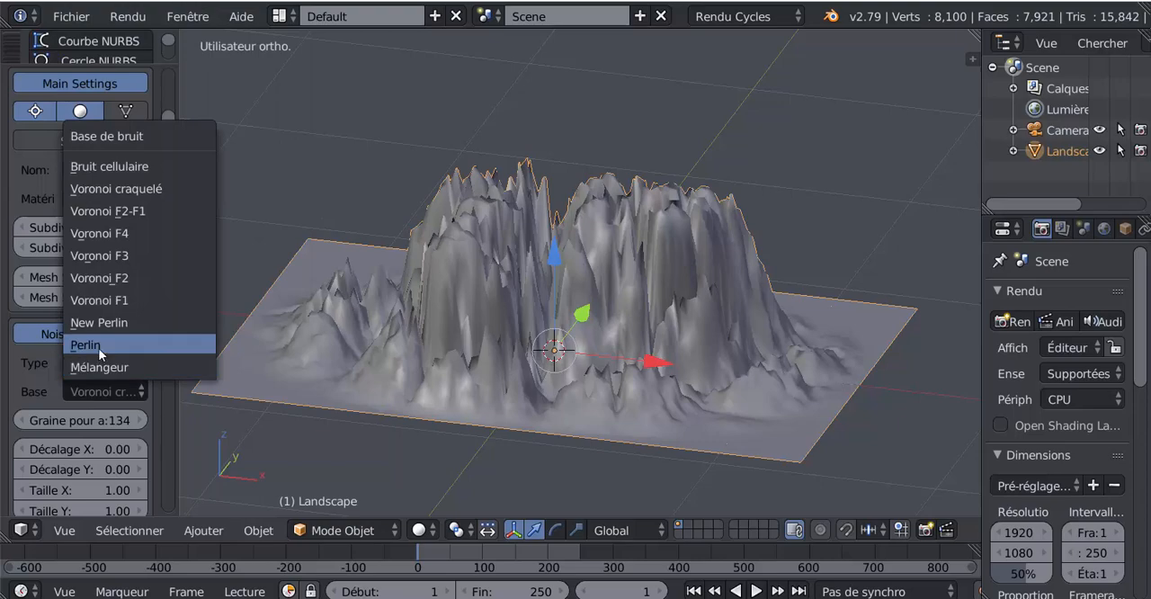
left_click(98, 348)
middle_click_drag(348, 376, 418, 412)
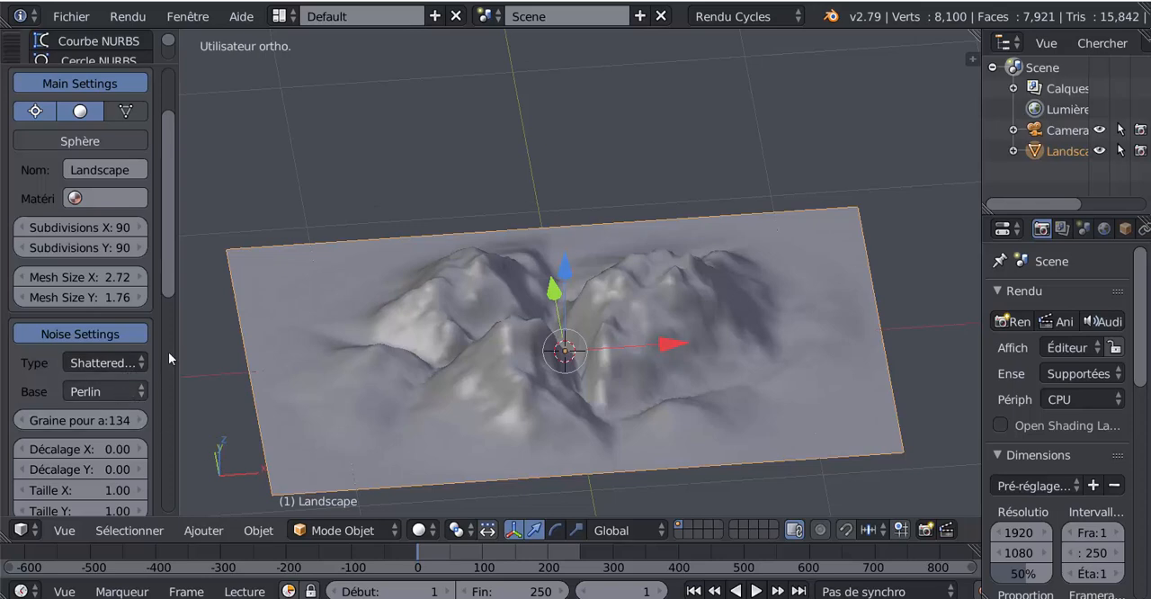
- Set the landscape's random noise seed to 181 and its noise offset Décalage X to -0.84
left_click_drag(164, 262, 160, 328)
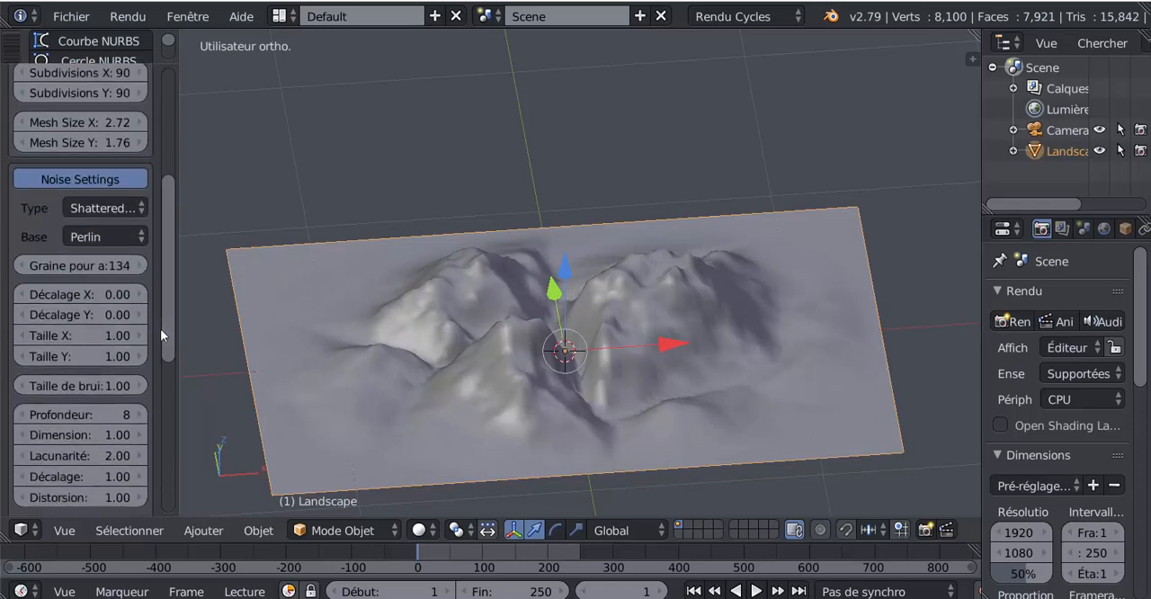
middle_click_drag(326, 371, 328, 350)
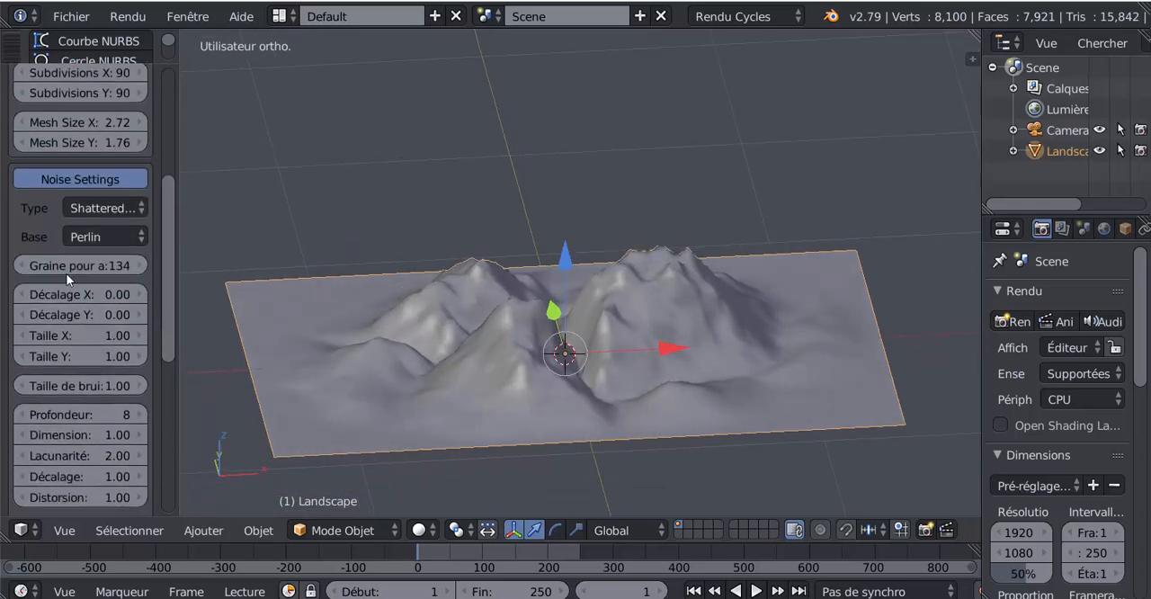
scroll(67, 273, "up", 2)
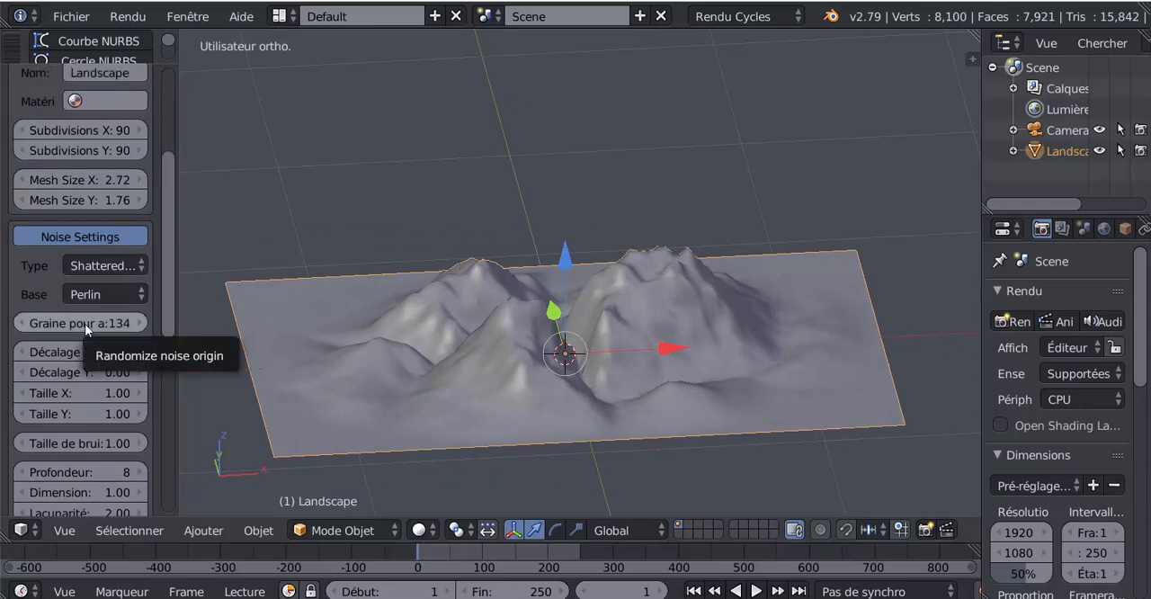
left_click_drag(93, 326, 157, 372)
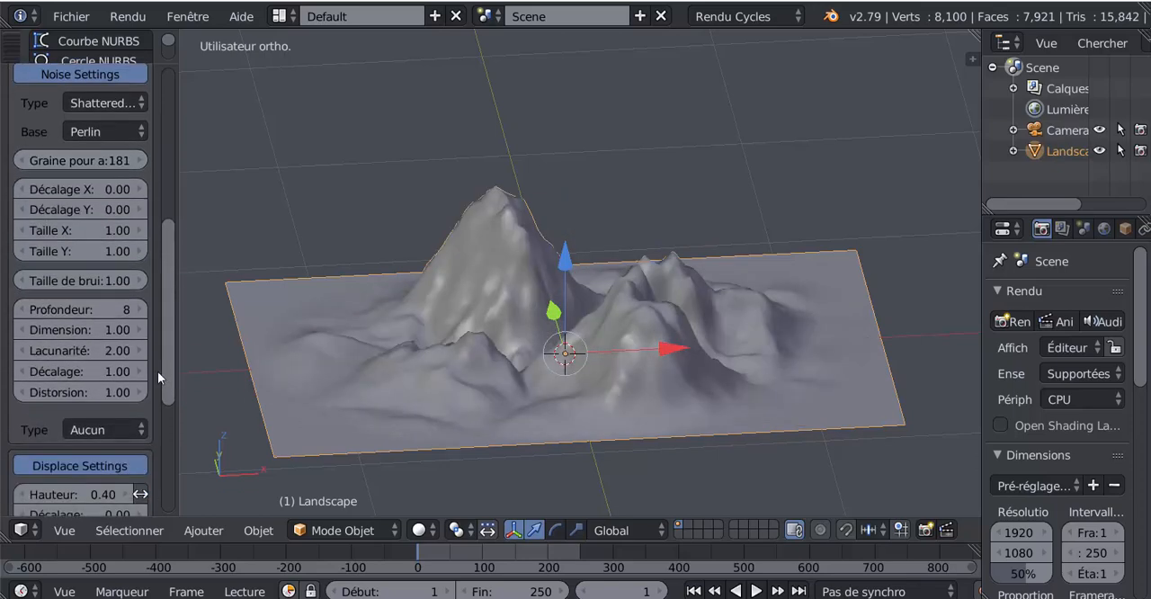
left_click_drag(115, 189, 53, 189)
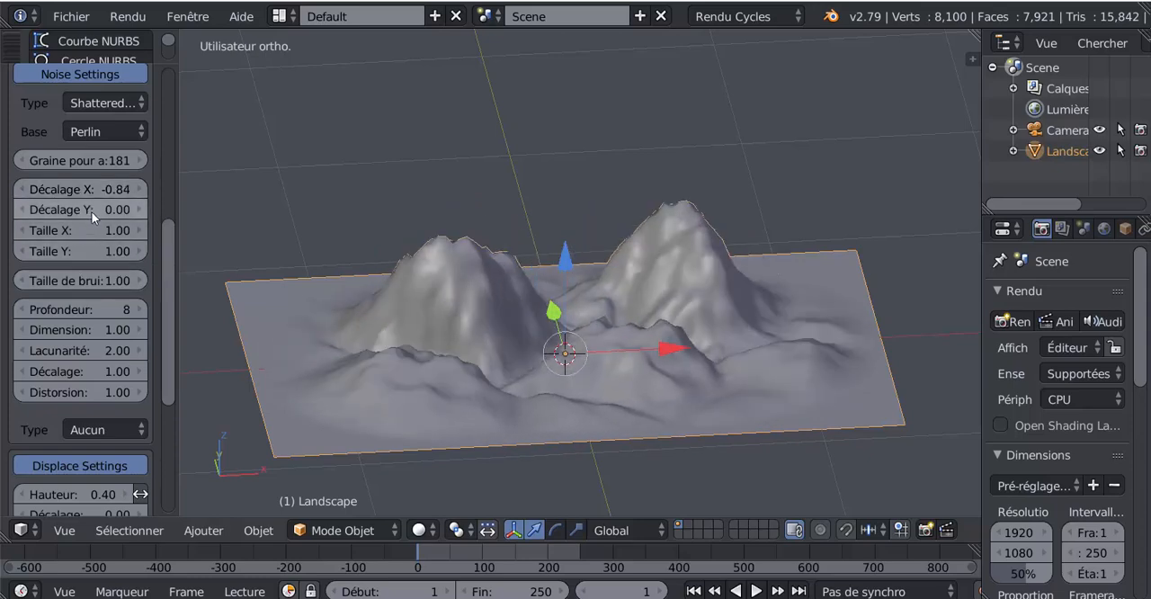
- Set the landscape's noise offset Décalage Y to 0.63 and its noise size Taille Y to 0.82
left_click_drag(81, 208, 106, 209)
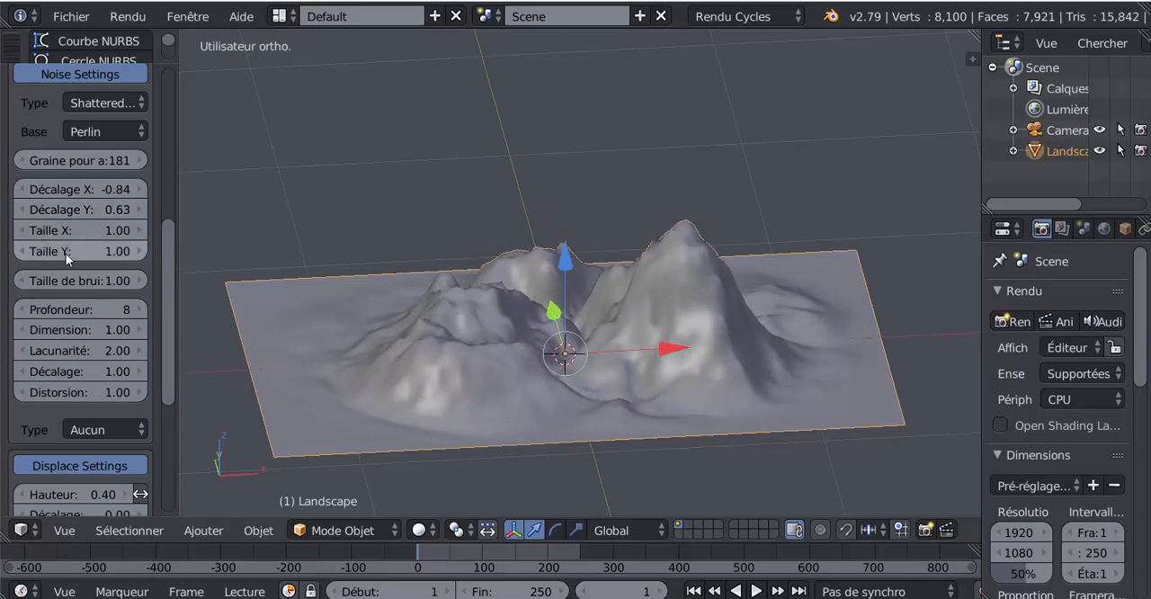
mouse_move(81, 250)
left_mouse_down()
mouse_move(103, 251)
mouse_move(76, 251)
left_mouse_up()
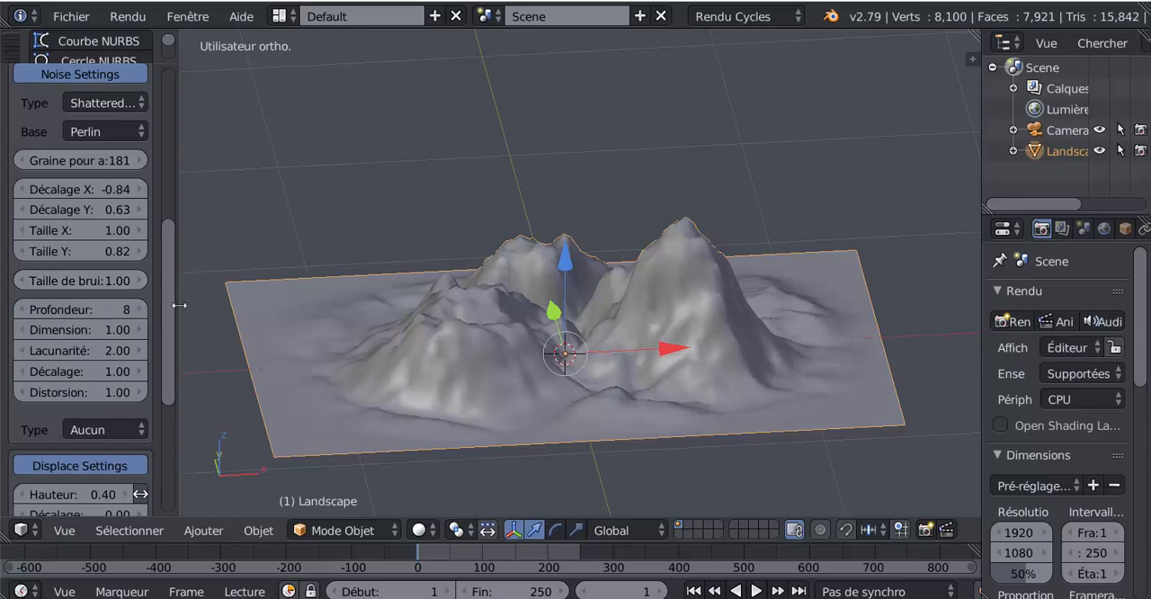
left_click_drag(180, 297, 218, 300)
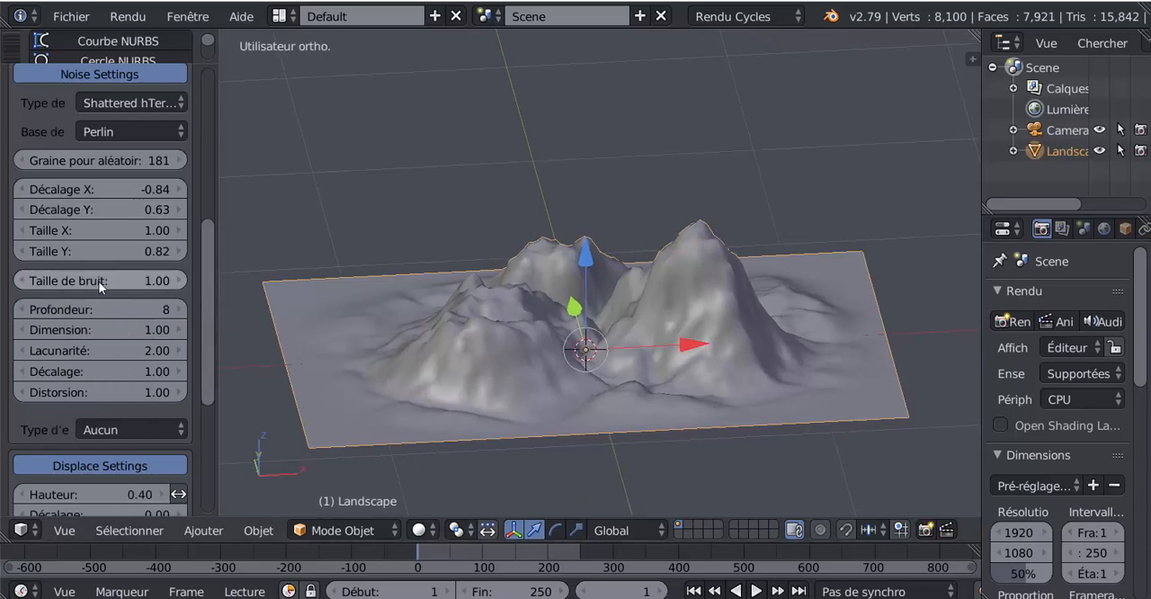
- Set the noise size Taille de bruit to 0.49 and the noise depth Profondeur to 16
left_click_drag(99, 282, 53, 281)
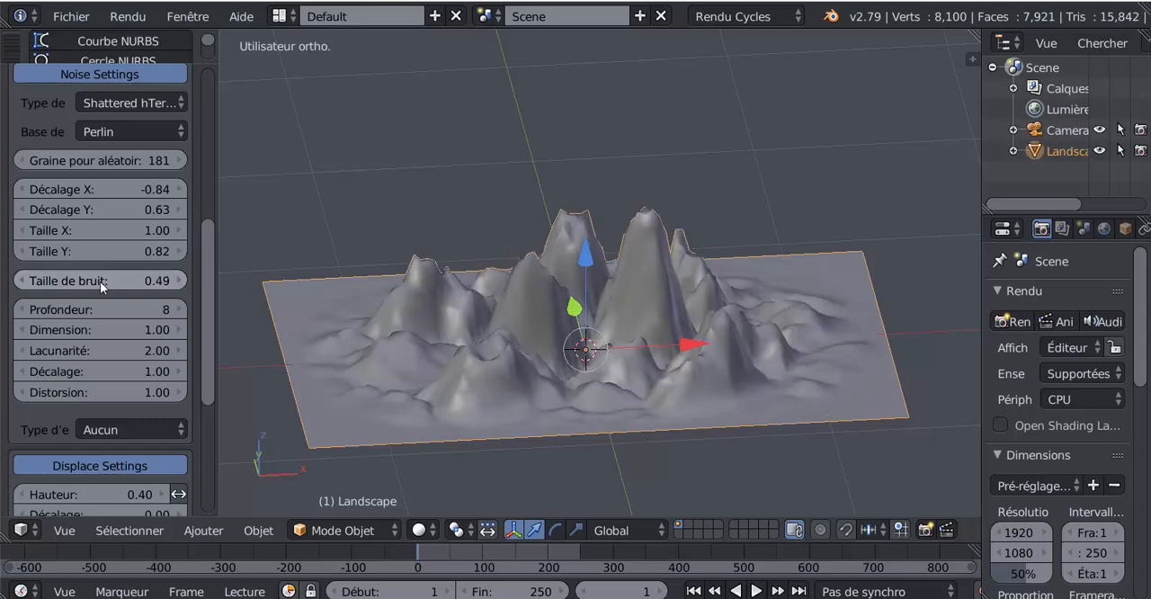
left_click_drag(102, 310, 111, 310)
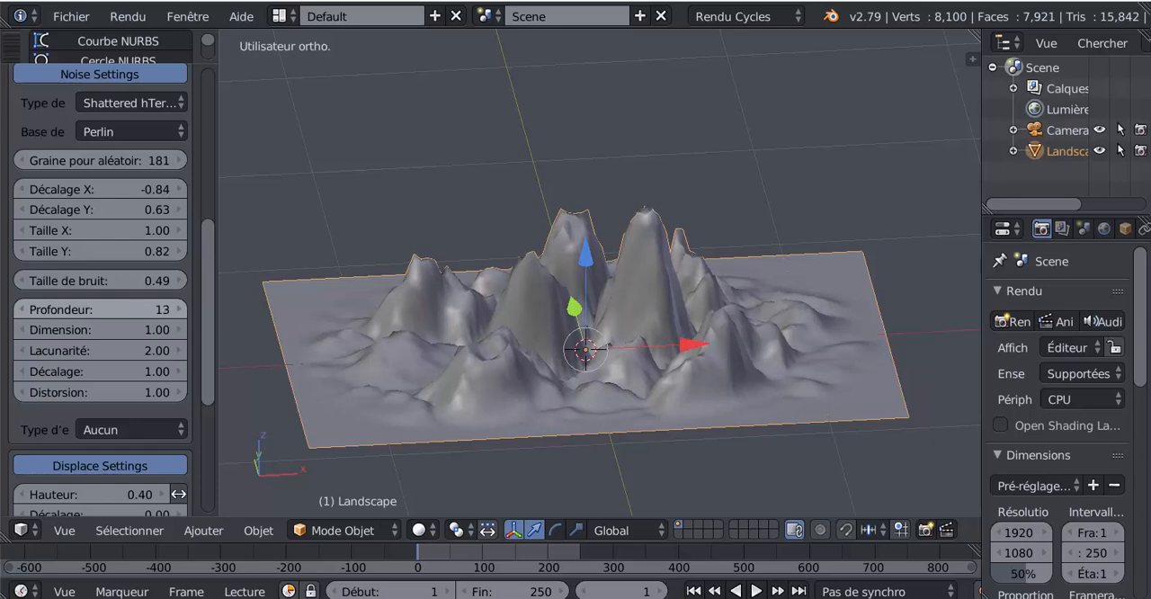
mouse_move(129, 310)
left_mouse_down()
mouse_move(72, 310)
mouse_move(124, 305)
left_mouse_up()
middle_click_drag(286, 355, 492, 362)
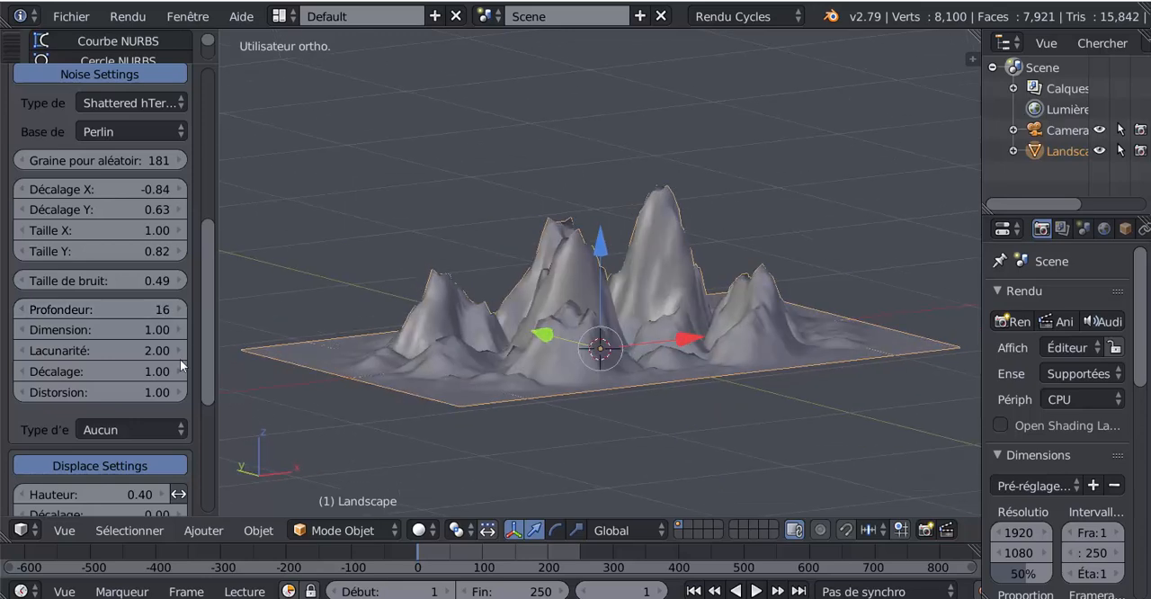
- Set the noise Dimension to 0.31, Distorsion to 0.58 and Lacunarité to 2.78
left_click_drag(114, 329, 110, 329)
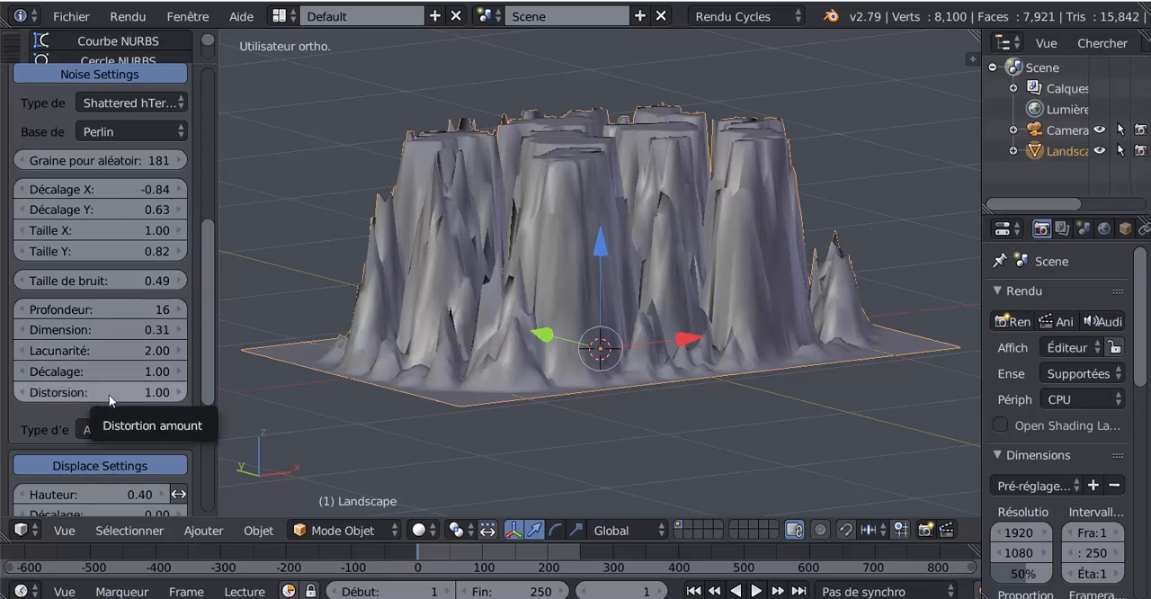
mouse_move(108, 393)
left_mouse_down()
mouse_move(171, 394)
mouse_move(99, 394)
left_mouse_up()
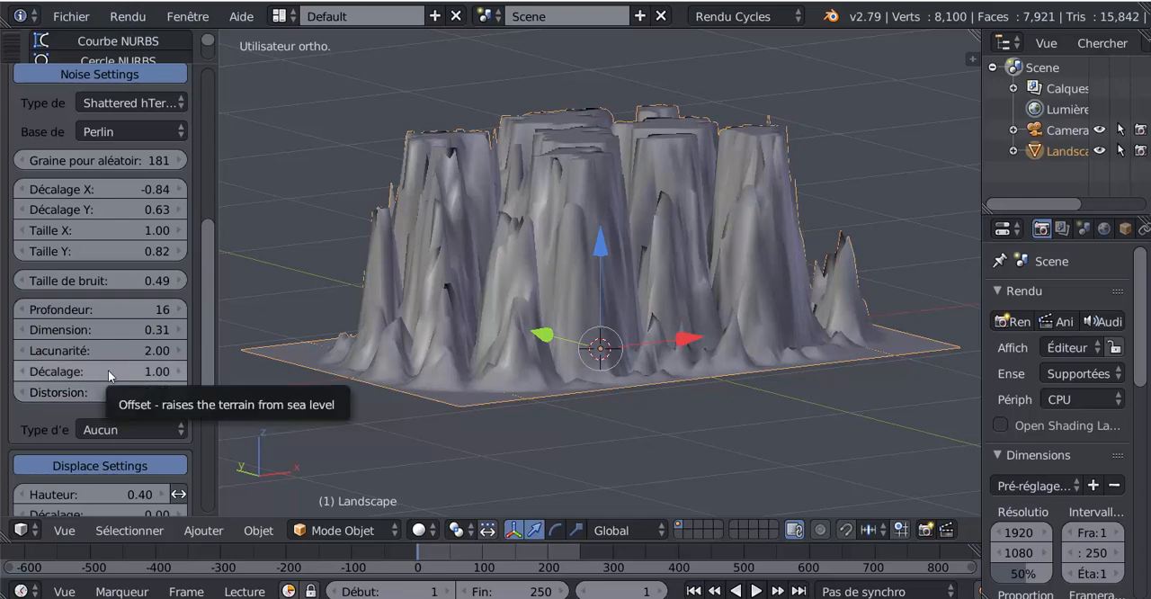
mouse_move(118, 350)
left_mouse_down()
mouse_move(166, 350)
mouse_move(138, 350)
left_mouse_up()
- Set the landscape's displacement Minimum to -0.36 and Maximum to 3.46
scroll(102, 378, "down", 3)
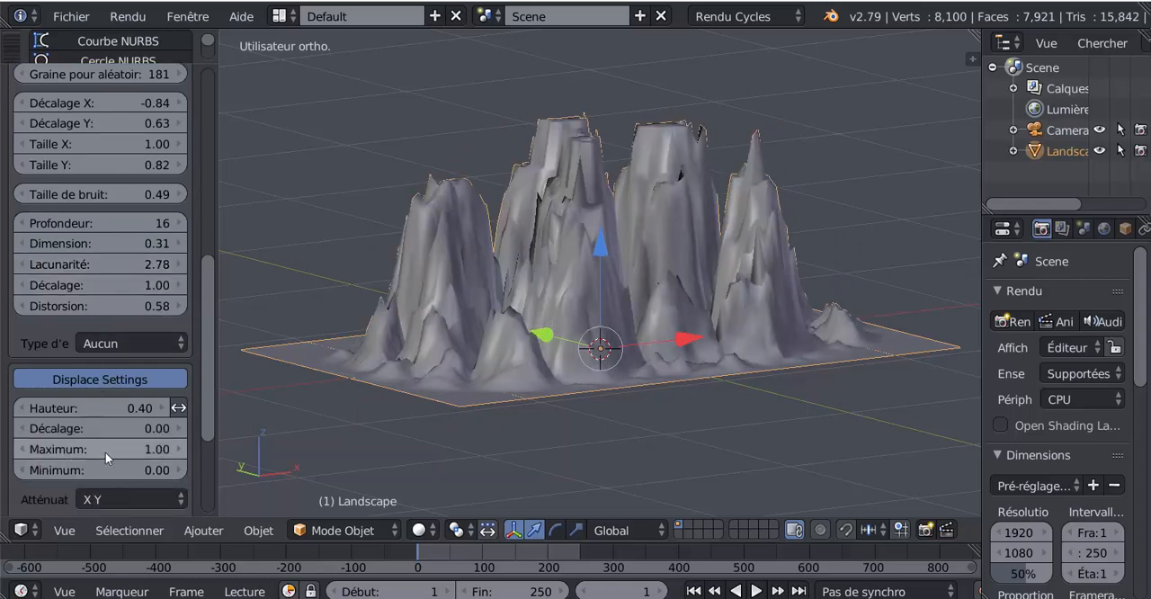
left_click_drag(138, 469, 221, 432)
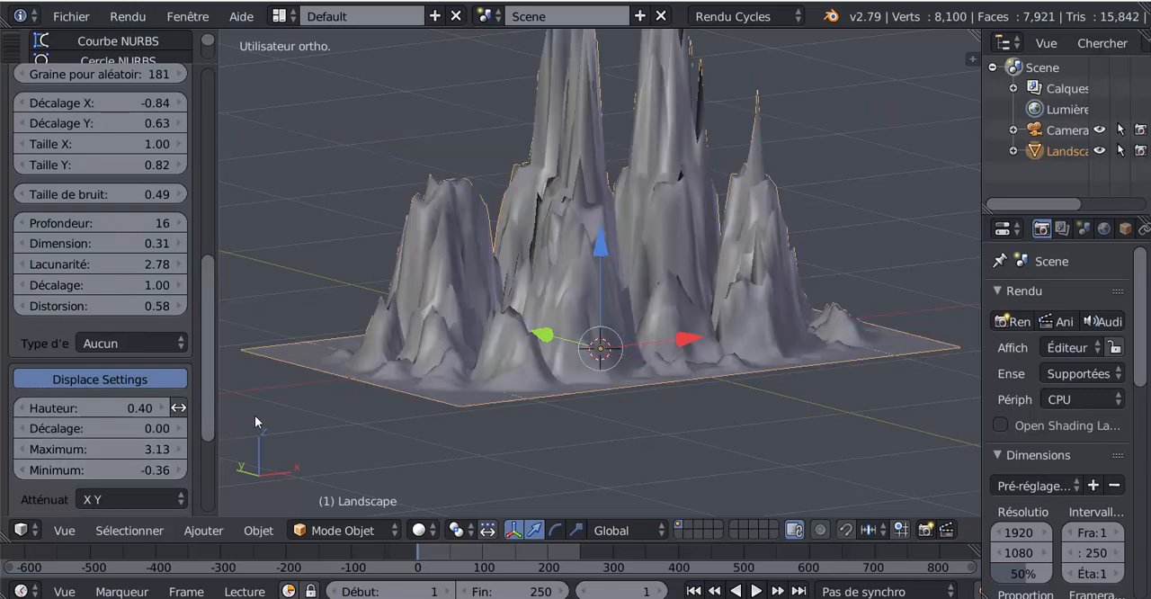
scroll(266, 416, "down", 4)
scroll(617, 311, "up", 3)
middle_click_drag(617, 311, 458, 322)
left_click_drag(162, 449, 181, 449)
- Try Spirale and Dégradé as the landscape's noise effect type
scroll(199, 383, "up", 2)
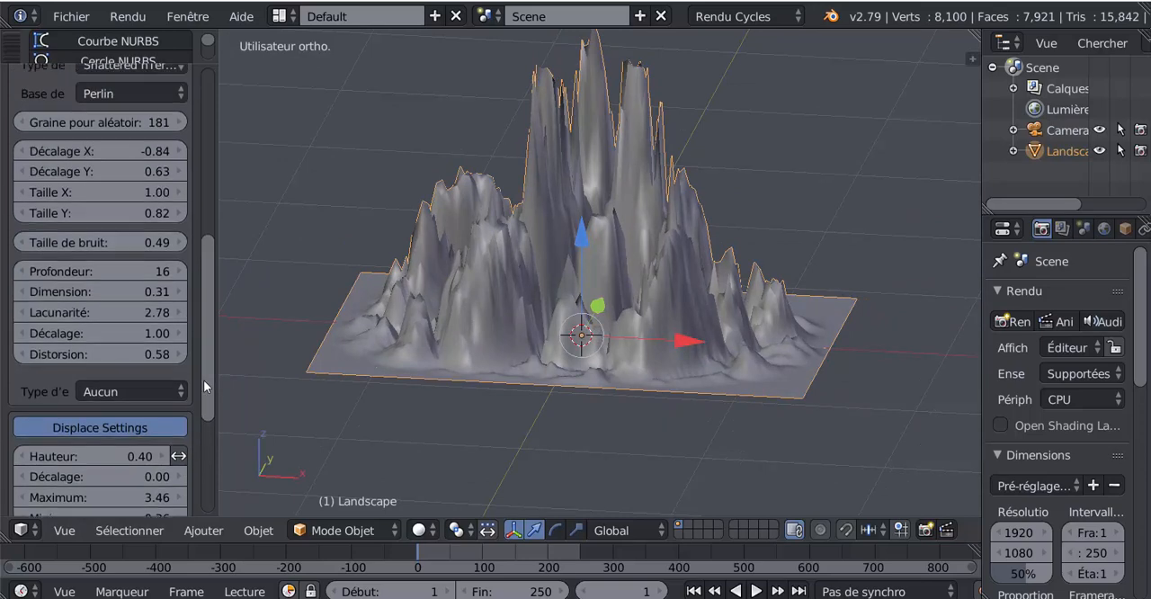
left_click(123, 376)
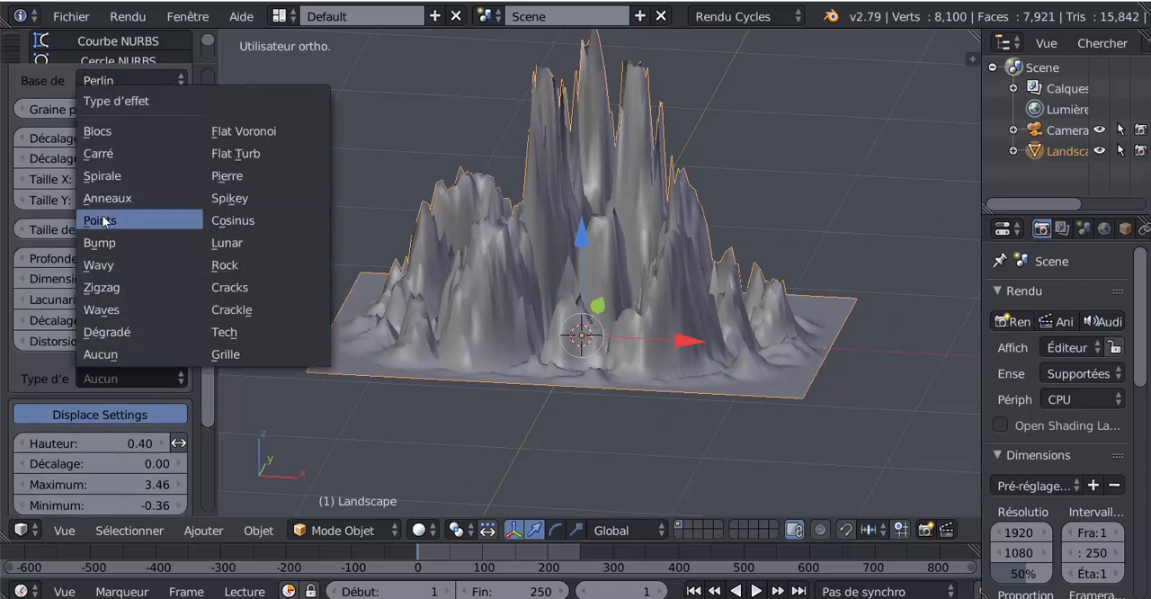
left_click(103, 176)
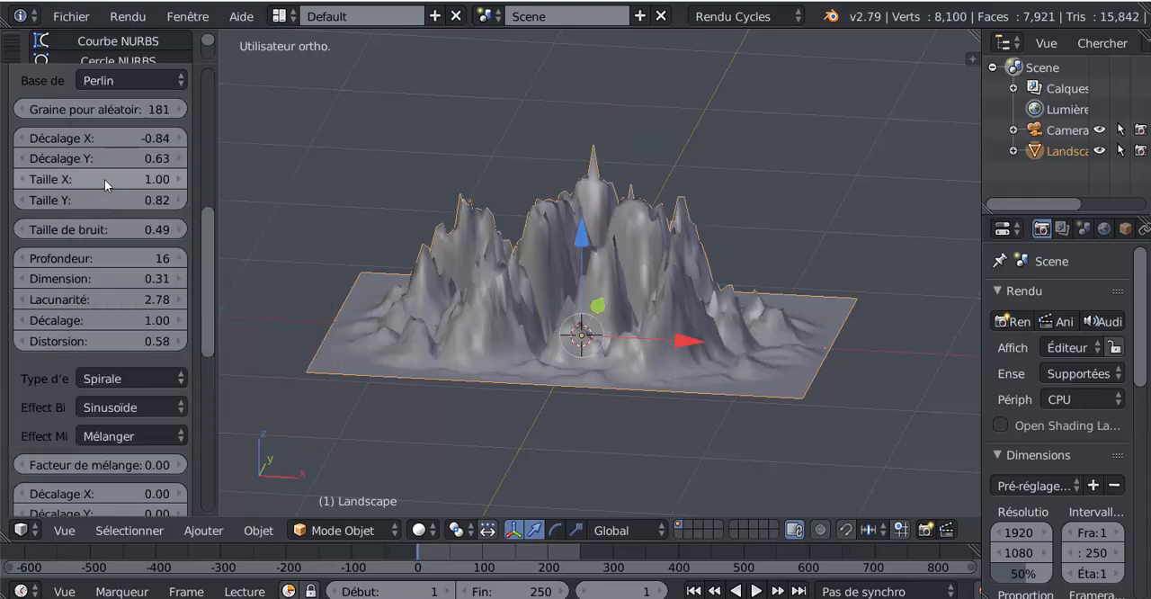
mouse_move(384, 317)
middle_mouse_down()
mouse_move(494, 331)
mouse_move(400, 321)
middle_mouse_up()
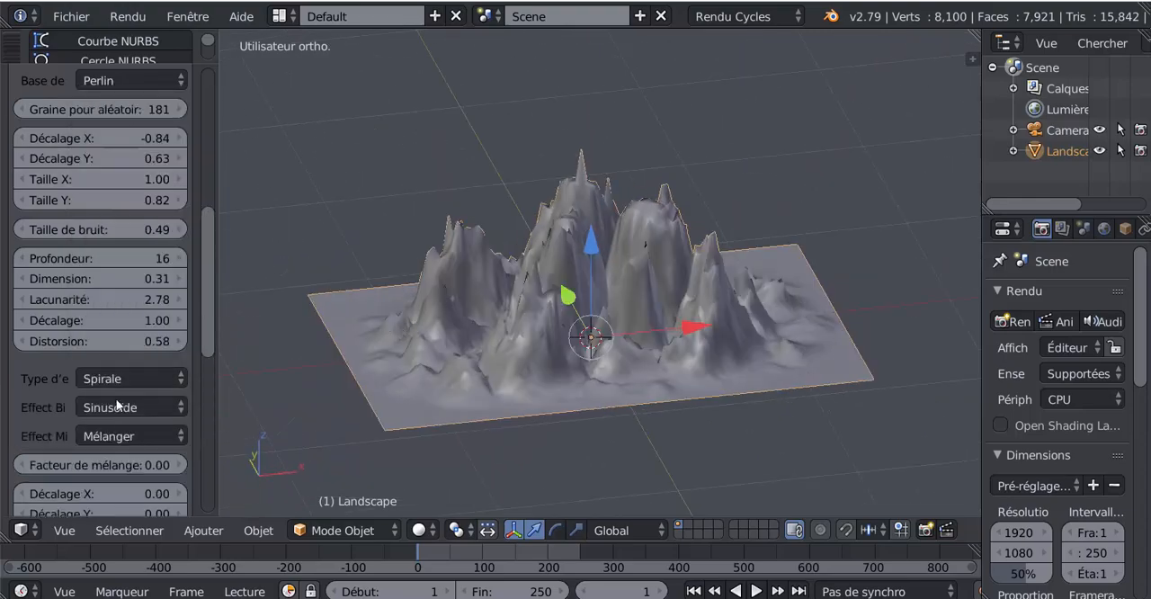
left_click(123, 380)
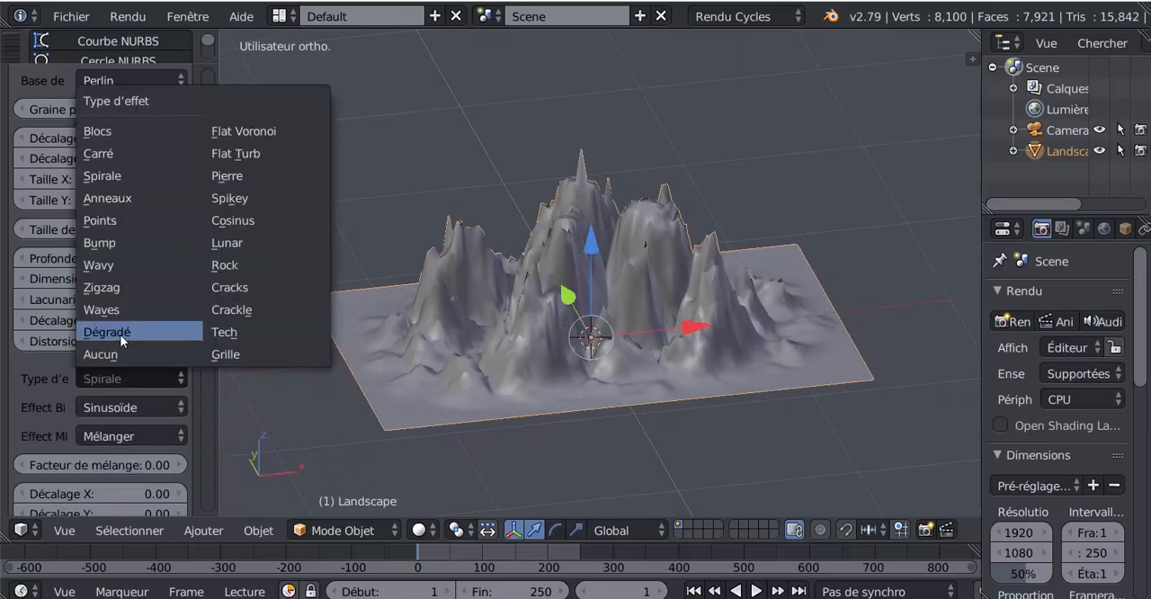
left_click(123, 332)
- Set the landscape's effect type to Carré and keep Mélanger as its effect mix
left_click(124, 378)
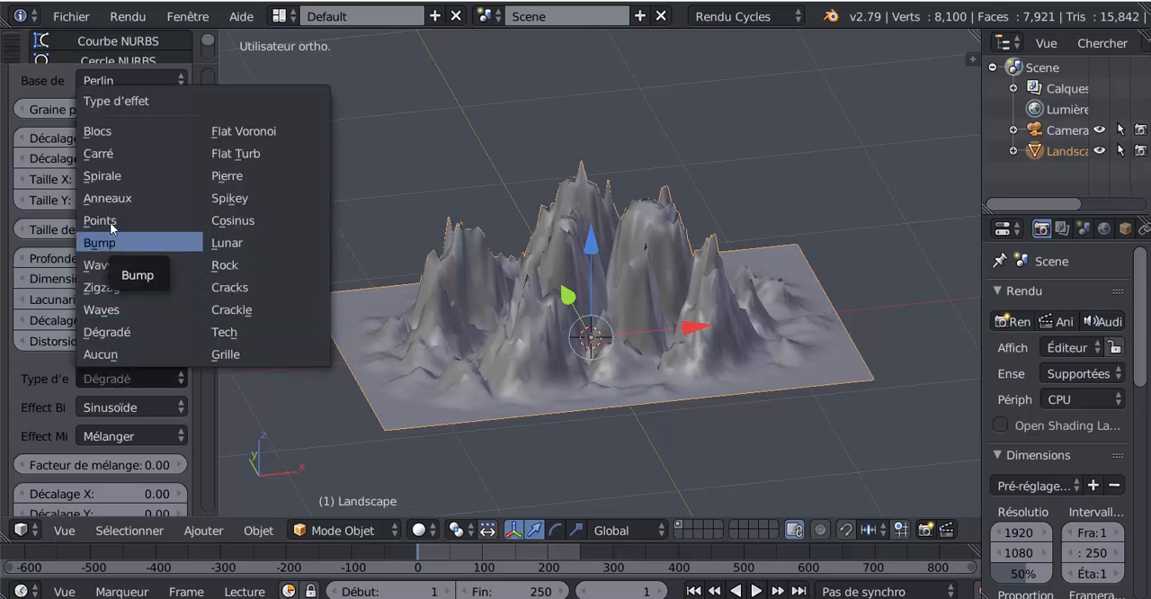
left_click(98, 153)
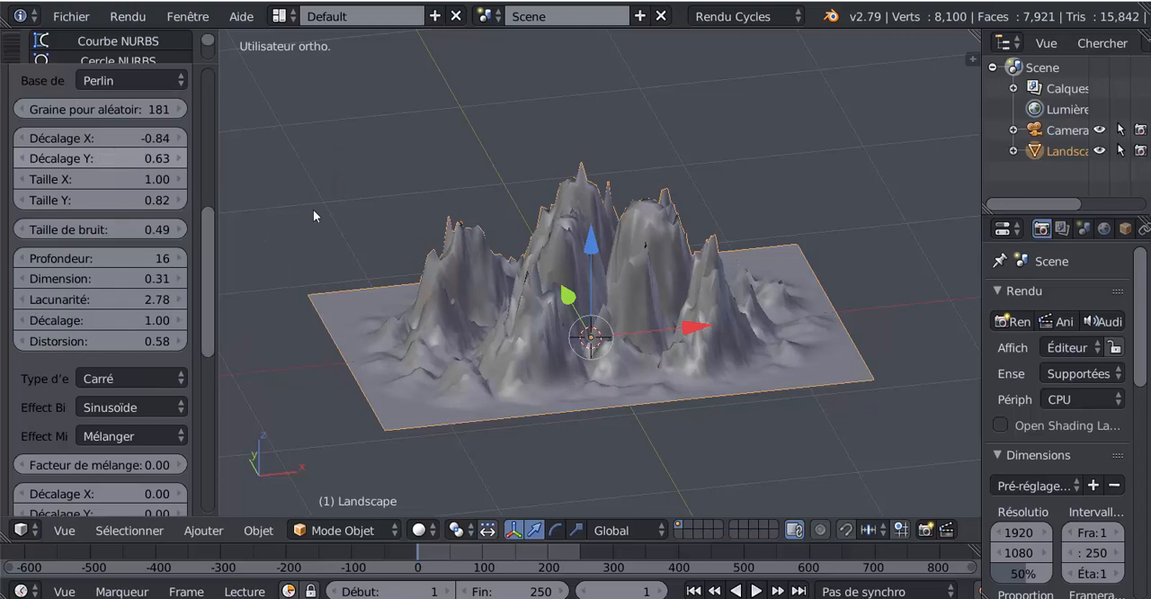
middle_click_drag(313, 209, 570, 253)
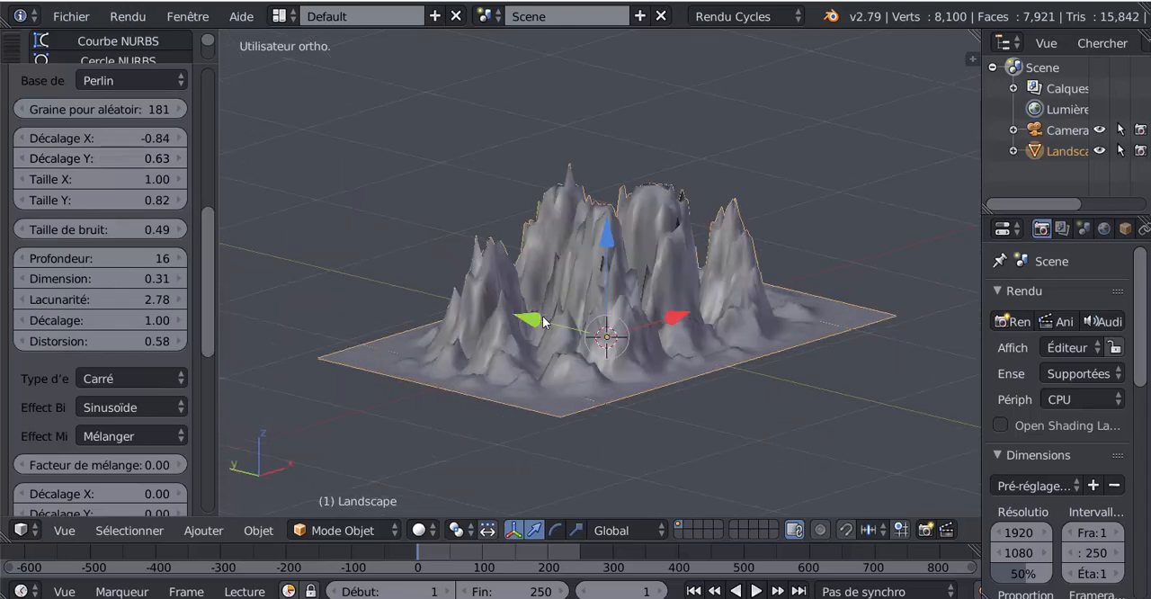
scroll(567, 255, "up", 3)
left_click(114, 438)
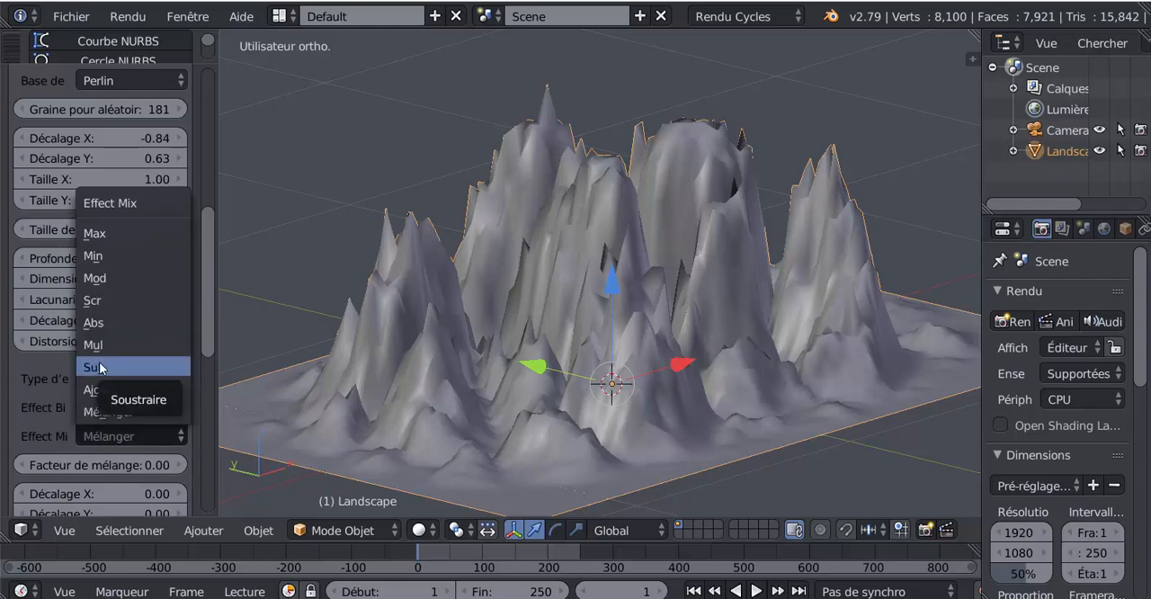
left_click(97, 412)
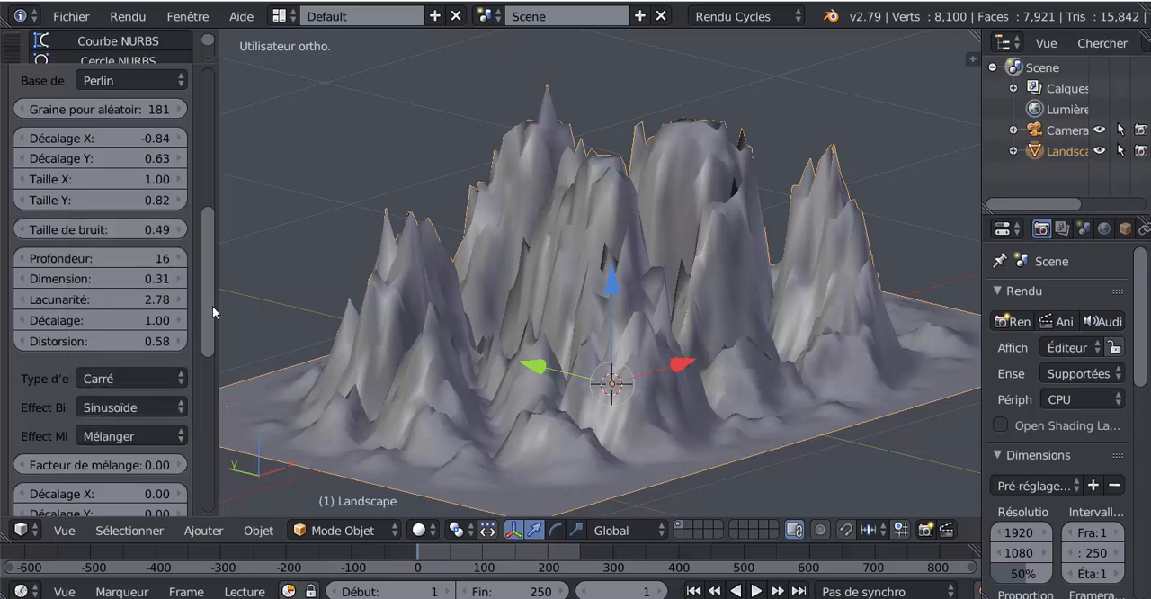
- Set the landscape's Strata to Adoucir with a Quantité of 0.89 and inspect the terrain from several angles
left_click_drag(204, 310, 198, 372)
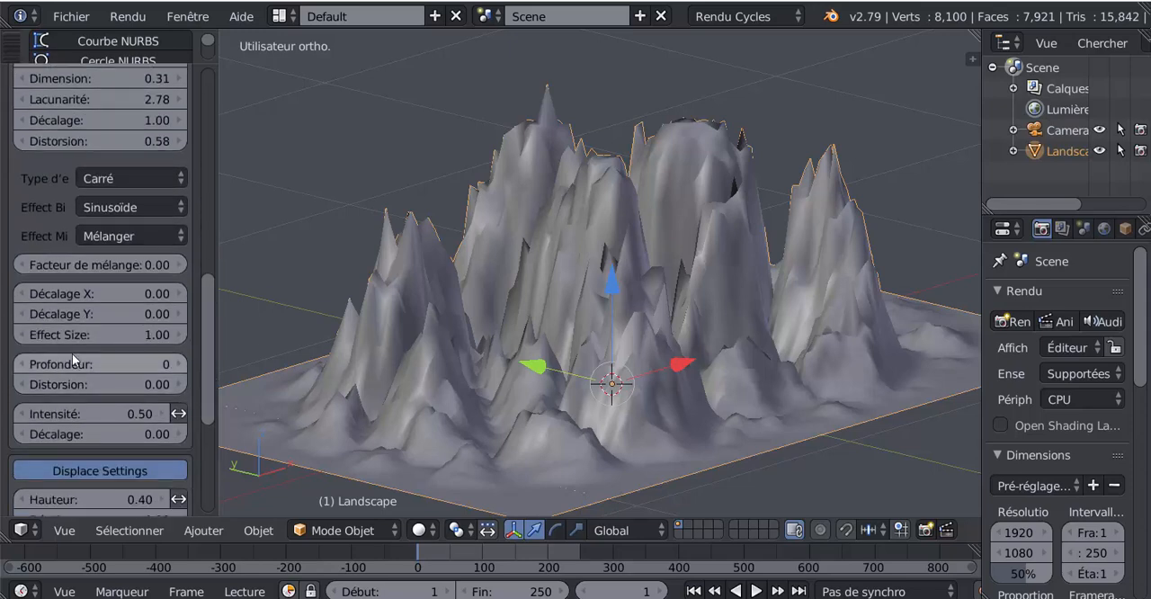
scroll(35, 250, "up", 2)
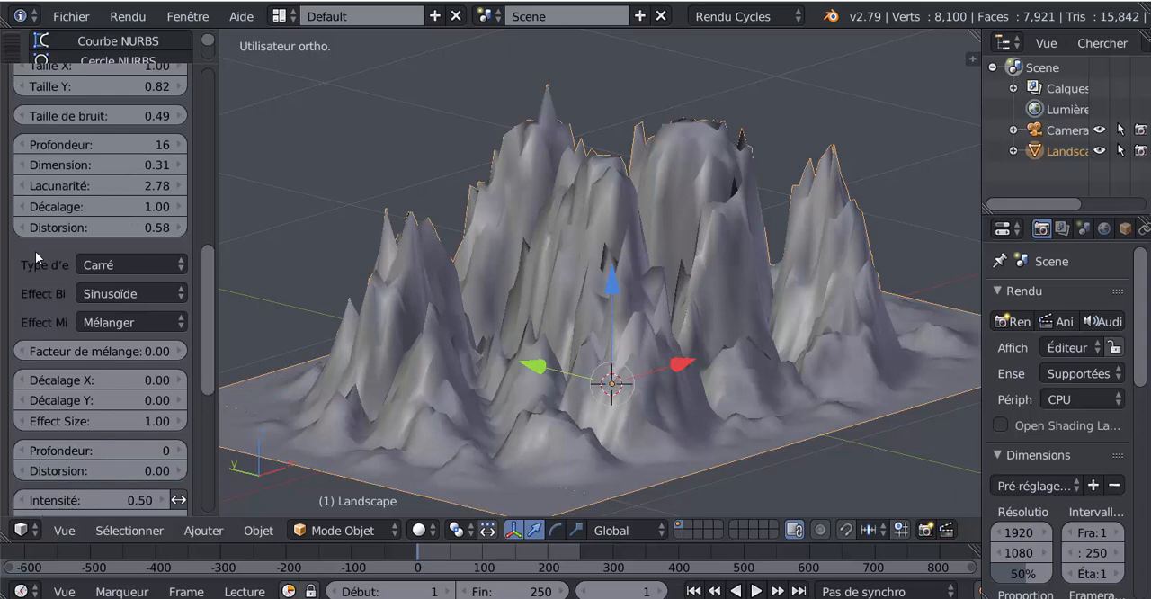
scroll(35, 251, "down", 4)
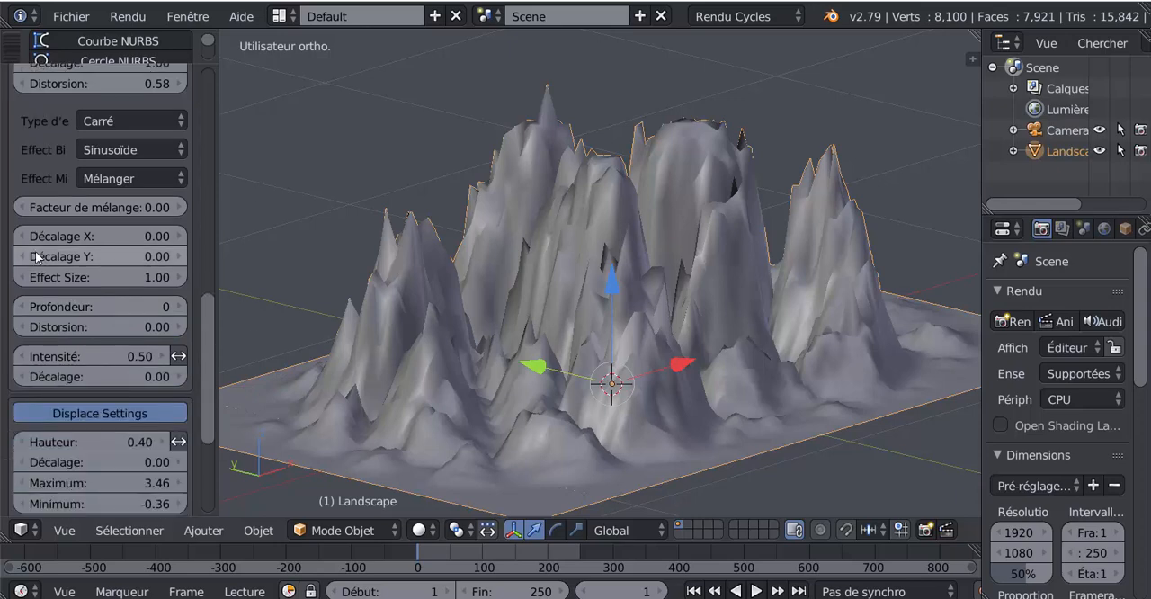
scroll(36, 256, "down", 5)
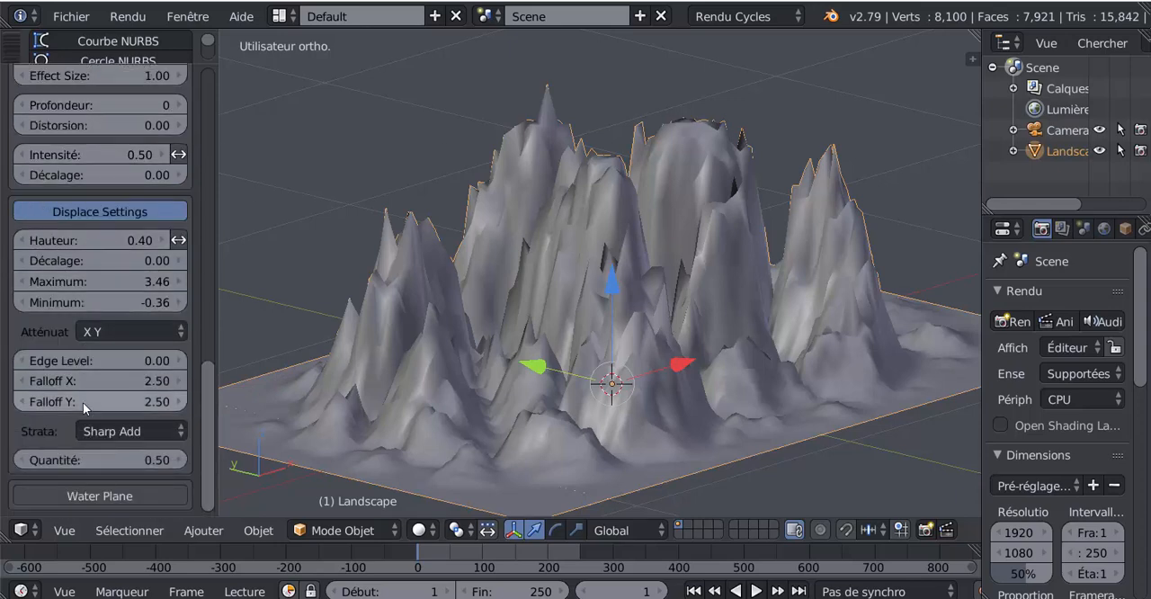
left_click(101, 432)
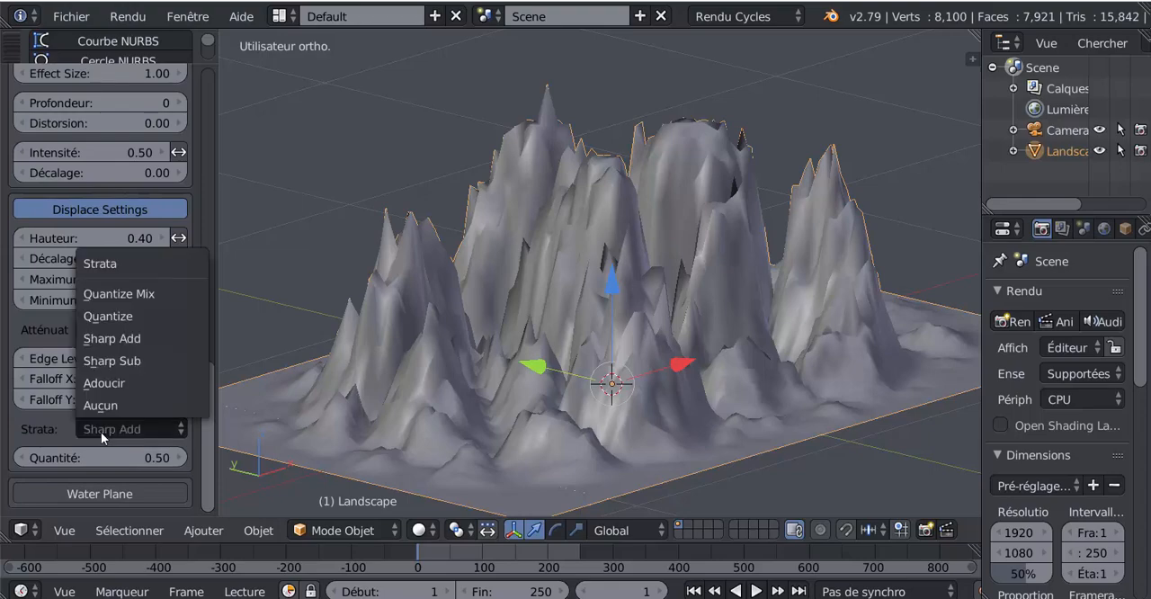
left_click(100, 384)
middle_click_drag(382, 383, 367, 408)
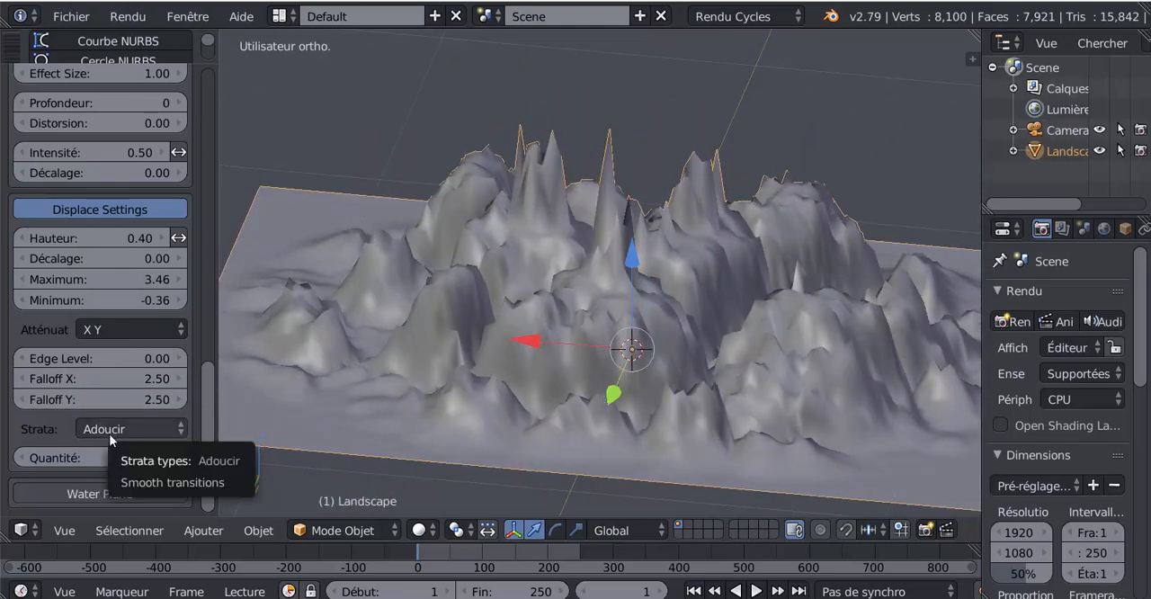
left_click_drag(99, 458, 131, 459)
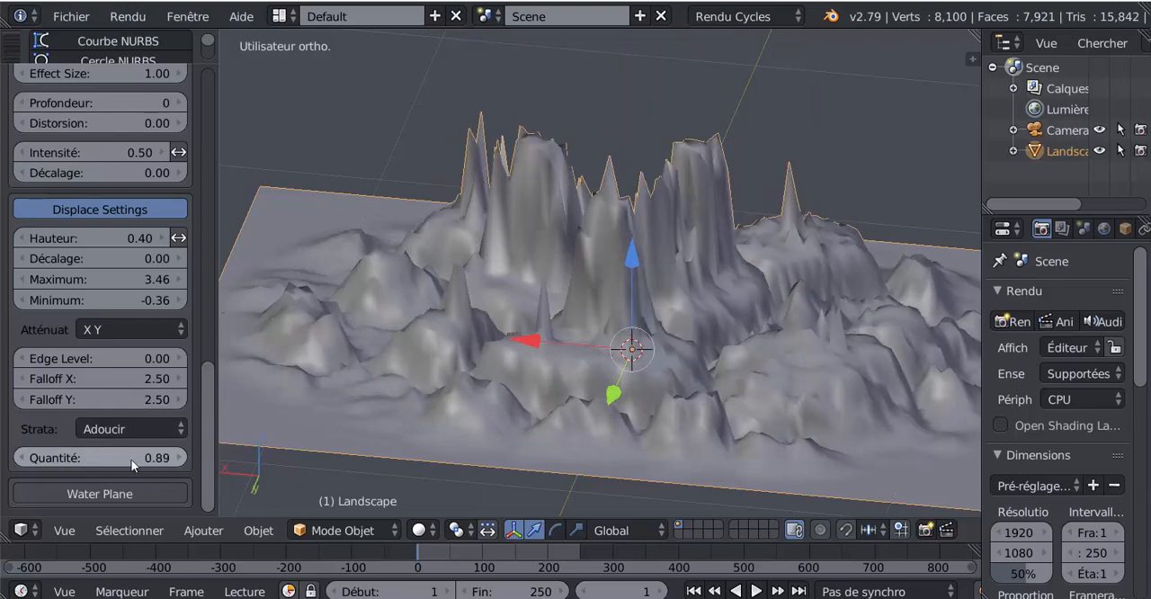
scroll(495, 347, "down", 3)
middle_click_drag(599, 348, 367, 342)
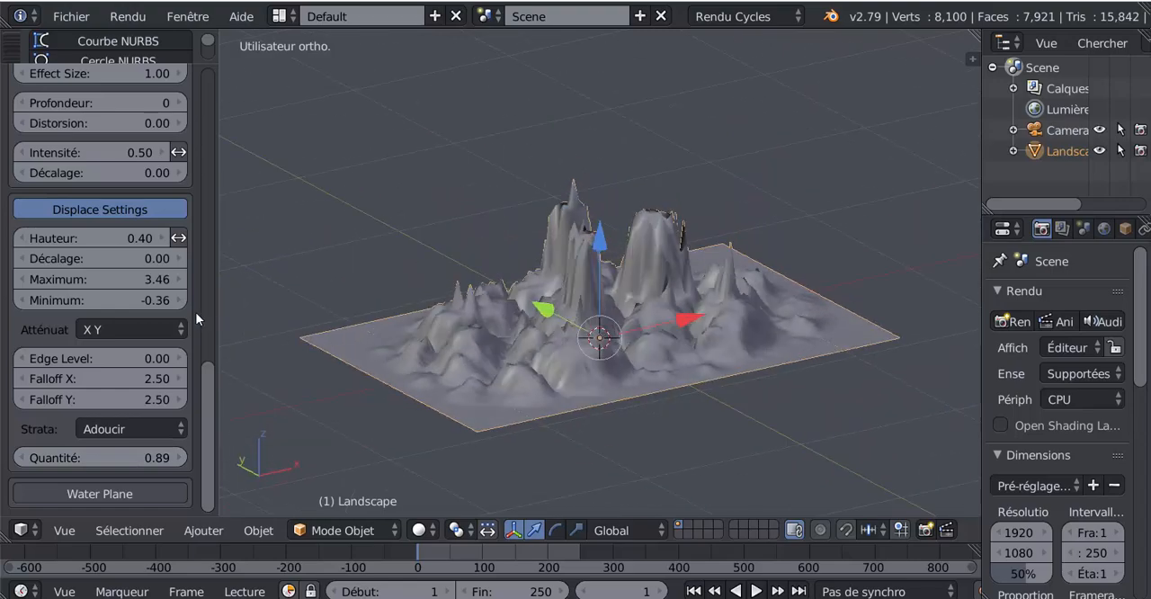
- Apply smooth shading (Adoucir) to the landscape
scroll(195, 312, "up", 2)
scroll(449, 327, "up", 4)
left_click_drag(209, 360, 201, 85)
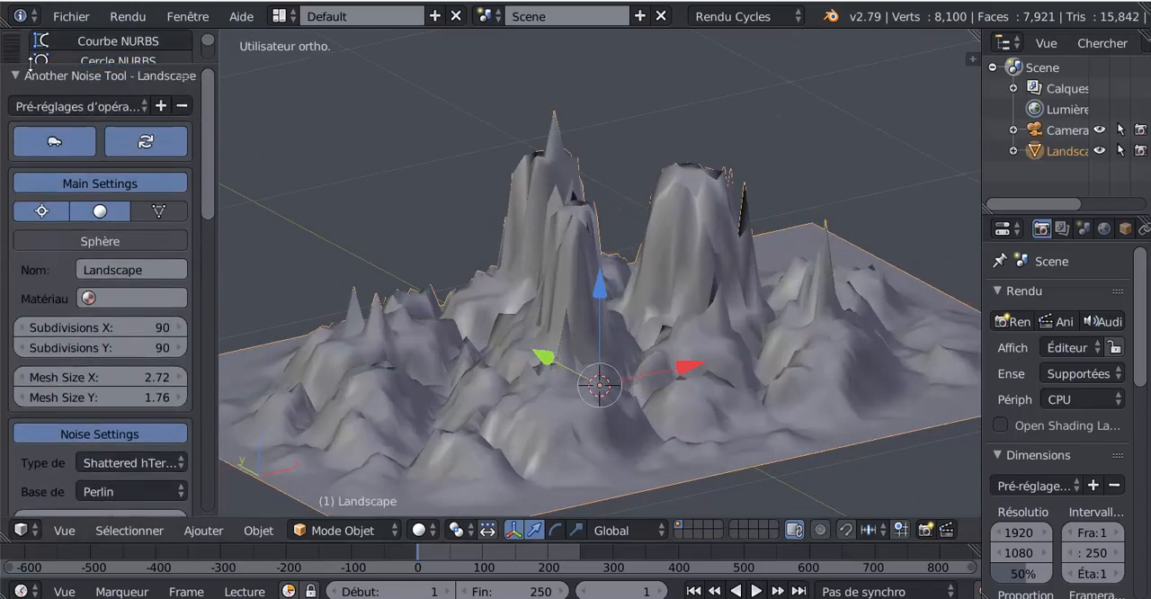
left_click_drag(32, 72, 43, 412)
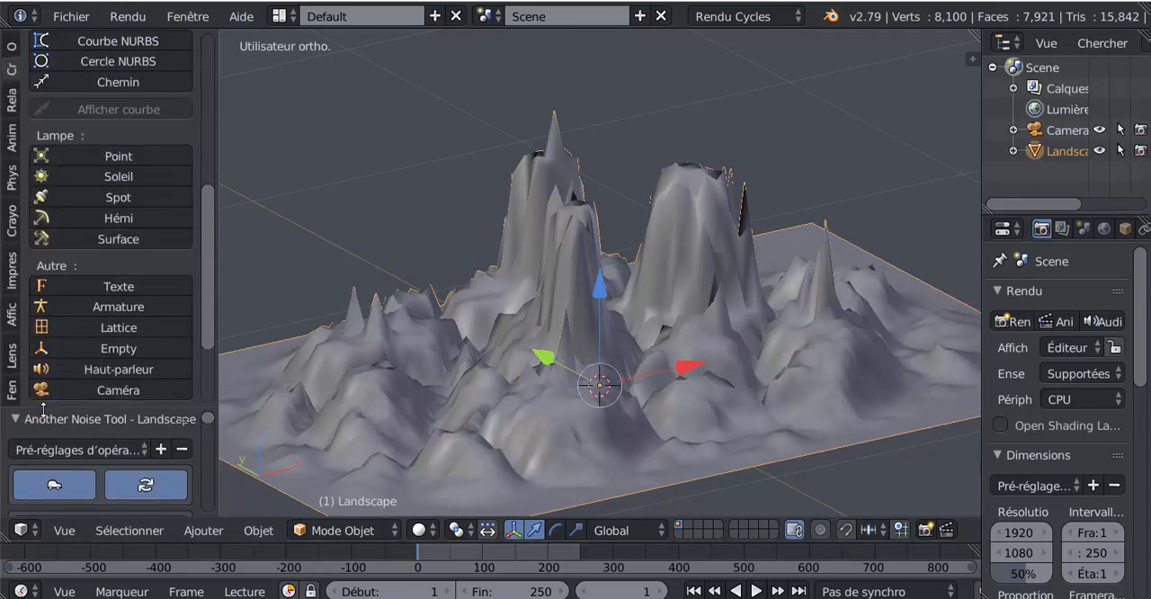
left_click(10, 47)
left_click(62, 341)
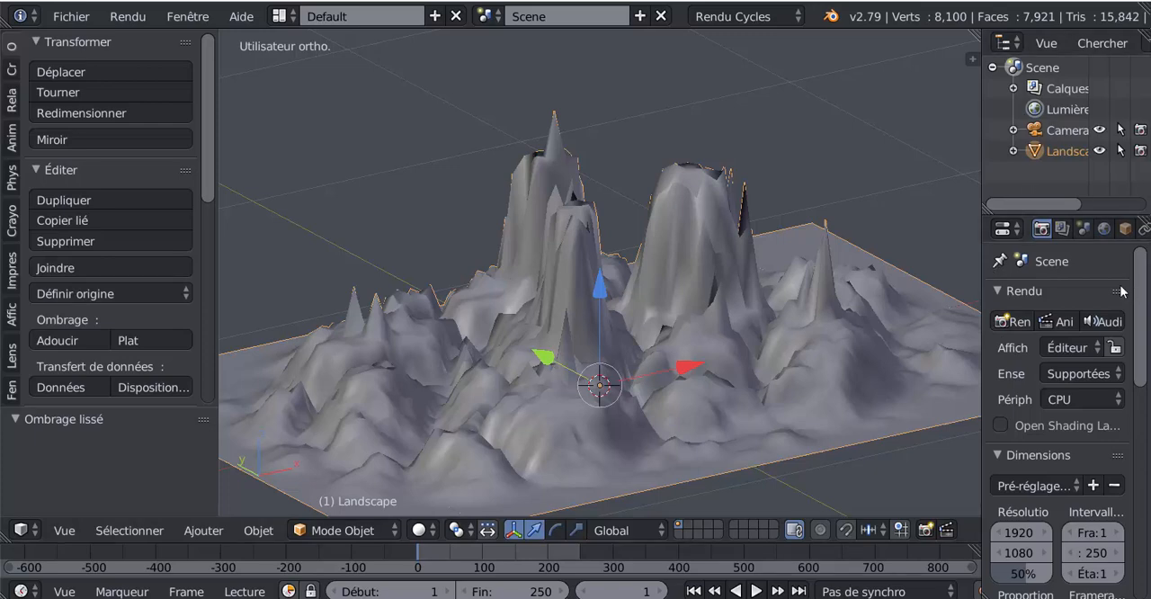
- Add a Subdivision de surface modifier to the landscape
left_click_drag(213, 186, 213, 307)
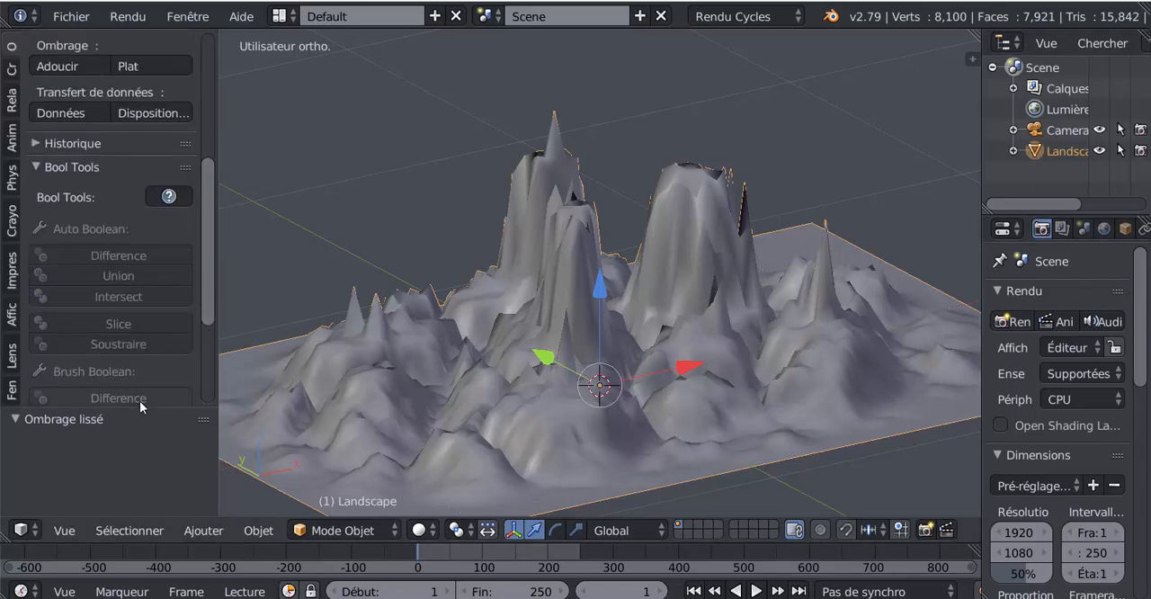
left_click_drag(139, 406, 139, 191)
scroll(782, 330, "down", 3)
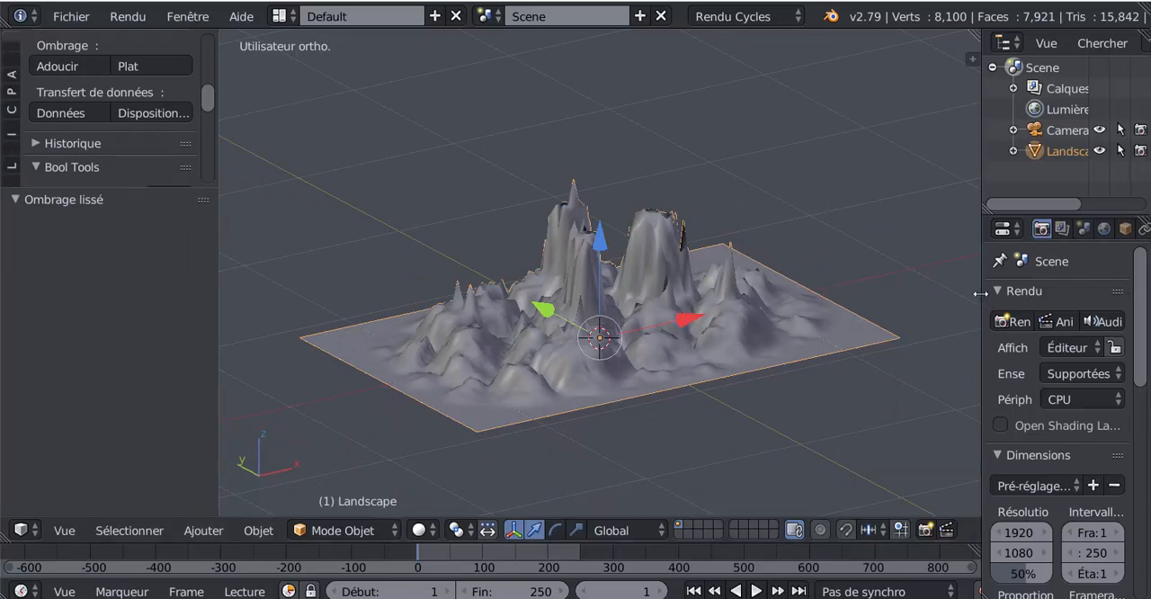
left_click_drag(981, 297, 864, 297)
left_click(1049, 228)
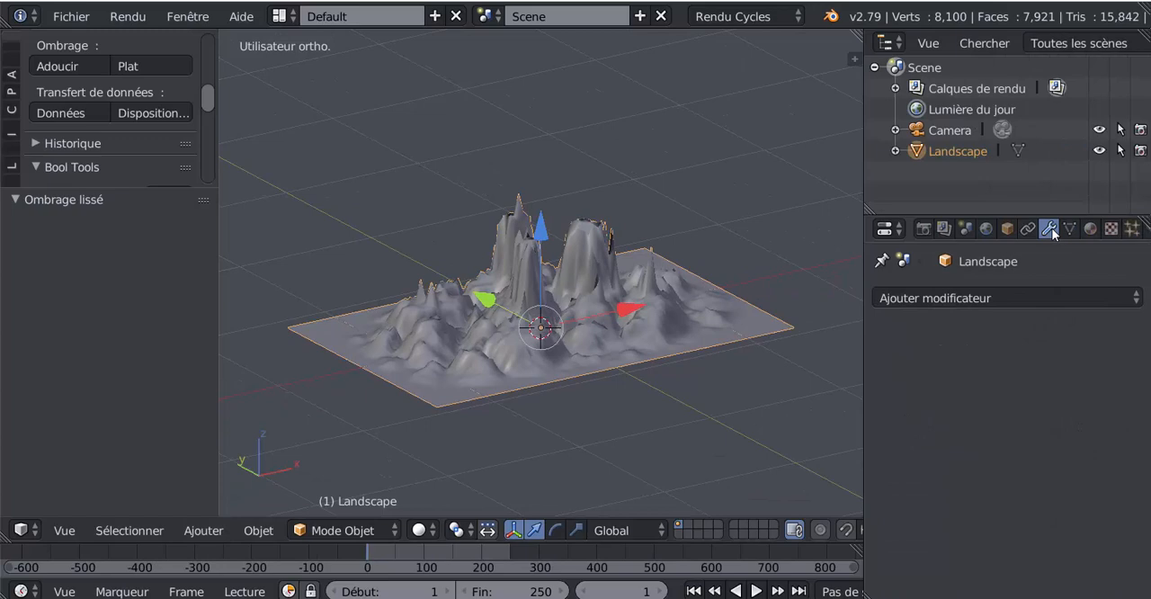
left_click(995, 297)
scroll(629, 567, "down", 4)
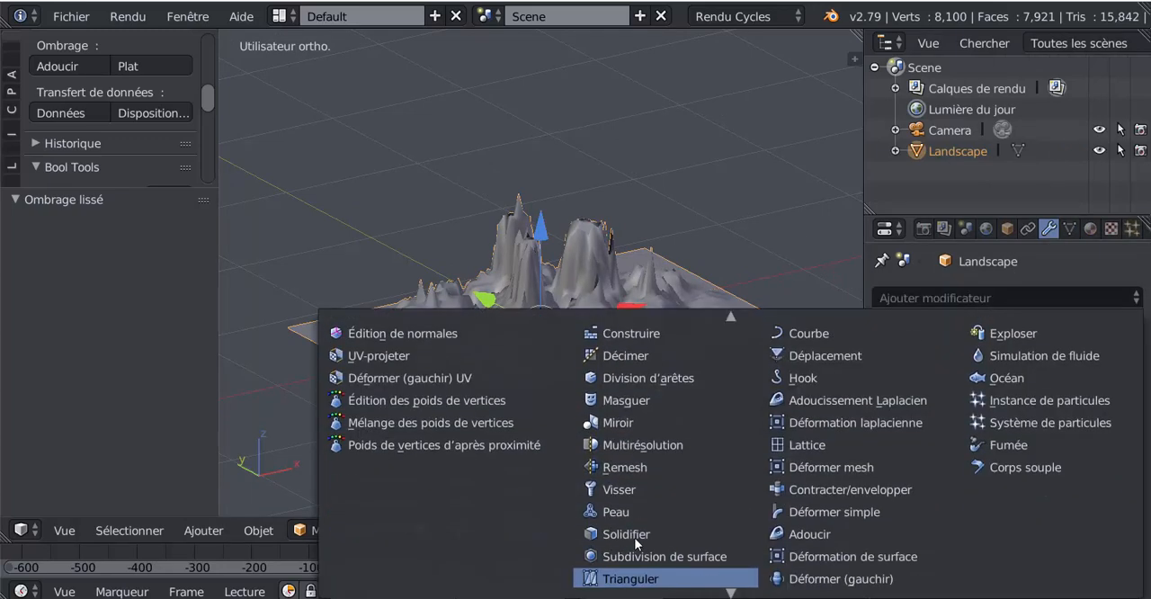
left_click(631, 552)
- Inspect the subdivided terrain's relief from several angles in a widened 3D view
middle_click_drag(657, 459, 595, 441)
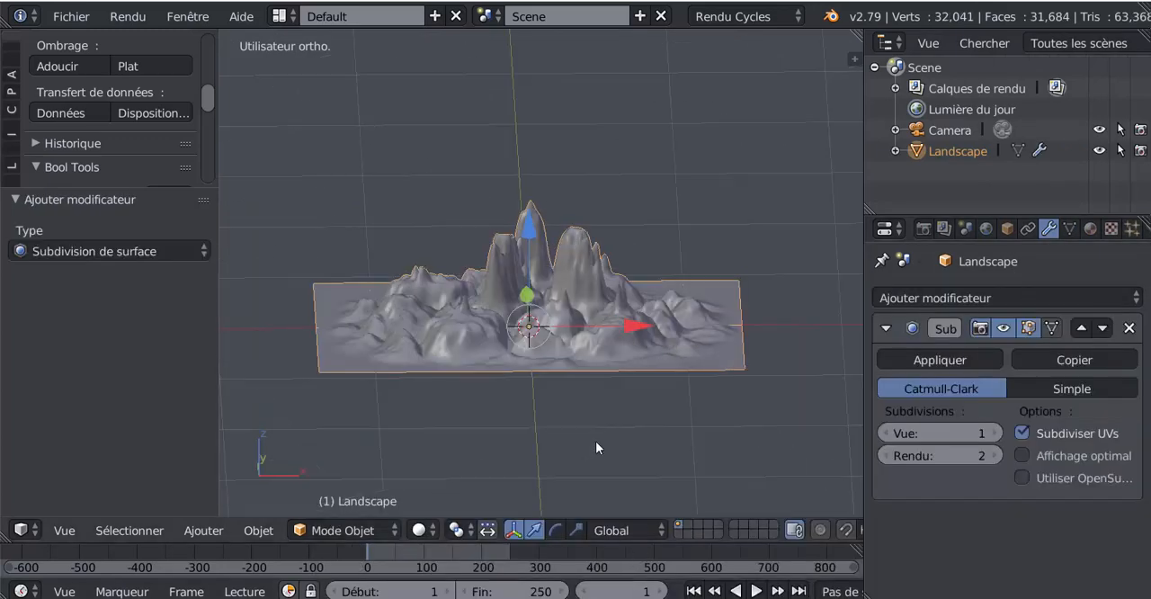
left_click_drag(865, 324, 1022, 326)
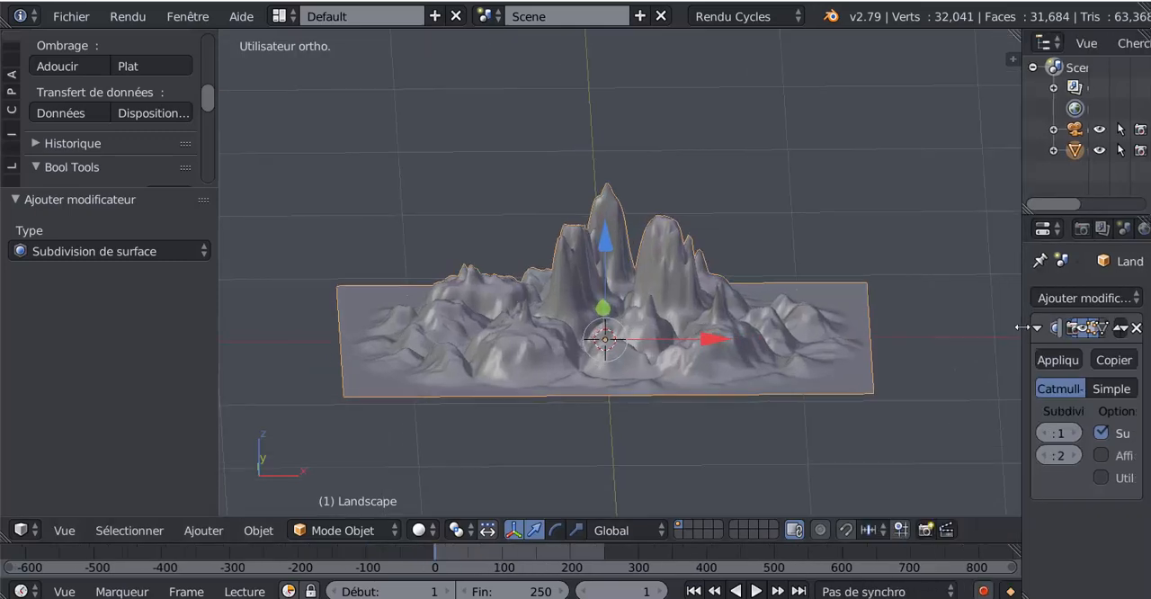
middle_click_drag(723, 350, 684, 337)
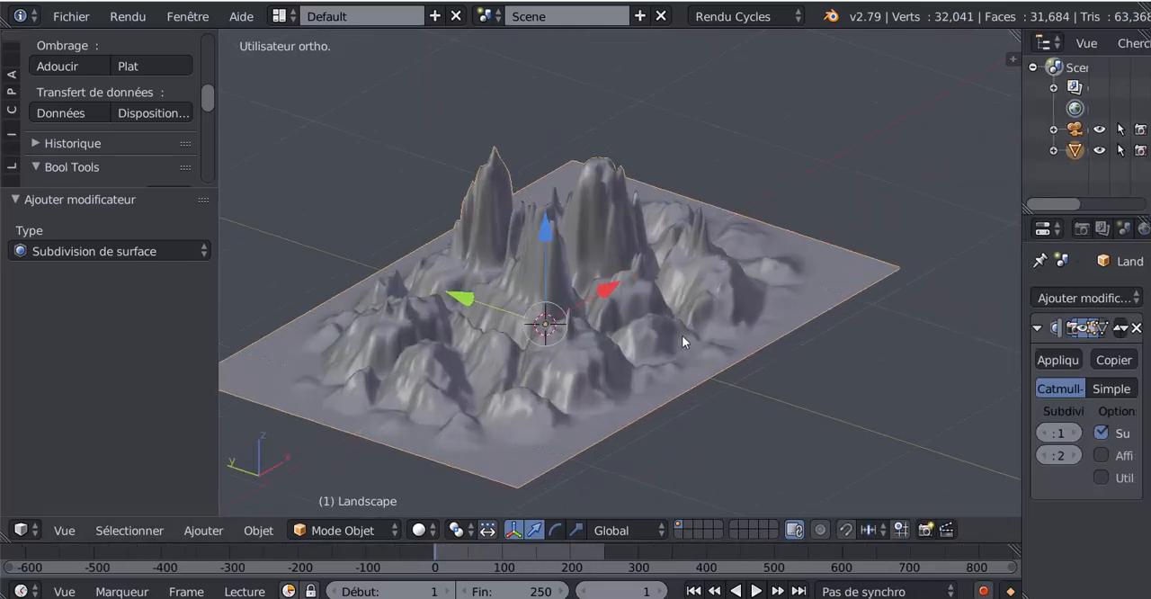
scroll(683, 340, "up", 2)
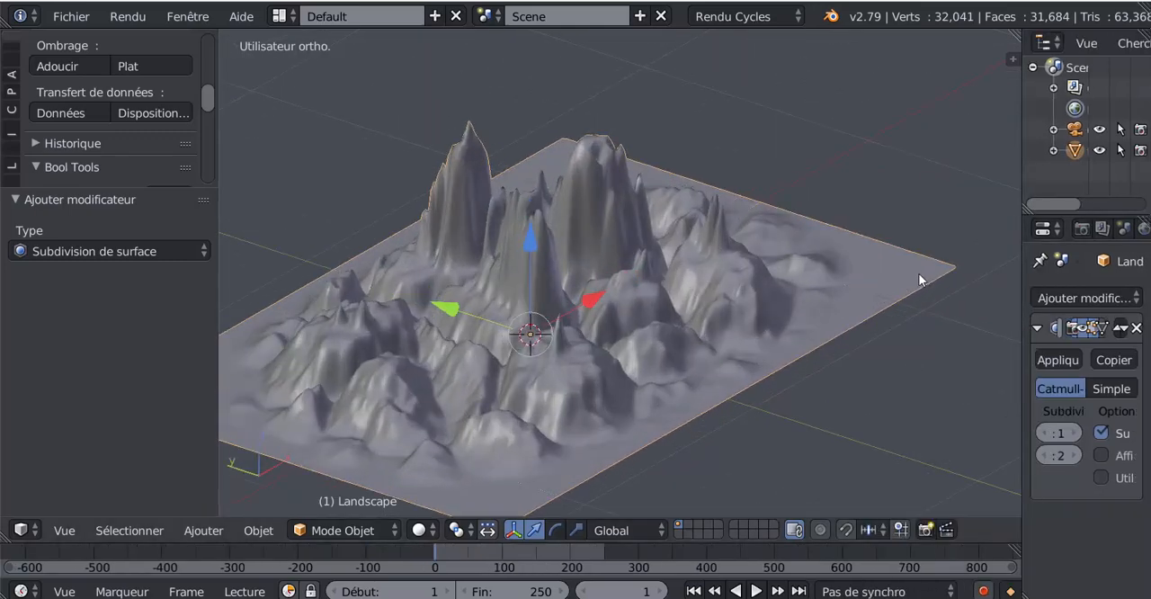
middle_click_drag(768, 329, 720, 328)
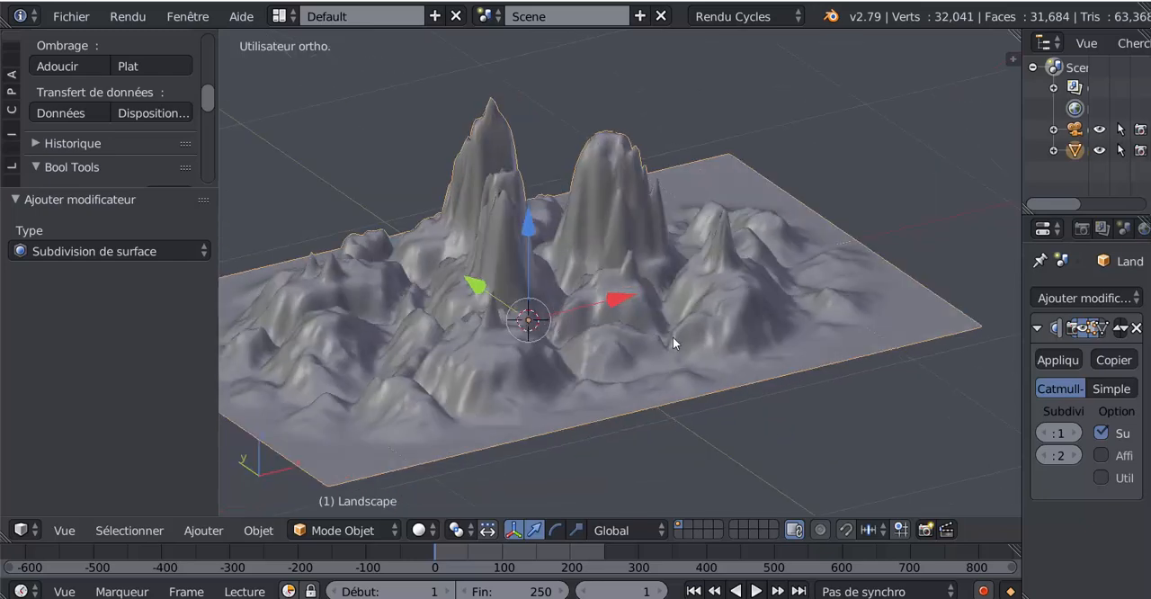
scroll(693, 335, "down", 2)
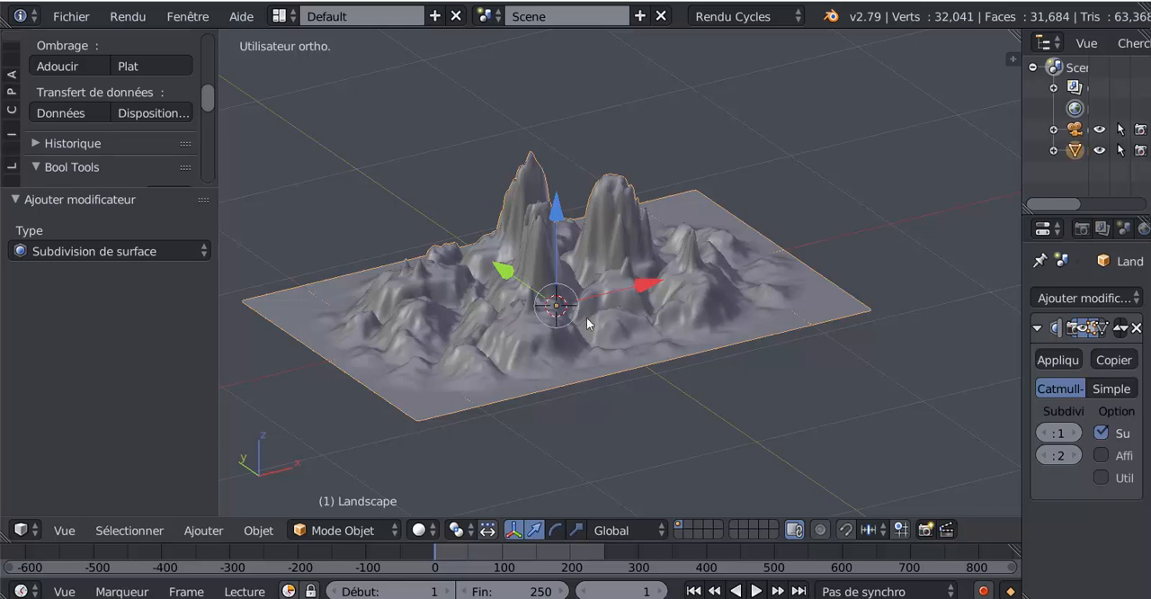
middle_click_drag(592, 322, 566, 338)
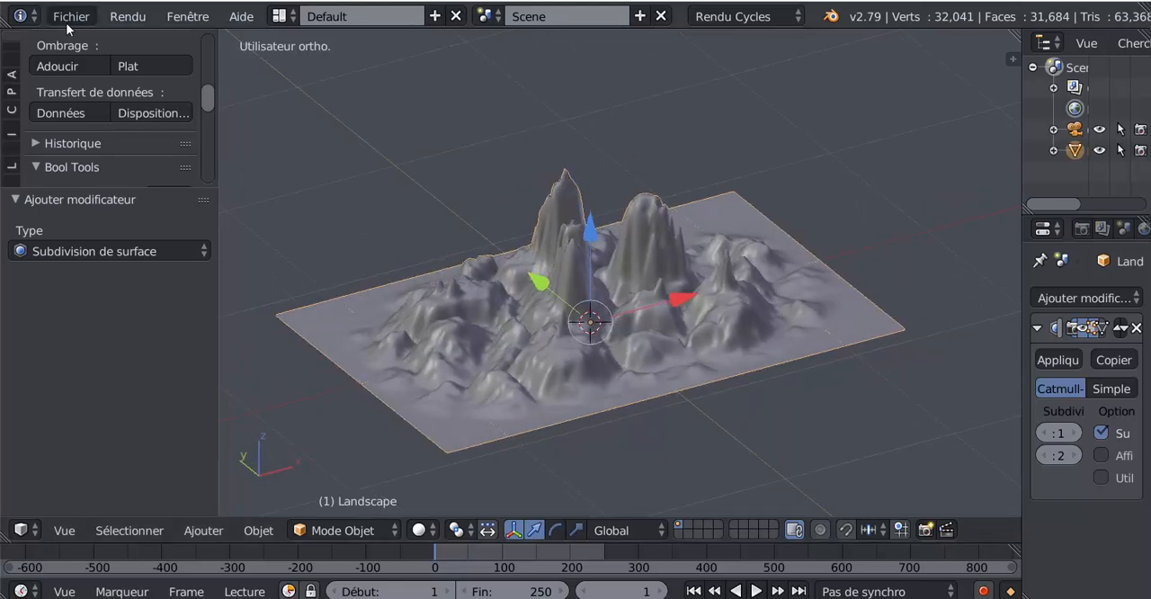
- Start appending from a library file and browse to the folder 0 AutoPeint Panel SVM6 inside Texture Blender
left_click(69, 17)
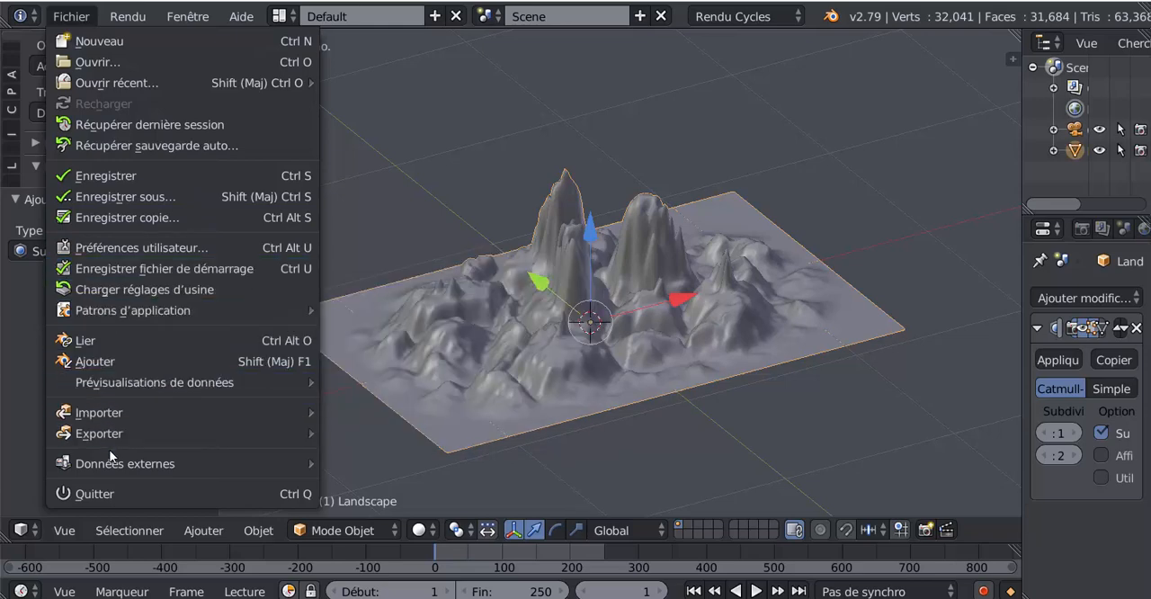
left_click(91, 362)
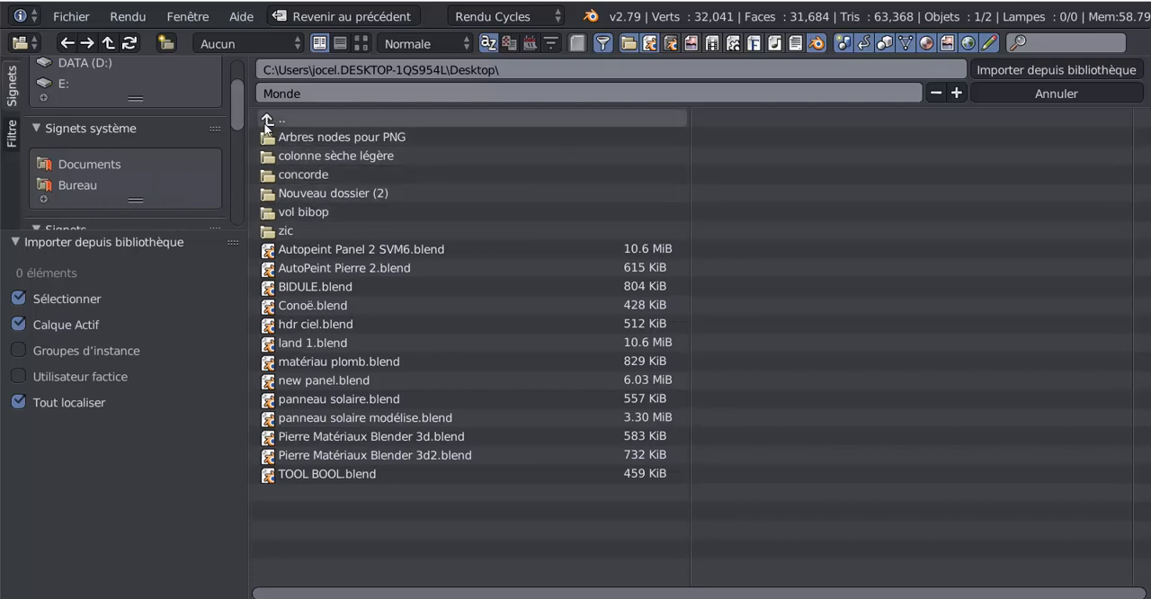
left_click(294, 119)
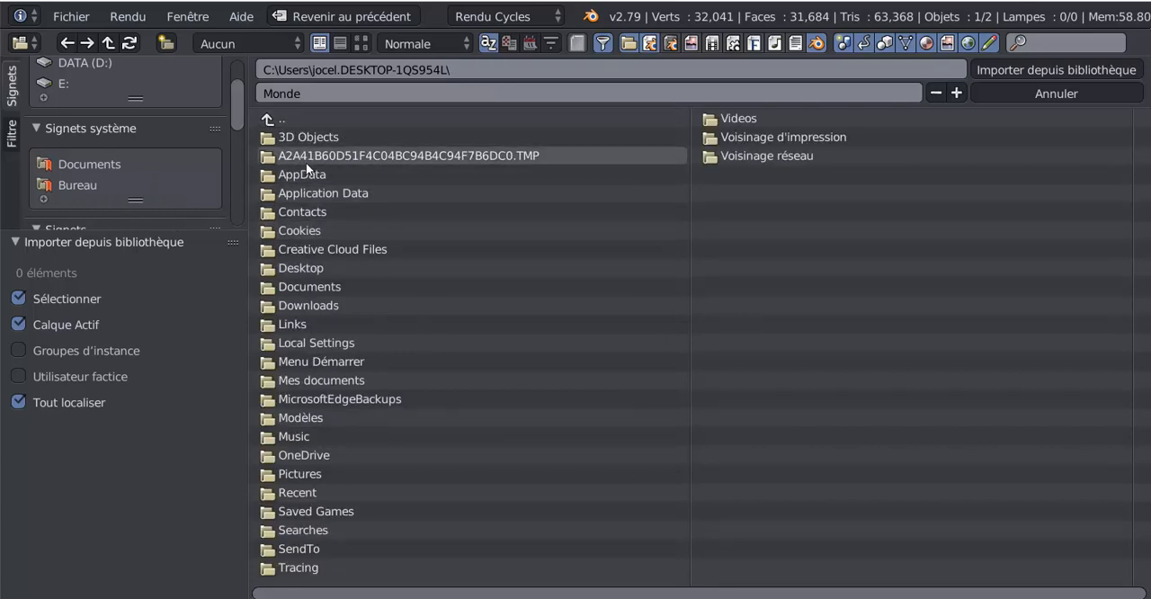
scroll(118, 182, "down", 5)
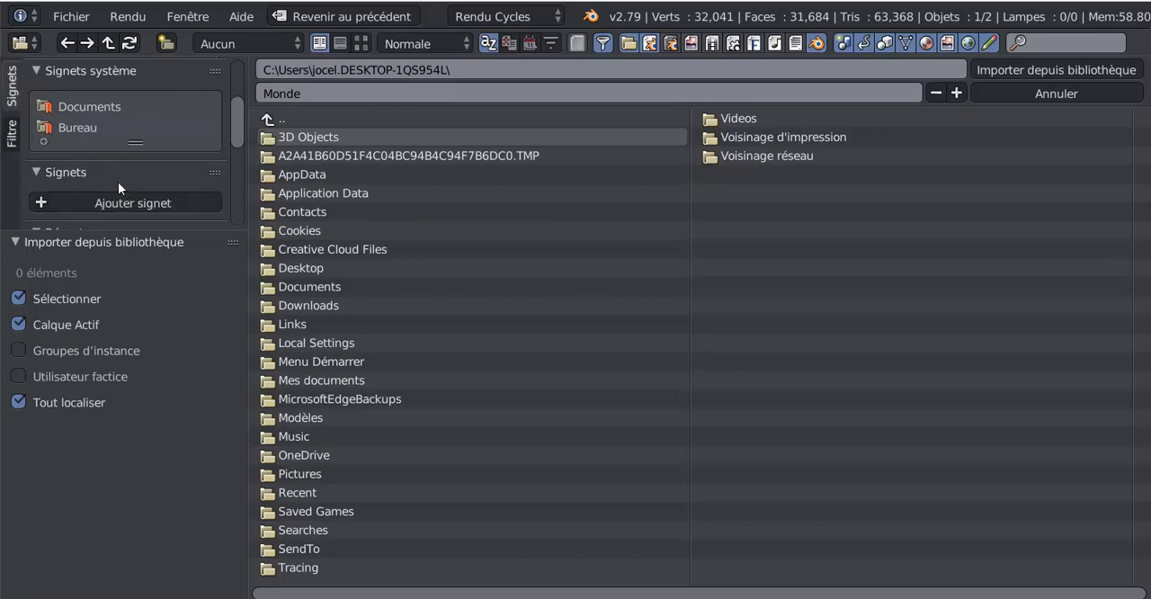
left_click(60, 195)
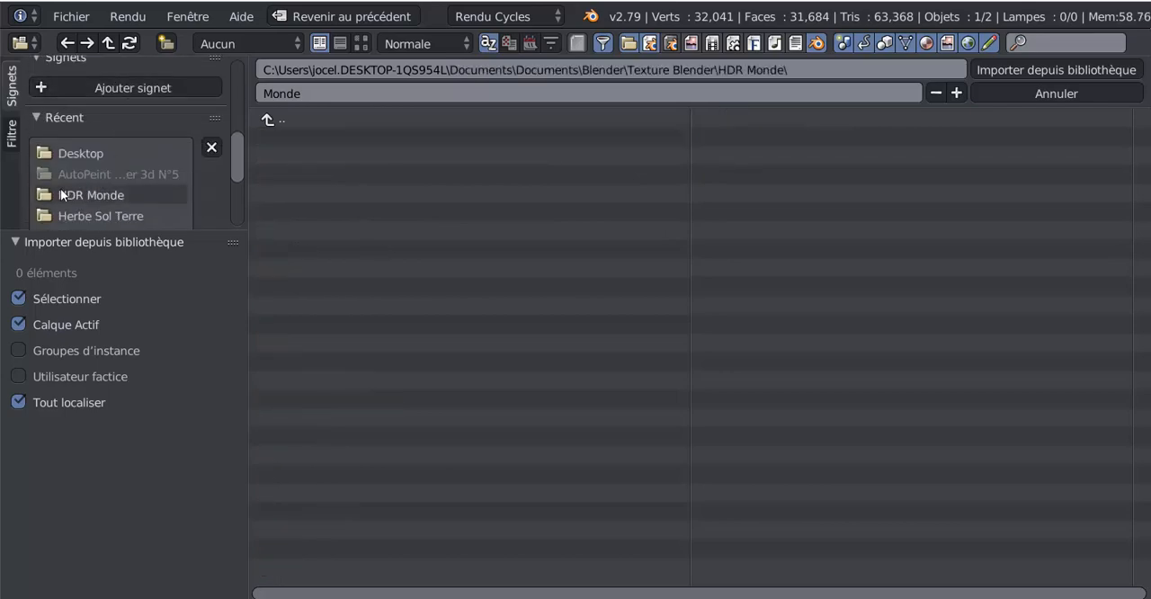
left_click(265, 122)
left_click(274, 137)
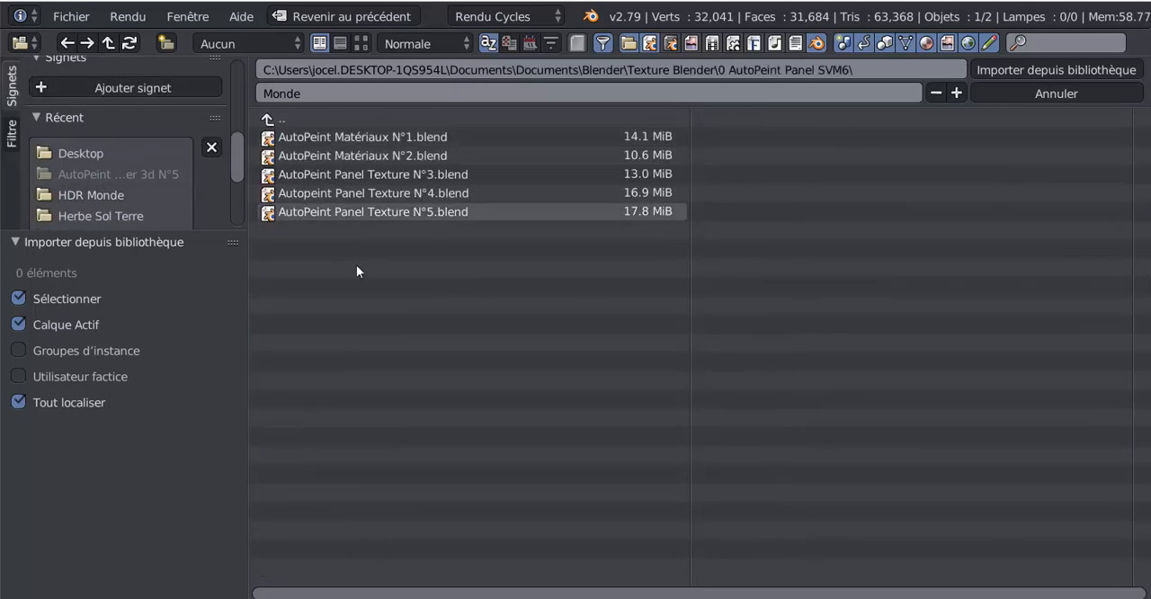
- Append all the Roche AutoPeint materials from AutoPeint Panel Texture N°5.blend, leaving out Lumière
left_click(372, 214)
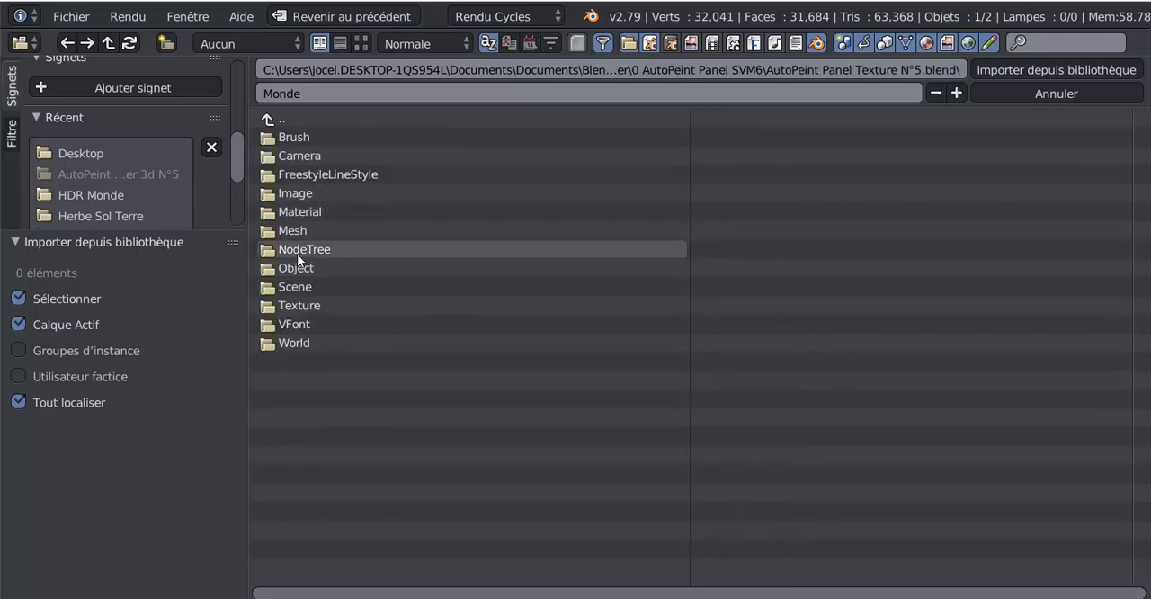
left_click(292, 211)
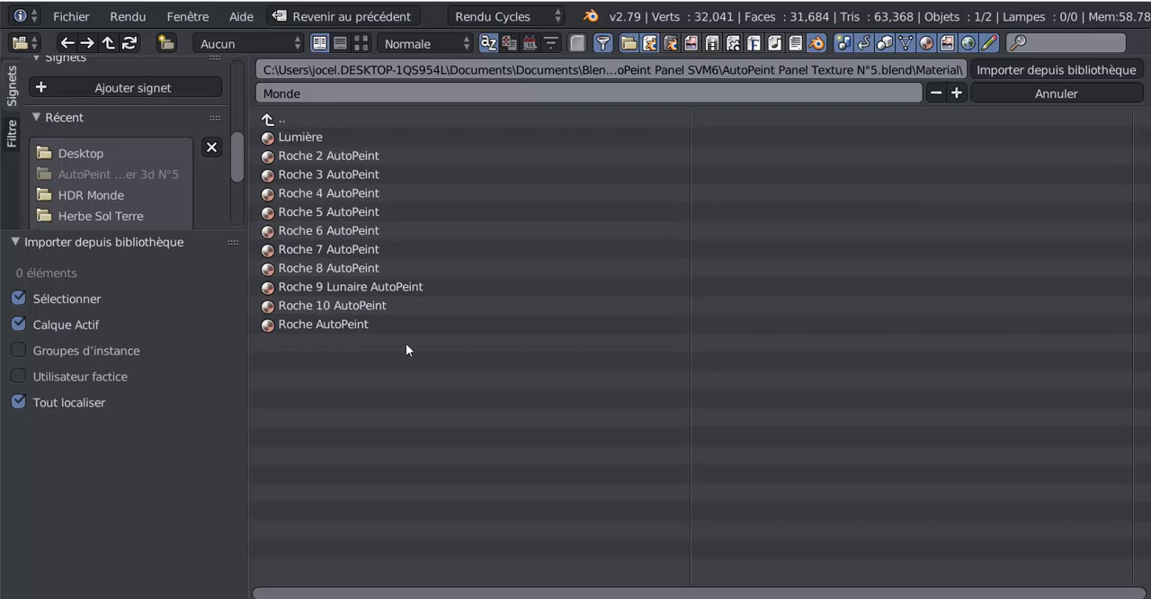
left_click_drag(406, 350, 270, 127)
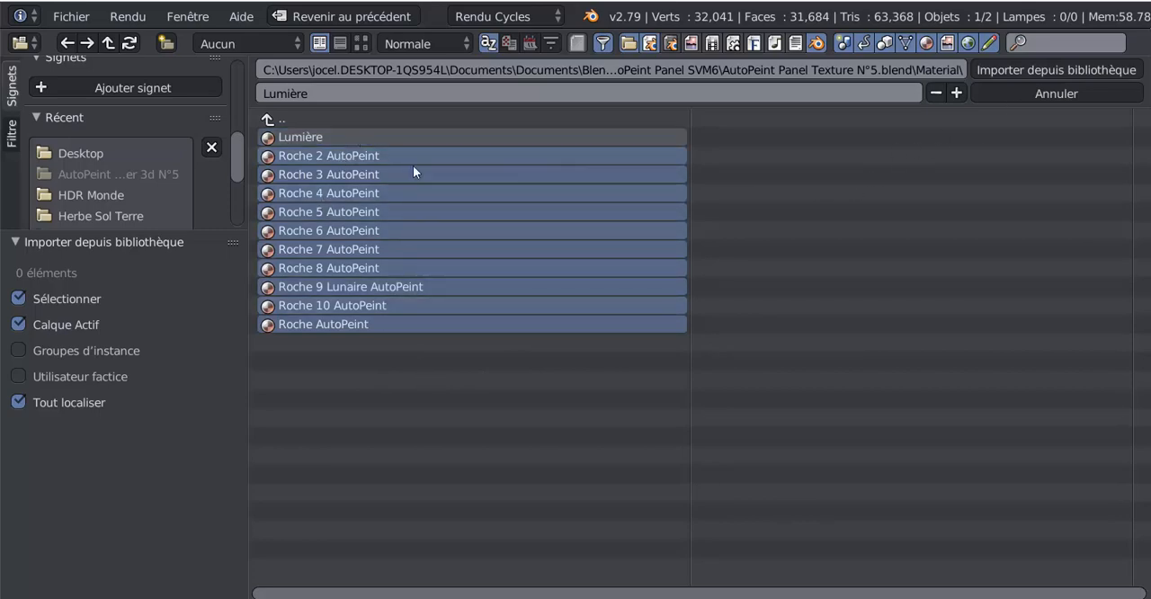
left_click(1031, 71)
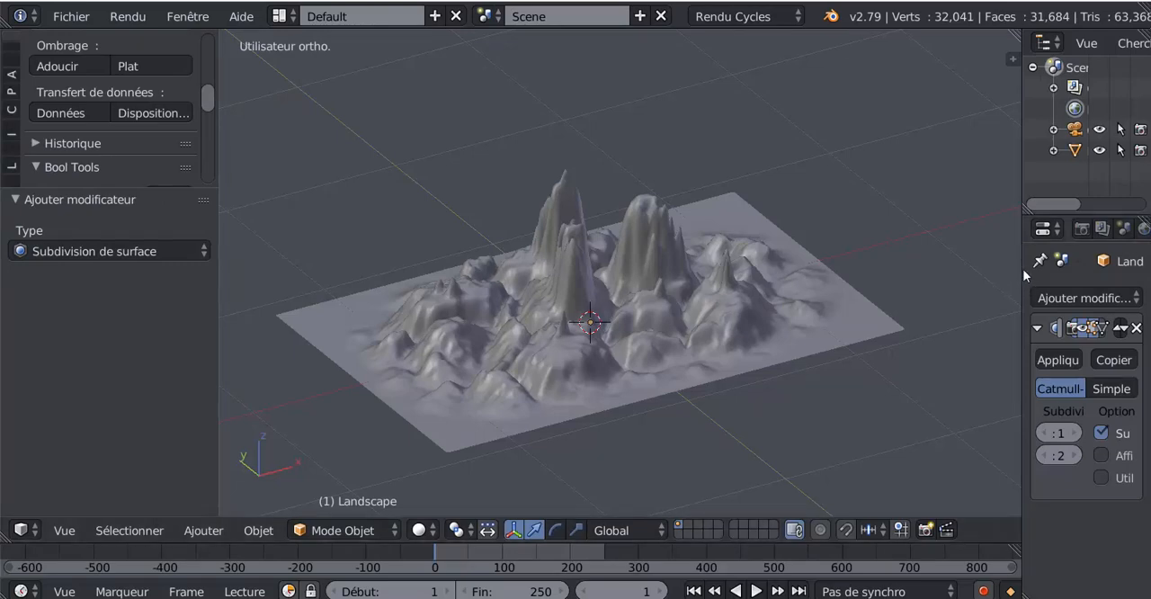
- Widen the properties area and display the landscape in rendered viewport shading
left_click_drag(1020, 270, 827, 260)
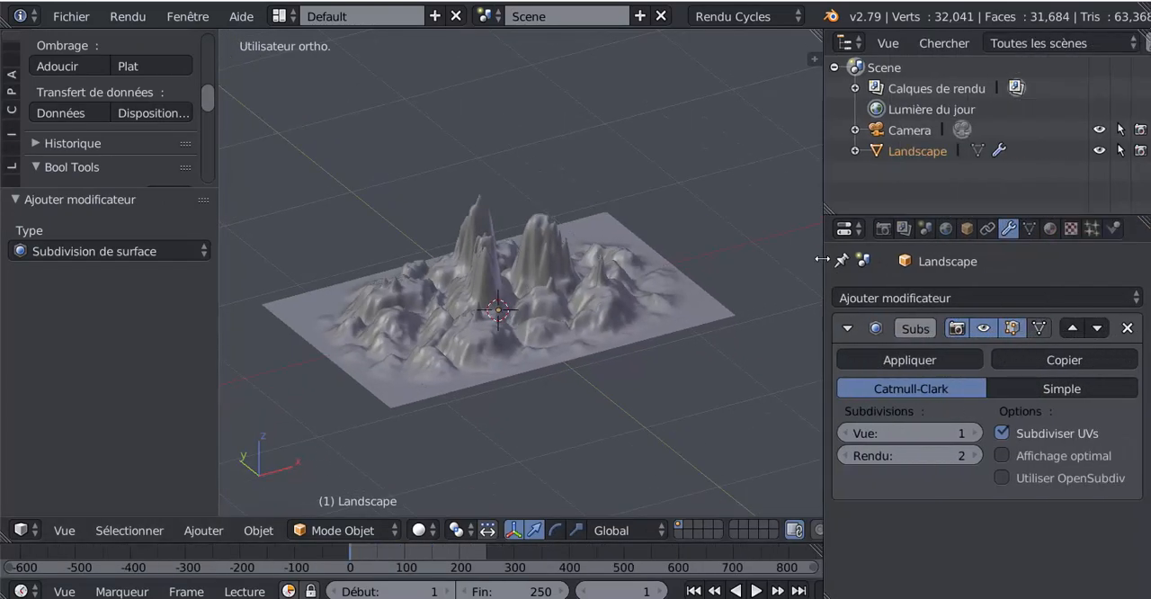
mouse_move(555, 444)
middle_mouse_down()
mouse_move(494, 457)
mouse_move(469, 484)
middle_mouse_up()
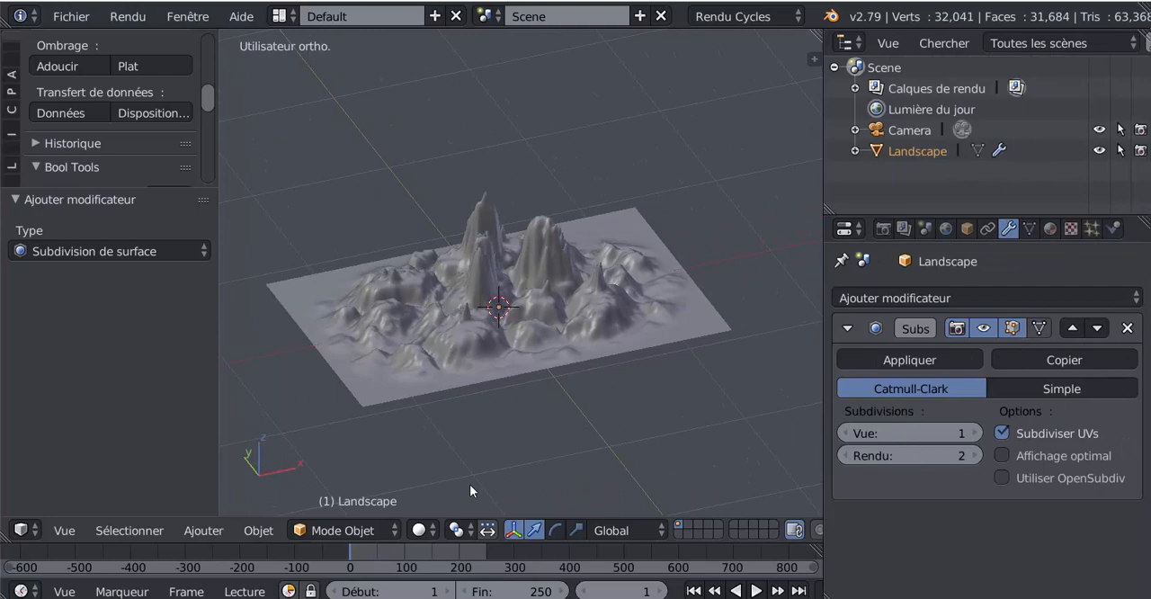
left_click(419, 529)
left_click(451, 394)
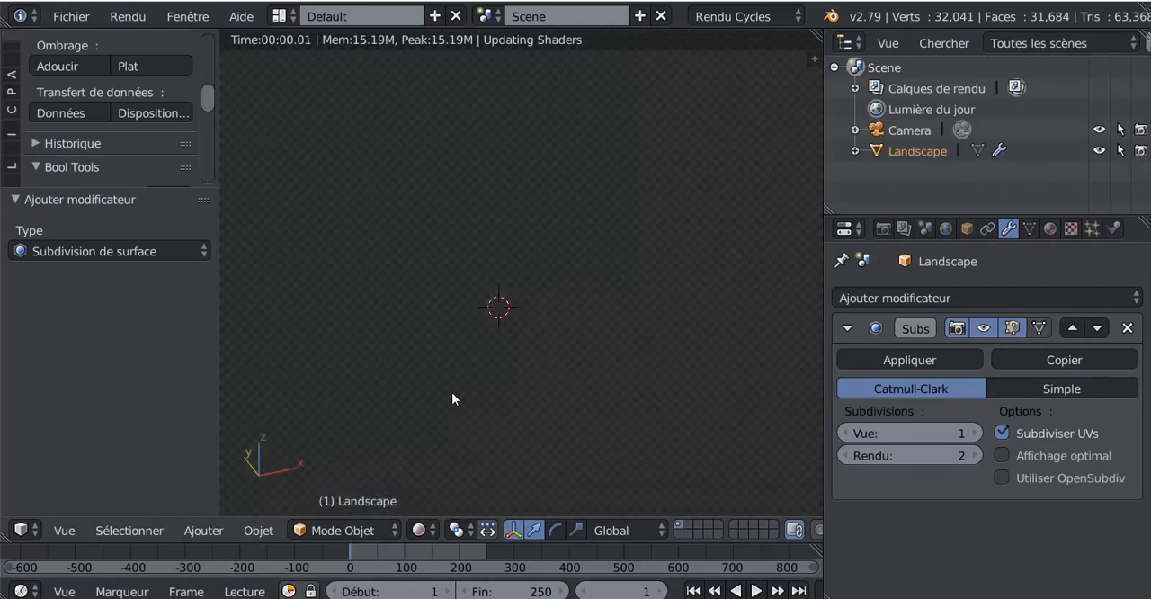
scroll(463, 409, "up", 4)
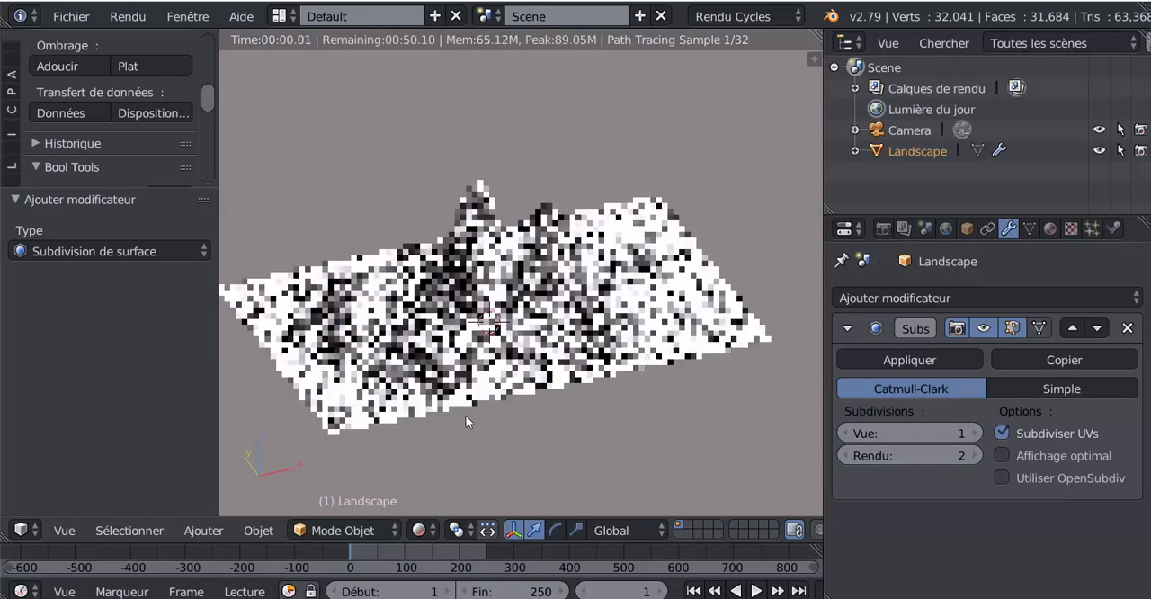
- Assign the Roche 10 AutoPeint material to the landscape
left_click(1051, 229)
left_click(847, 365)
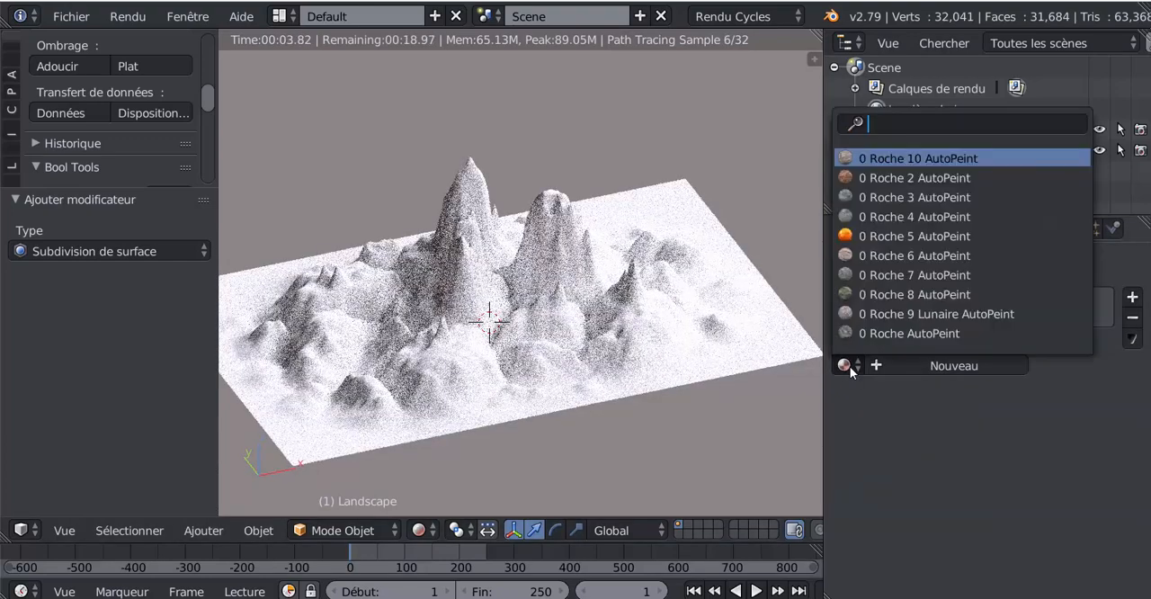
left_click(886, 160)
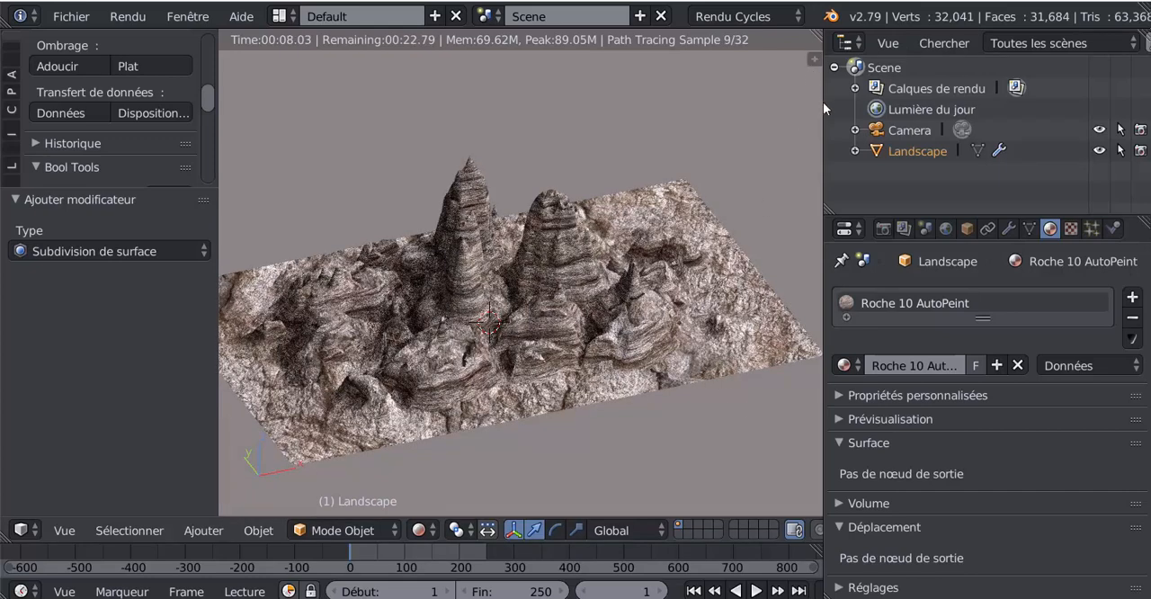
- Split the 3D view side by side, make the new area a node editor and hide its properties sidebar
left_click_drag(824, 103, 876, 101)
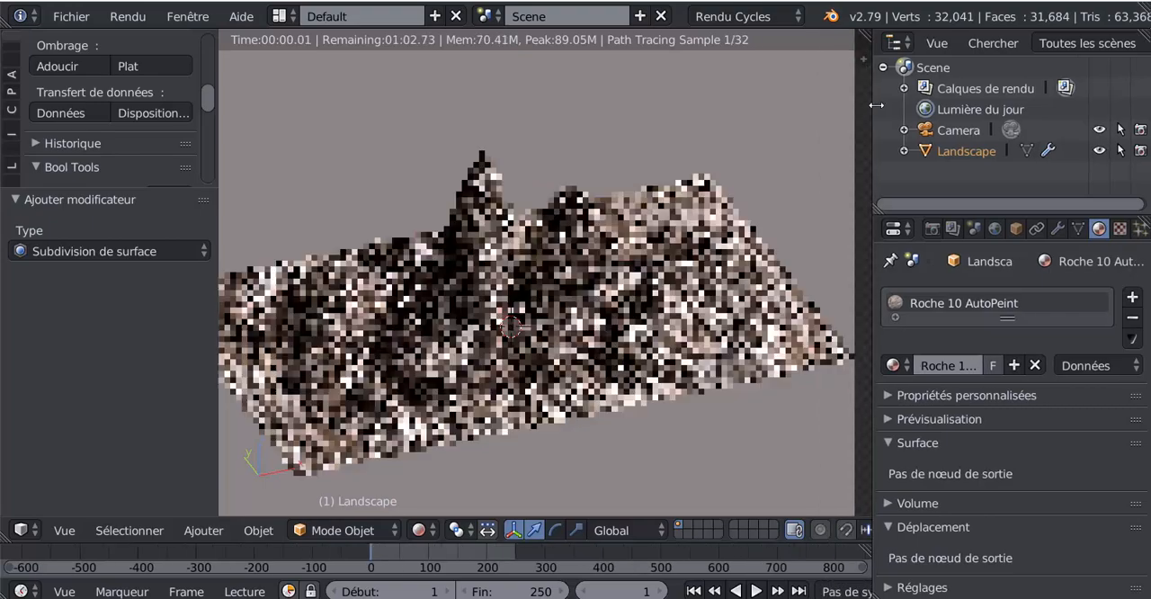
left_click_drag(866, 55, 676, 432)
left_click(700, 530)
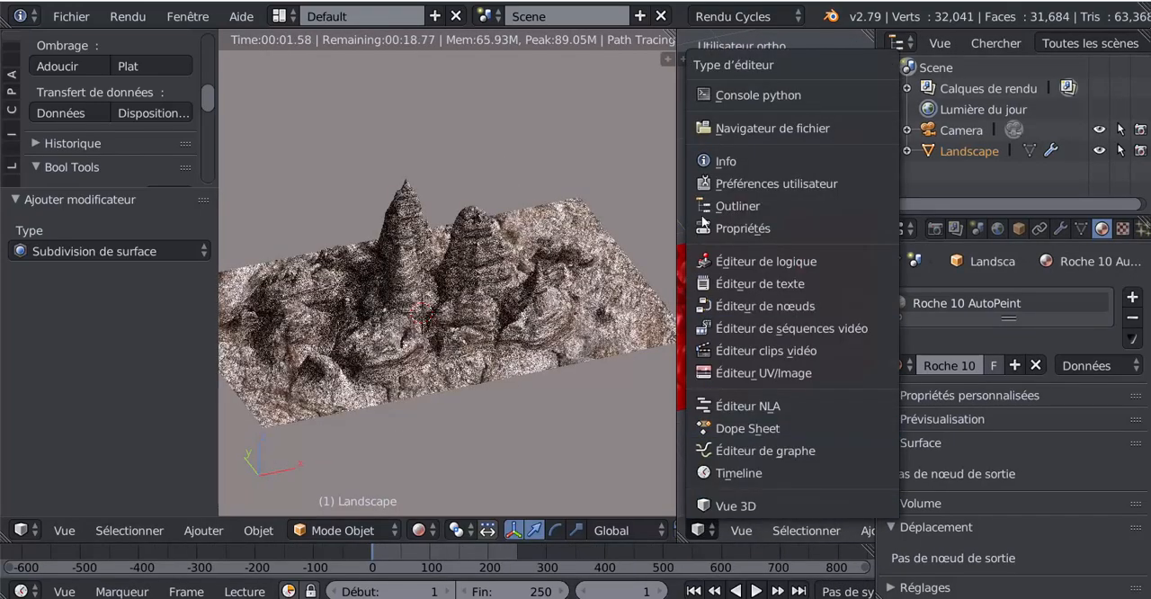
left_click(733, 307)
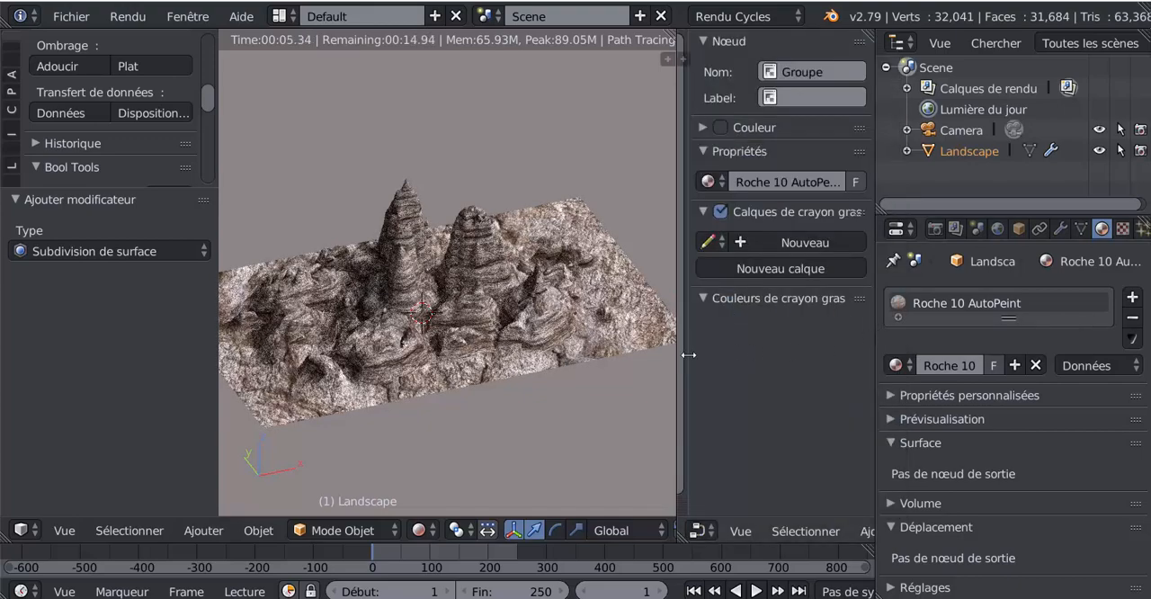
left_click_drag(689, 354, 905, 349)
- Open the Roche 10 AutoPeint group node for editing its internal nodes
scroll(807, 307, "up", 10)
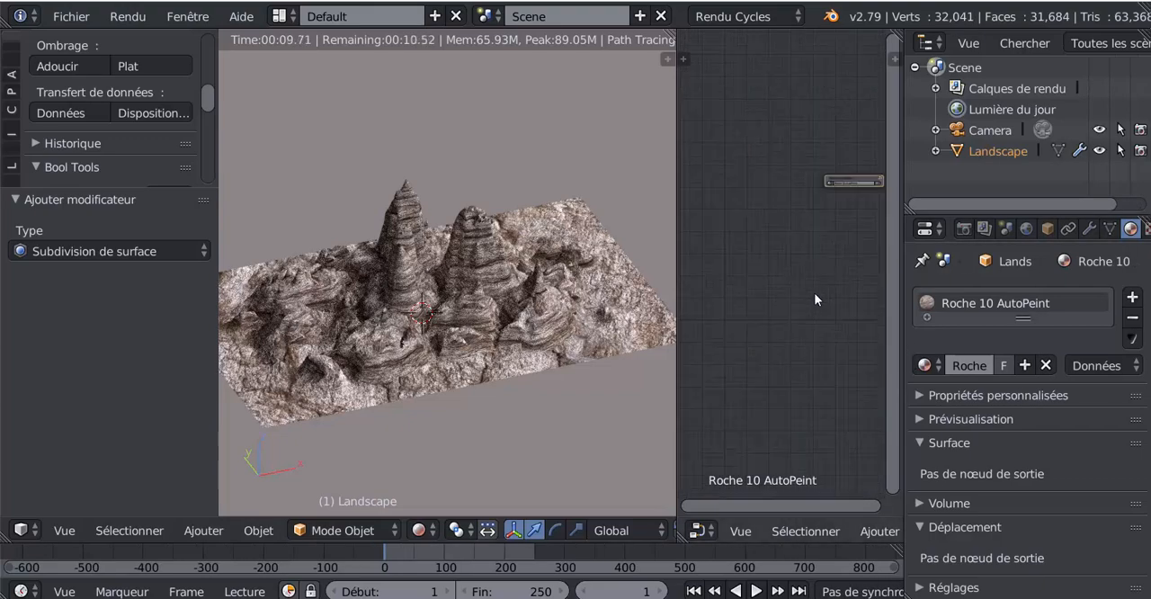
middle_click_drag(831, 271, 756, 345)
scroll(756, 344, "up", 10)
scroll(756, 344, "up", 2)
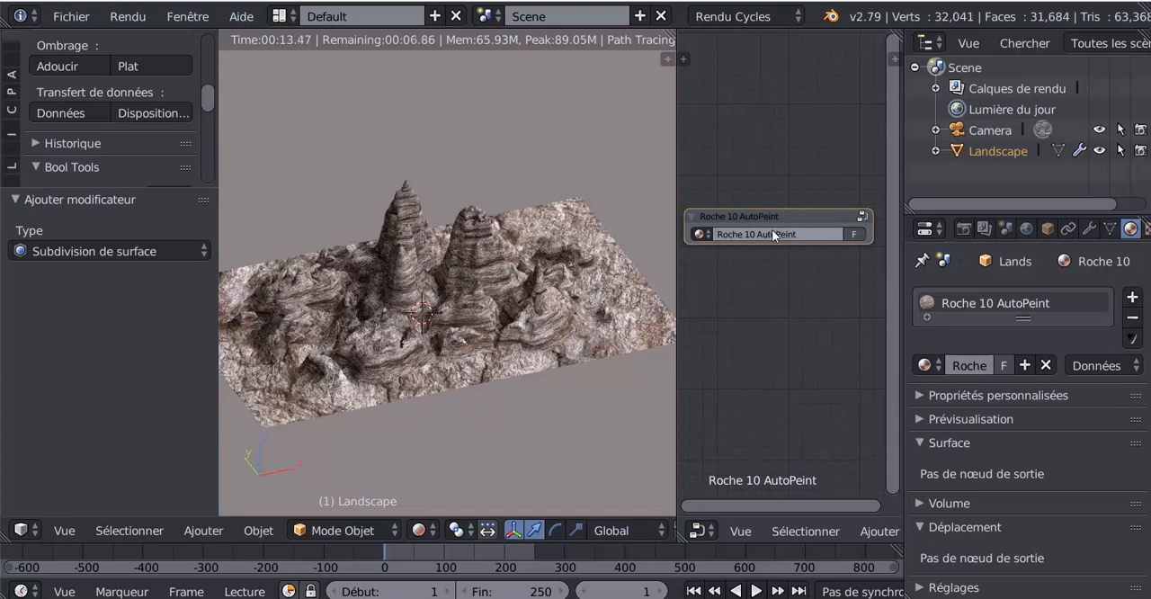
left_click(863, 218)
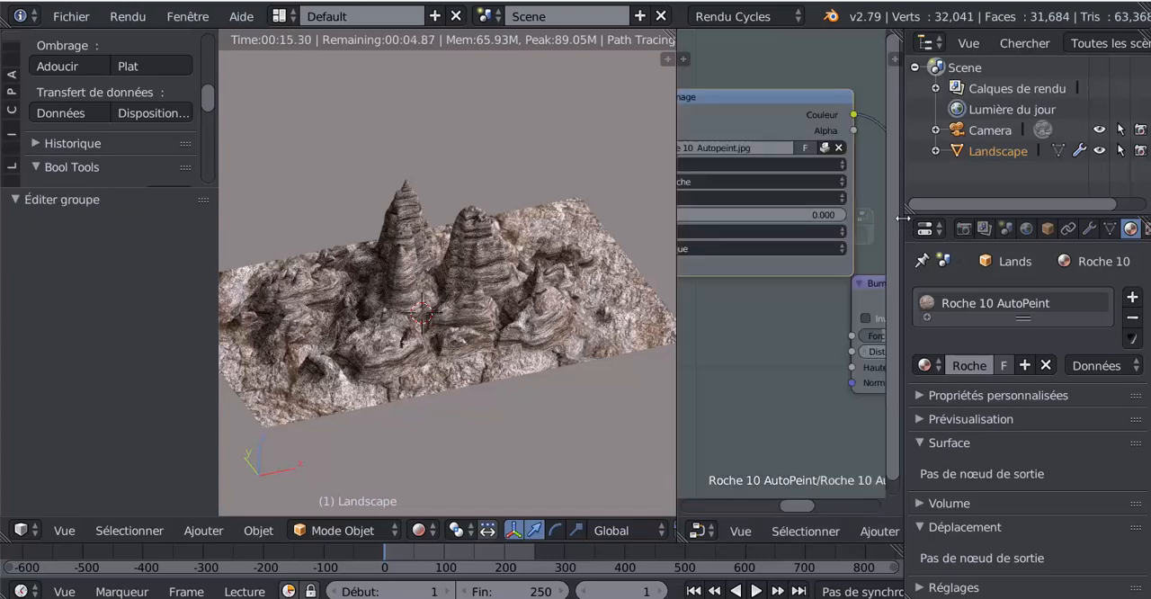
- Widen the node editor, try the Plat projection on the Roche 10 image texture and return it to Boîte
left_click_drag(901, 221, 1066, 227)
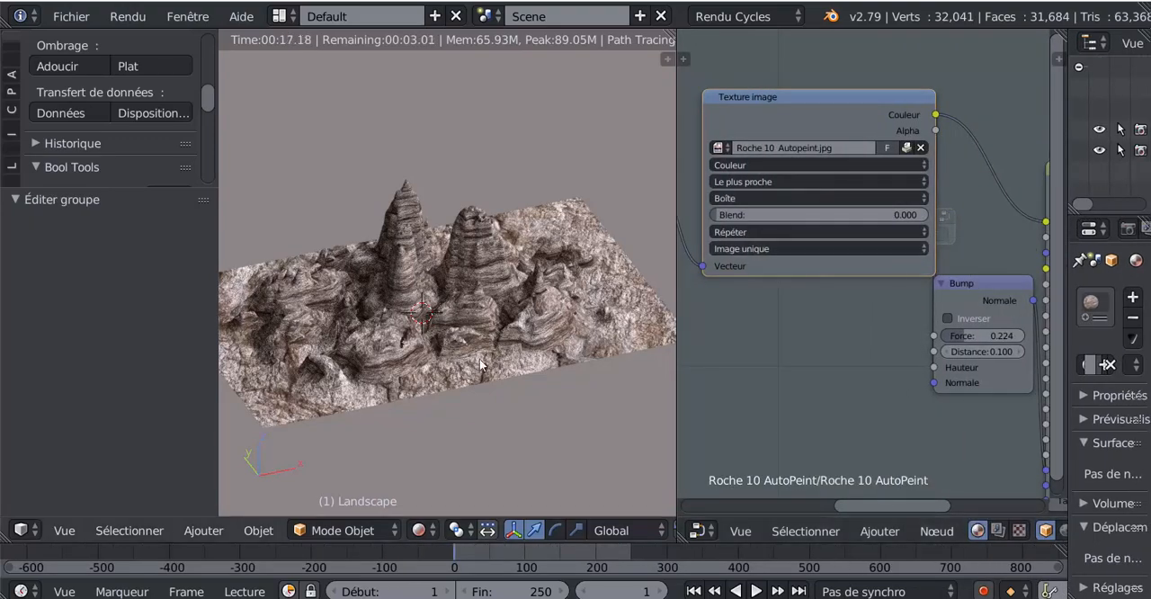
left_click(744, 198)
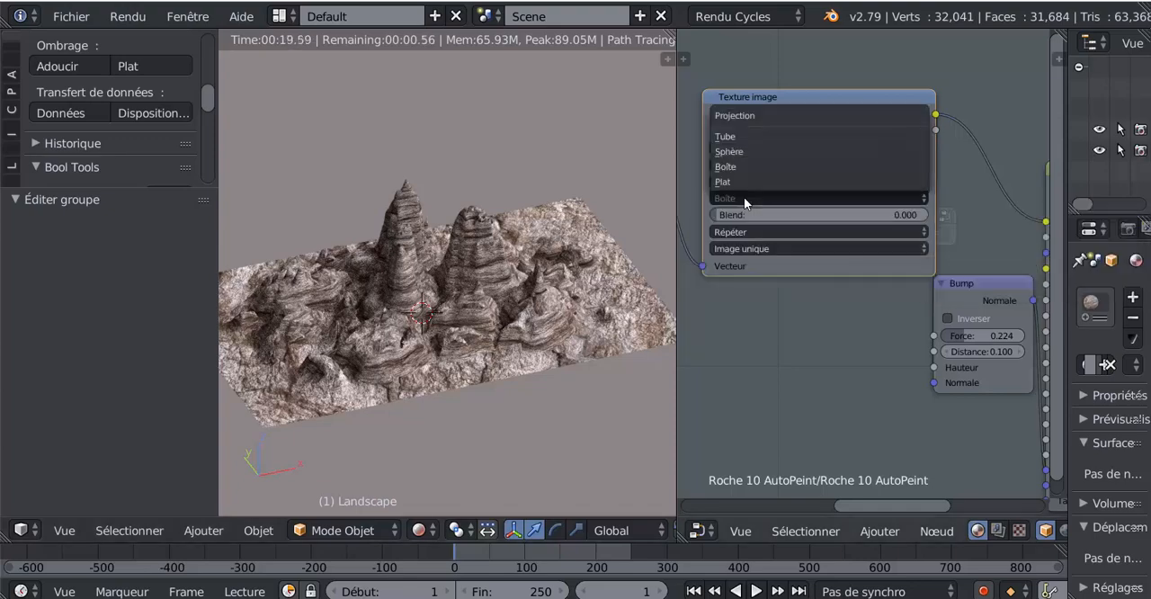
left_click(750, 182)
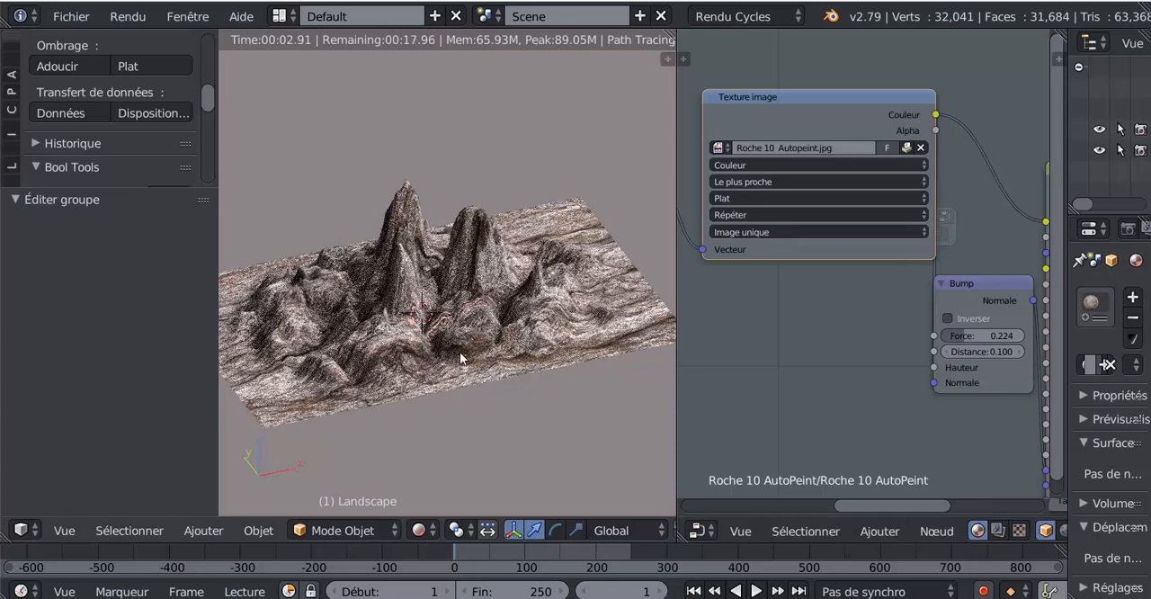
left_click(750, 199)
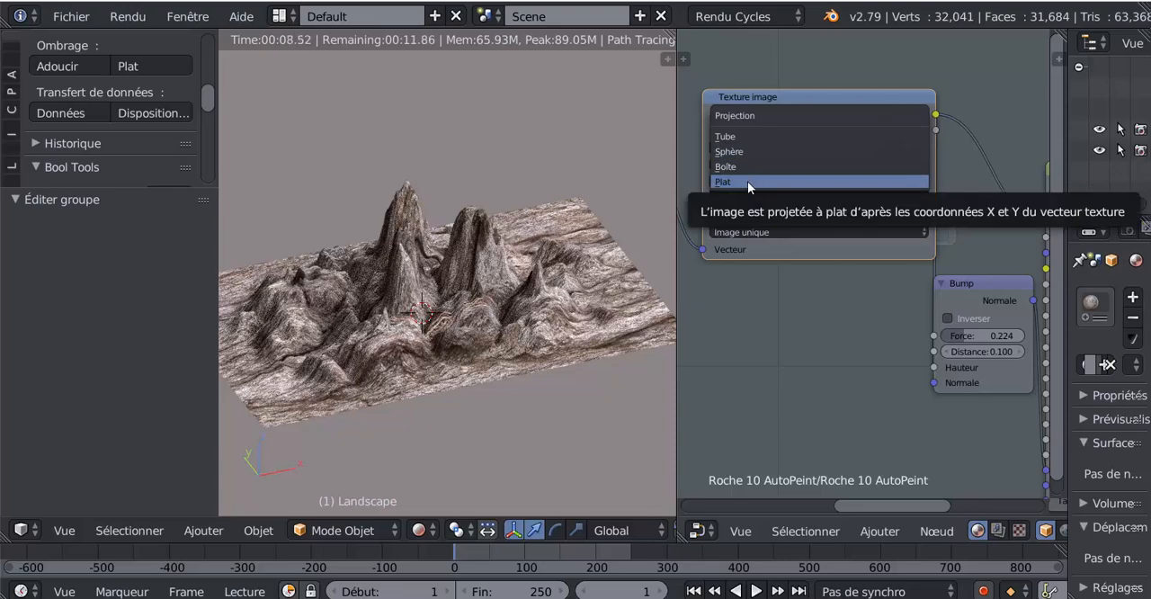
left_click(751, 167)
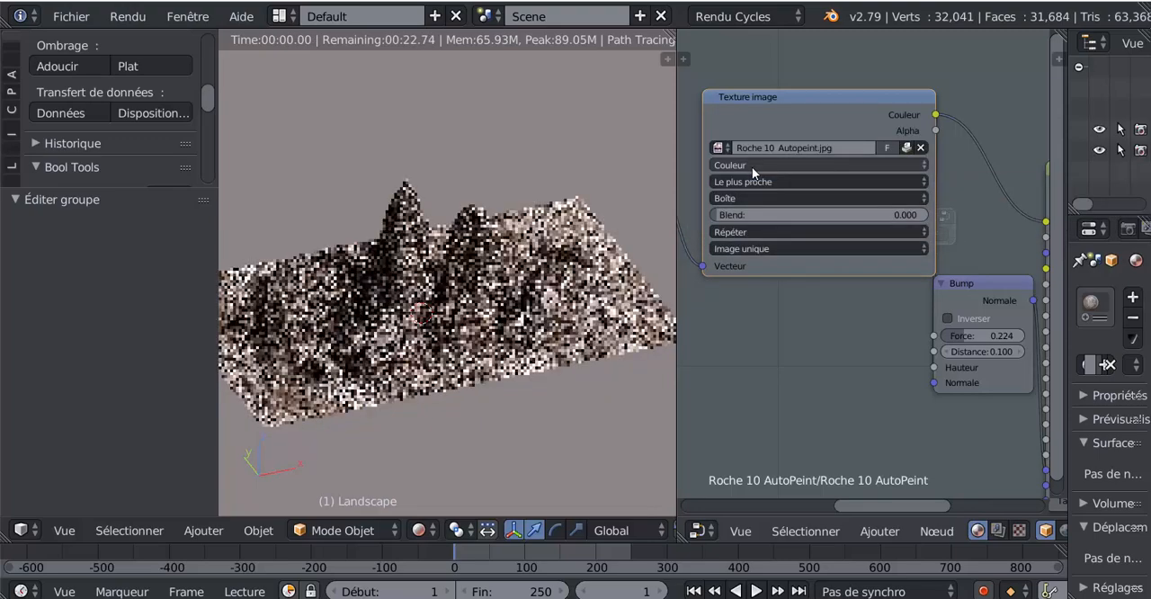
- Compare the Sphère and Tube projections on the image texture node and settle on Sphère
left_click(752, 198)
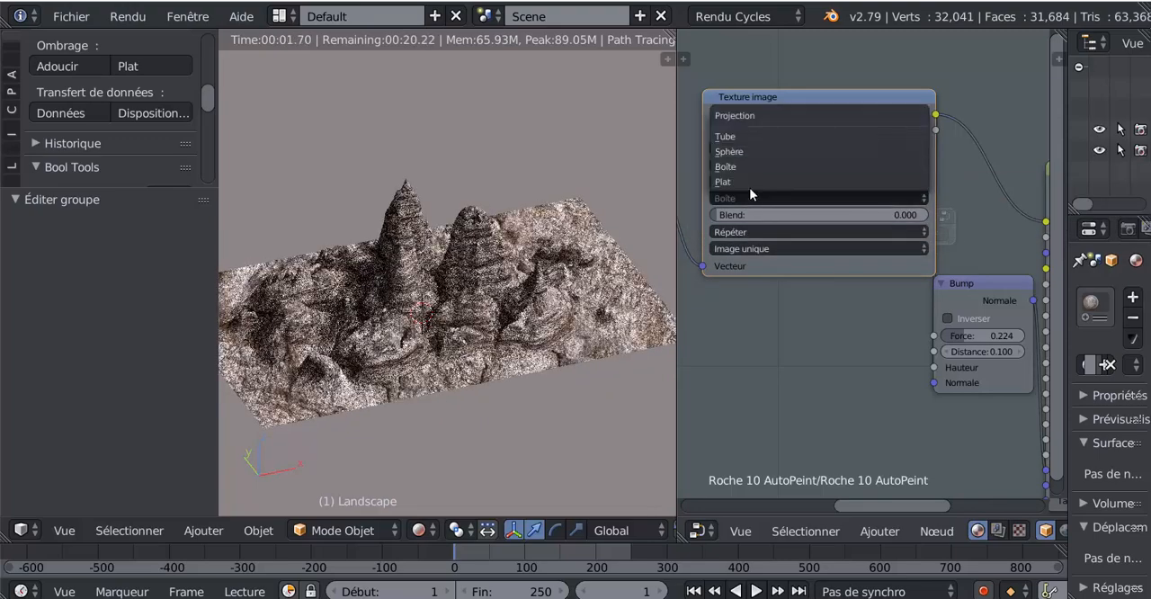
left_click(742, 148)
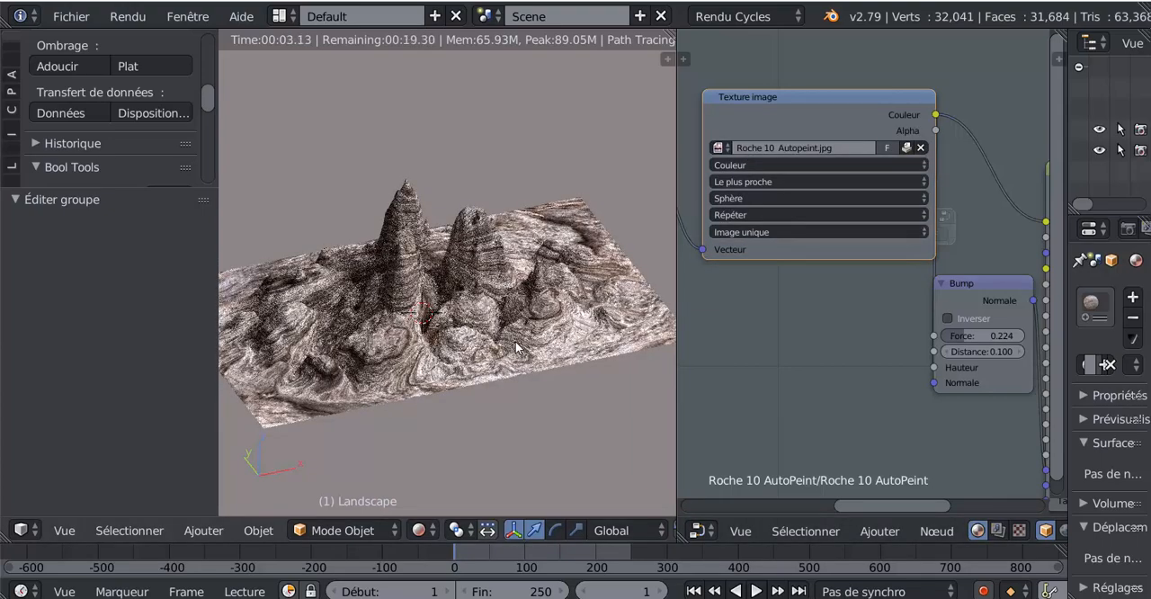
left_click(729, 198)
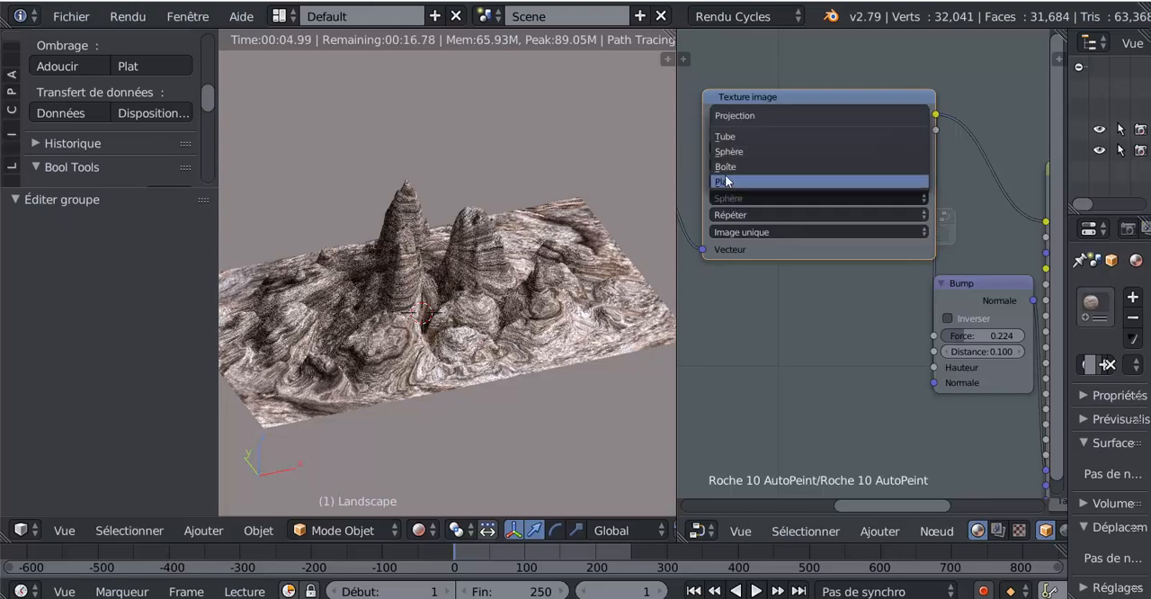
left_click(730, 136)
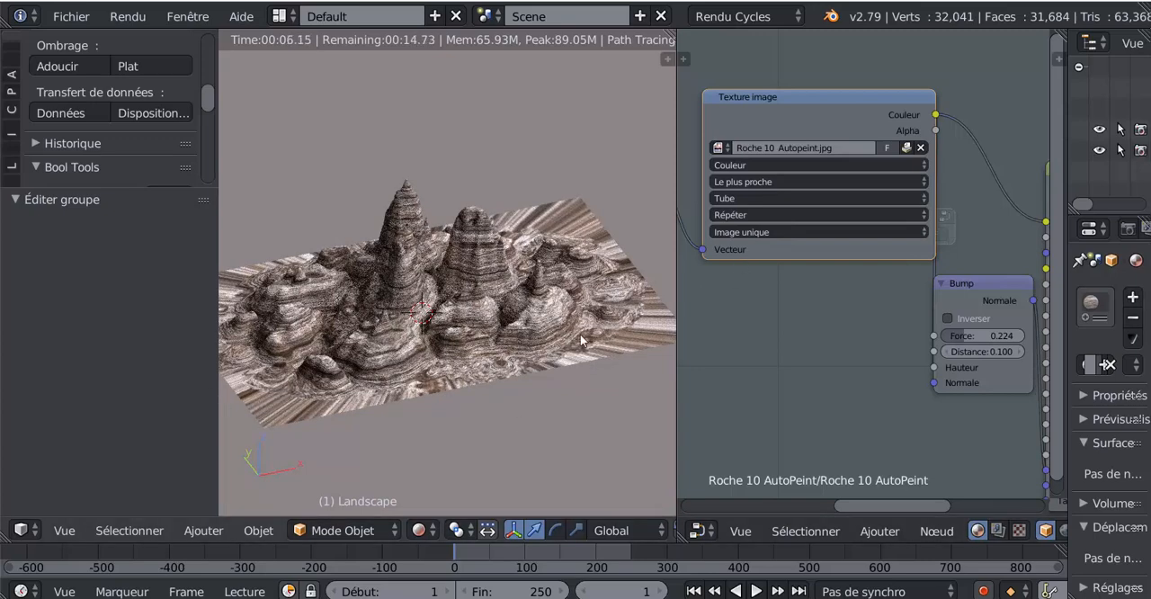
left_click(743, 200)
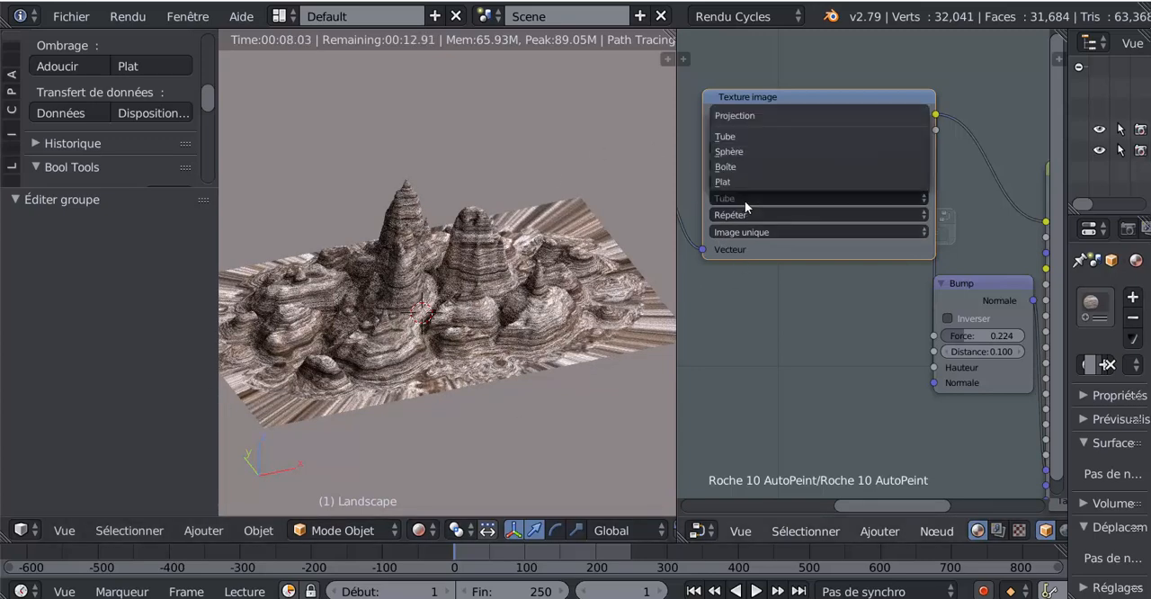
left_click(744, 152)
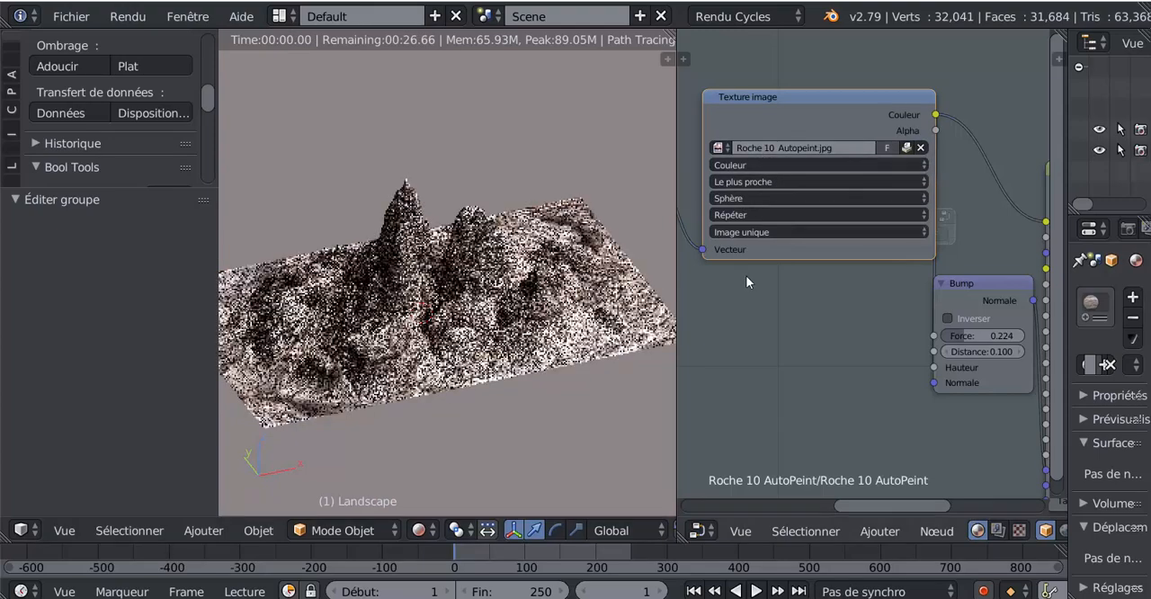
- Set the Placage node's X and Y scale to 0.5
scroll(757, 287, "down", 2)
scroll(761, 299, "down", 4)
middle_click_drag(812, 320, 935, 306)
scroll(886, 311, "down", 1)
scroll(551, 394, "up", 5)
scroll(575, 378, "down", 1)
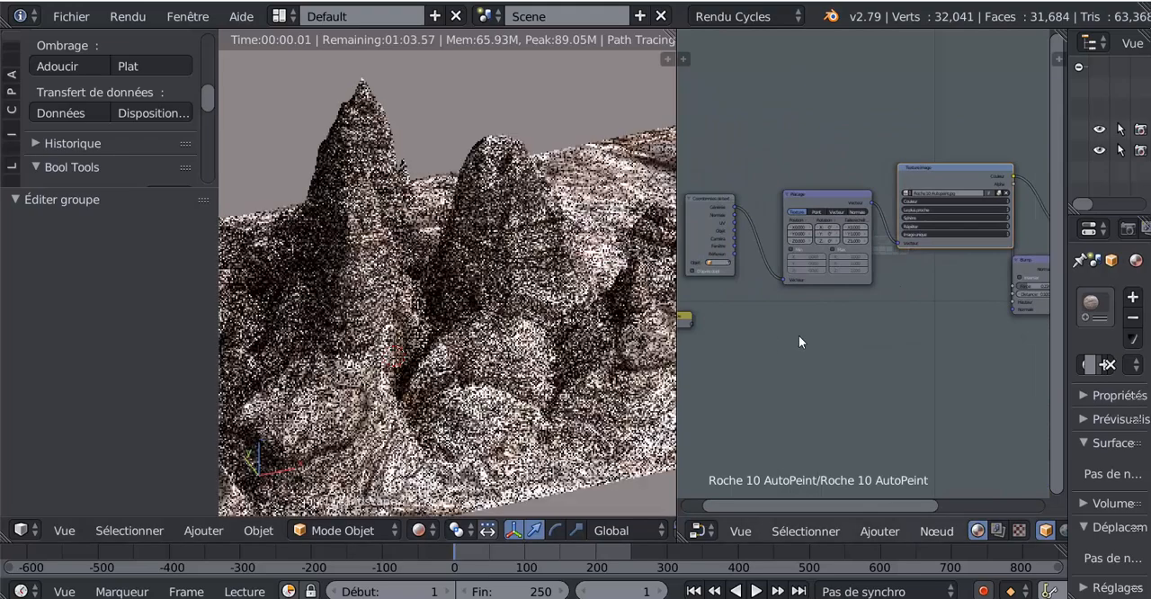
scroll(896, 331, "up", 3)
scroll(896, 331, "up", 4)
middle_click_drag(902, 329, 961, 365)
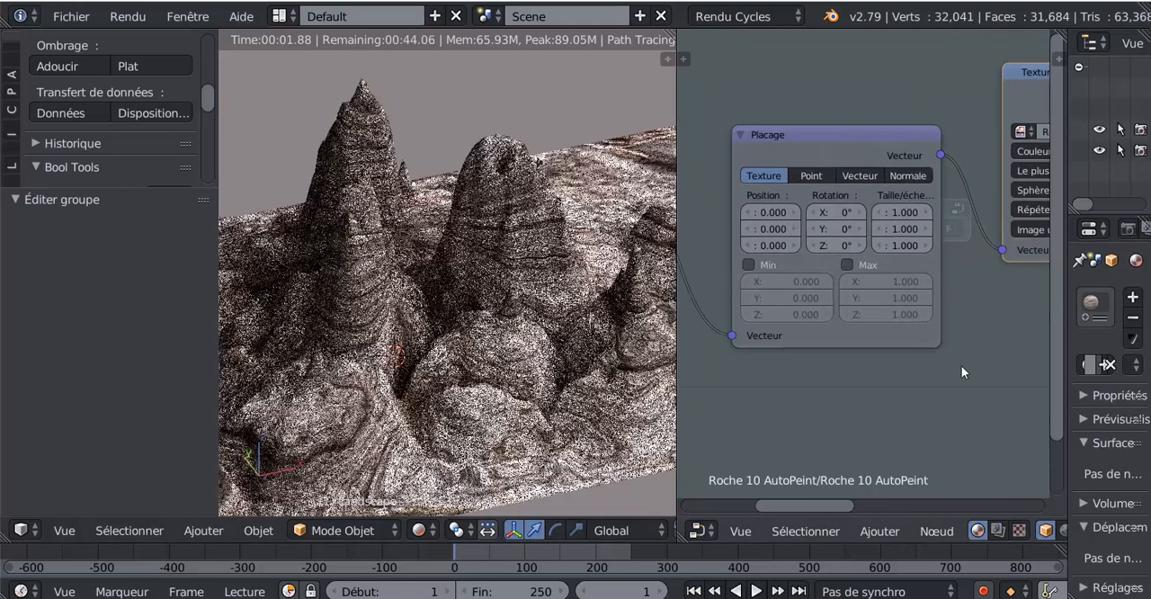
scroll(876, 332, "up", 2)
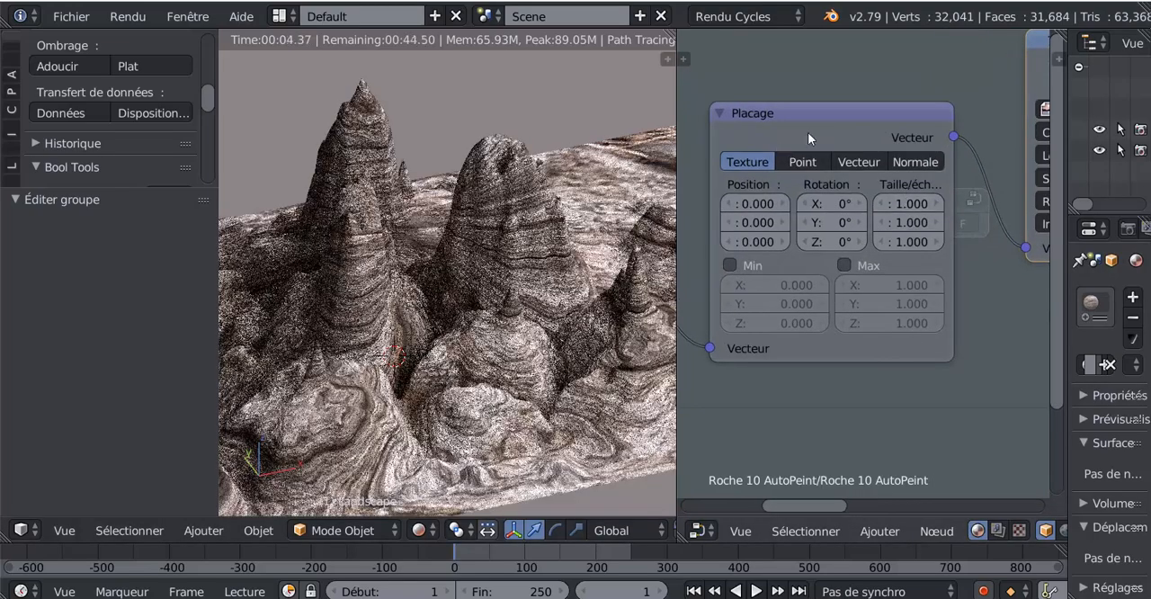
left_click(911, 202)
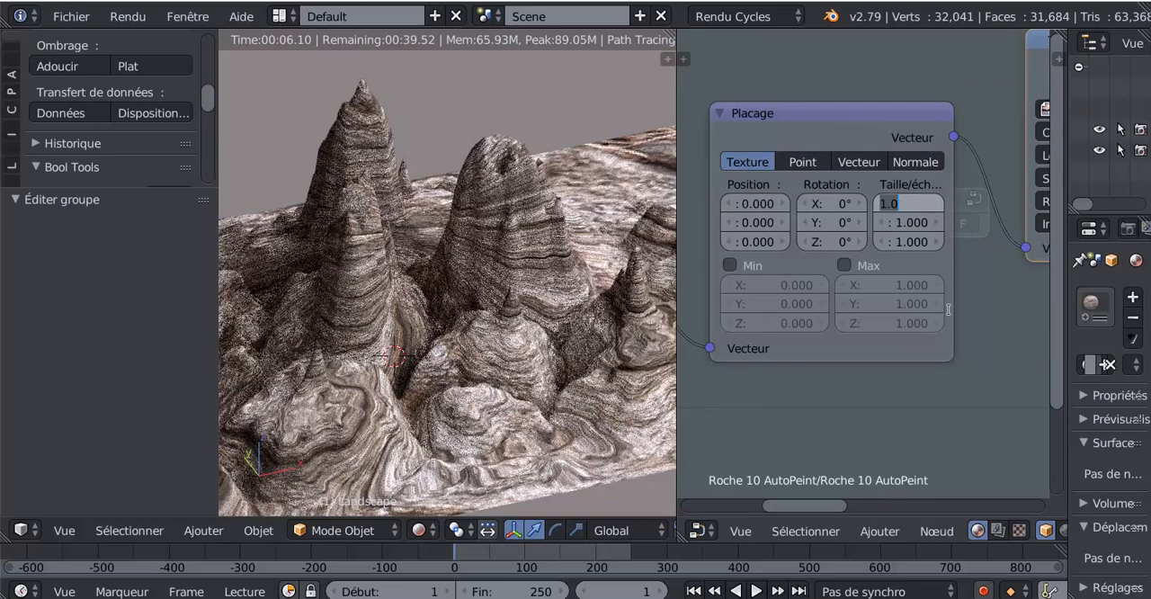
type("0.5")
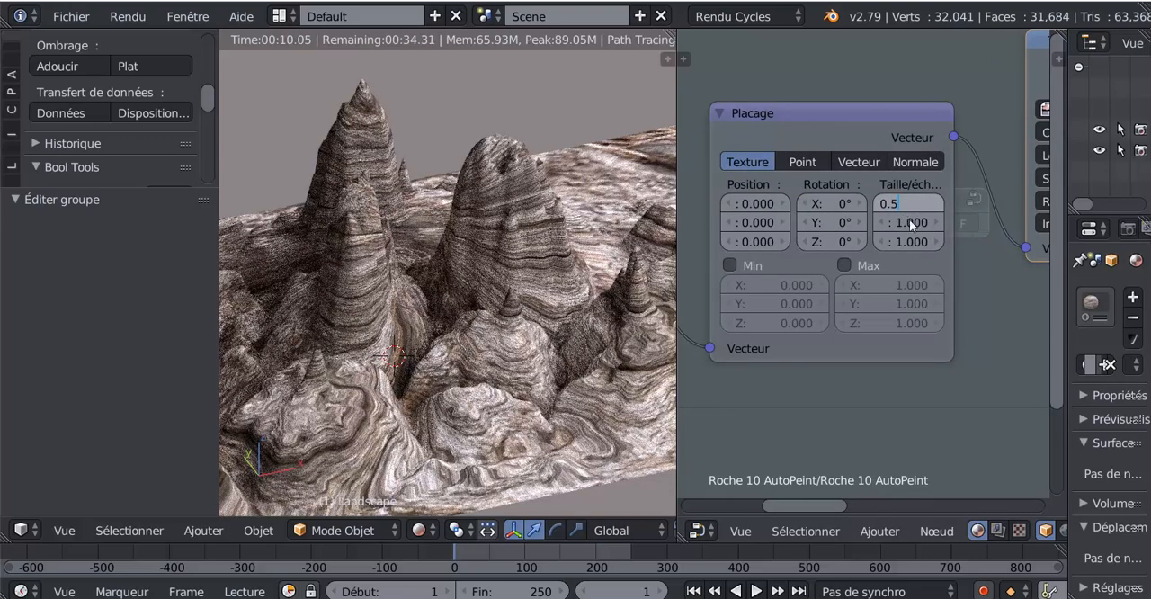
key("Tab")
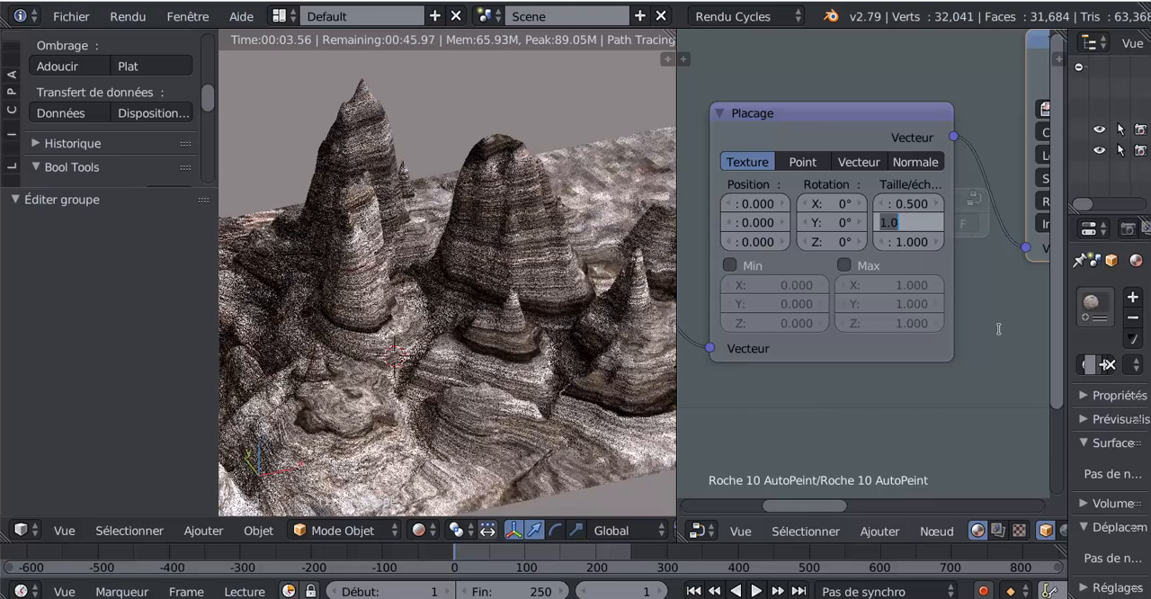
type("0.5")
key("Return")
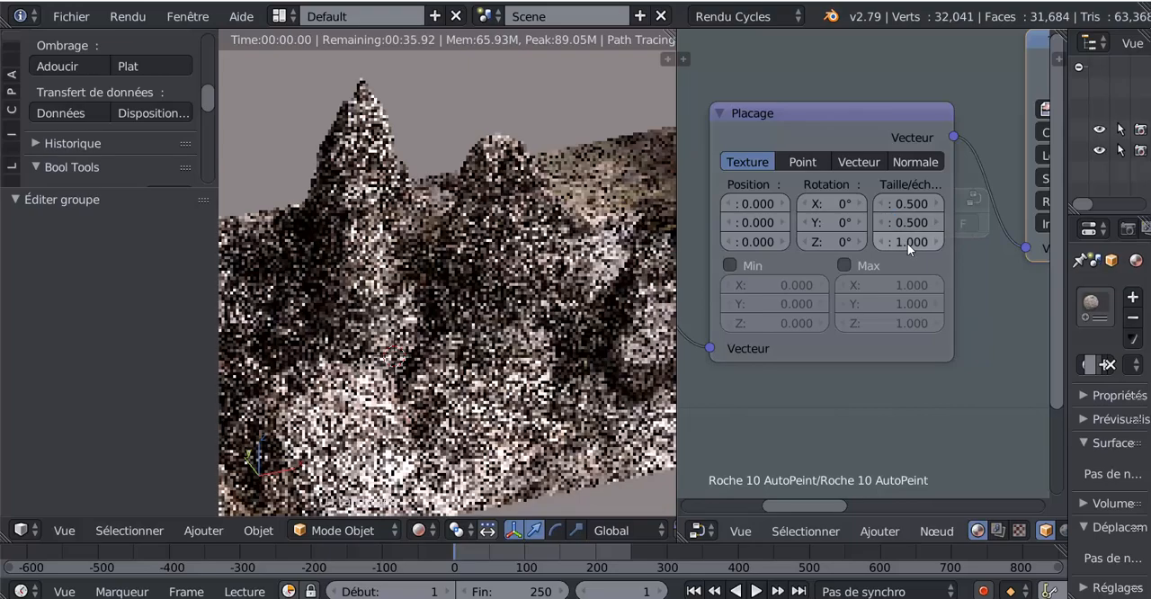
- Set the Placage node's Z scale to 0.5
left_click(908, 243)
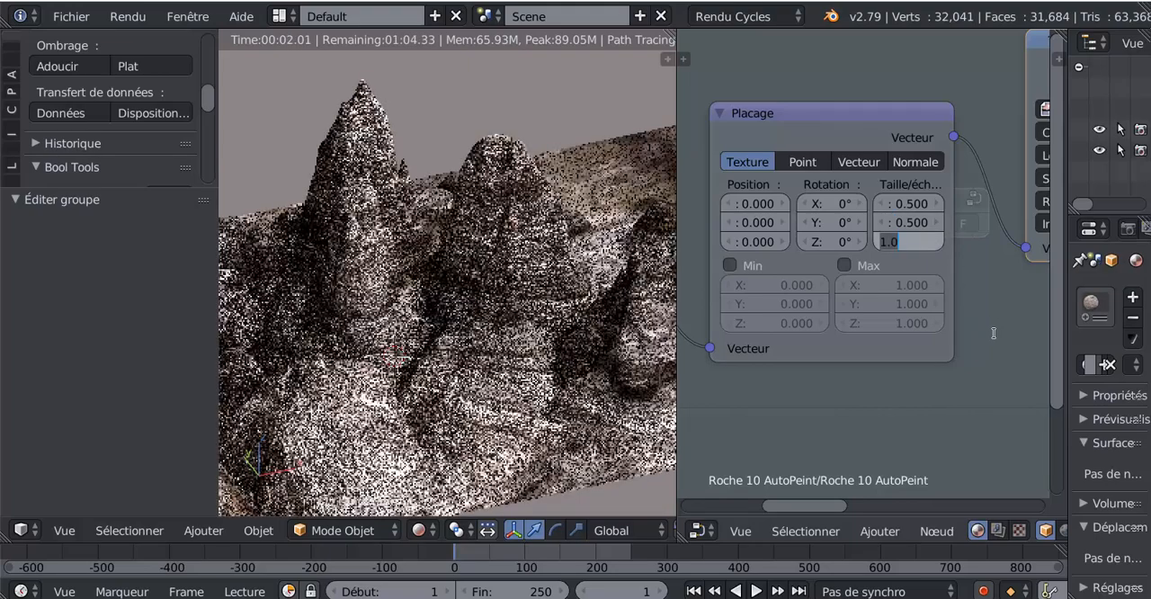
type("0.")
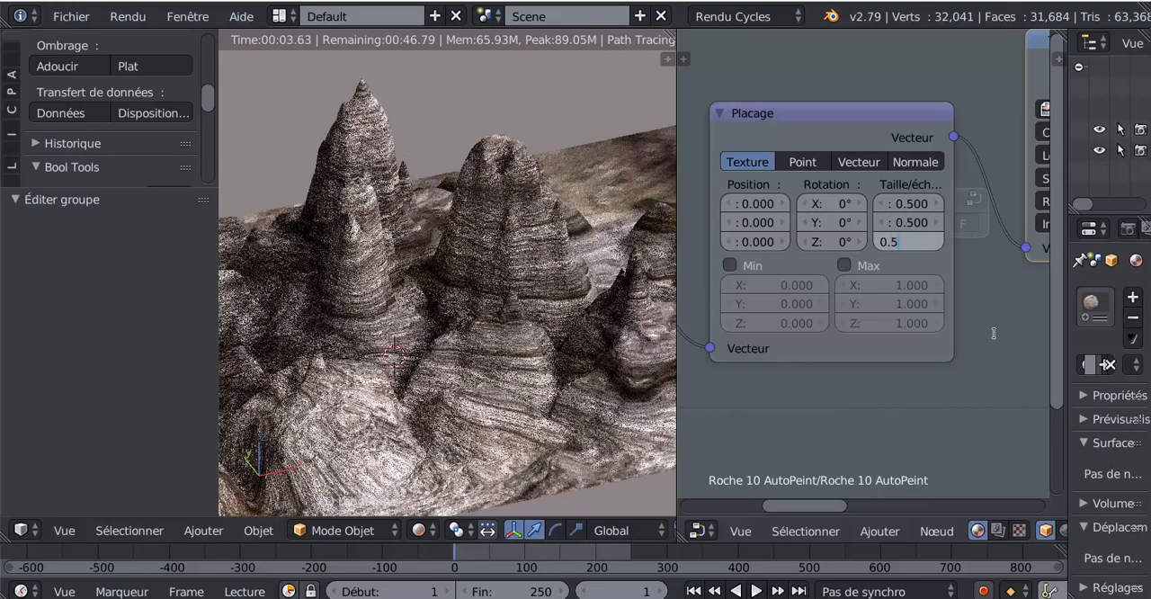
type("5")
key("Return")
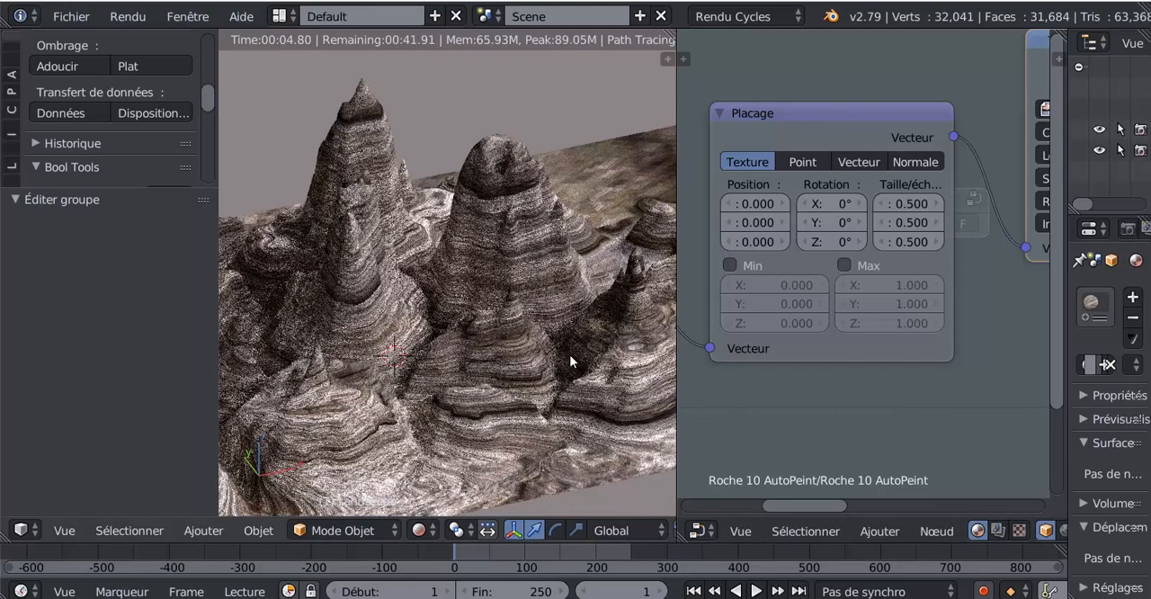
- Leave the Roche 10 AutoPeint node group and widen the properties area again
scroll(569, 354, "down", 4)
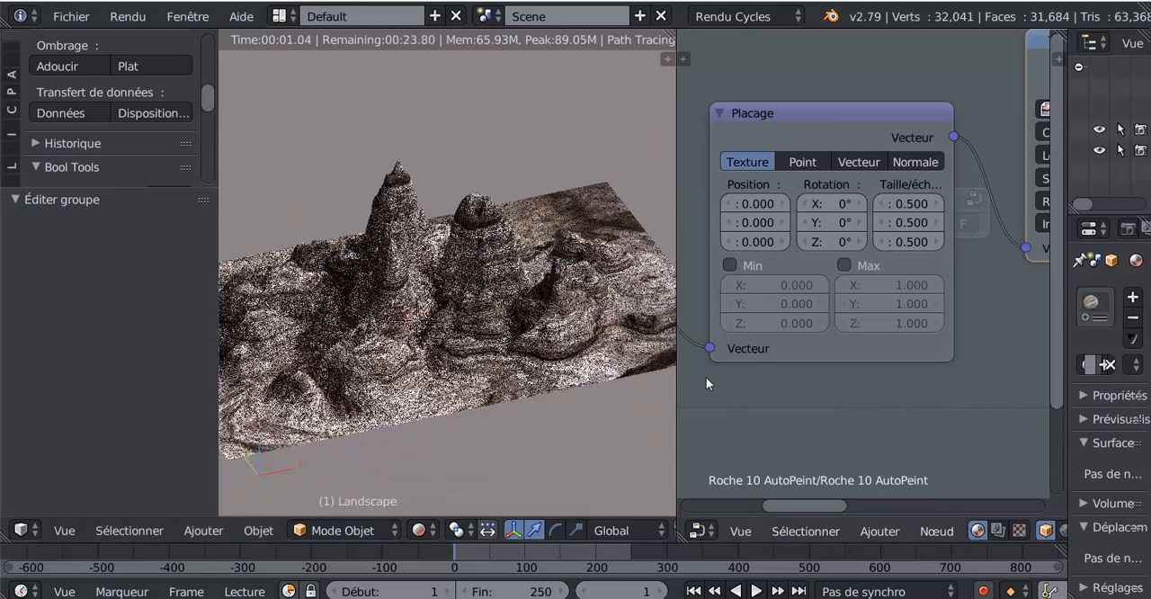
scroll(911, 404, "down", 1)
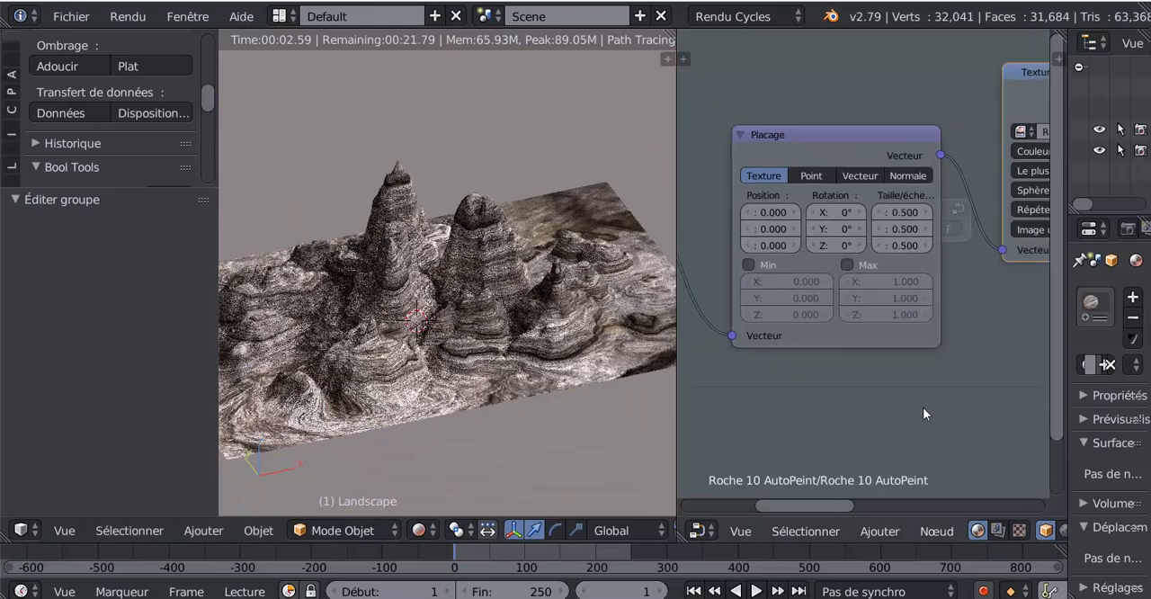
middle_click_drag(923, 414, 801, 395)
scroll(802, 394, "down", 2)
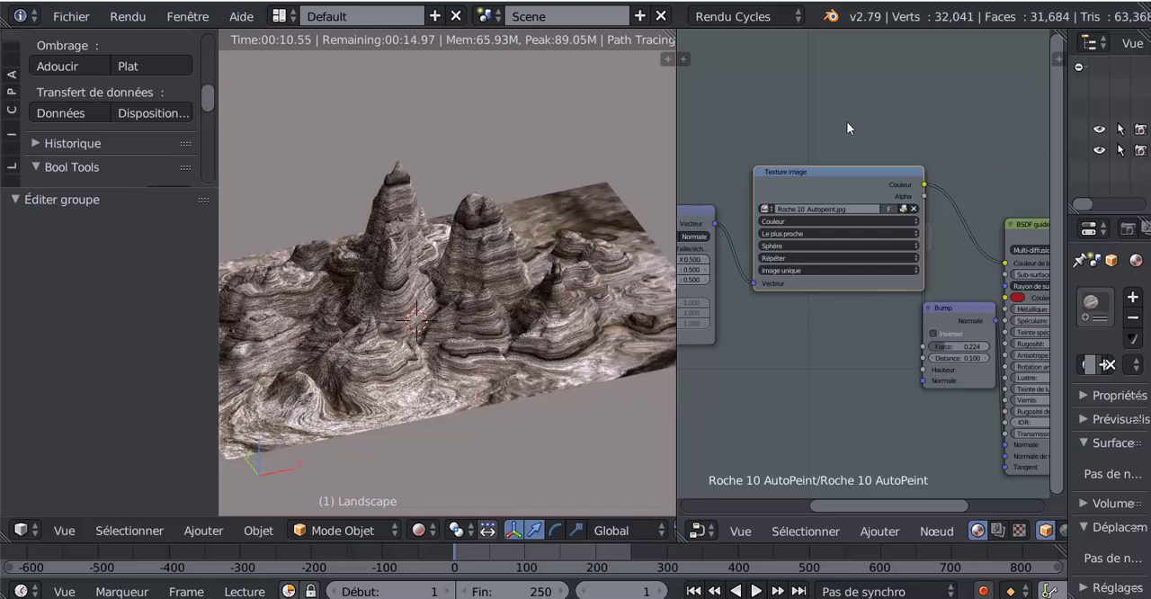
key("Tab")
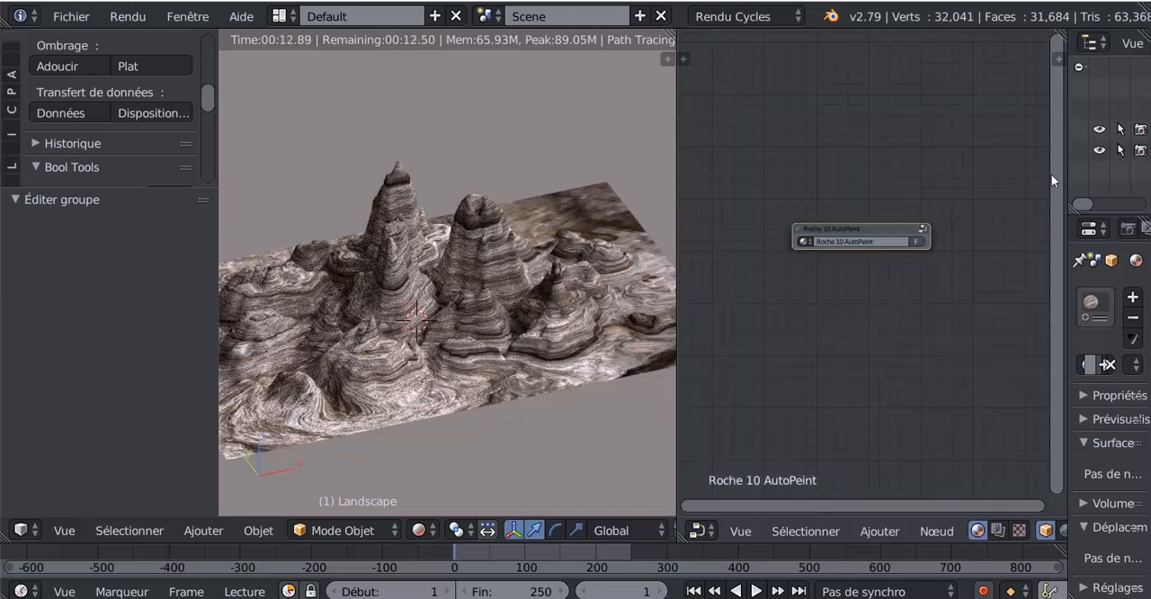
left_click_drag(1067, 184, 803, 203)
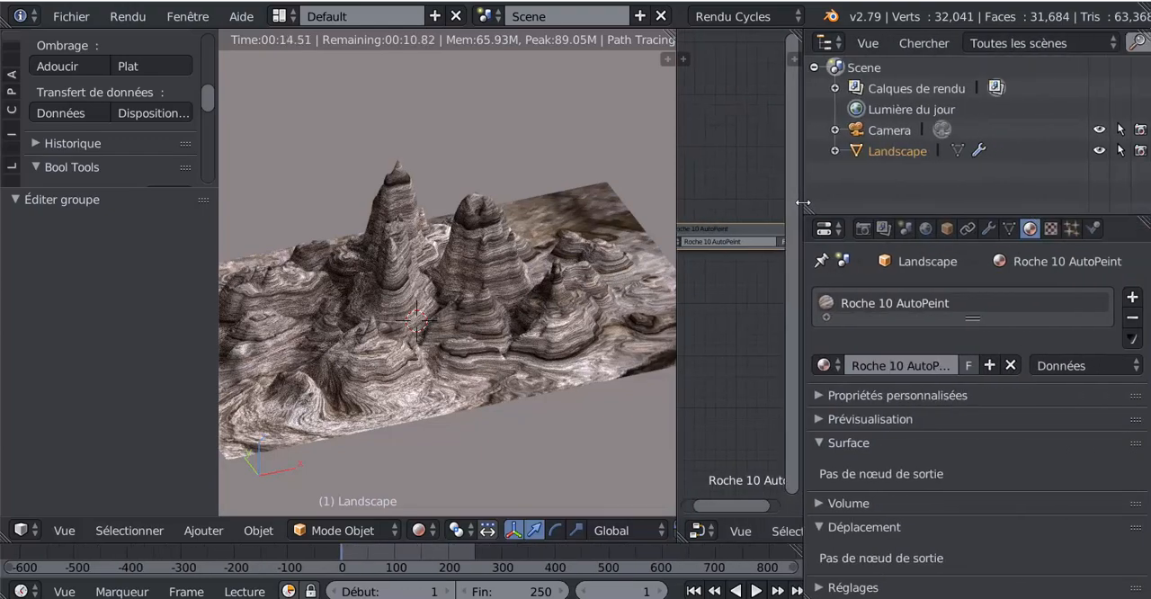
- Try Roche 5 AutoPeint and Roche 9 Lunaire AutoPeint on the landscape, then assign Roche 7 AutoPeint
left_click(822, 364)
left_click(895, 236)
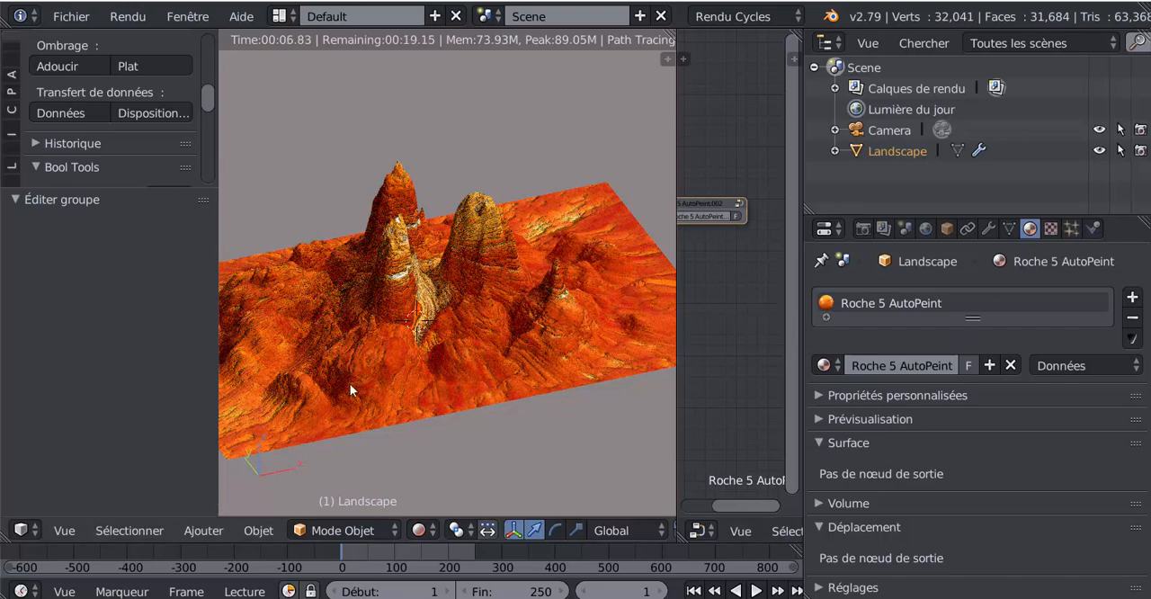
left_click(837, 367)
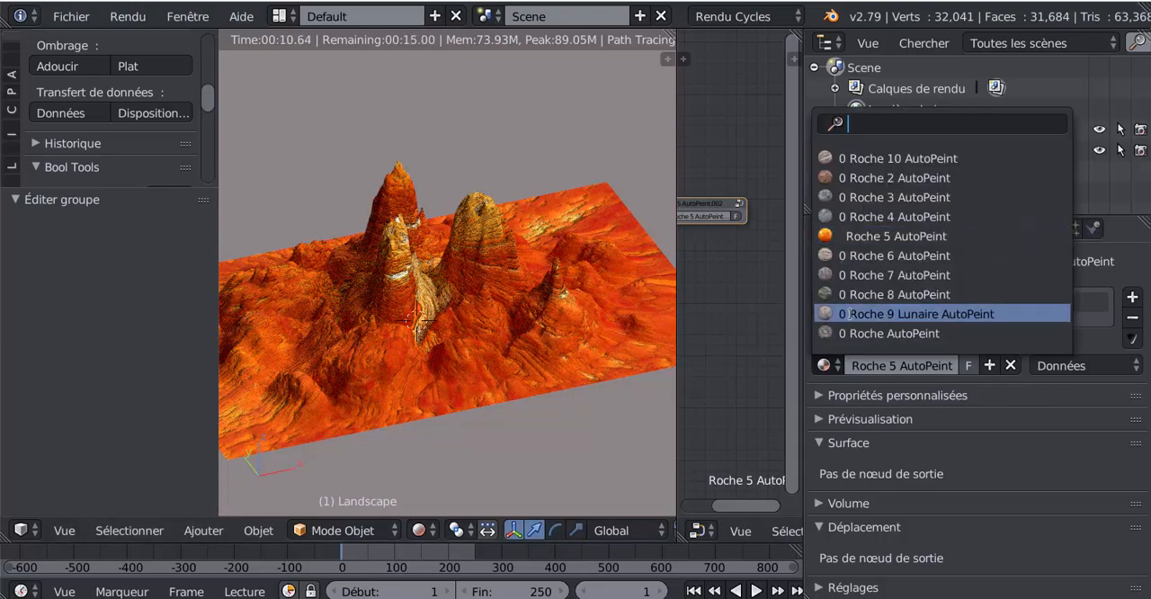
left_click(850, 314)
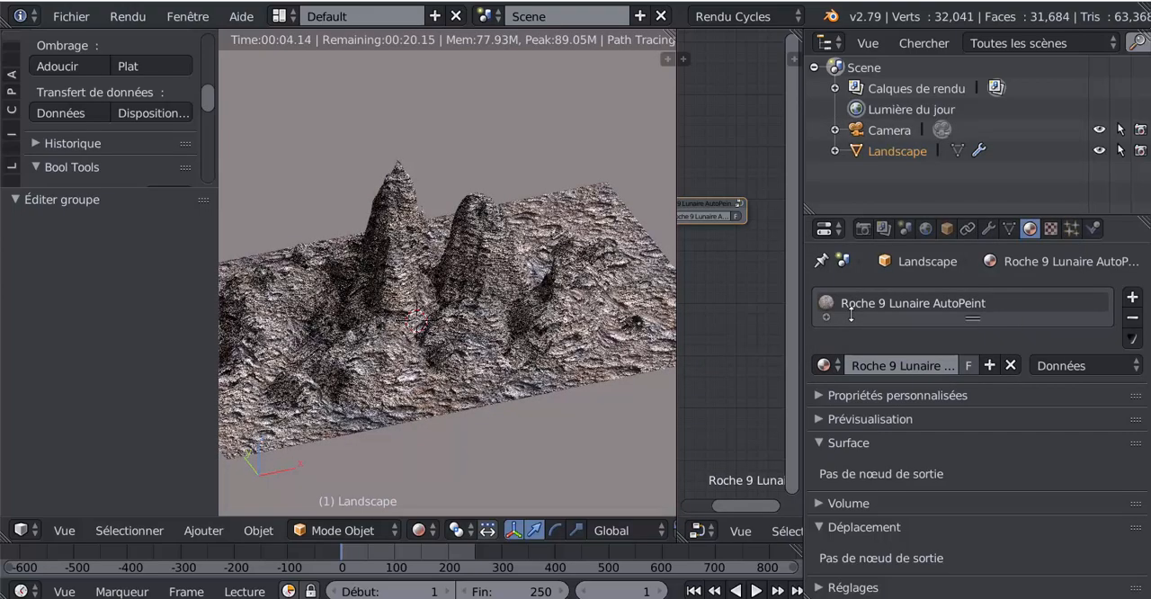
left_click(824, 365)
left_click(841, 275)
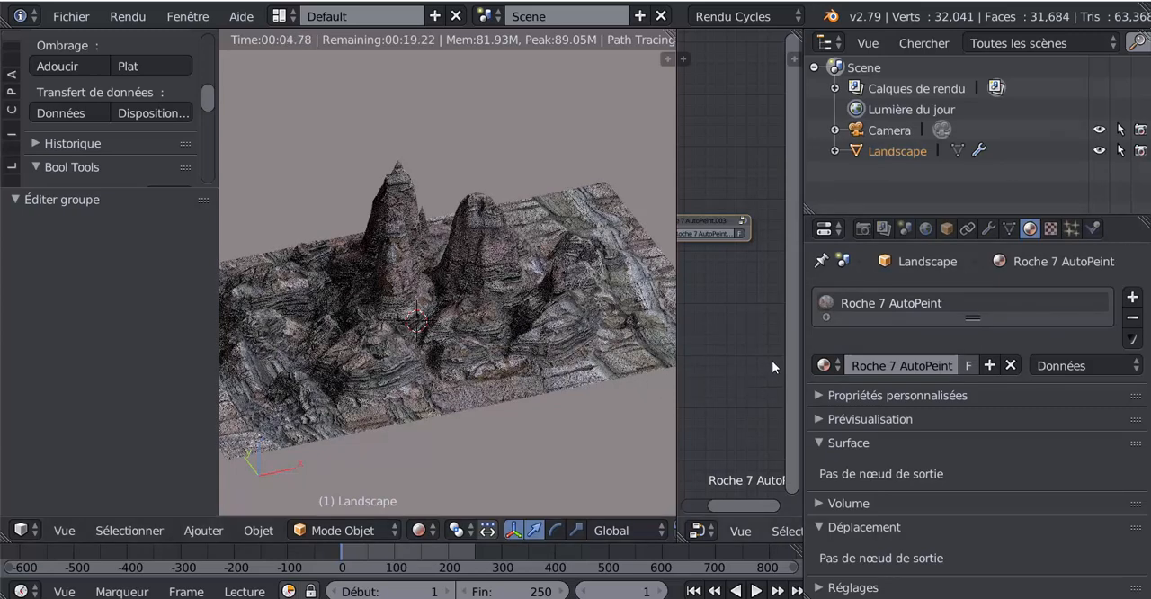
- Widen the node editor and open the Roche 7 AutoPeint group node for editing
left_click_drag(802, 332, 944, 331)
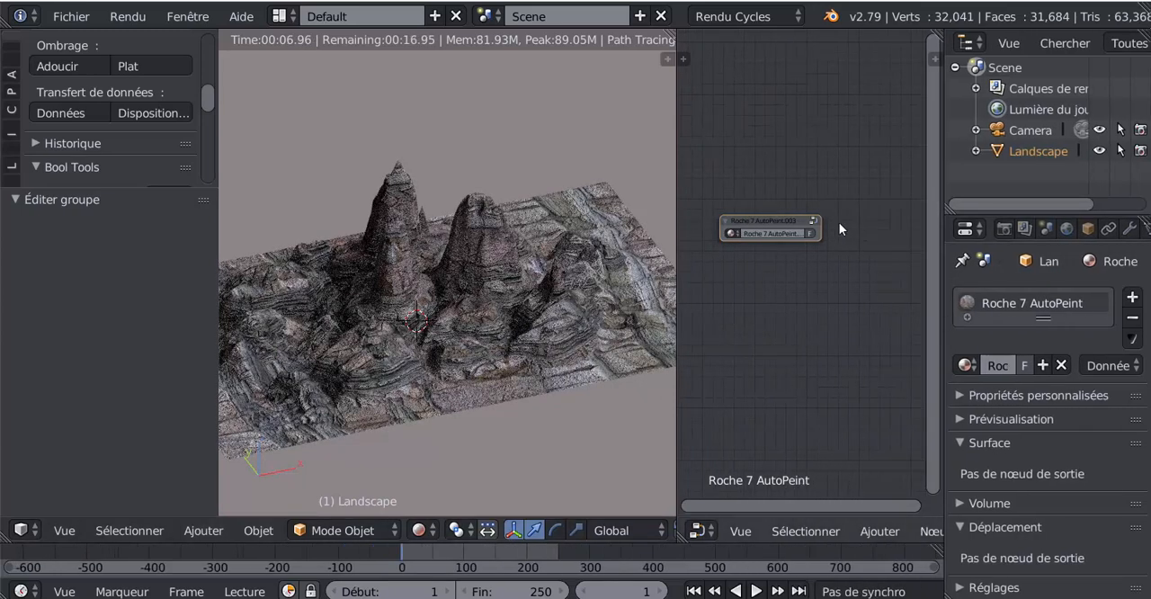
key("Tab")
scroll(811, 365, "down", 3)
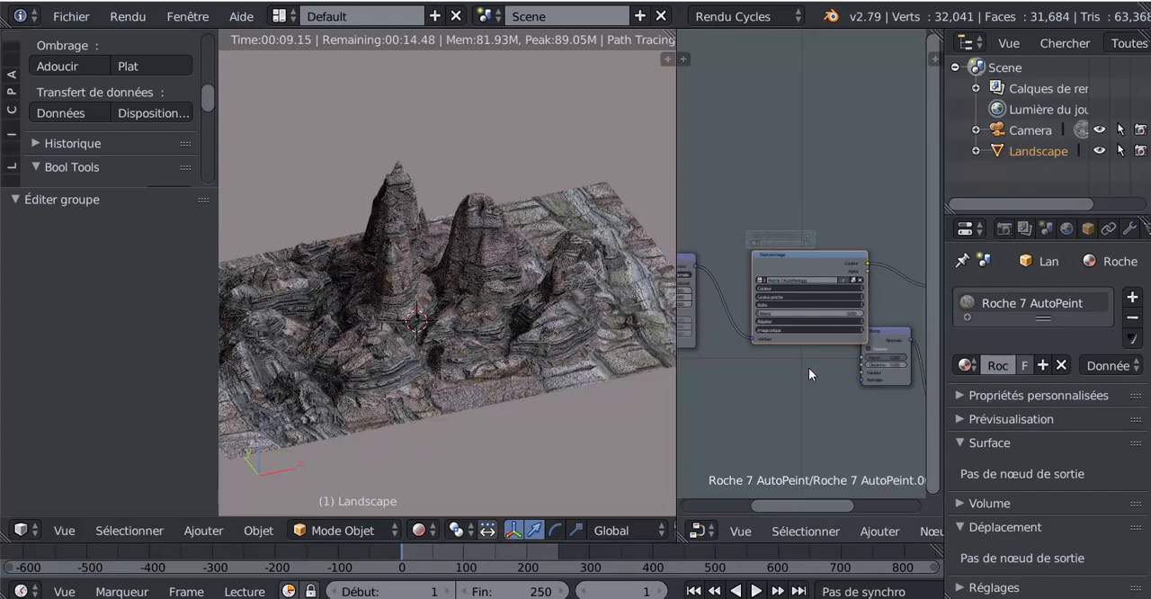
- Move the image texture node up so that it no longer overlaps the Bump node in the Roche 7 AutoPeint group
left_click_drag(827, 251, 796, 208)
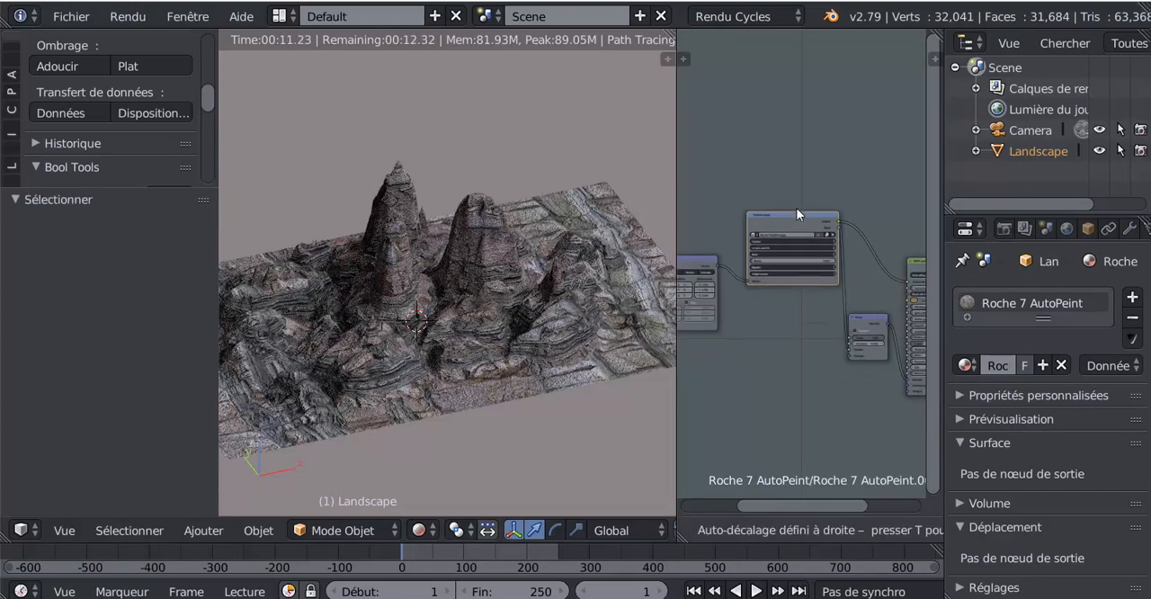
key("Tab")
key("Tab")
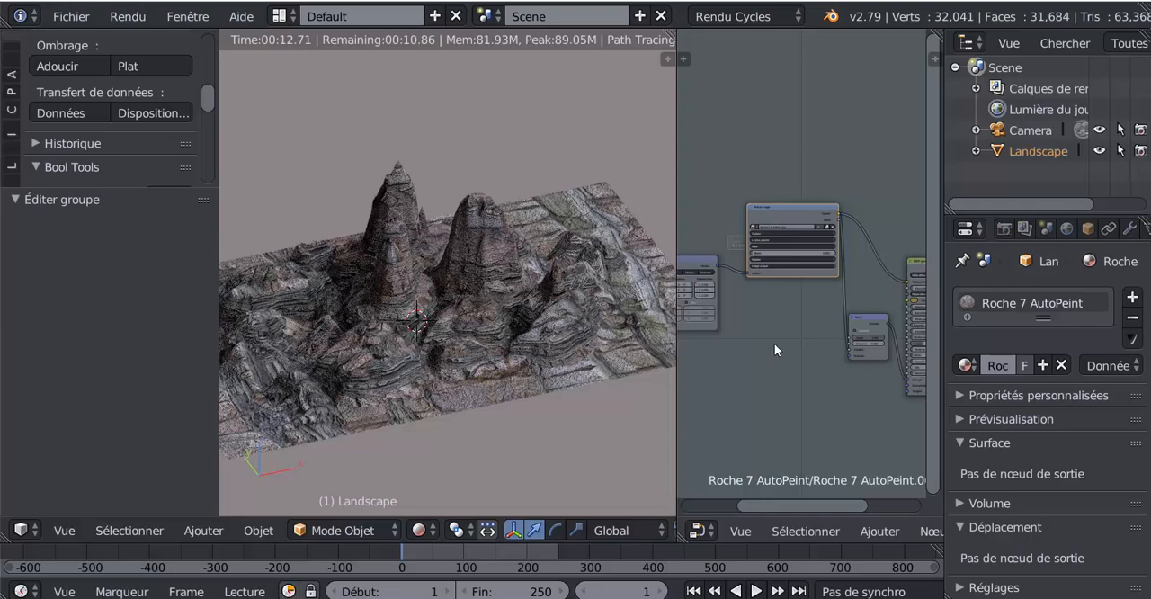
scroll(774, 303, "up", 1)
key("Tab")
key("Tab")
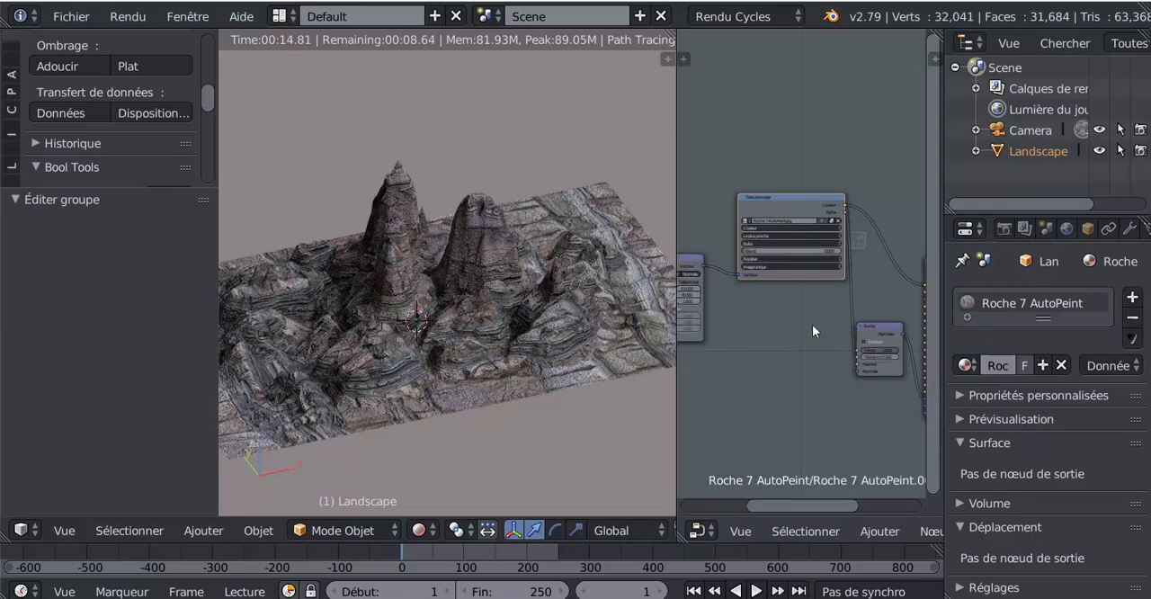
- Move the texture coordinate node away from the mapping node in the Roche 7 AutoPeint group so they no longer crowd each other
scroll(807, 325, "up", 1)
middle_click_drag(774, 347, 901, 354)
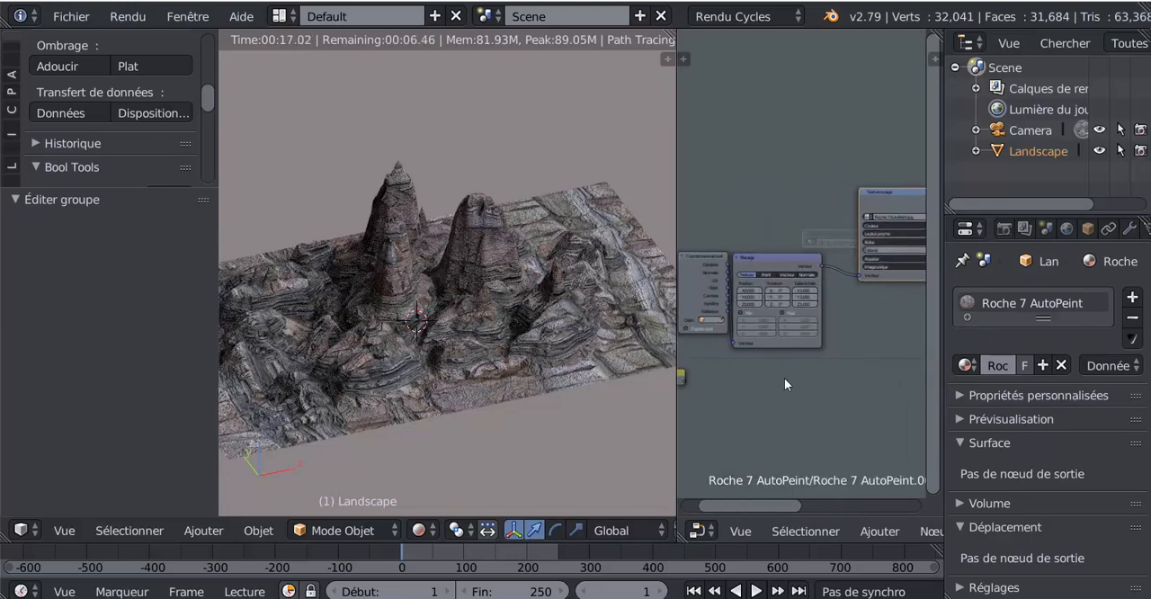
middle_click_drag(785, 377, 854, 365)
scroll(815, 342, "up", 8)
left_click_drag(736, 234, 710, 240)
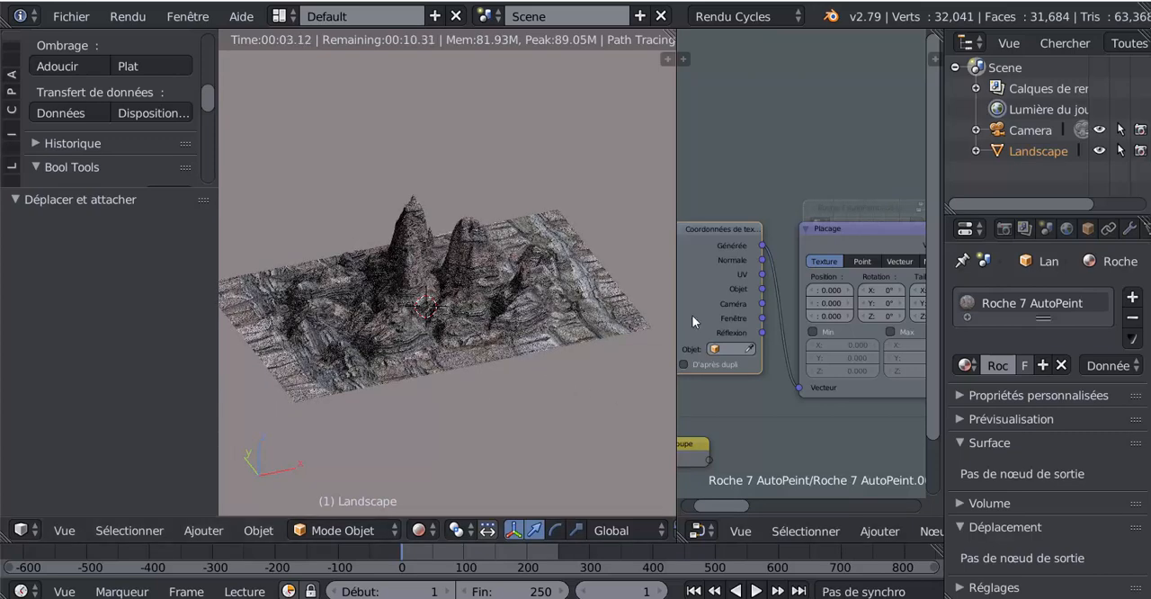
scroll(915, 178, "down", 1)
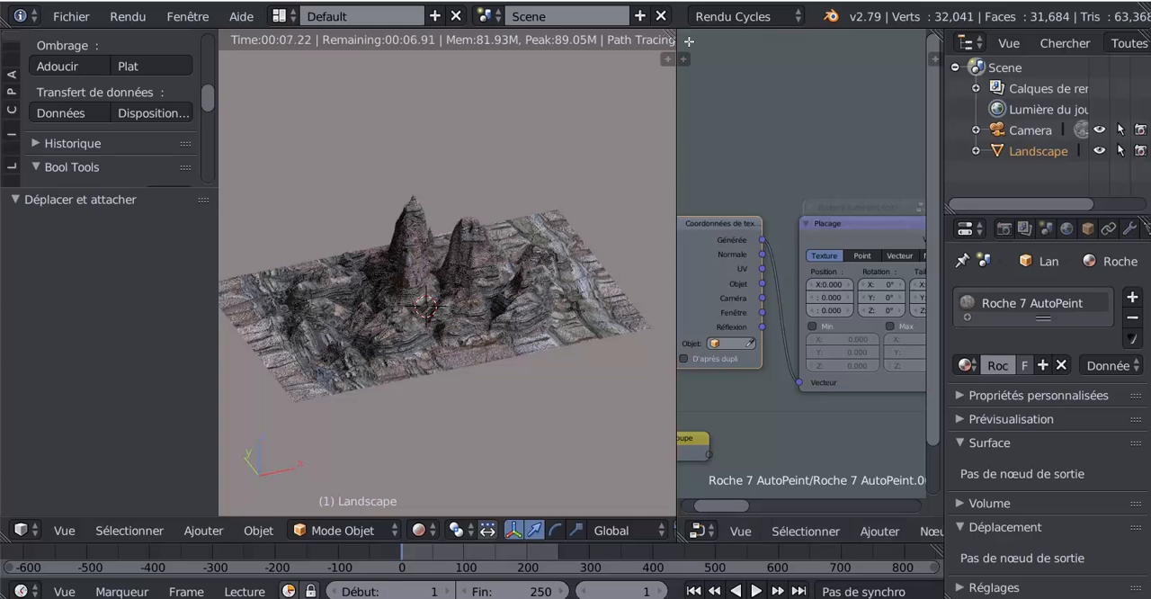
- Switch the node editor area to the UV/Image editor and widen the properties area
left_click(699, 532)
left_click(763, 376)
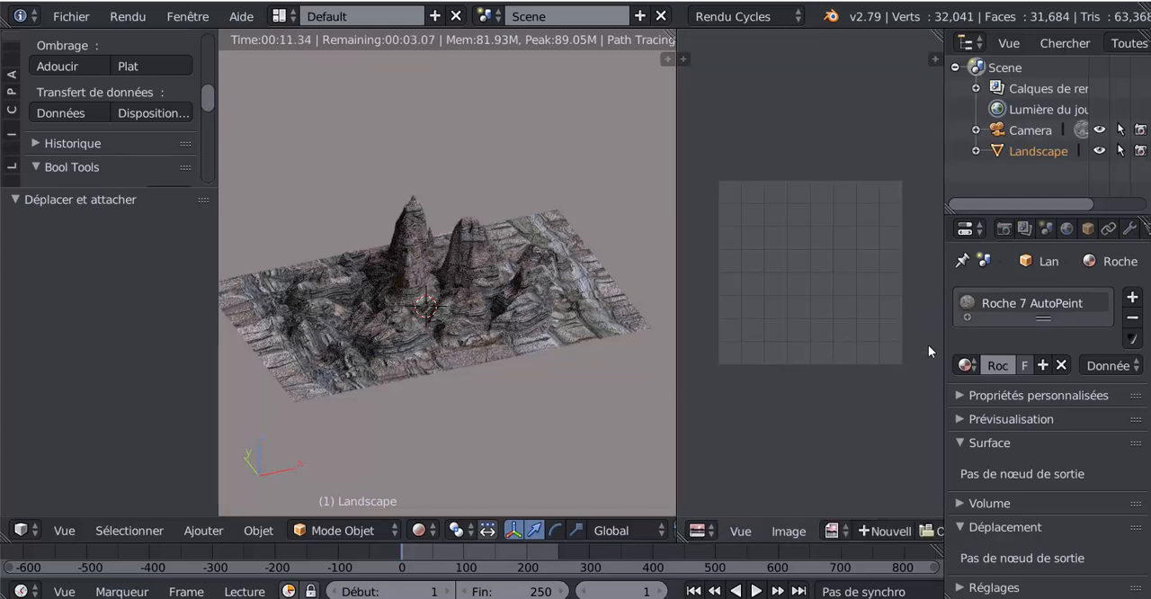
left_click_drag(941, 345, 848, 353)
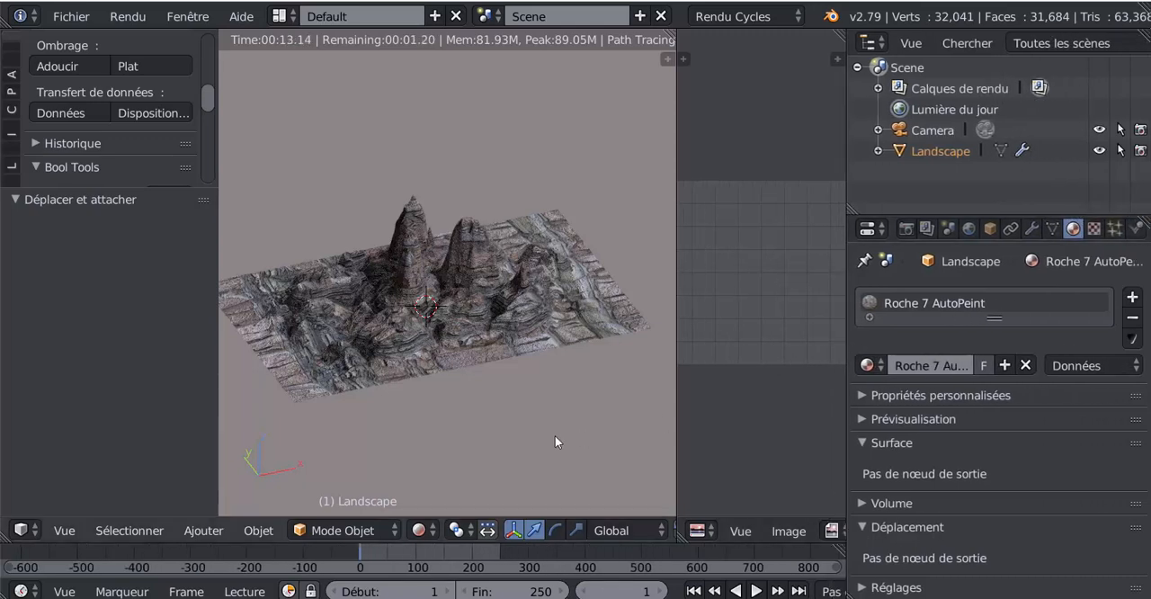
- Add a second material slot with a new material to the landscape and set its diffuse colour to an image texture
left_click(1133, 299)
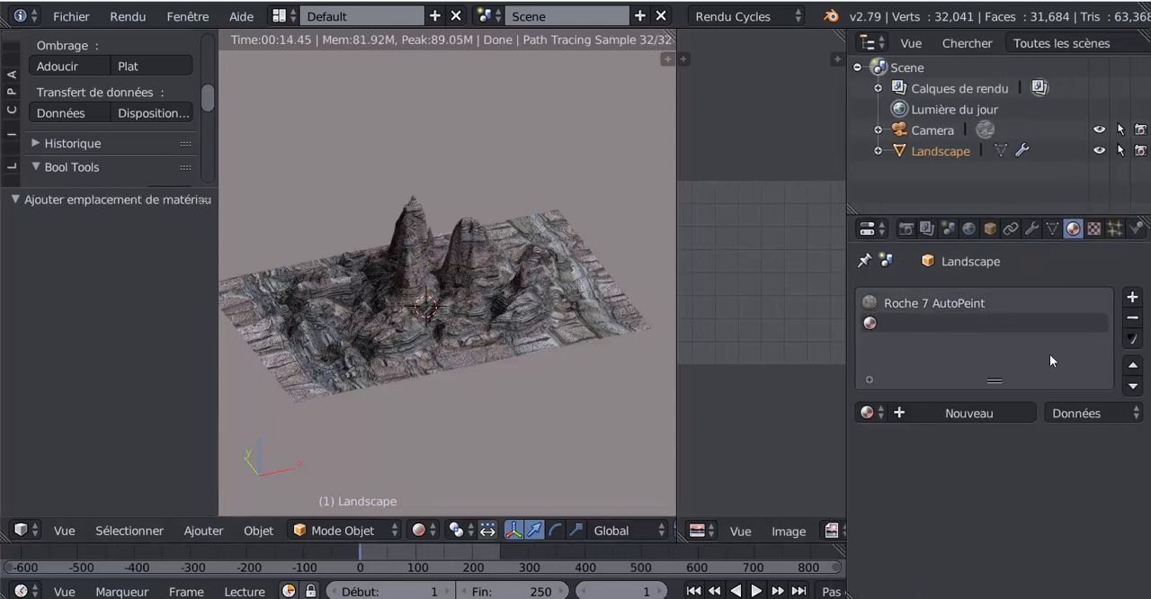
left_click(866, 413)
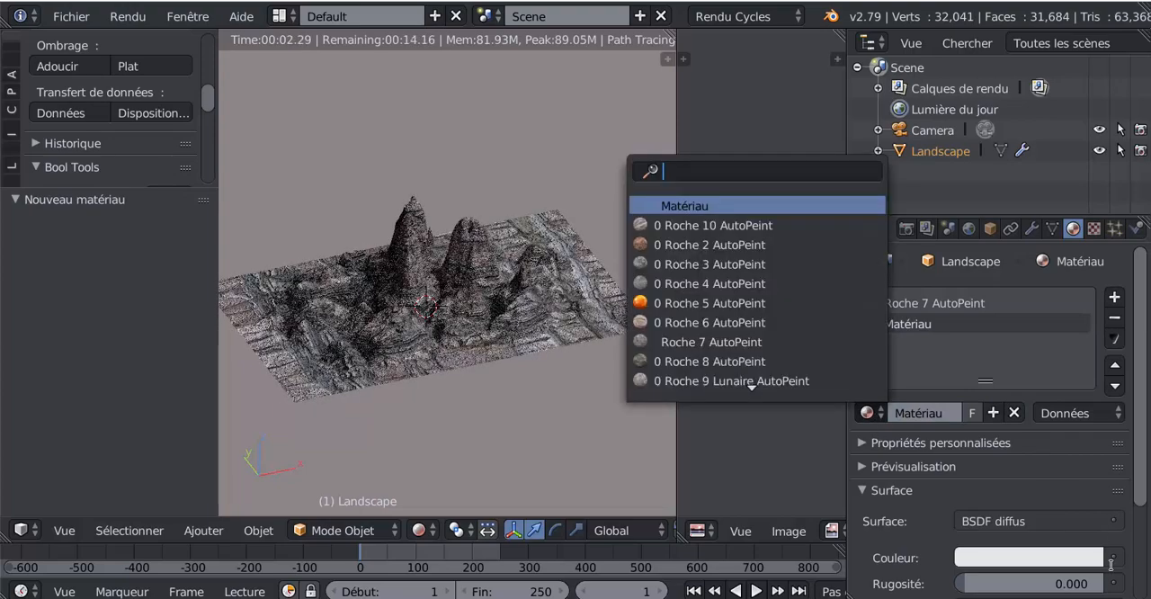
left_click(1113, 558)
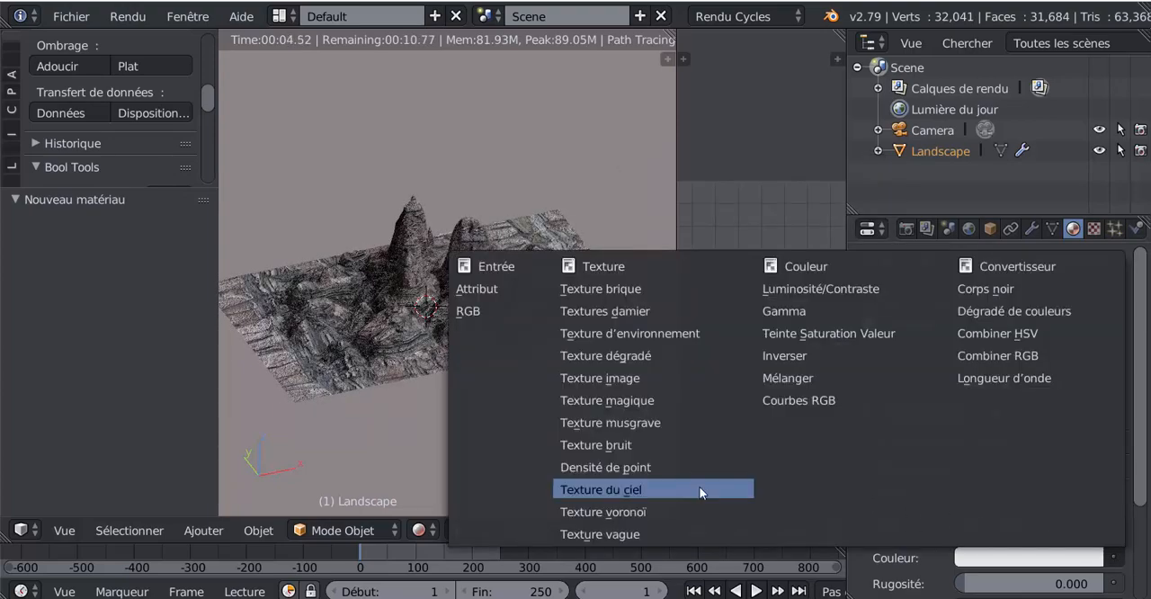
left_click(614, 378)
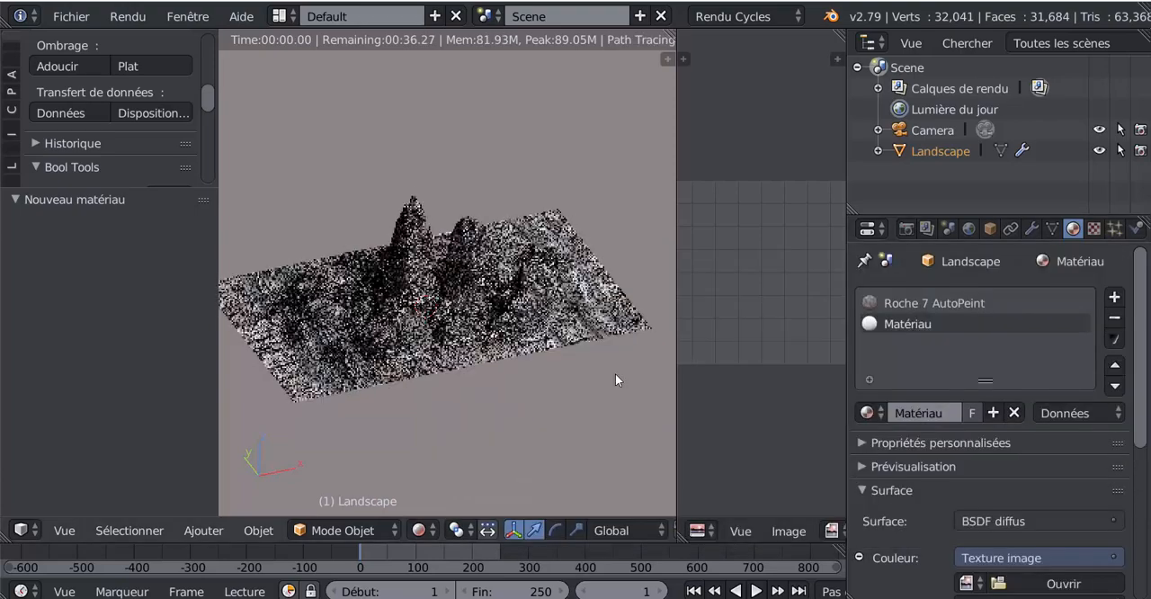
- Load TexturesCom_LandscapeMountains0345_2_alphamasked_S.png from the desktop folder into the image texture, browsing the files as thumbnails
scroll(1034, 386, "down", 3)
scroll(1058, 415, "down", 3)
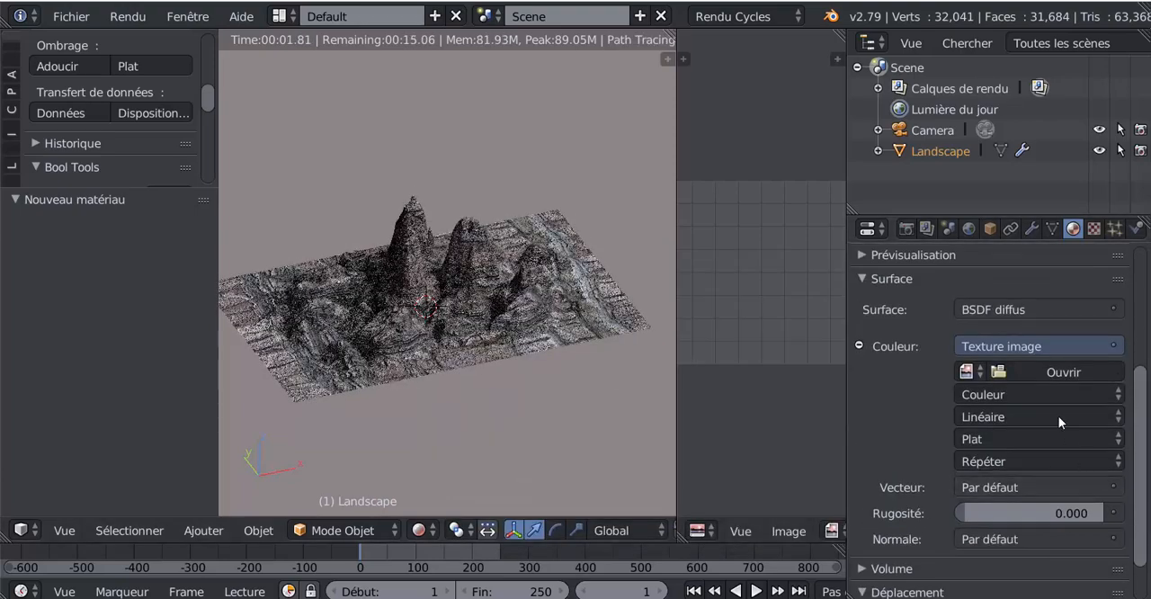
left_click(1050, 372)
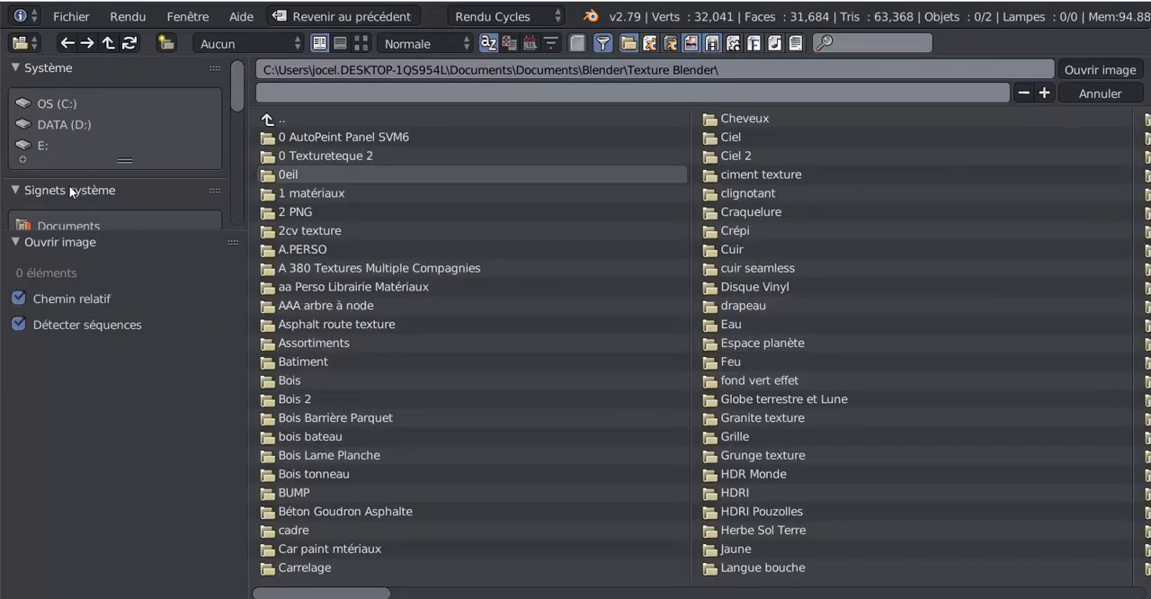
scroll(94, 188, "down", 3)
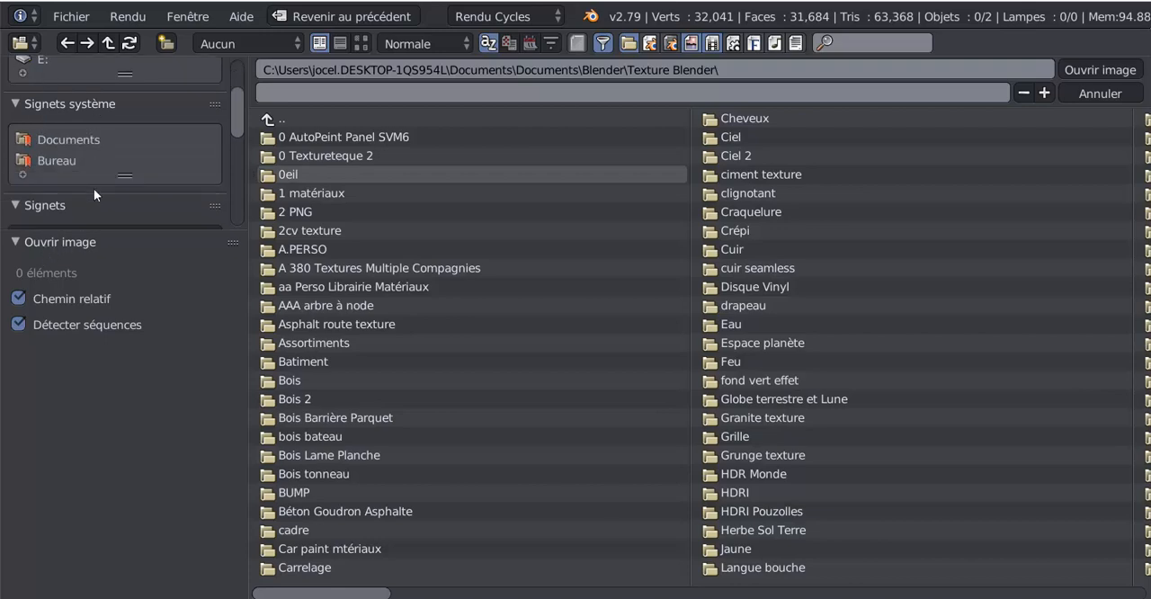
left_click(56, 161)
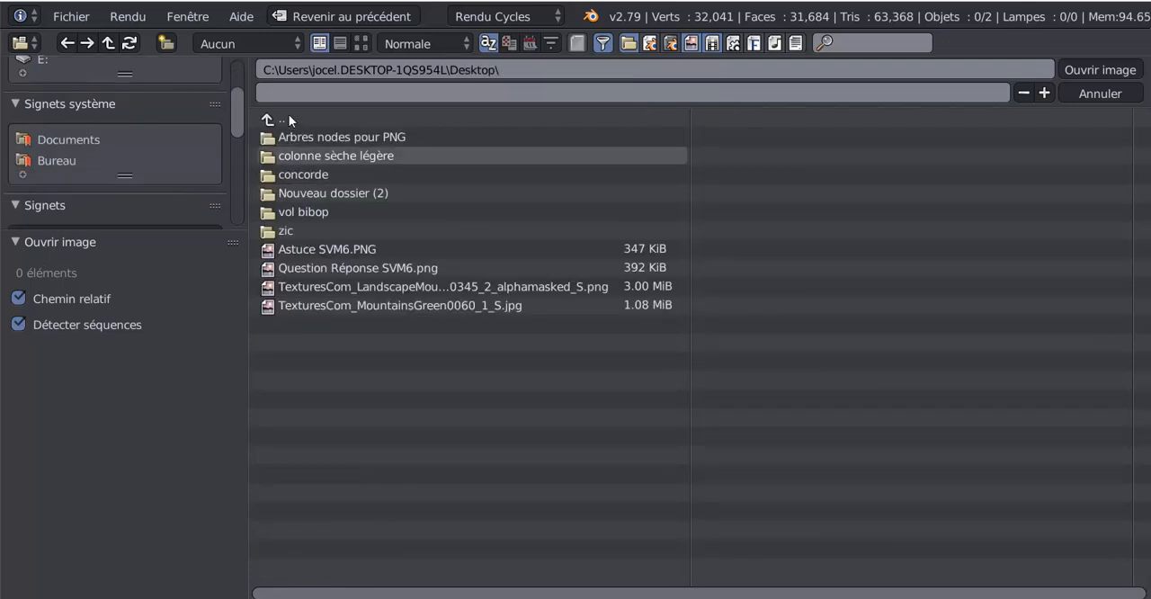
left_click(361, 43)
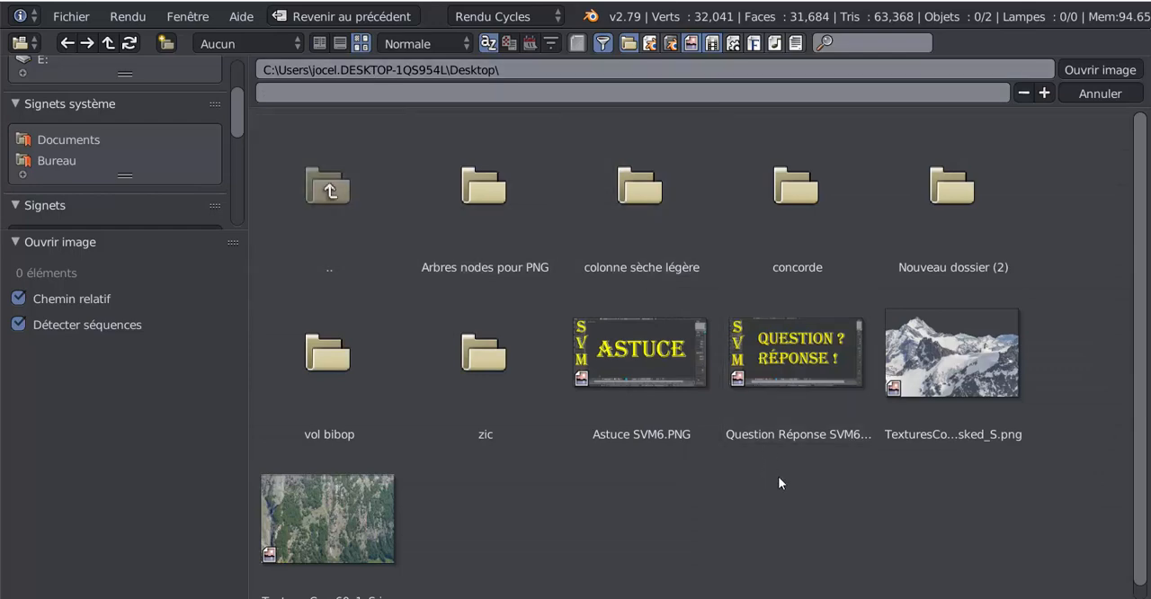
left_click(959, 344)
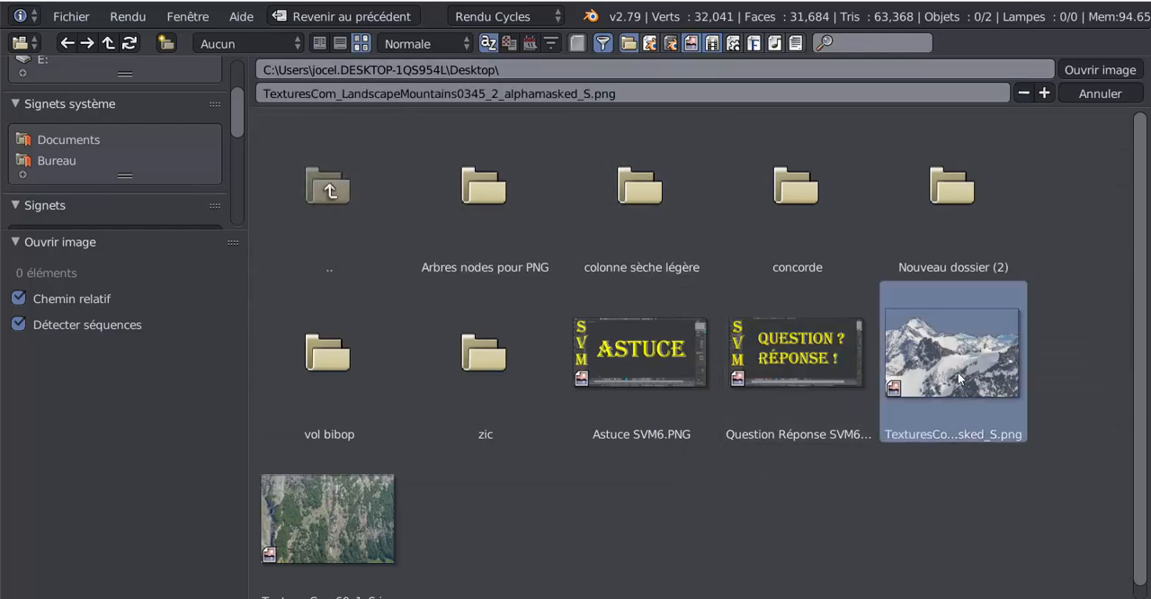
left_click(1079, 69)
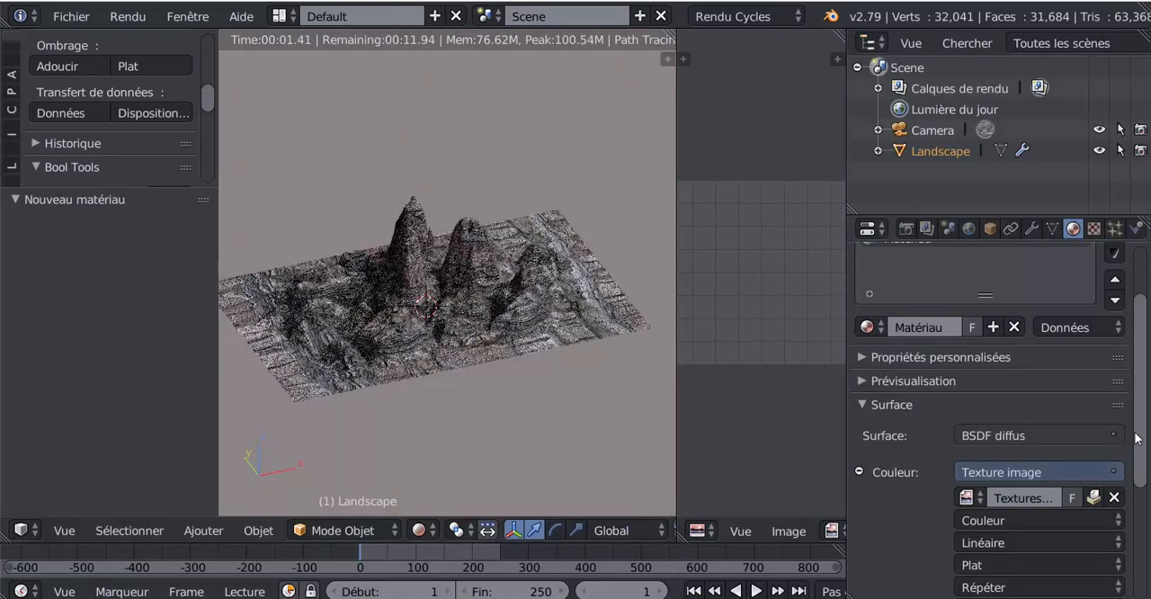
- Set the image texture's vector to the UV output of the texture coordinates
scroll(1136, 438, "down", 5)
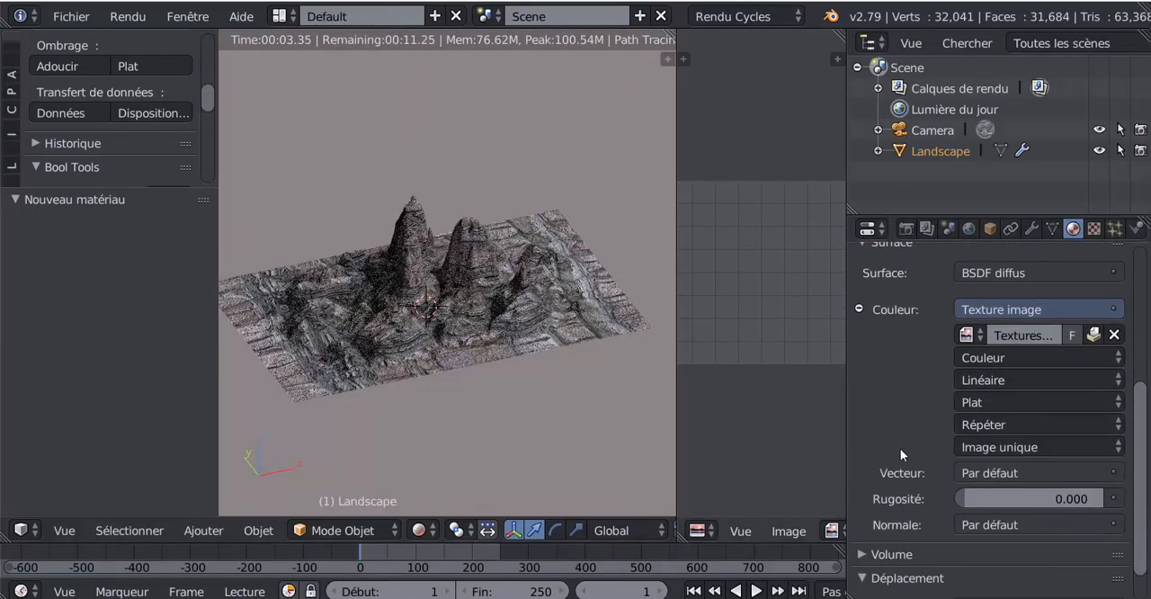
left_click(1027, 447)
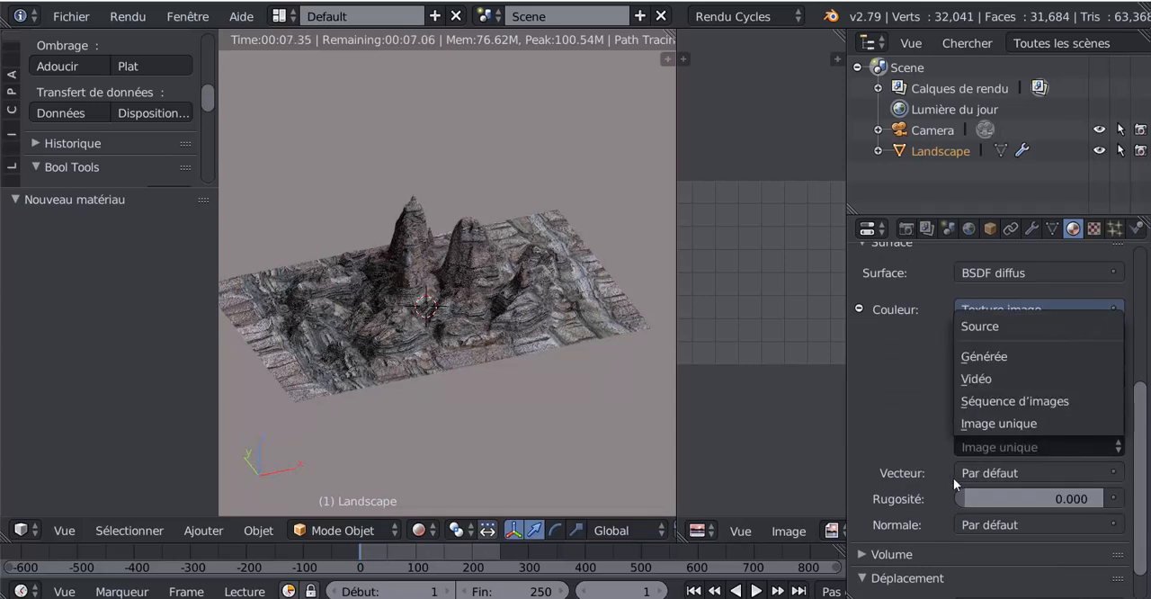
left_click(997, 473)
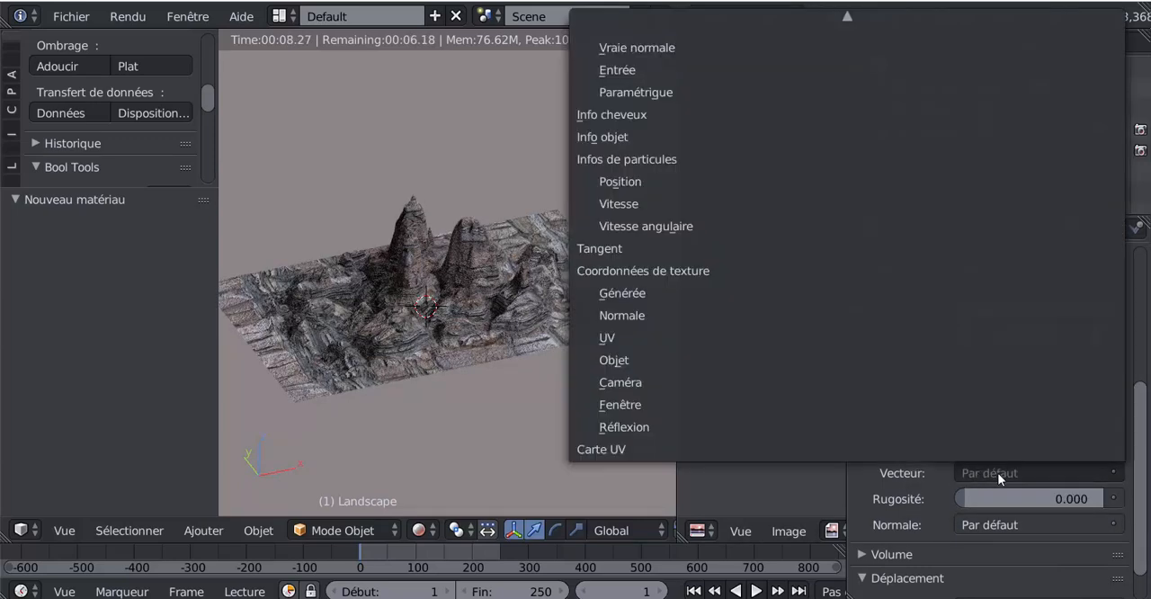
left_click(661, 337)
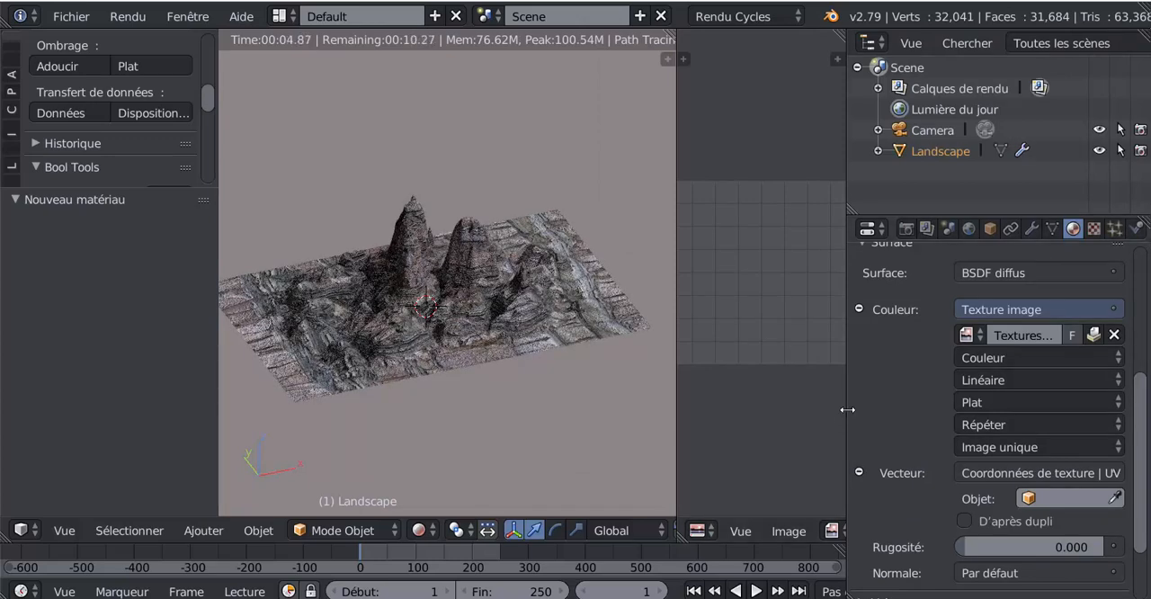
- Widen the image editor and show the snowy TexturesCom landscape mountains image in it, fitted to the area
left_click_drag(847, 410, 985, 396)
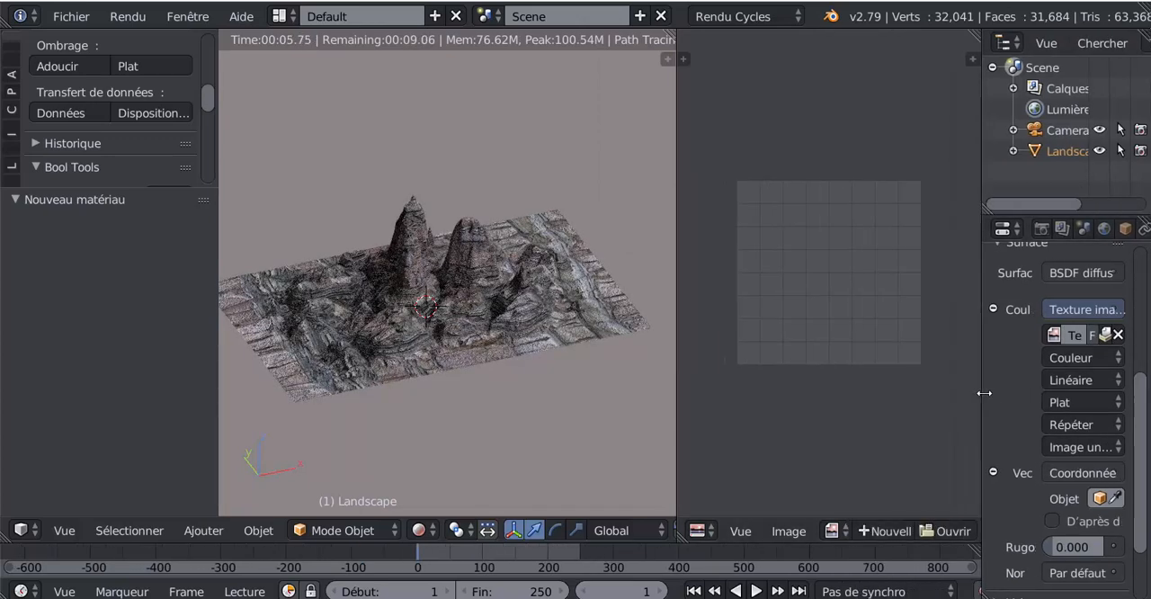
left_click(834, 530)
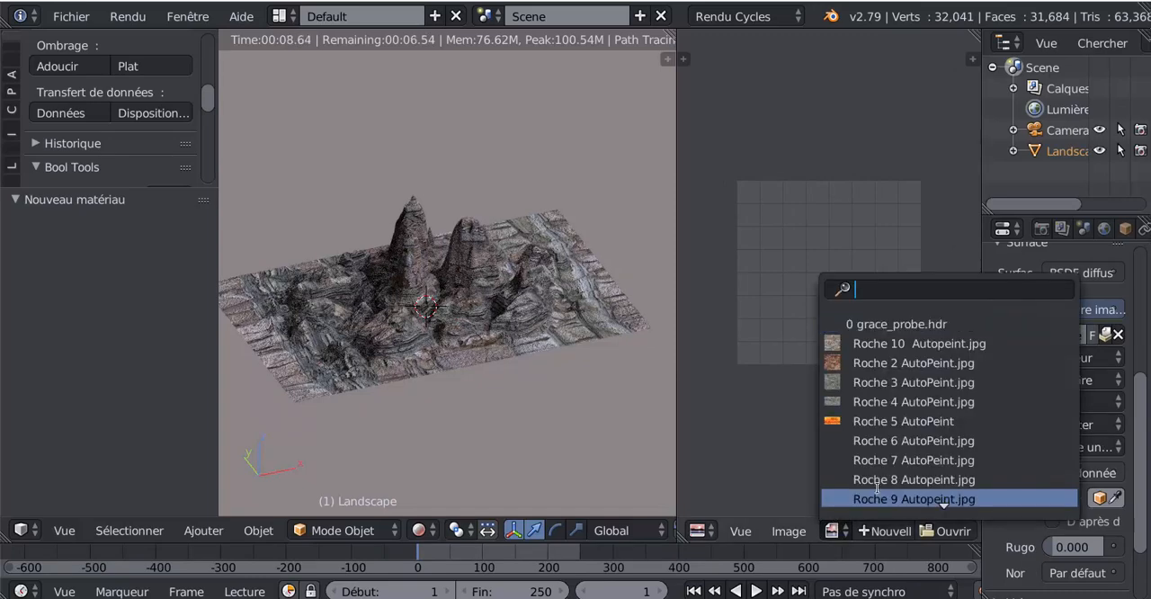
scroll(877, 490, "down", 2)
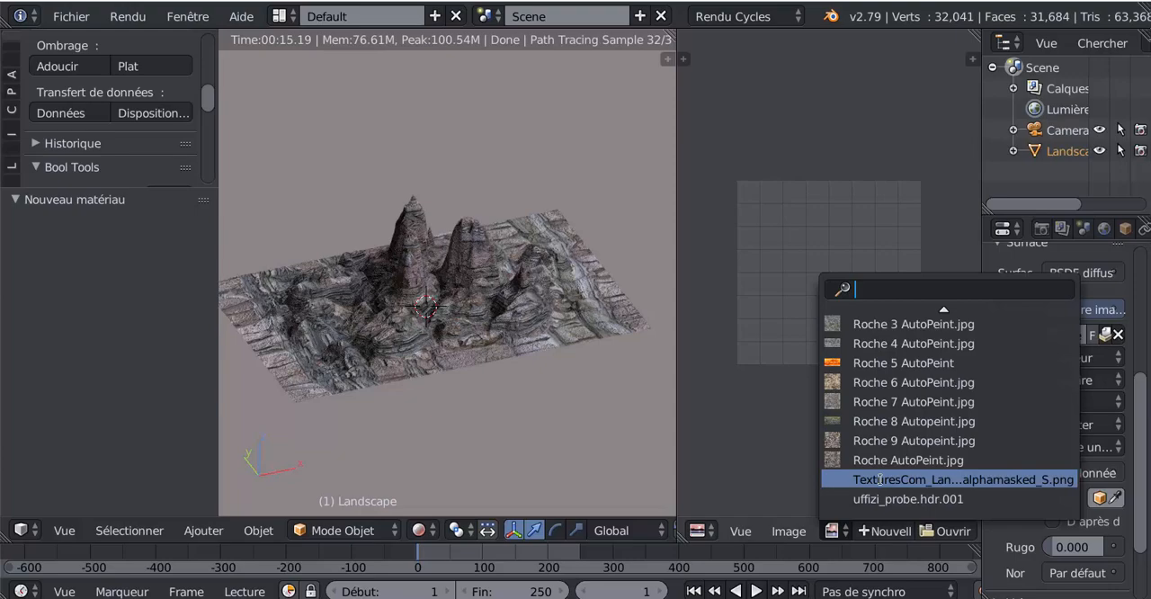
left_click(880, 479)
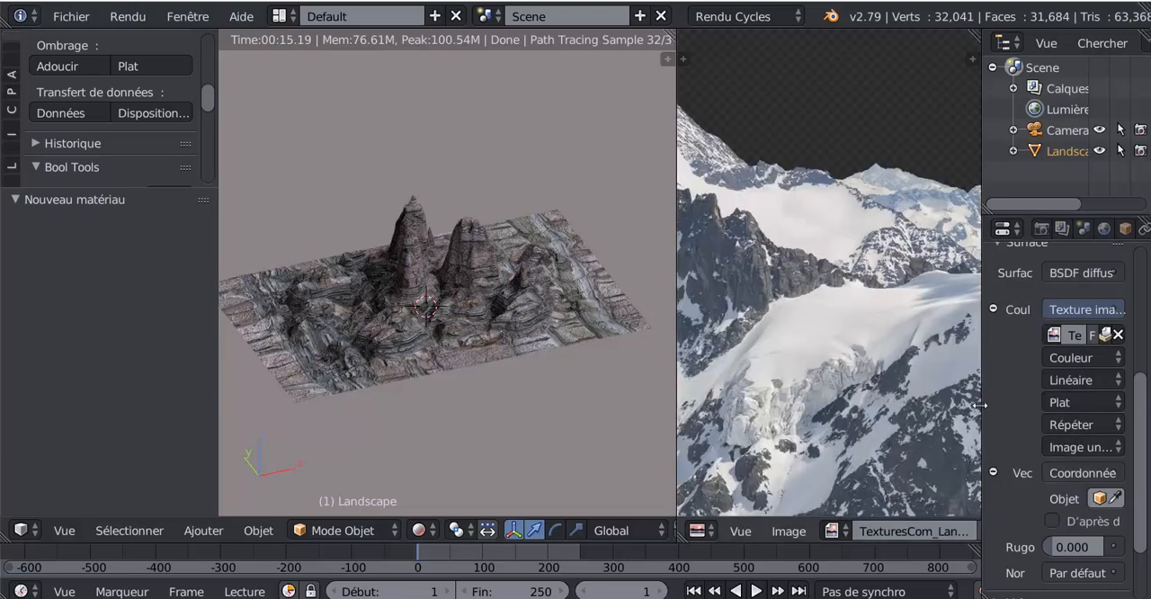
key("Home")
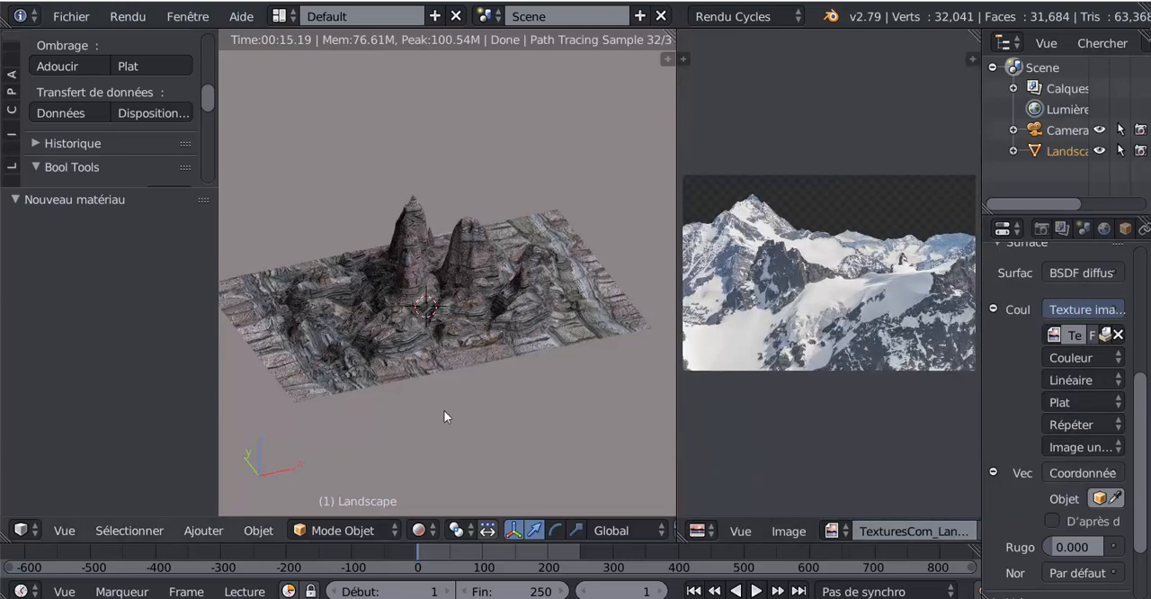
- View the landscape from the top in Edit Mode with solid viewport shading
key("KP_7")
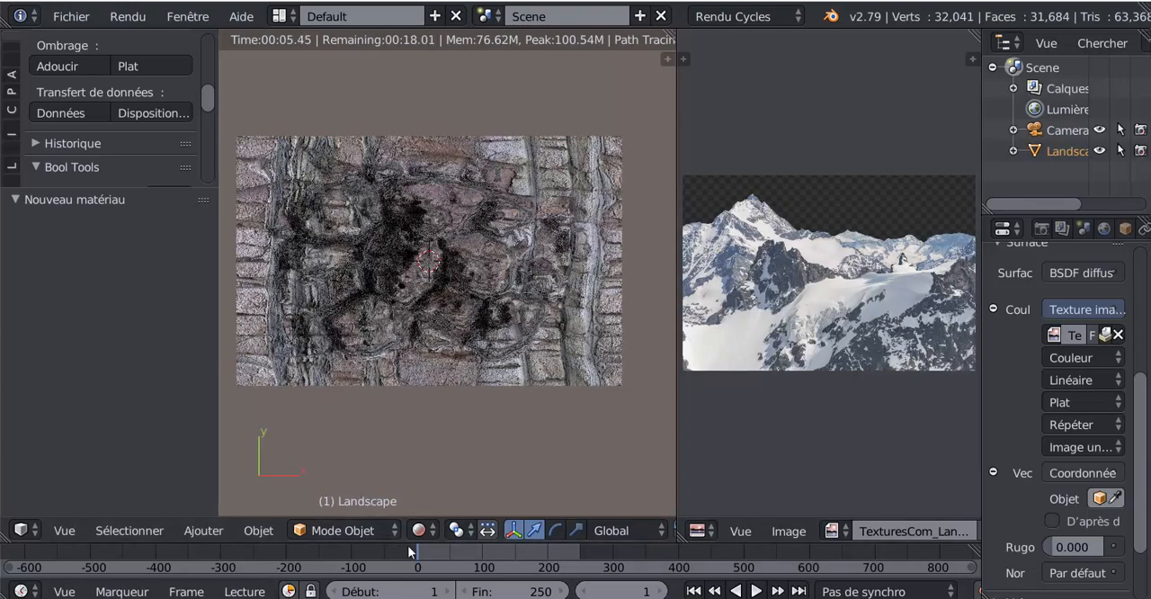
left_click(341, 531)
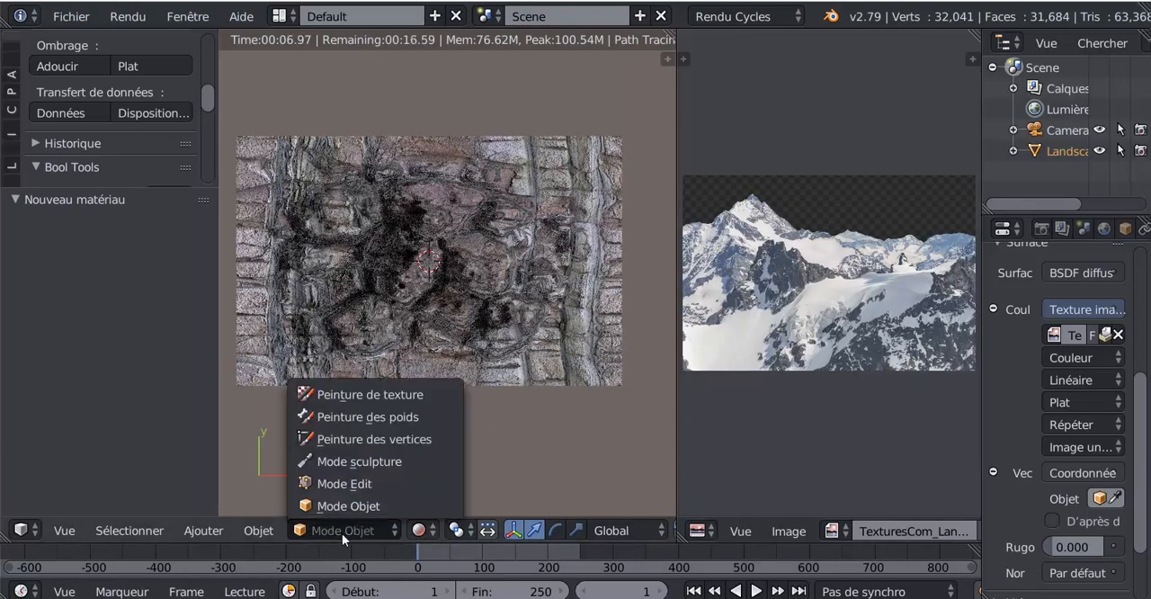
left_click(340, 483)
left_click(425, 535)
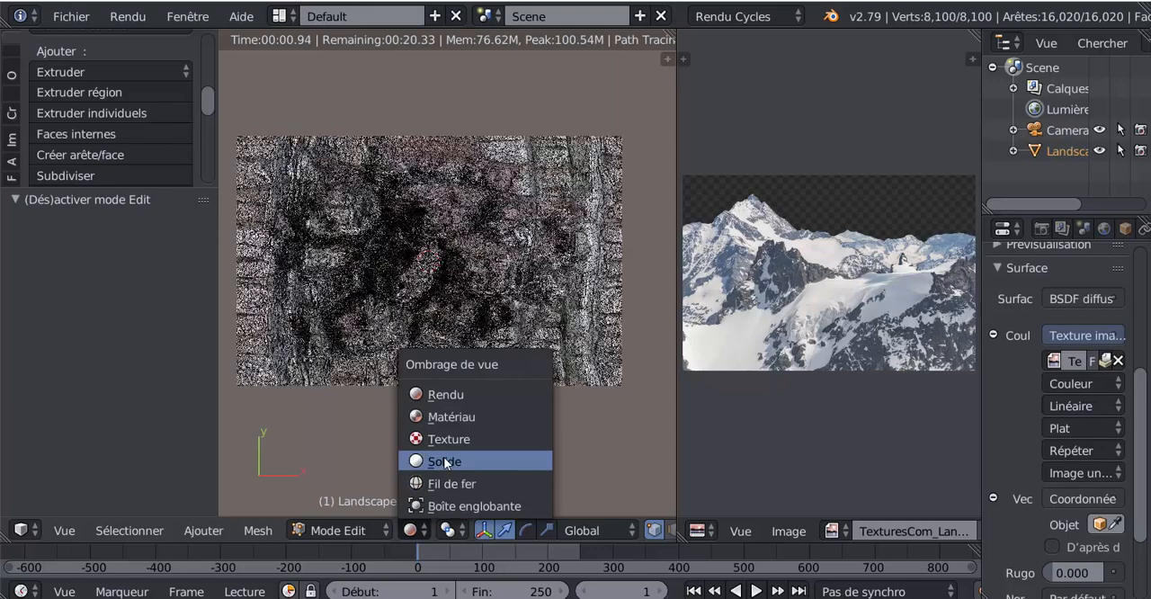
left_click(444, 457)
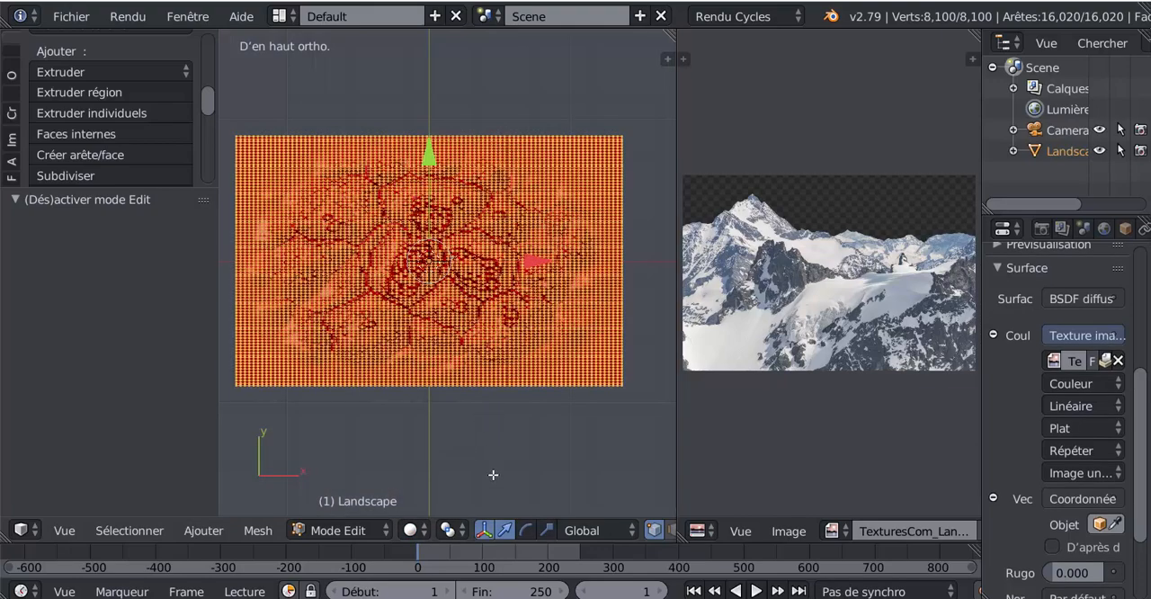
- Select the landscape's whole mesh and UV unwrap it with Project from View
key("a")
key("a")
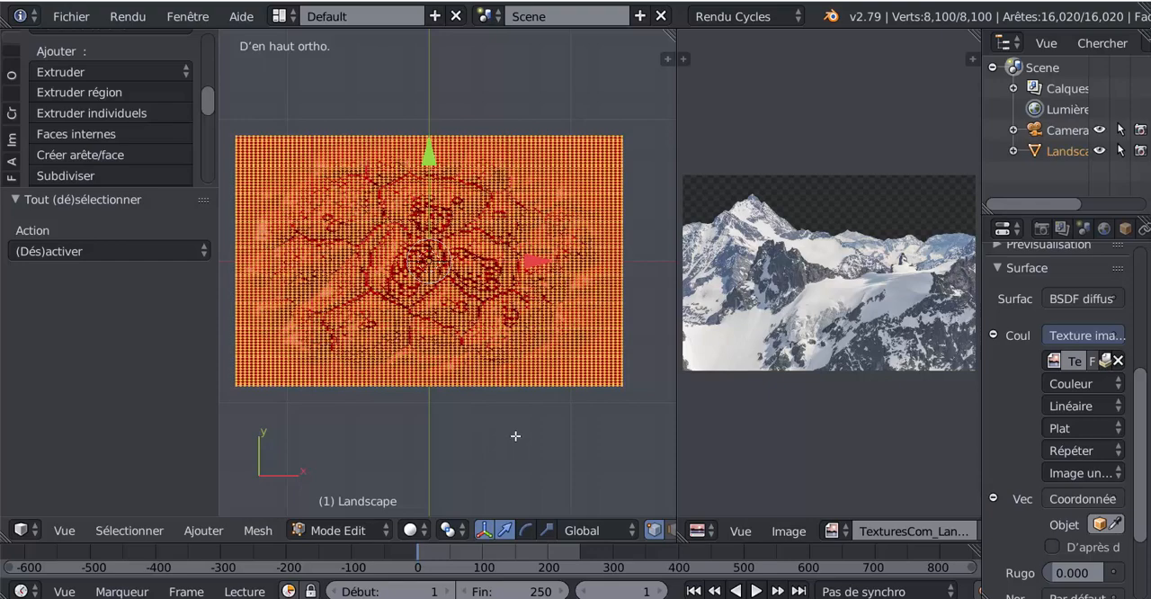
left_click(260, 531)
mouse_move(282, 362)
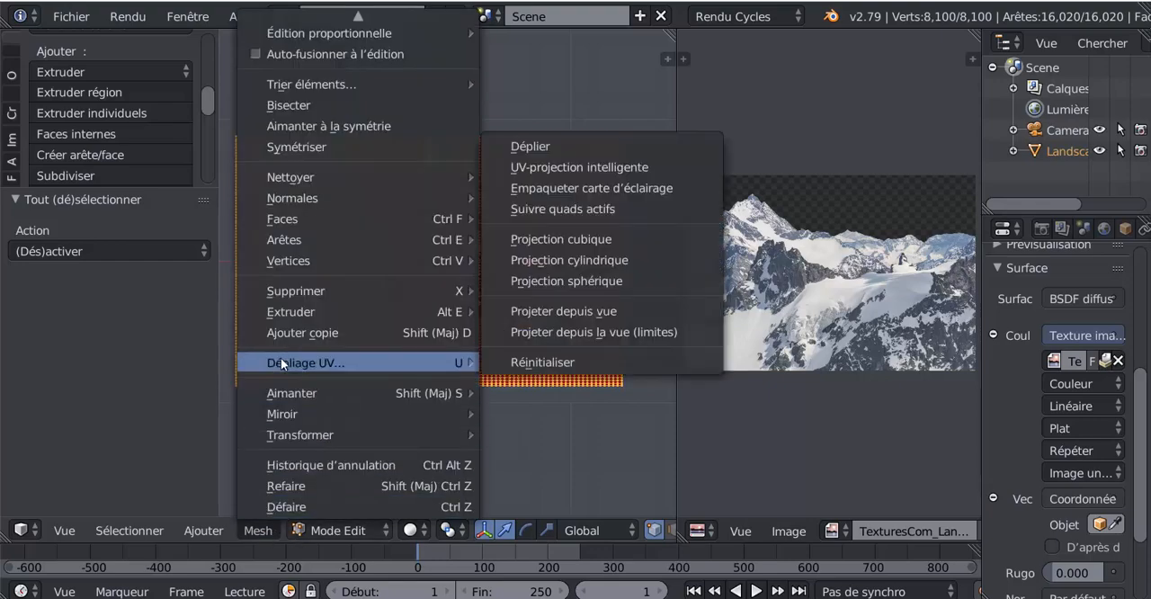
left_click(586, 315)
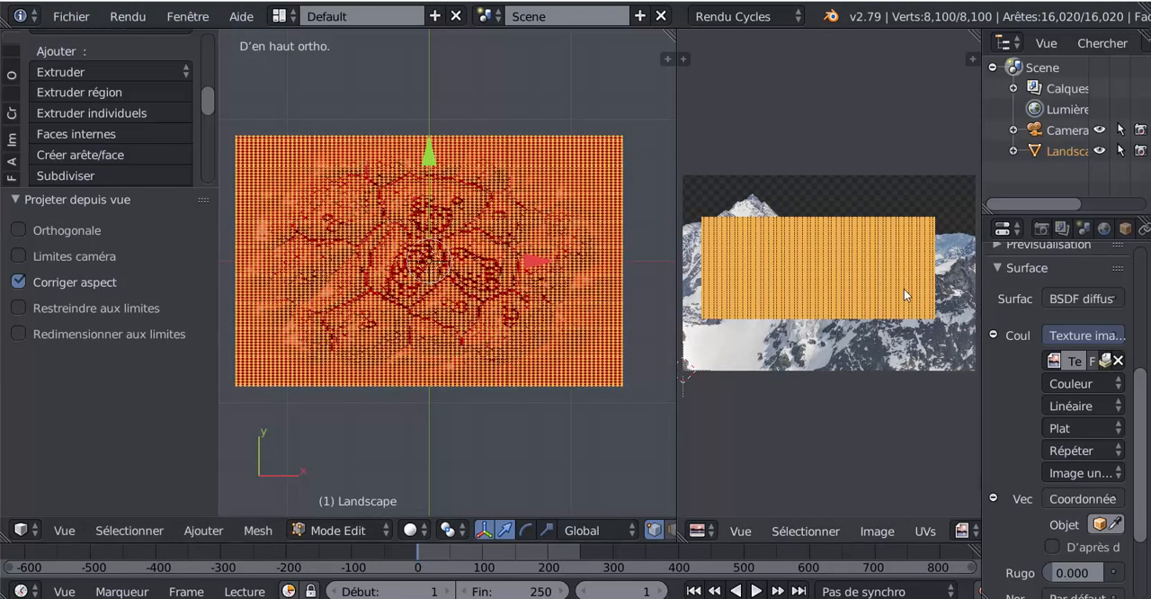
- Scale the UV layout by about 0.813 and move it by about 0.107 in X and -0.225 in Y onto the mountain image
key("s")
left_click(886, 459)
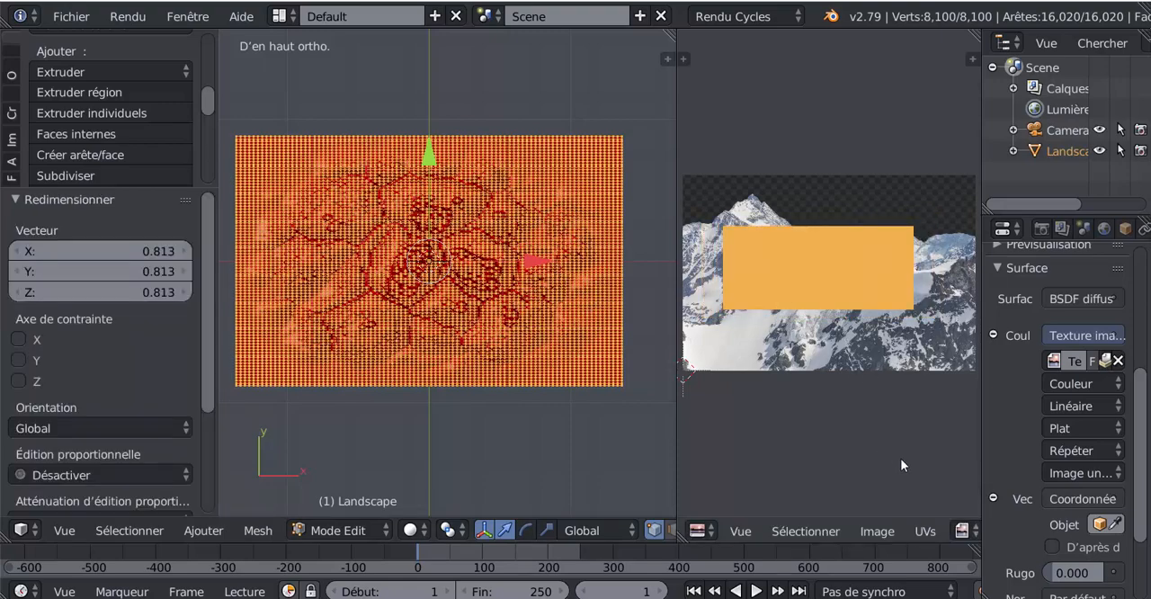
key("g")
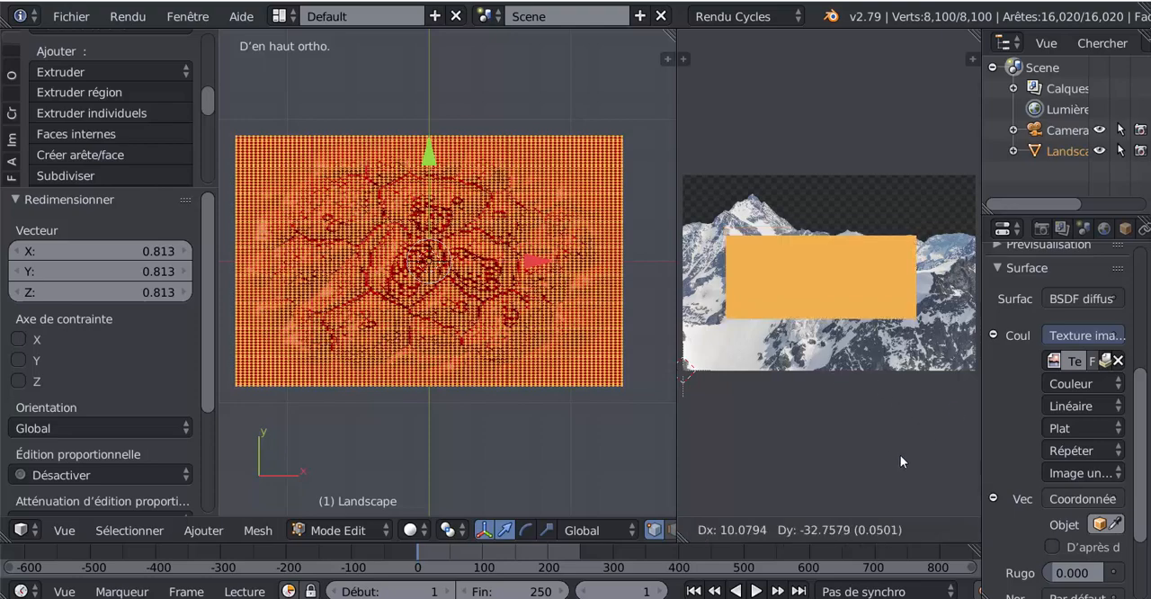
left_click(909, 464)
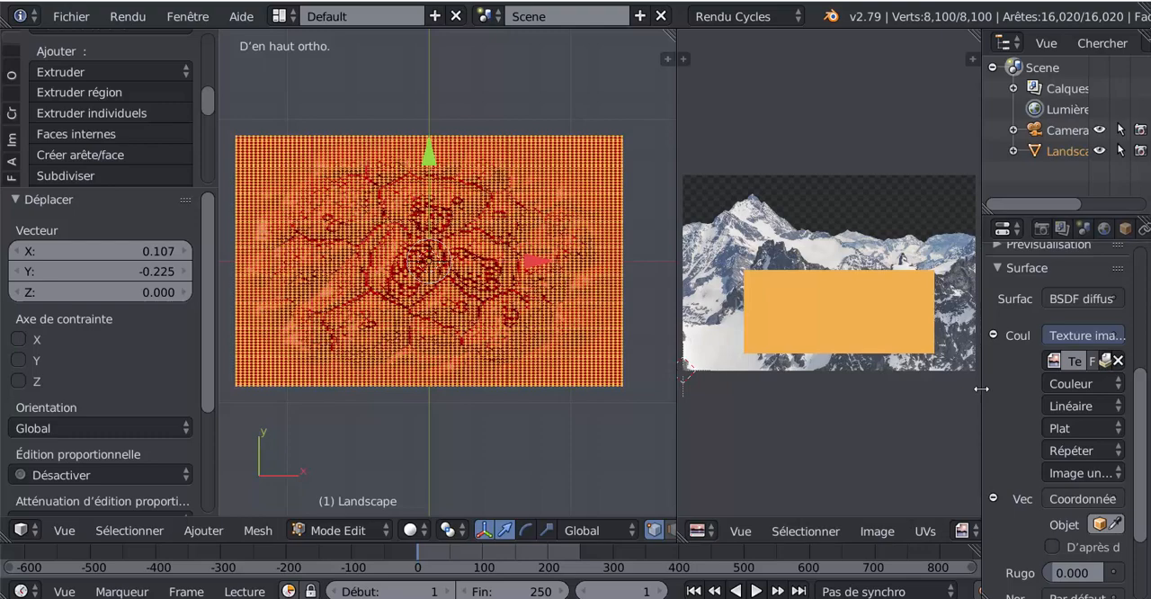
- Display the landscape in Object Mode with Texture viewport shading and widen the properties area
left_click_drag(981, 388, 852, 388)
scroll(1140, 415, "up", 5)
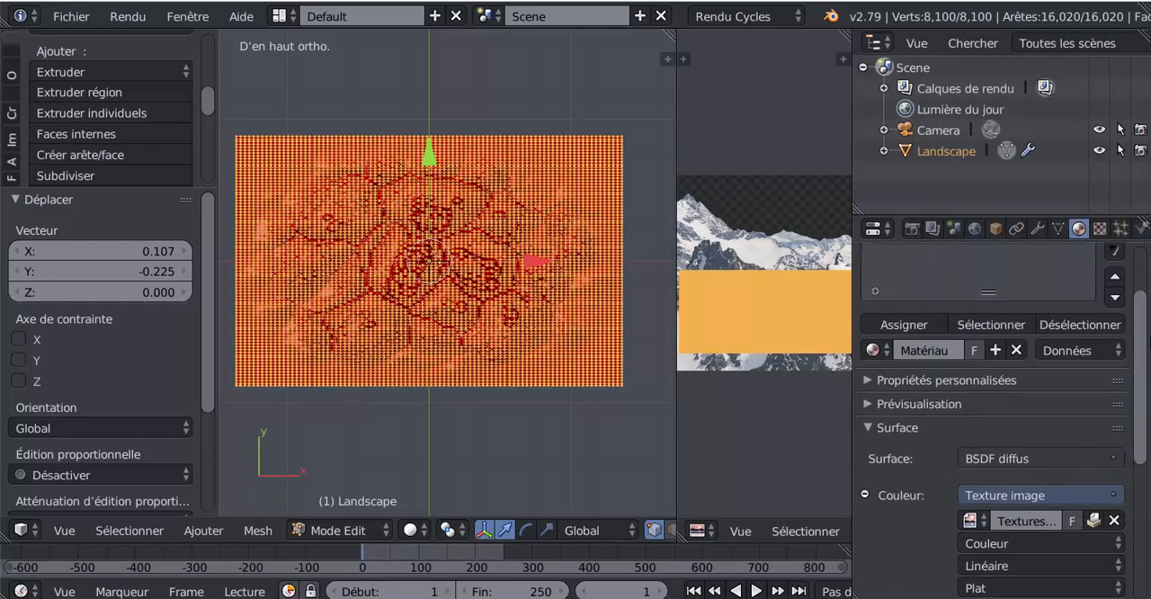
left_click(410, 529)
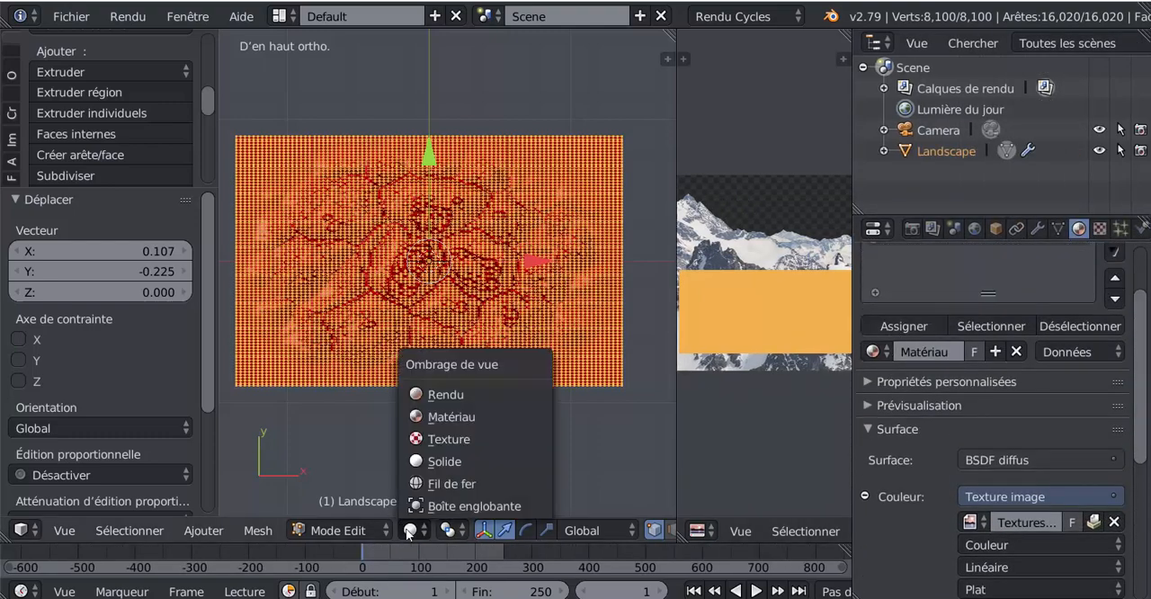
left_click(430, 438)
left_click(346, 531)
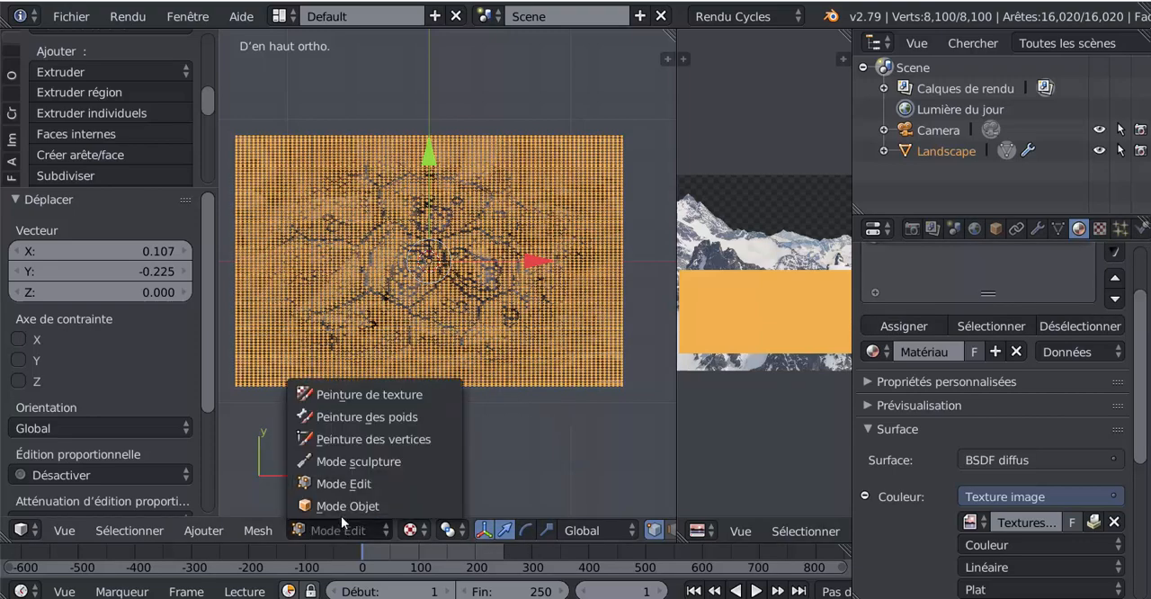
left_click(336, 505)
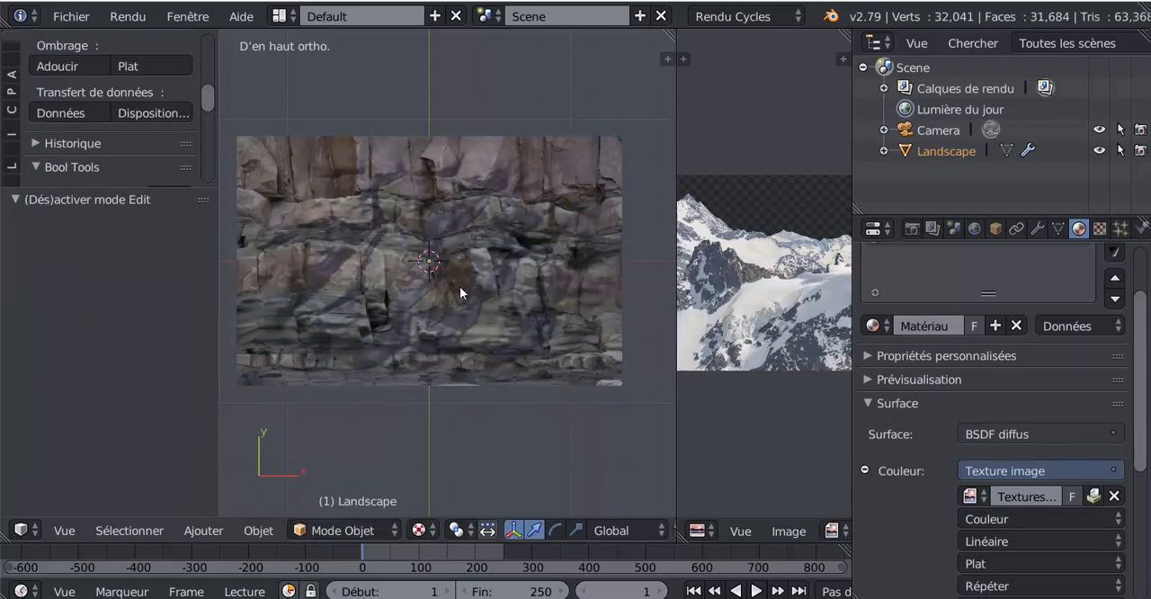
- Assign the second material, Matériau, to the landscape's whole mesh in Edit Mode and return to Object Mode
scroll(915, 338, "up", 3)
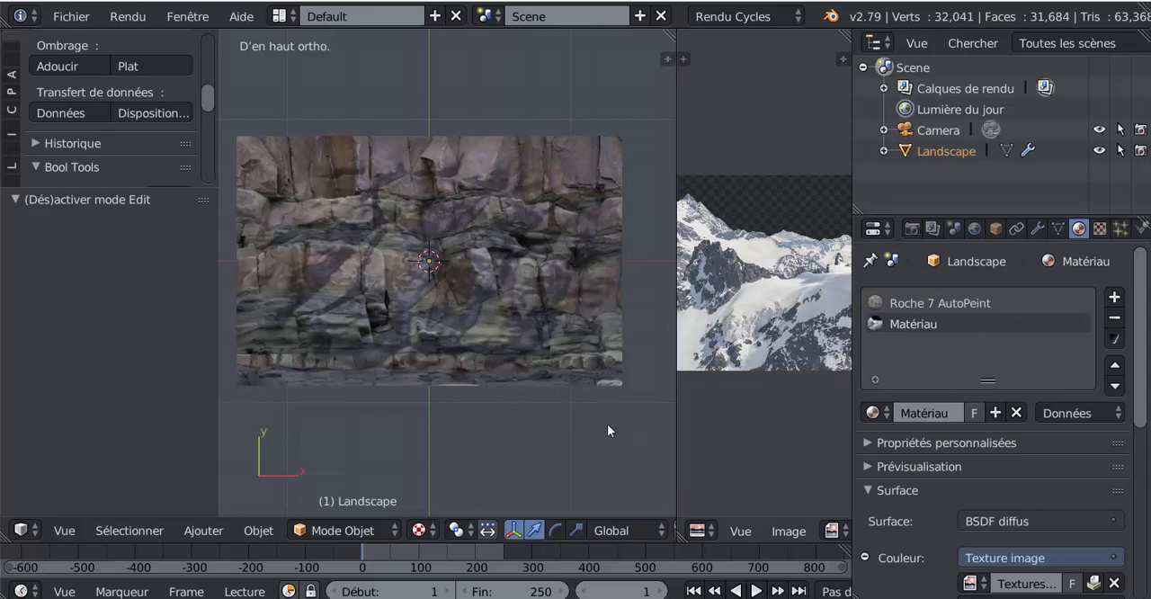
key("Tab")
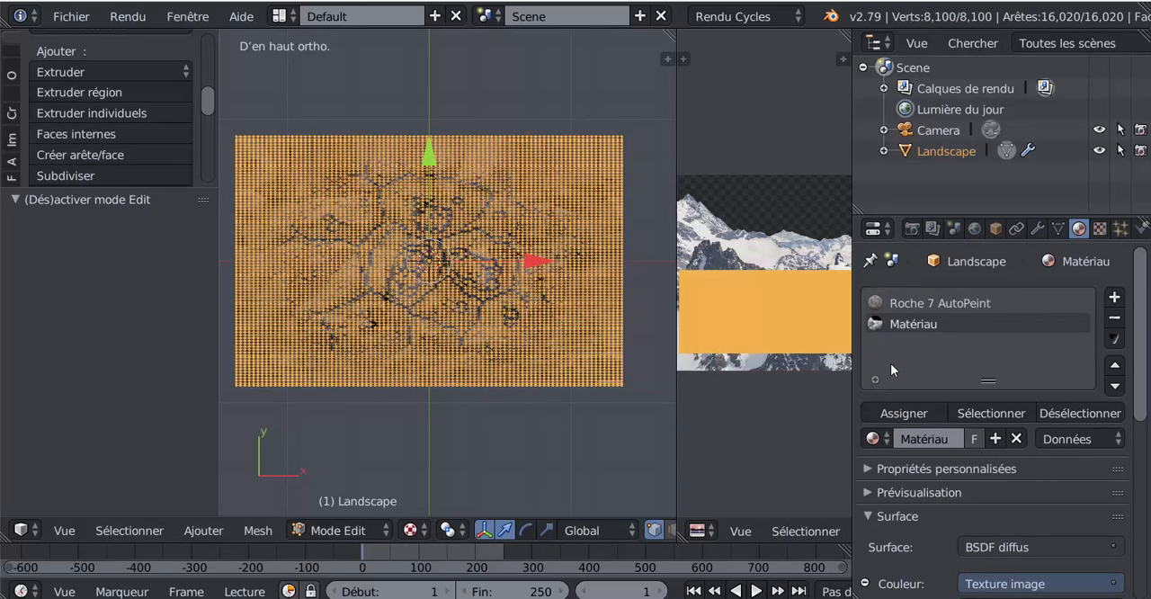
left_click(902, 412)
key("Tab")
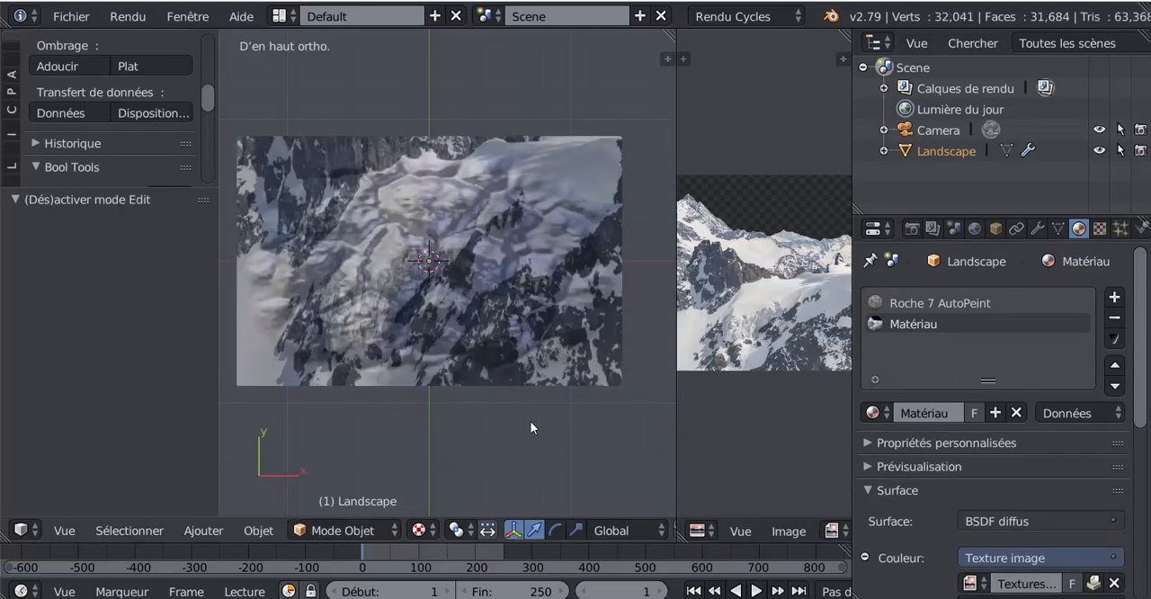
middle_click_drag(530, 421, 535, 355)
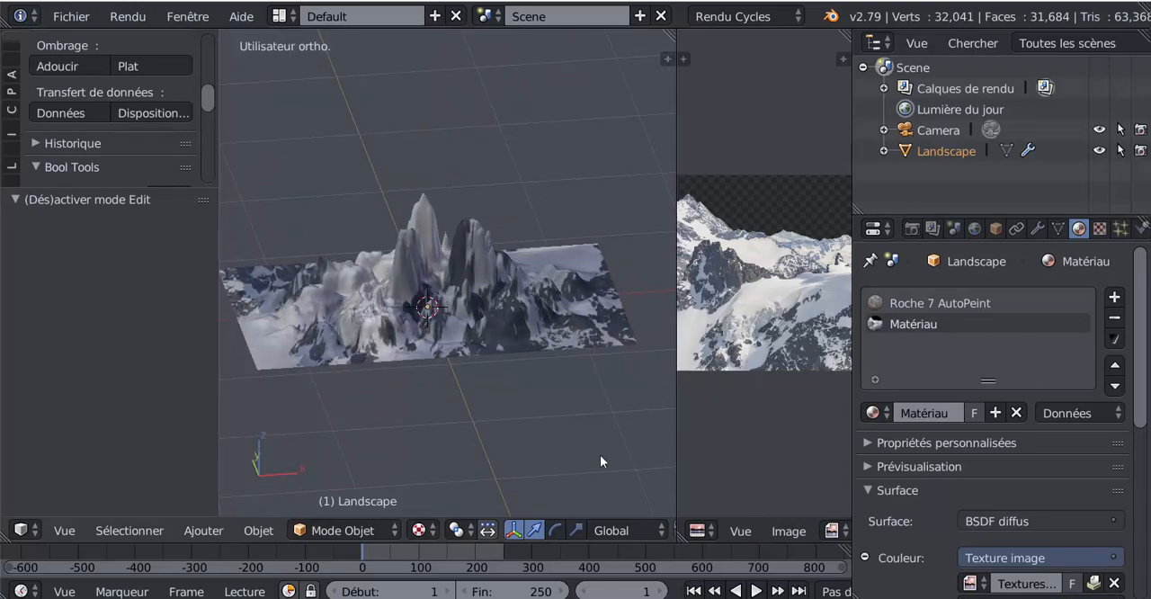
middle_click_drag(640, 448, 534, 440)
- Replace the image editor with a widened node editor showing the nodes of Matériau
left_click_drag(677, 430, 601, 432)
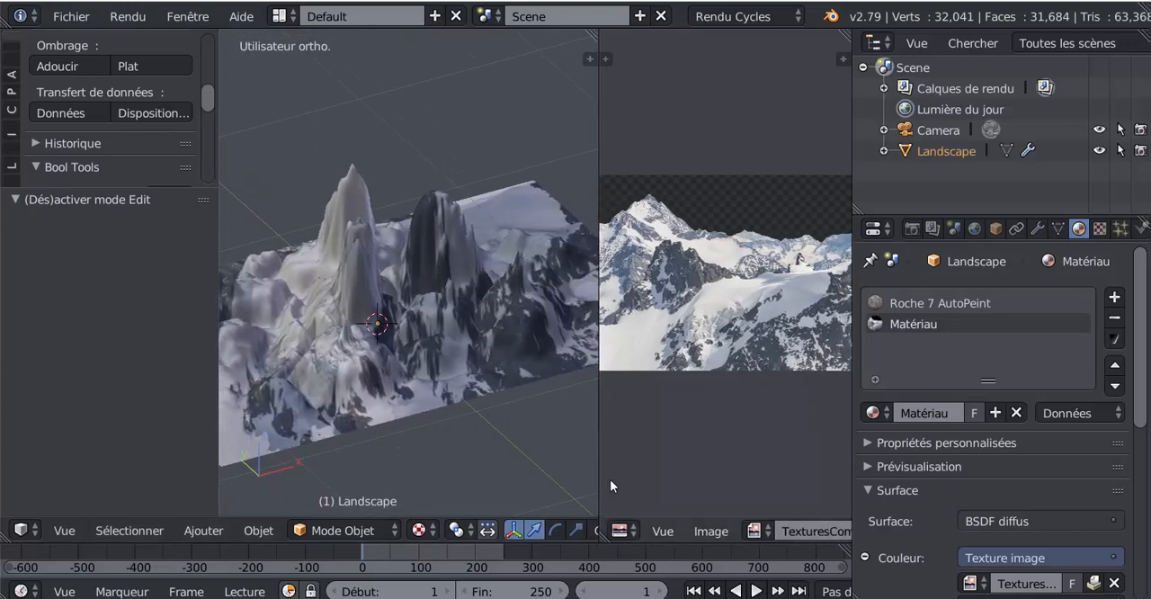
left_click(623, 532)
left_click(648, 308)
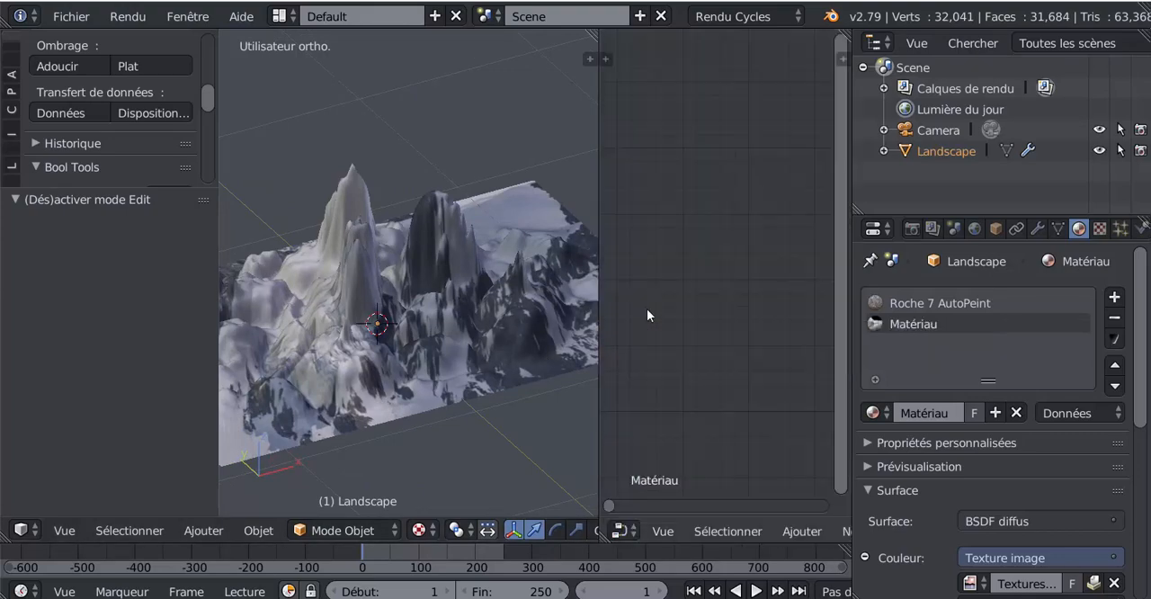
scroll(789, 317, "down", 7)
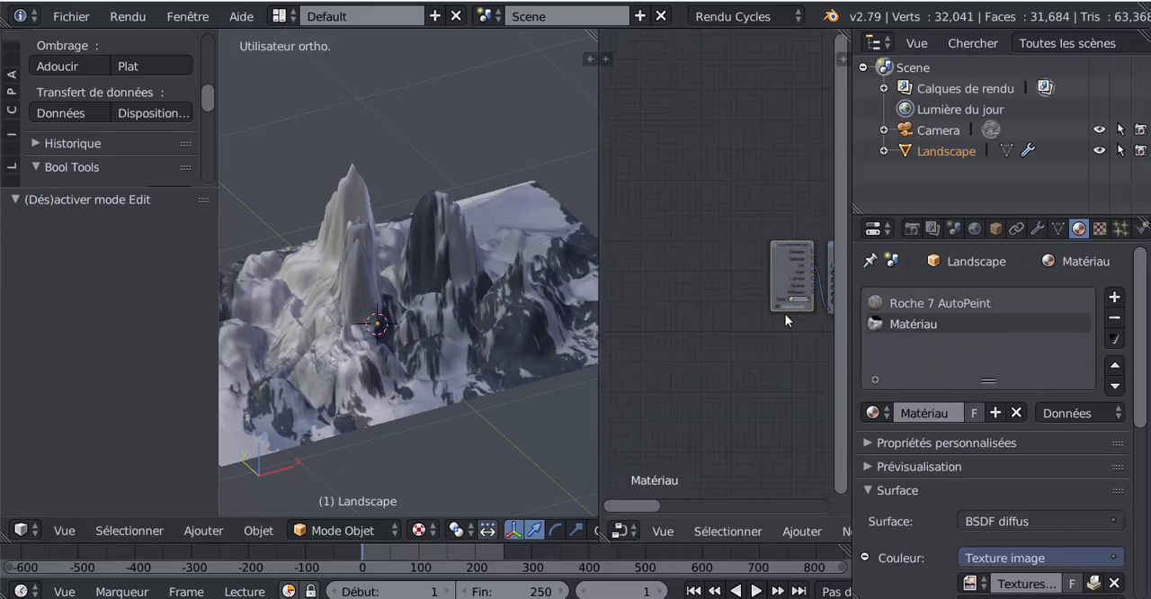
middle_click_drag(772, 349, 660, 333)
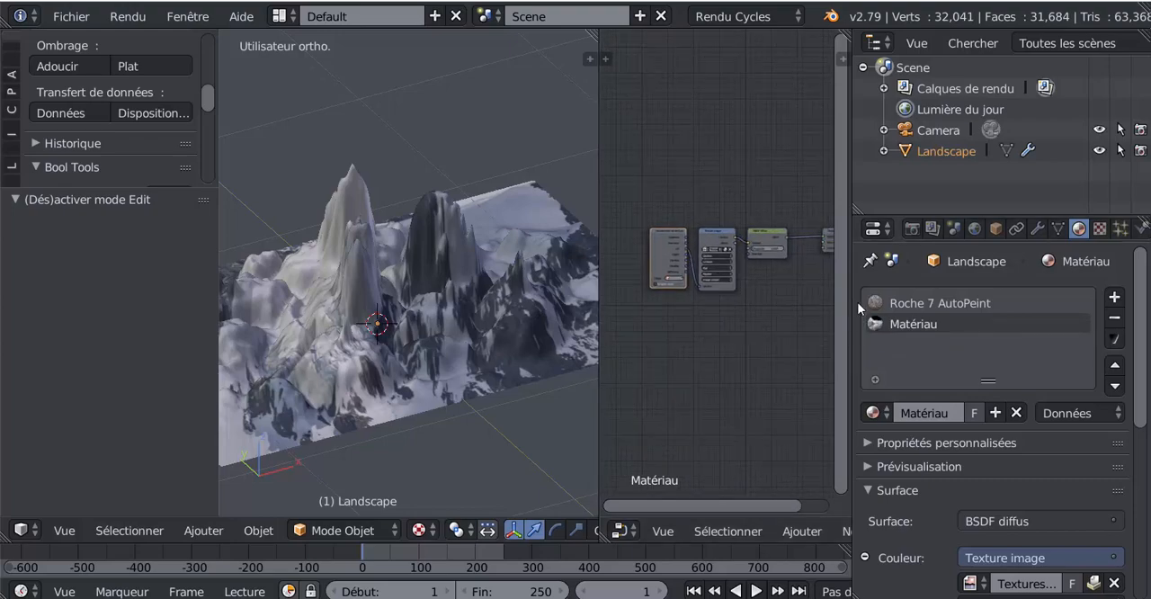
left_click_drag(852, 284, 988, 286)
scroll(874, 315, "up", 3)
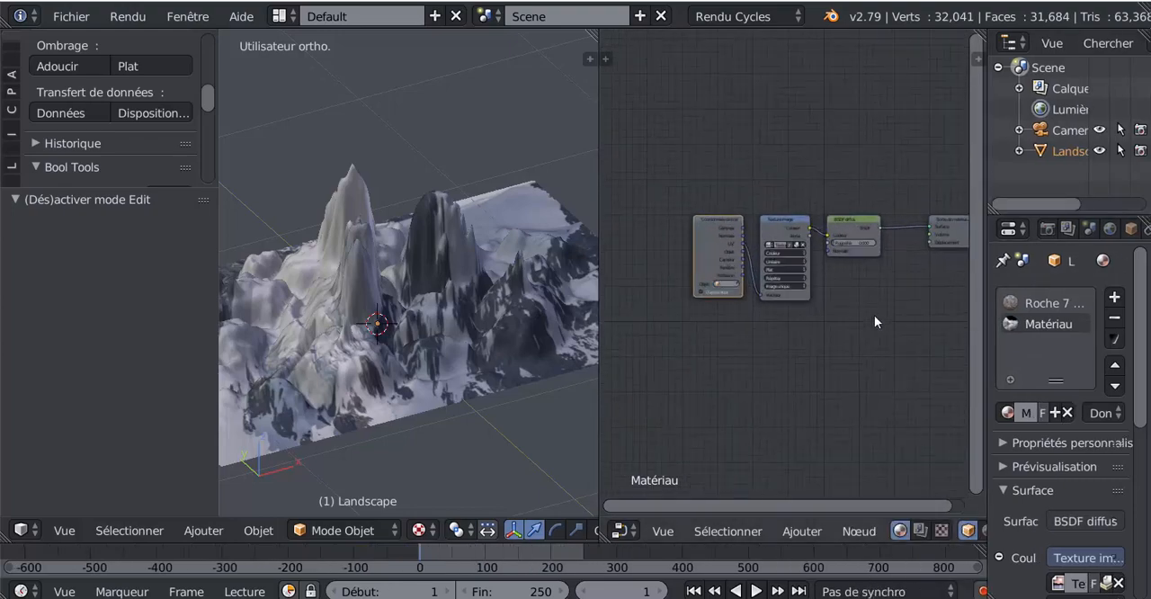
- Move the material output node close to the BSDF diffus node
mouse_move(803, 210)
left_mouse_down()
mouse_move(792, 208)
mouse_move(801, 209)
left_mouse_up()
left_click_drag(906, 206, 869, 198)
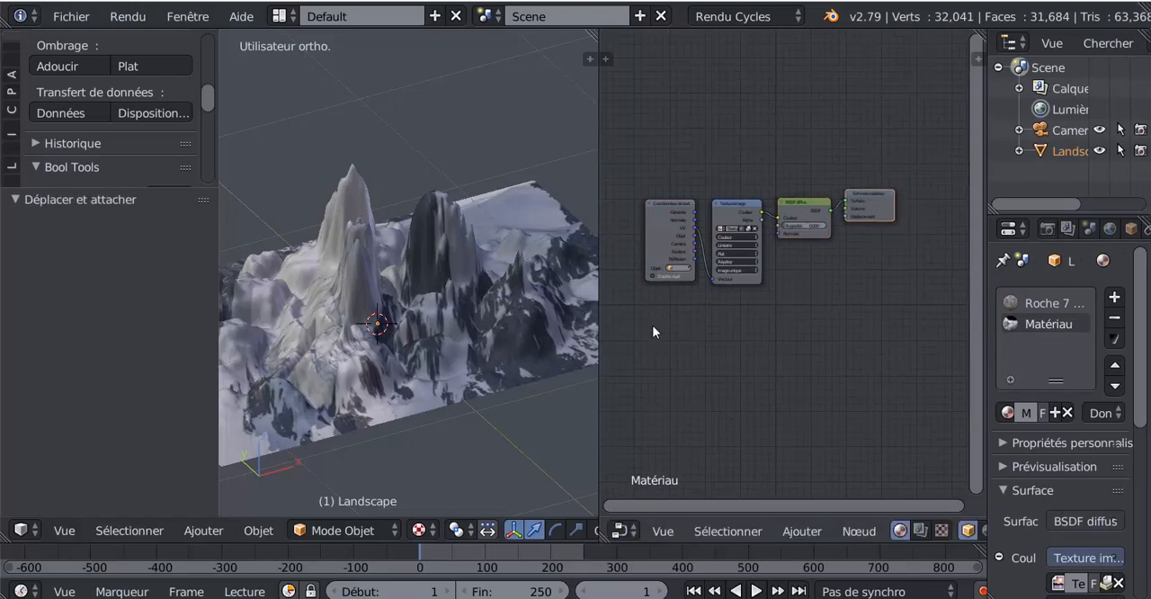
middle_click_drag(442, 376, 408, 357)
scroll(407, 357, "up", 3)
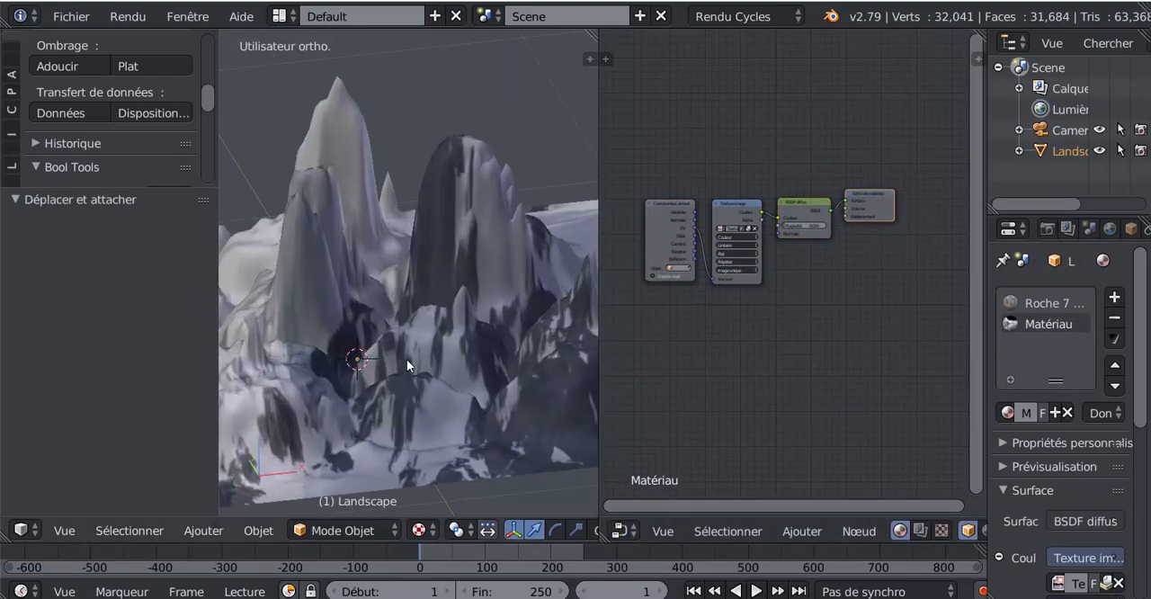
- Move the texture coordinates node farther from the Texture image node and widen the Texture image node until its image name is readable
scroll(688, 384, "up", 7)
middle_click_drag(747, 367, 897, 360)
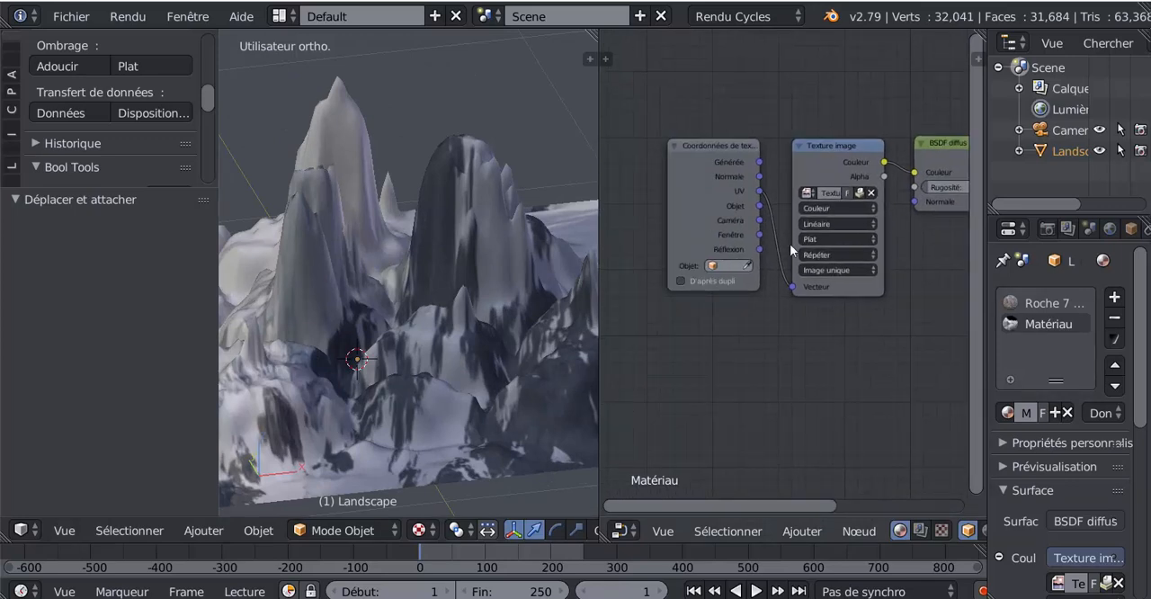
left_click_drag(727, 152, 653, 165)
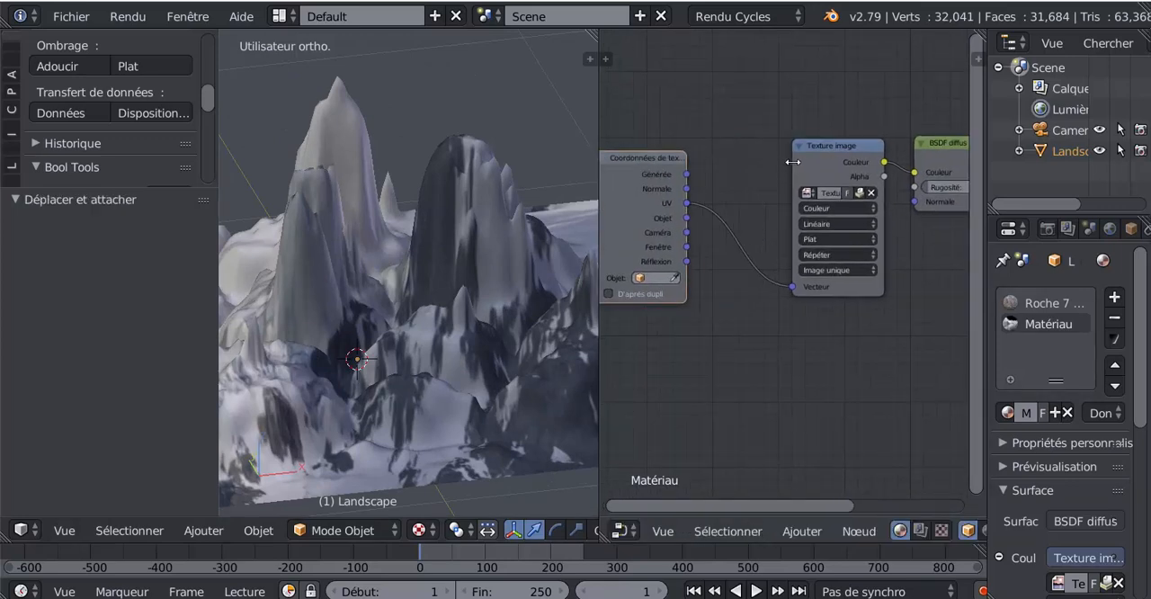
left_click_drag(792, 162, 732, 190)
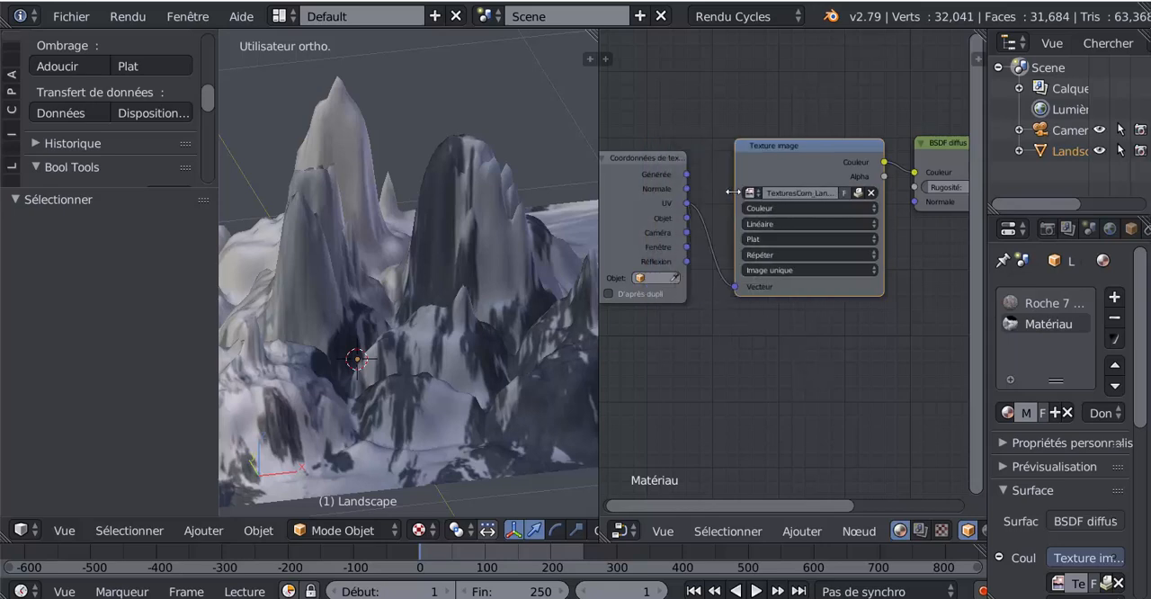
scroll(814, 346, "down", 1)
scroll(816, 340, "down", 2, "ctrl")
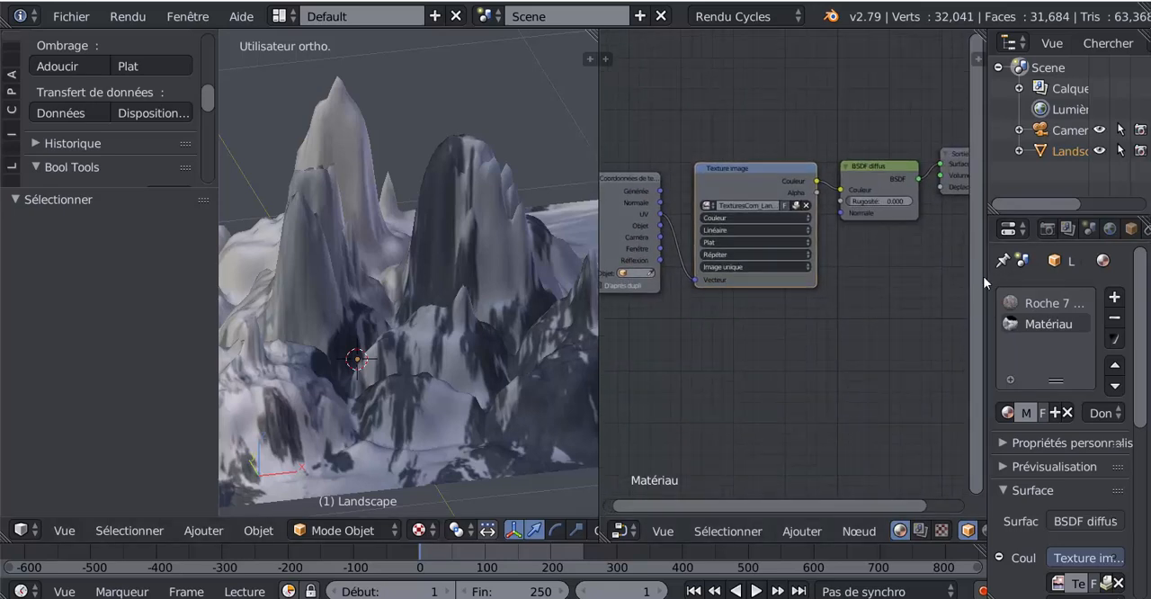
left_click_drag(987, 284, 1032, 284)
scroll(784, 315, "down", 2, "ctrl")
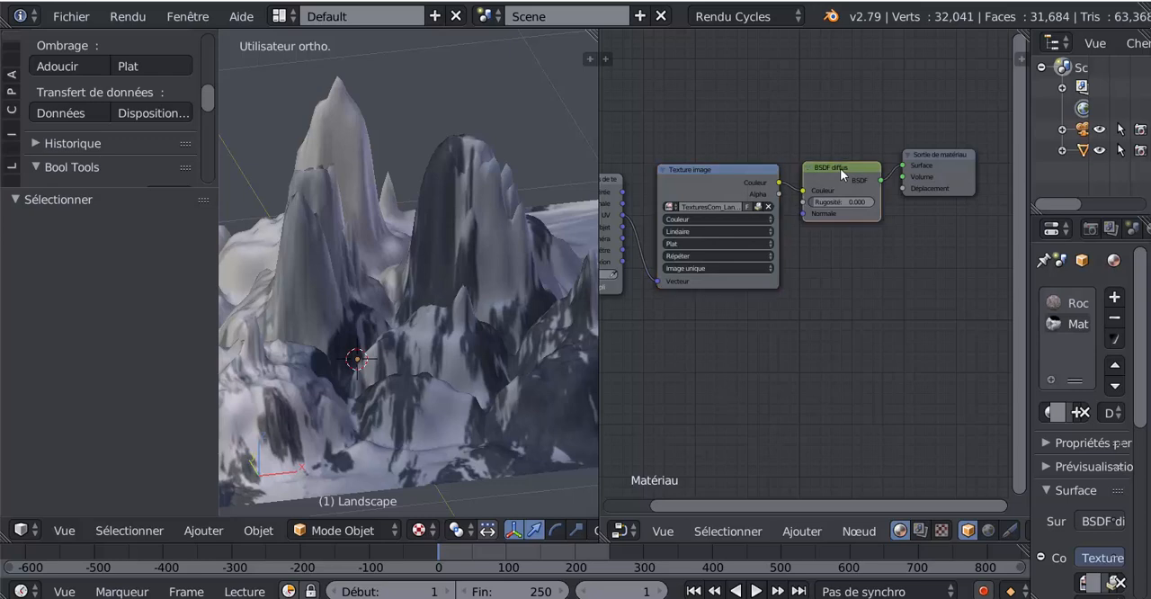
mouse_move(842, 173)
left_mouse_down()
mouse_move(846, 147)
mouse_move(847, 216)
mouse_move(847, 179)
left_mouse_up()
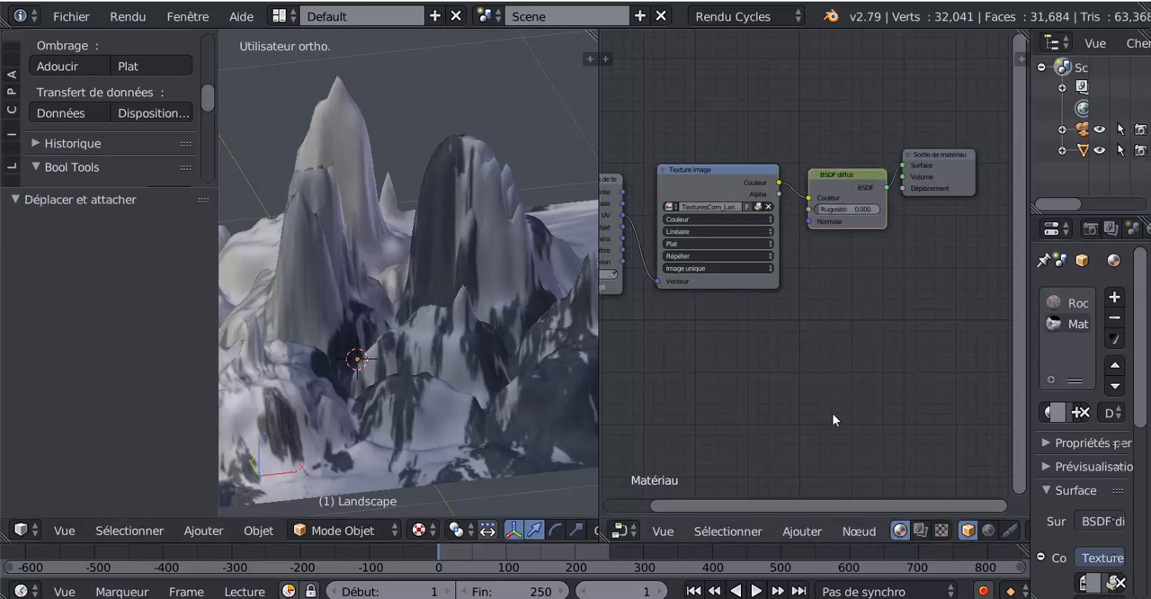
- Add a Bump vector node below the Texture image and BSDF diffus nodes
left_click(807, 535)
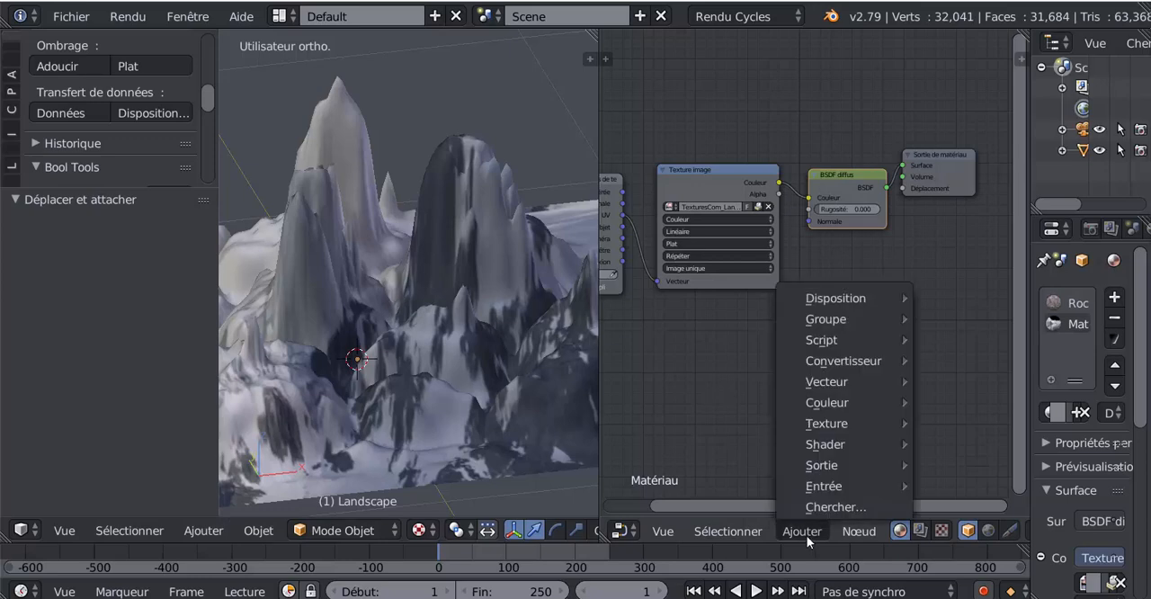
mouse_move(825, 382)
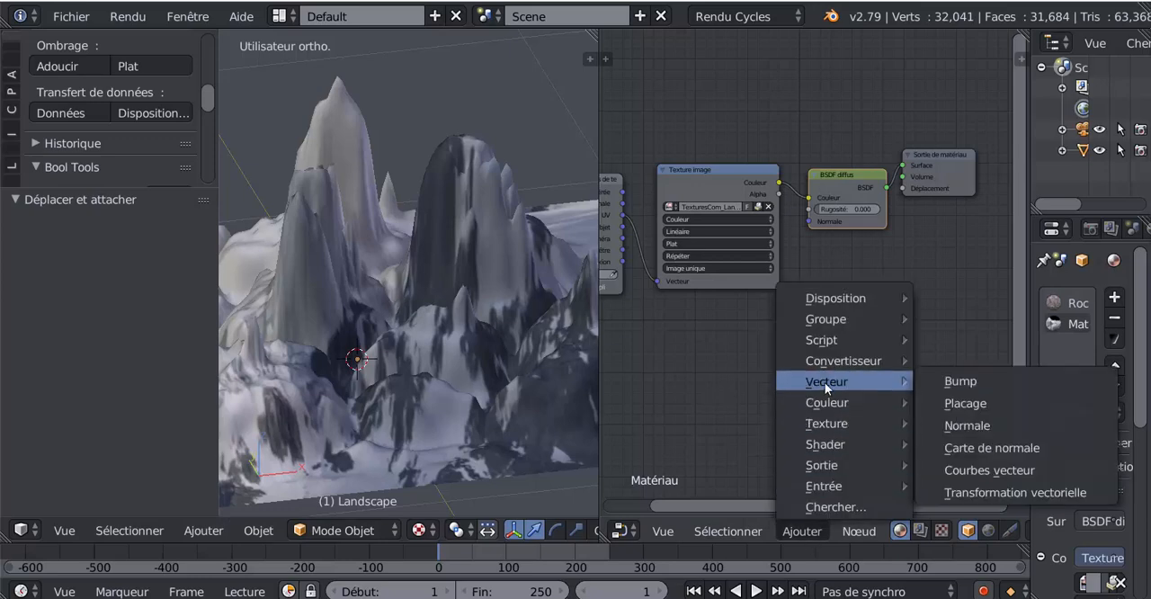
left_click(961, 382)
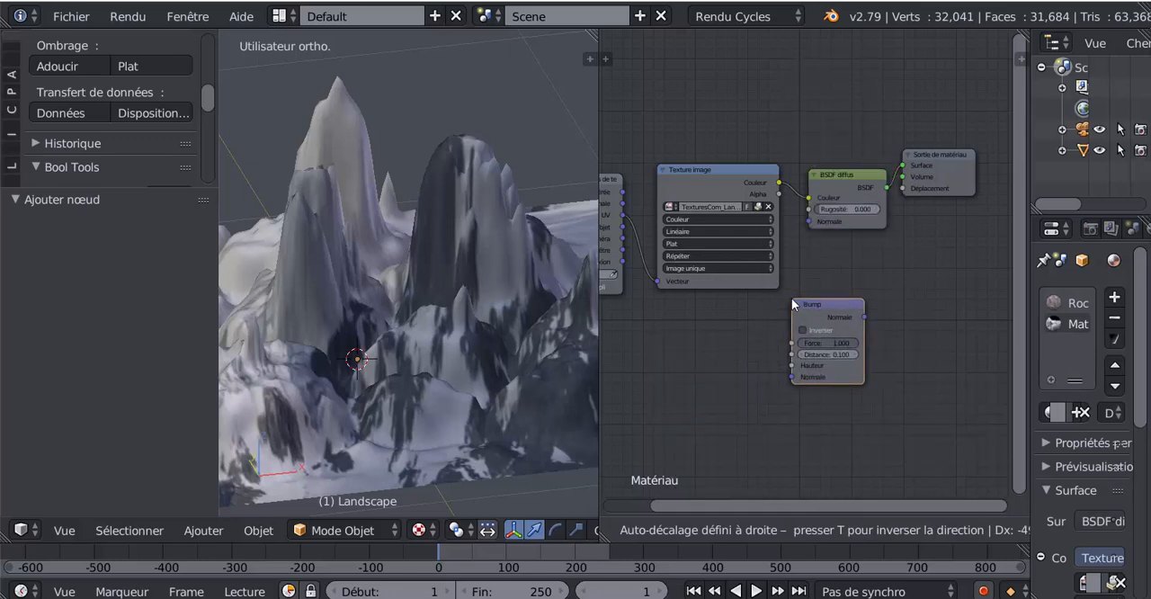
left_click(793, 304)
scroll(944, 410, "up", 2)
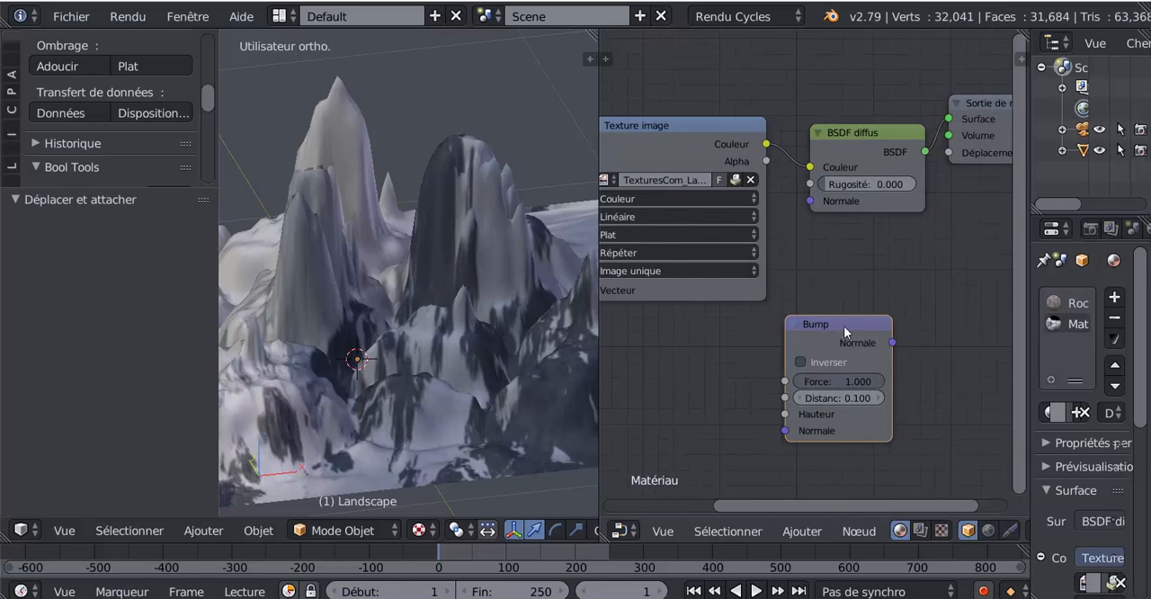
left_click_drag(839, 330, 790, 328)
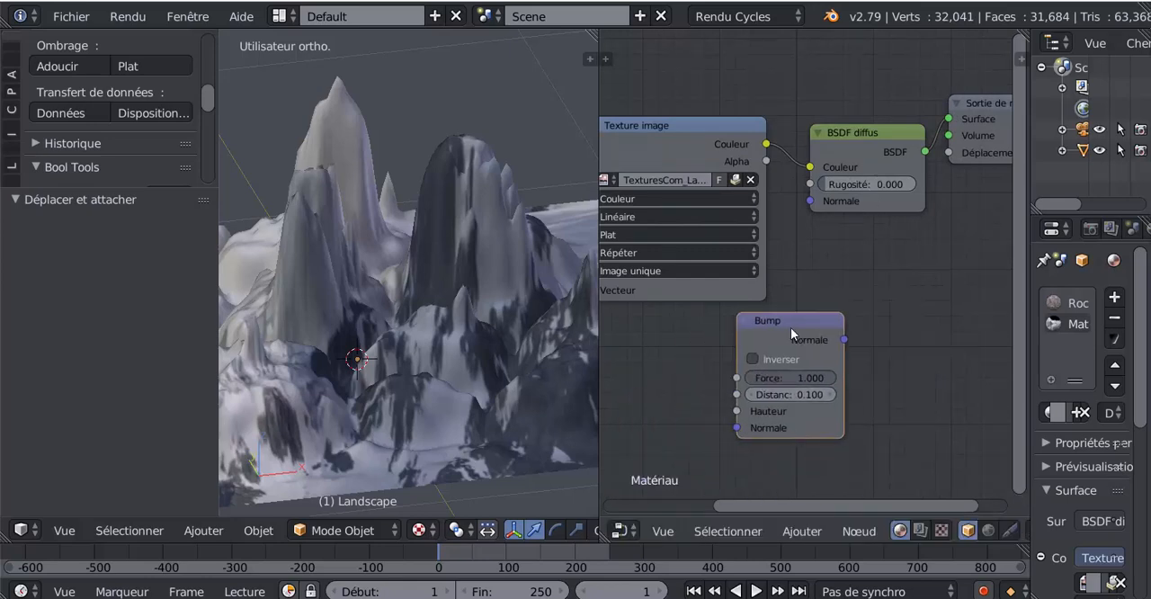
- Reposition the Bump node directly beneath the BSDF diffus node
left_click(859, 160)
key("g")
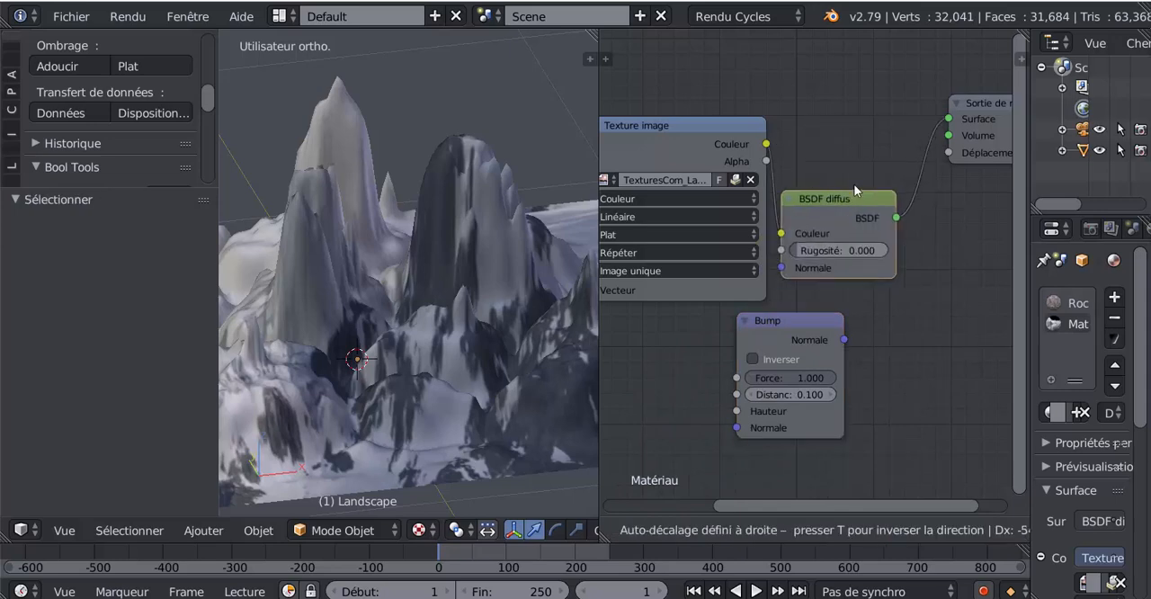
right_click(841, 159)
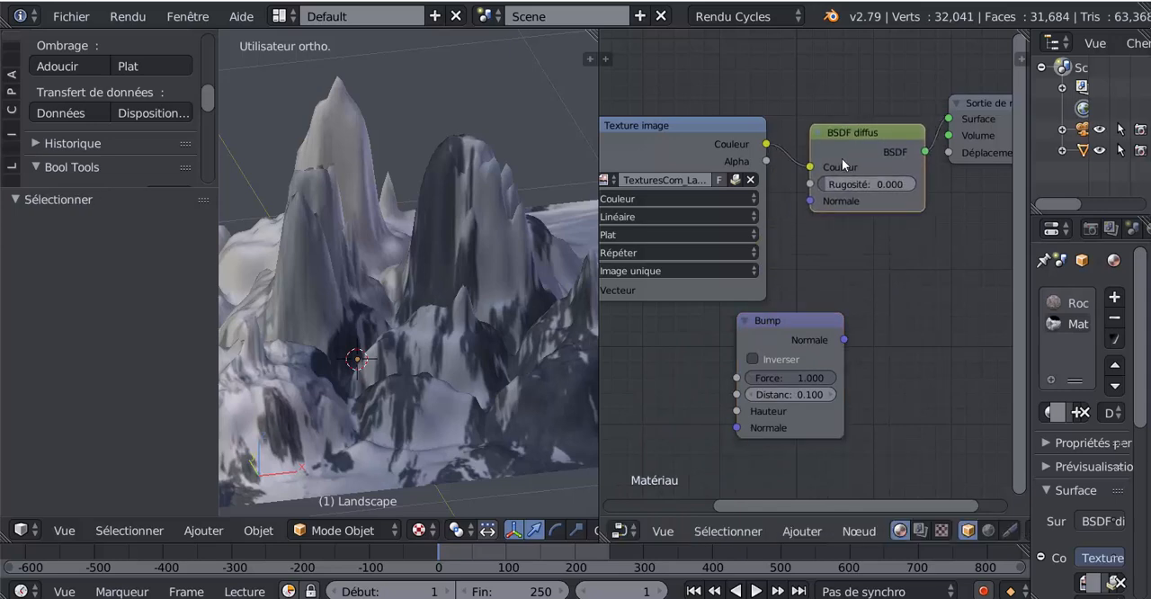
left_click(778, 337)
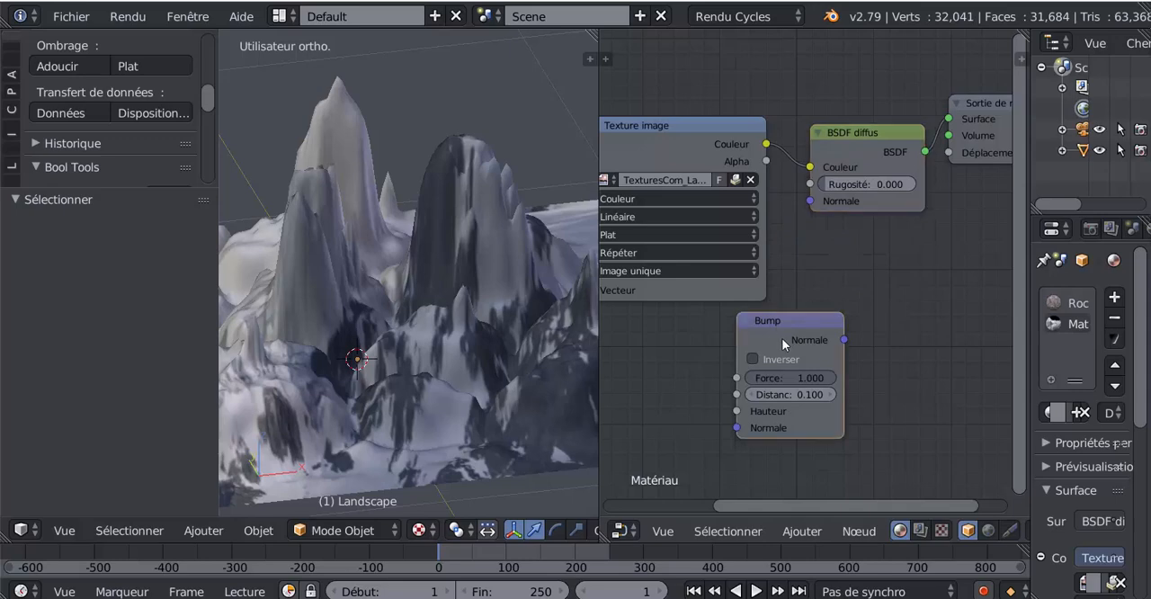
key("g")
left_click(840, 322)
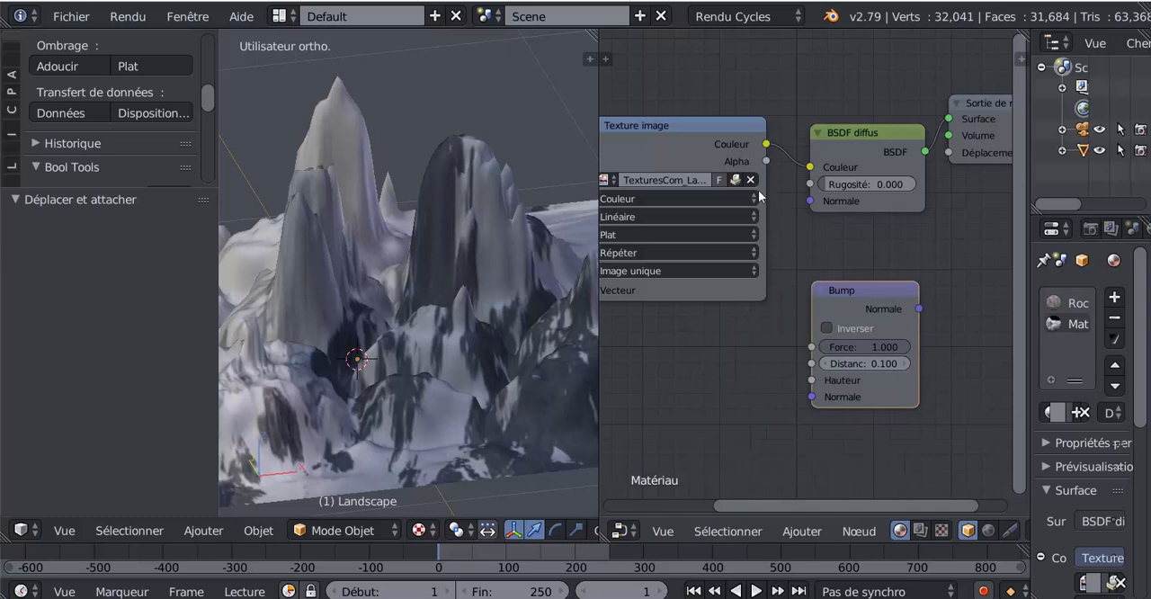
- Link the image's Couleur output to Bump's Hauteur and Bump's Normale to the BSDF diffus, and preview in Rendered shading
left_click_drag(765, 144, 812, 381)
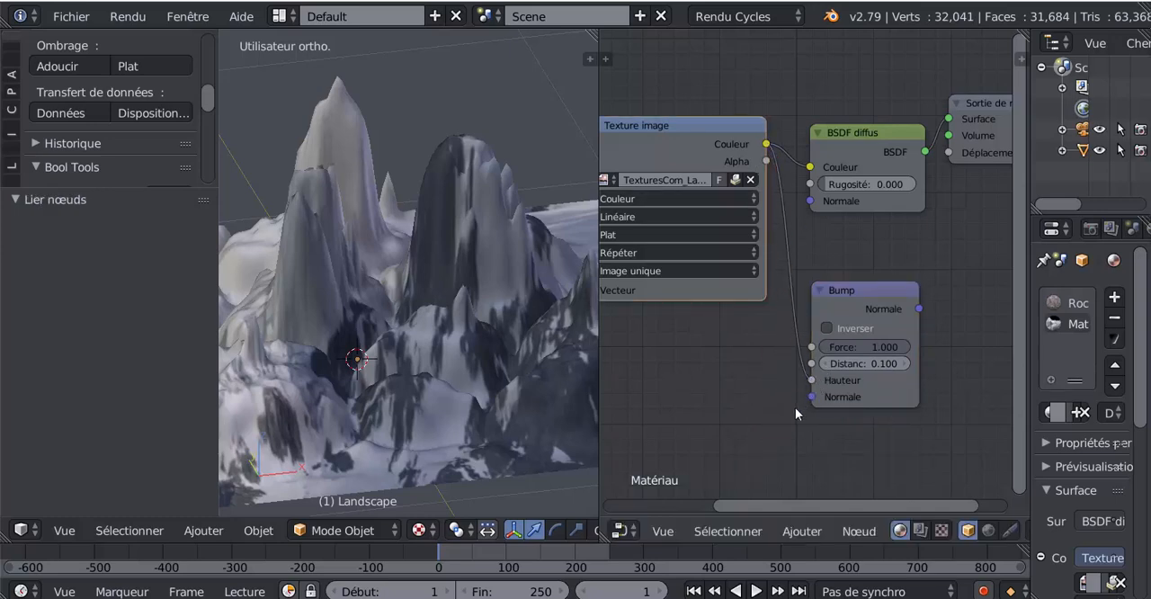
left_click_drag(920, 310, 814, 207)
left_click(419, 530)
left_click(453, 394)
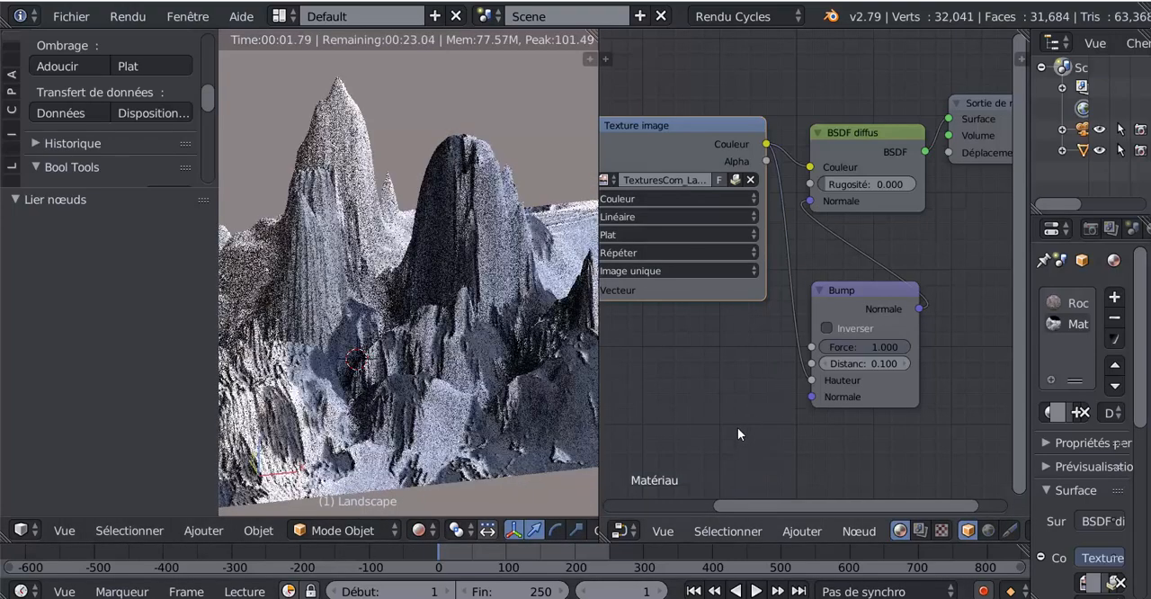
- View the whole rendered landscape and disconnect the Bump node from the BSDF diffus Normale input
scroll(496, 455, "down", 1)
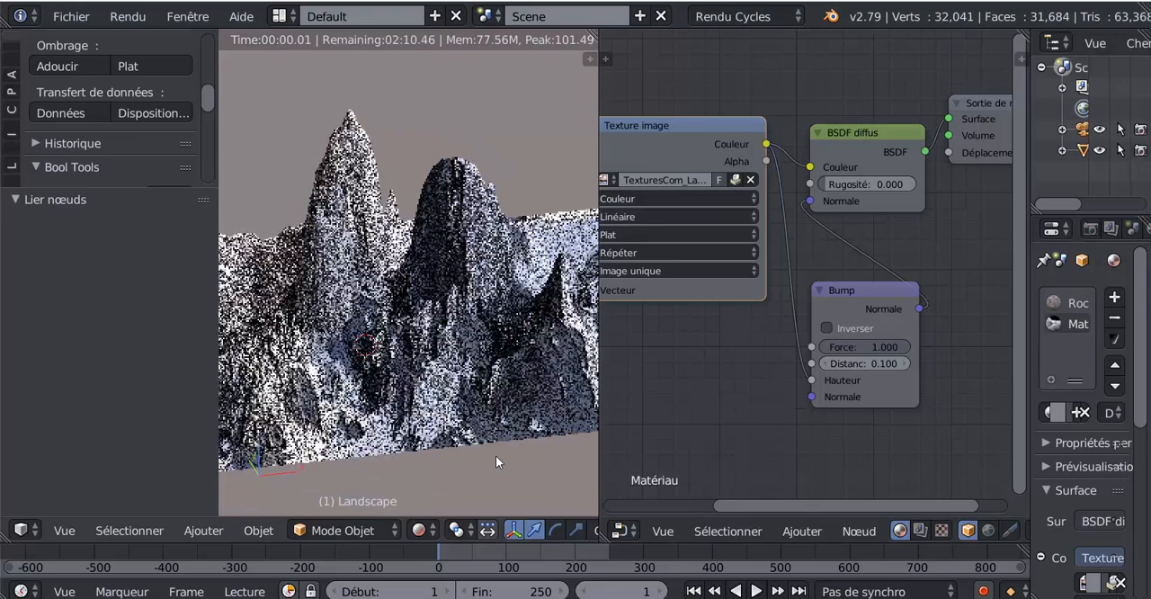
scroll(495, 455, "down", 2)
middle_click_drag(494, 455, 543, 452)
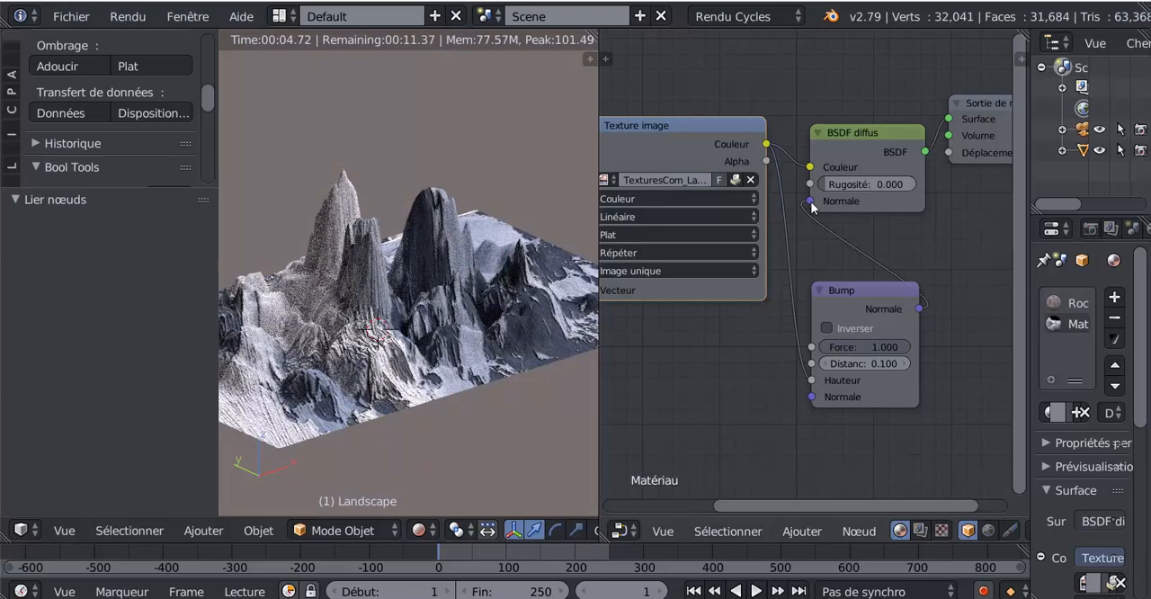
left_click_drag(812, 206, 802, 228)
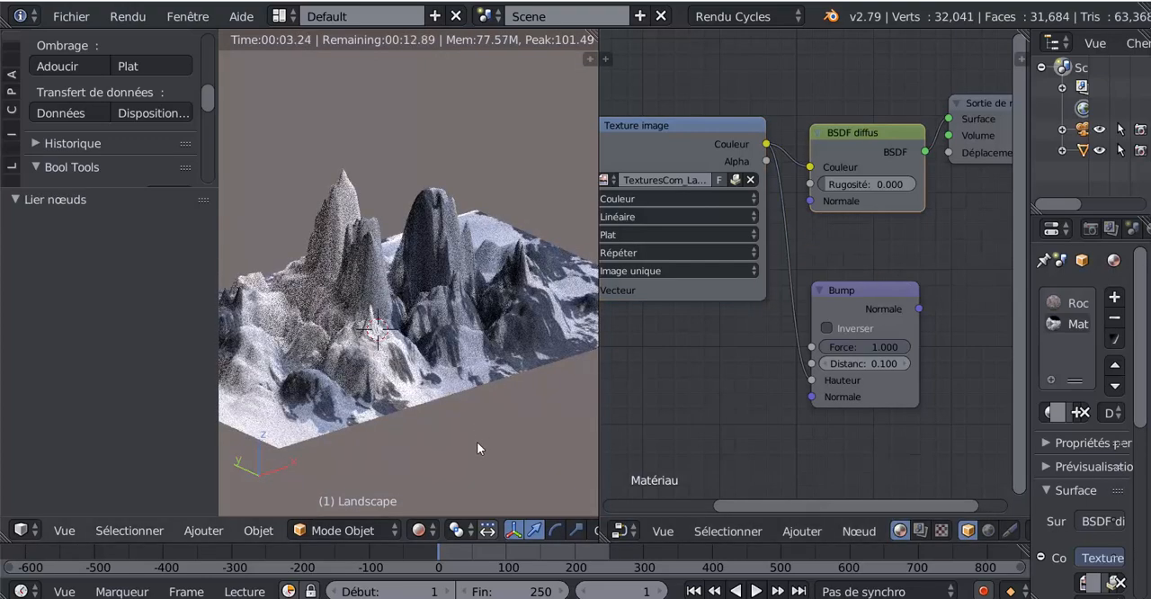
- Reconnect the Bump node's Normale output to the Normale input of the BSDF diffus node
middle_click_drag(514, 399, 504, 373)
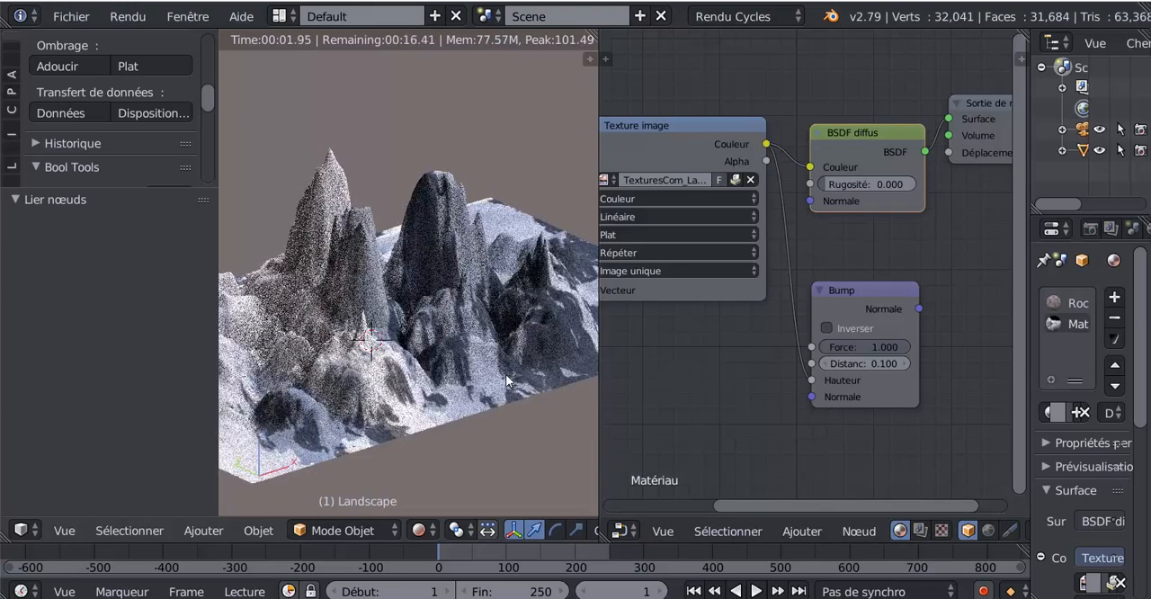
left_click_drag(919, 309, 810, 201)
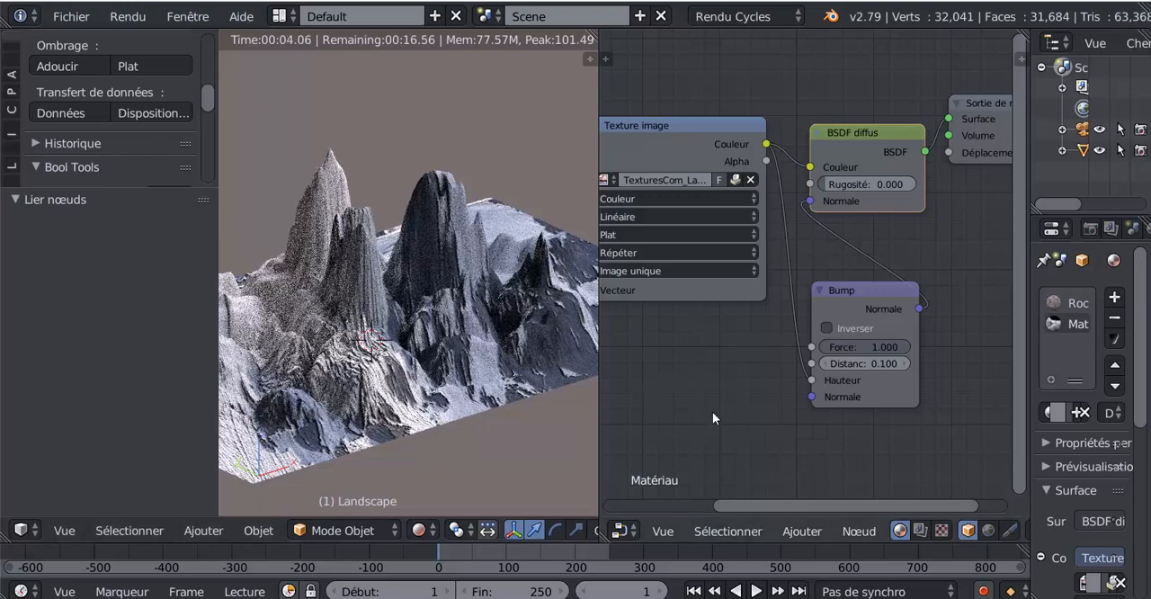
- Compare the rendered relief with the Bump node's Inverser option on and off, leaving Inverser enabled
scroll(752, 419, "down", 1)
scroll(767, 421, "up", 2)
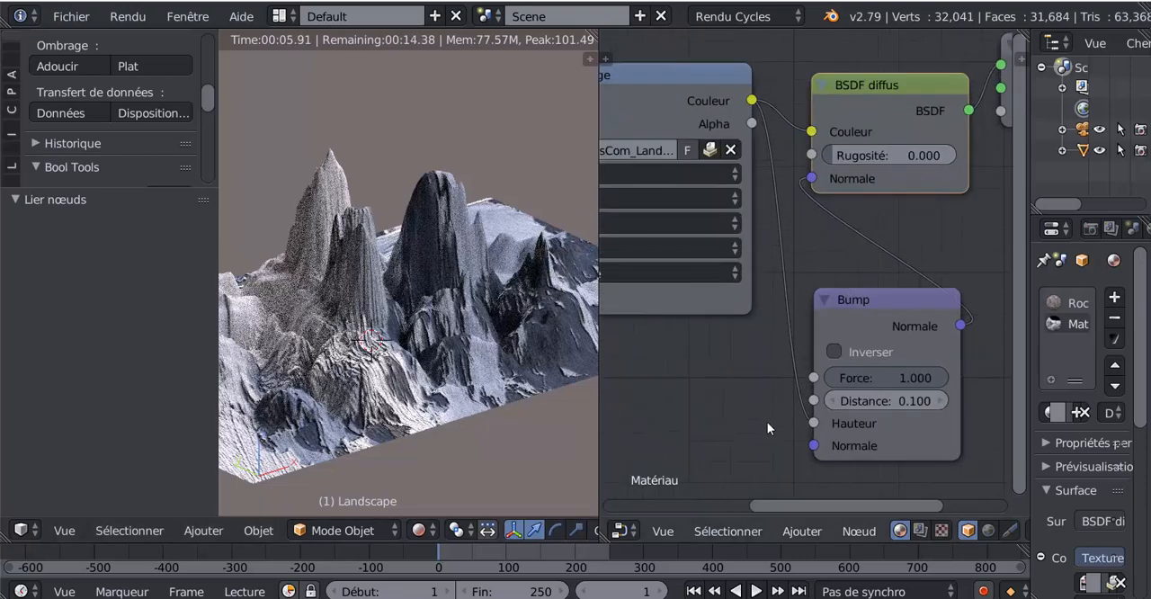
left_click(832, 351)
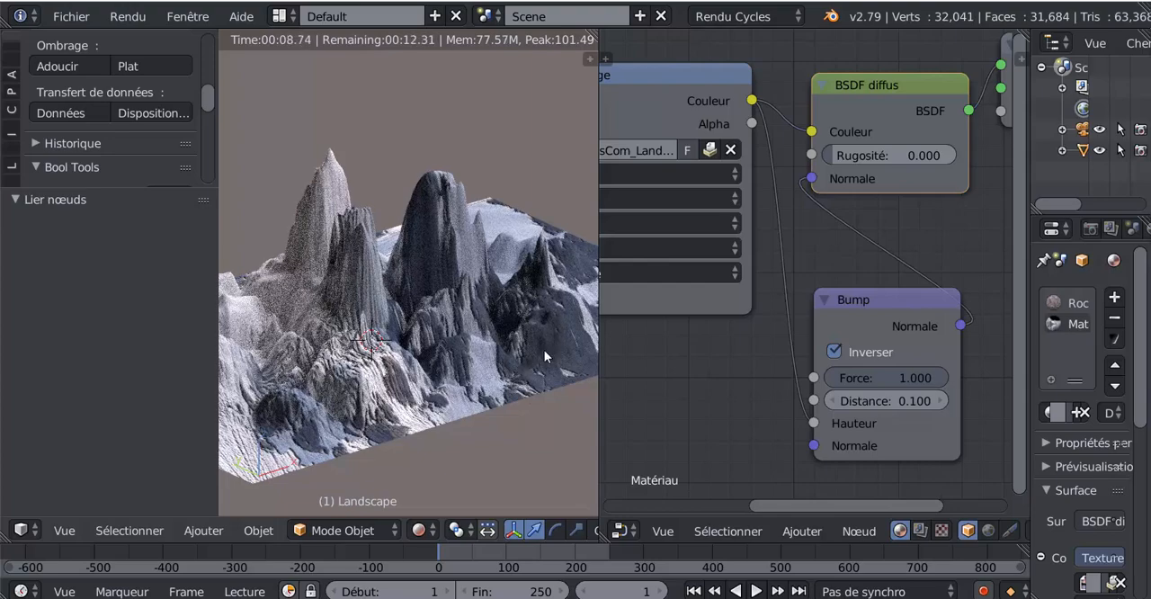
left_click(833, 351)
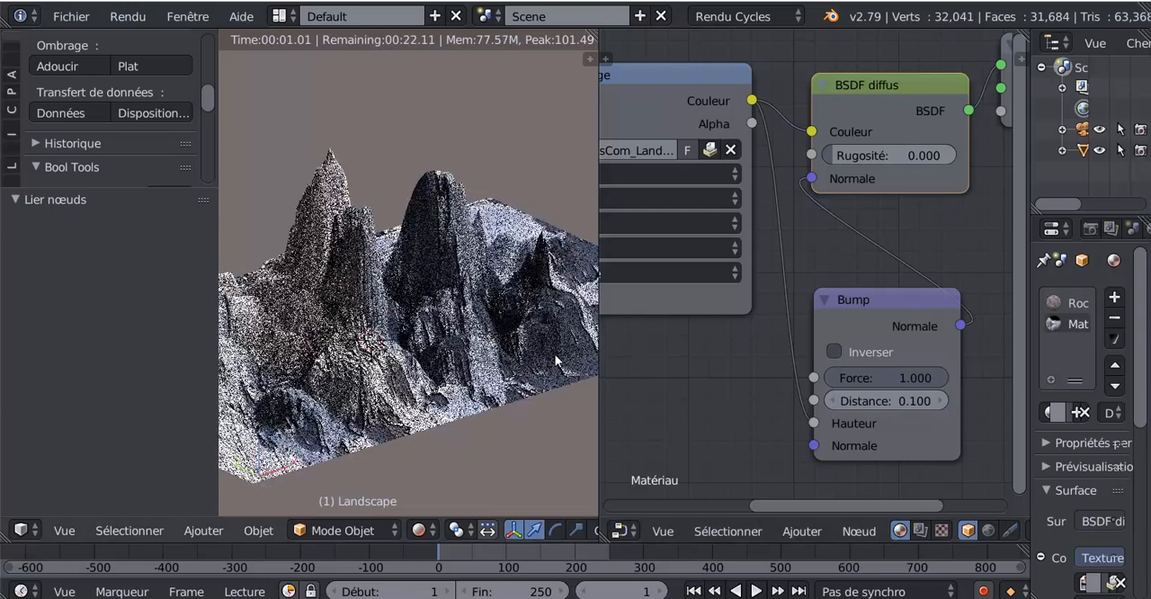
left_click(835, 351)
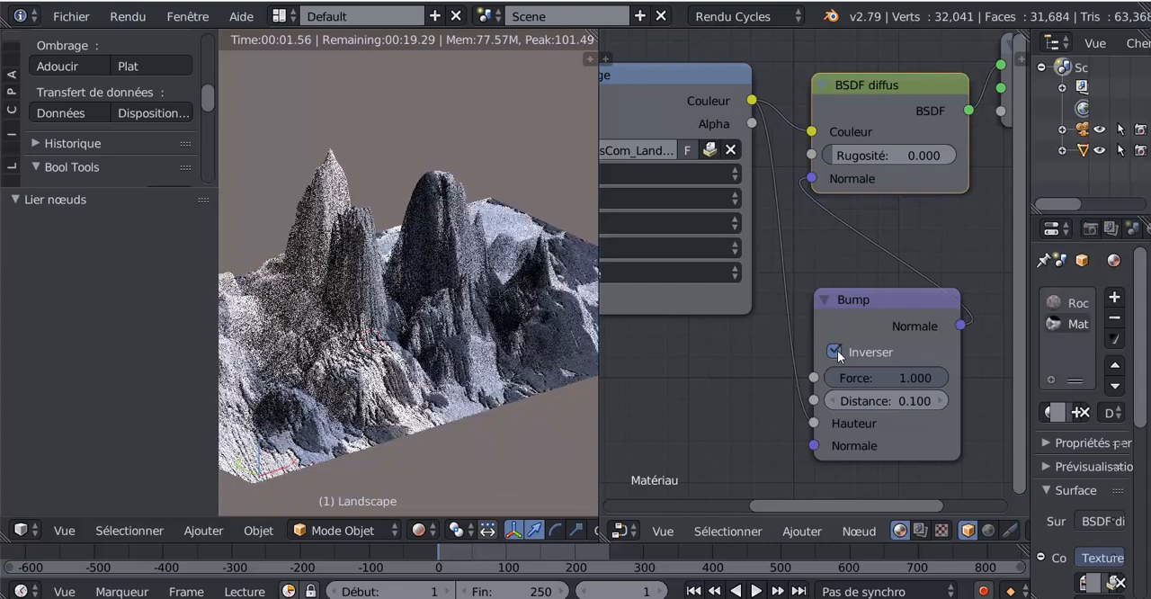
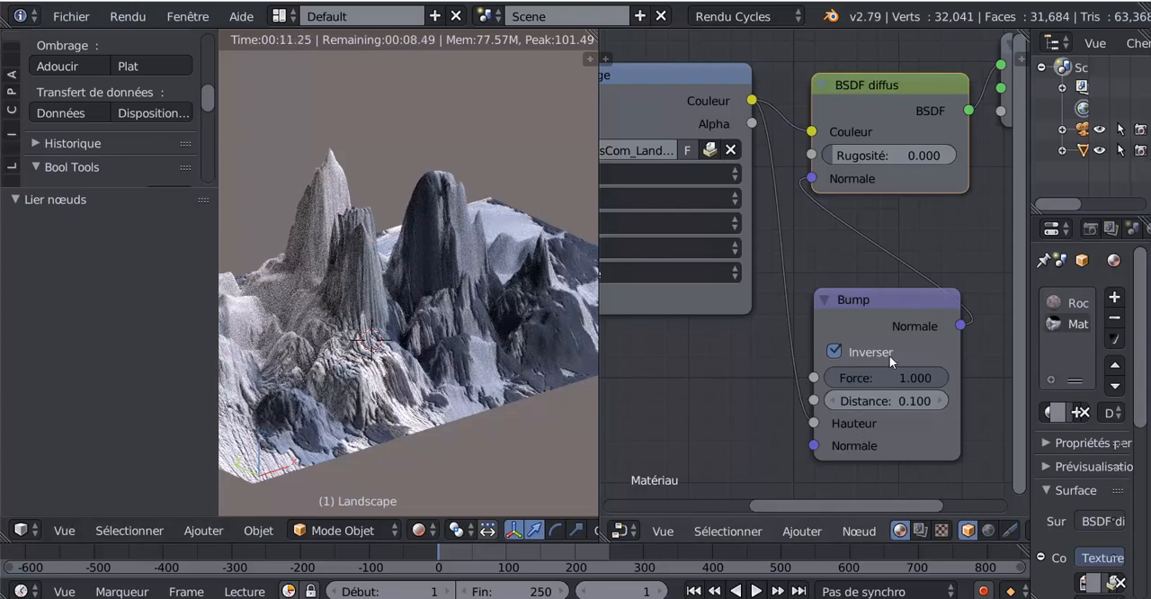
- Set the Bump node's Force to 0.798 and view the whole rendered landscape from another angle
left_click_drag(899, 378, 840, 377)
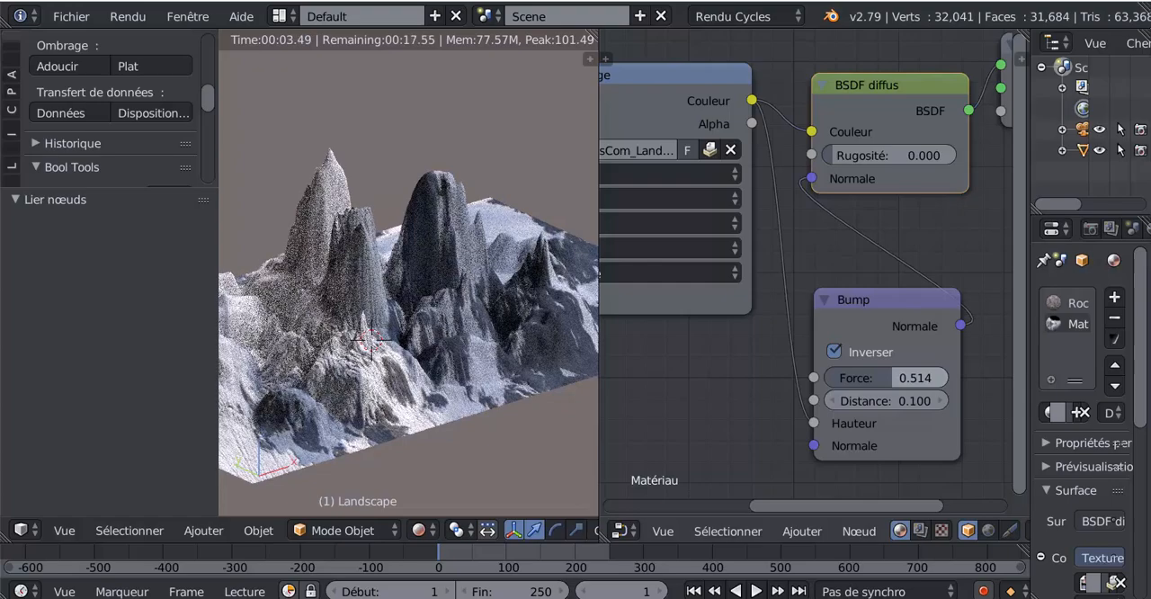
left_click_drag(840, 377, 865, 379)
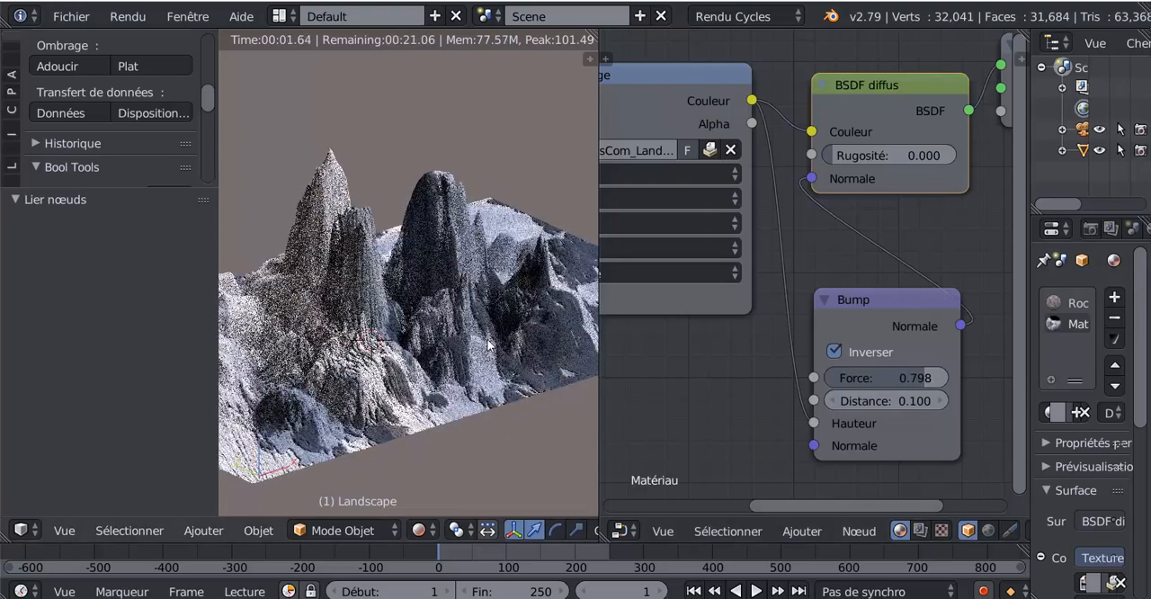
scroll(491, 383, "down", 2)
mouse_move(490, 383)
middle_mouse_down()
mouse_move(389, 395)
mouse_move(513, 391)
mouse_move(502, 396)
middle_mouse_up()
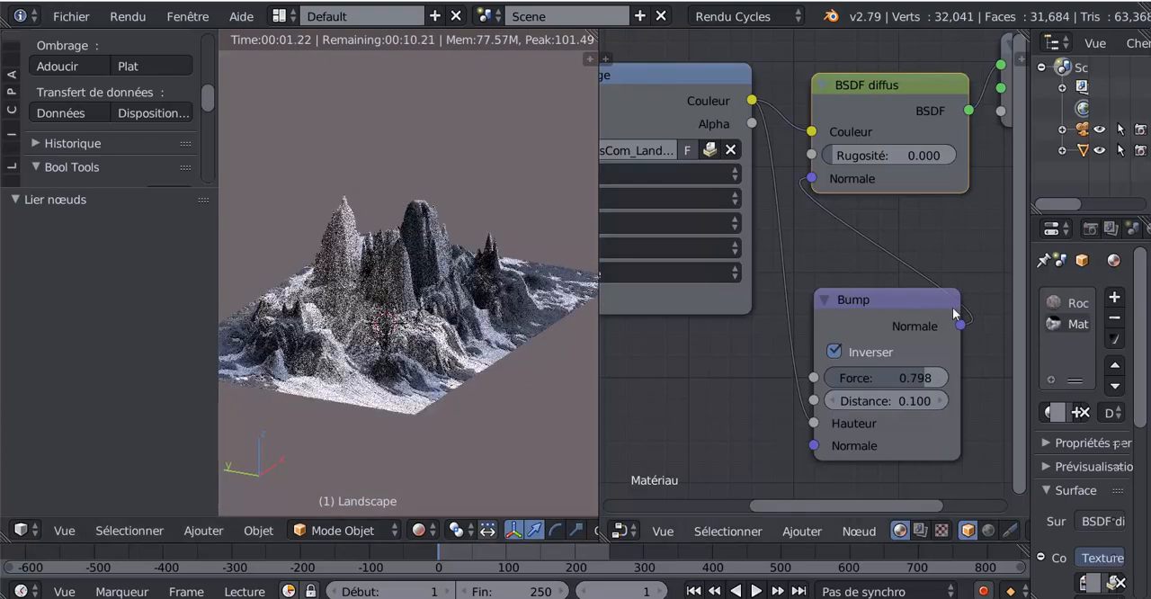
- Display the Lumière du jour world settings and switch the node editor from the material nodes to the world nodes
left_click_drag(1026, 267, 847, 267)
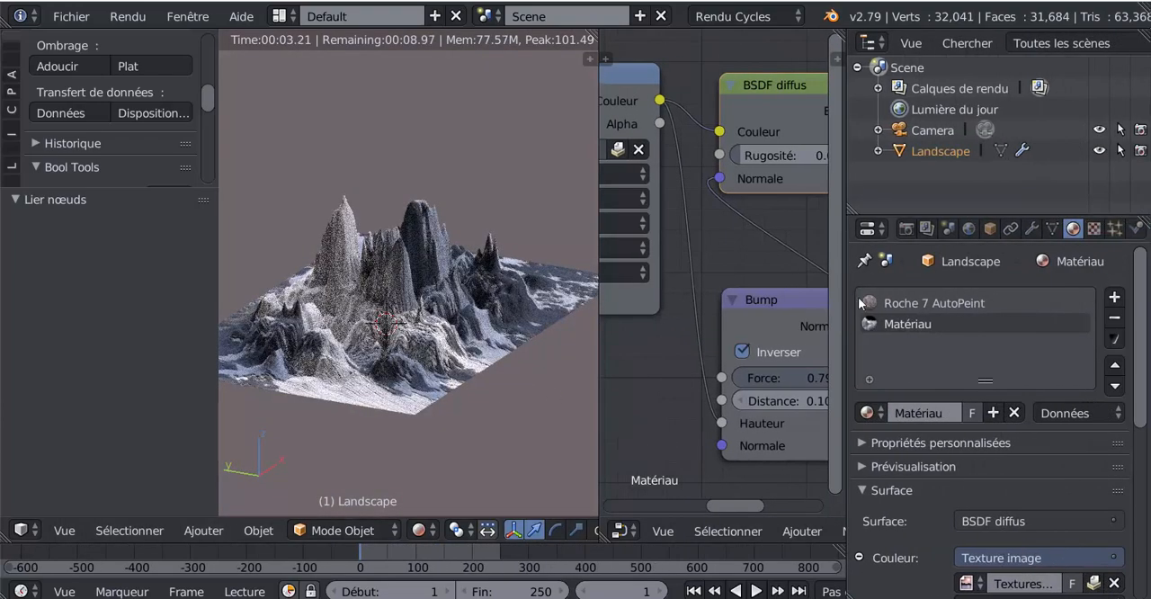
left_click(968, 228)
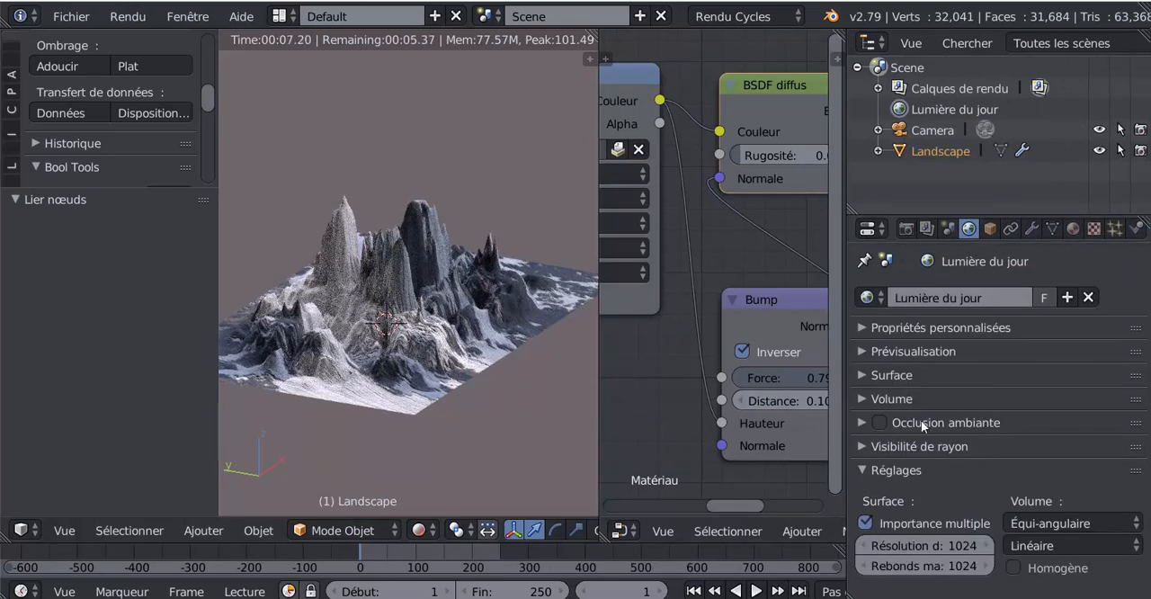
left_click(859, 328)
left_click(859, 328)
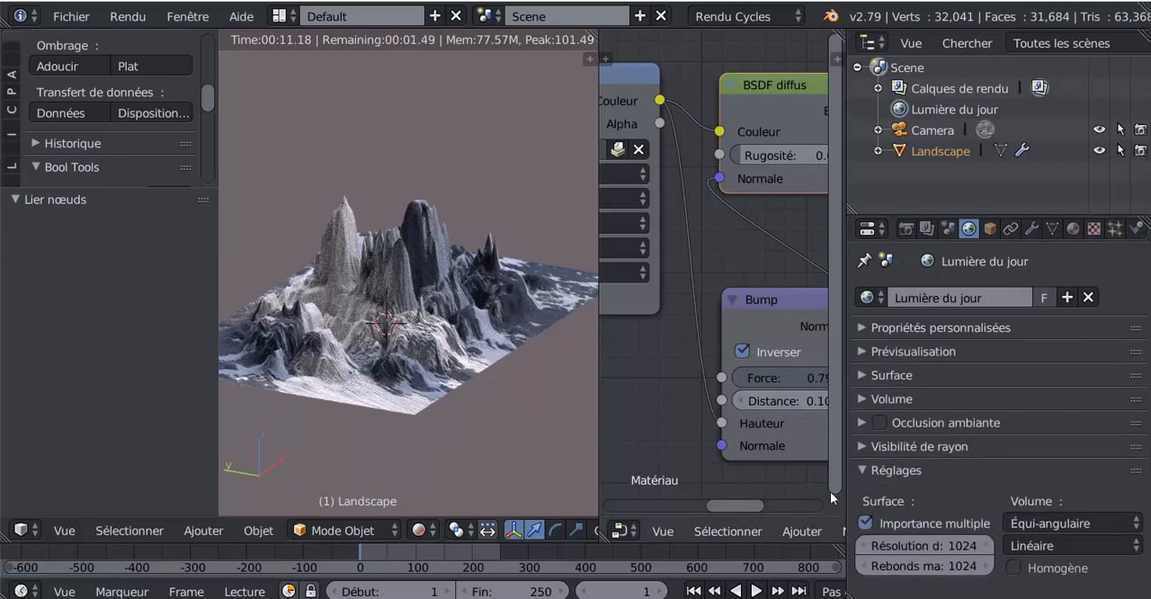
scroll(782, 558, "down", 4)
scroll(786, 530, "down", 5)
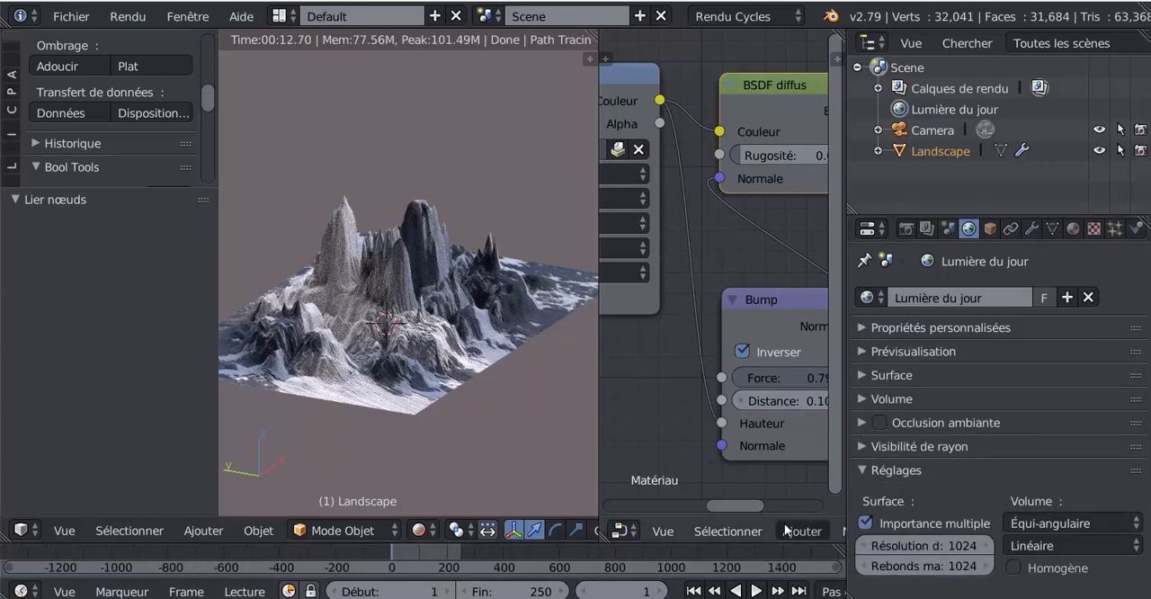
scroll(787, 531, "down", 1)
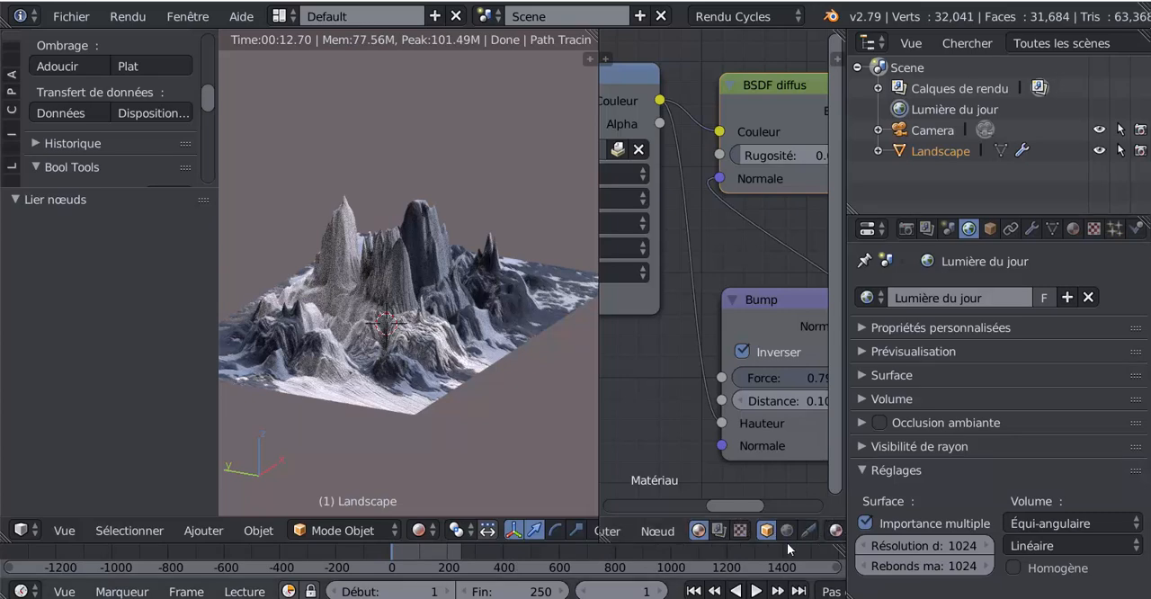
left_click(788, 531)
left_click_drag(843, 442, 949, 414)
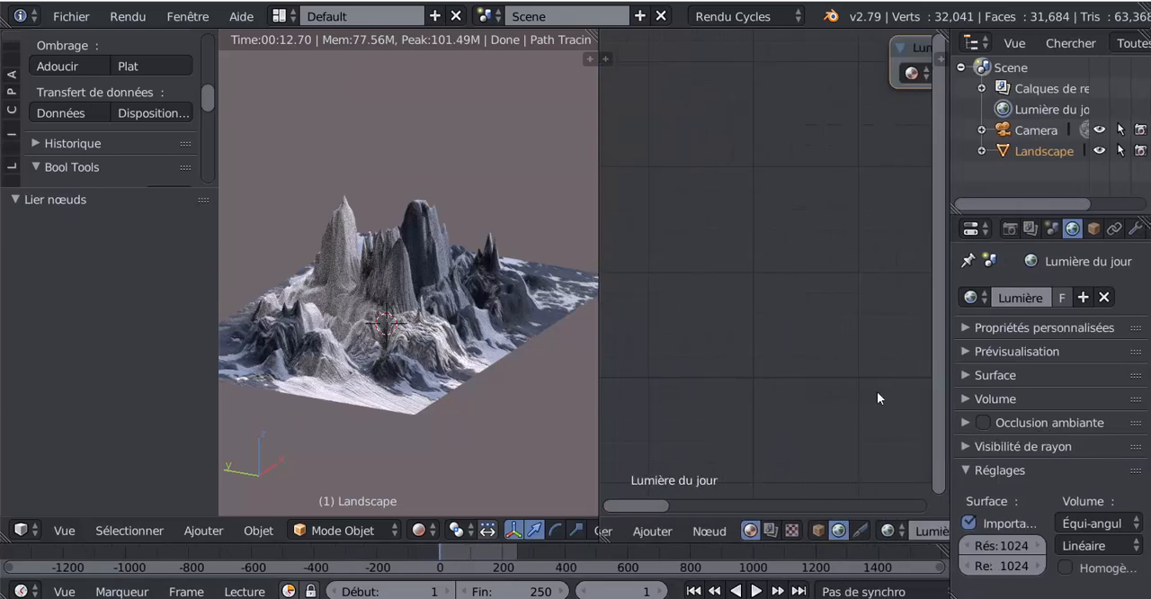
- Open the Lumière du jour node group for editing and set the Arrière-plan node's Force to 2.400
left_click_drag(906, 108, 742, 242)
scroll(799, 352, "up", 2)
left_click(874, 201)
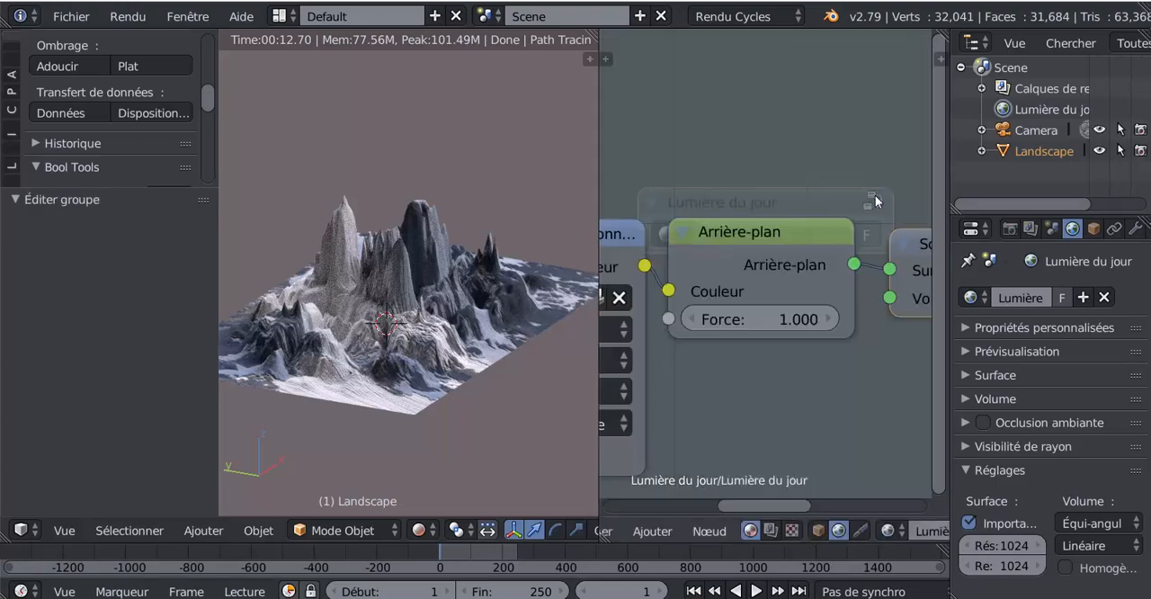
scroll(785, 322, "down", 2)
left_click_drag(730, 303, 796, 303)
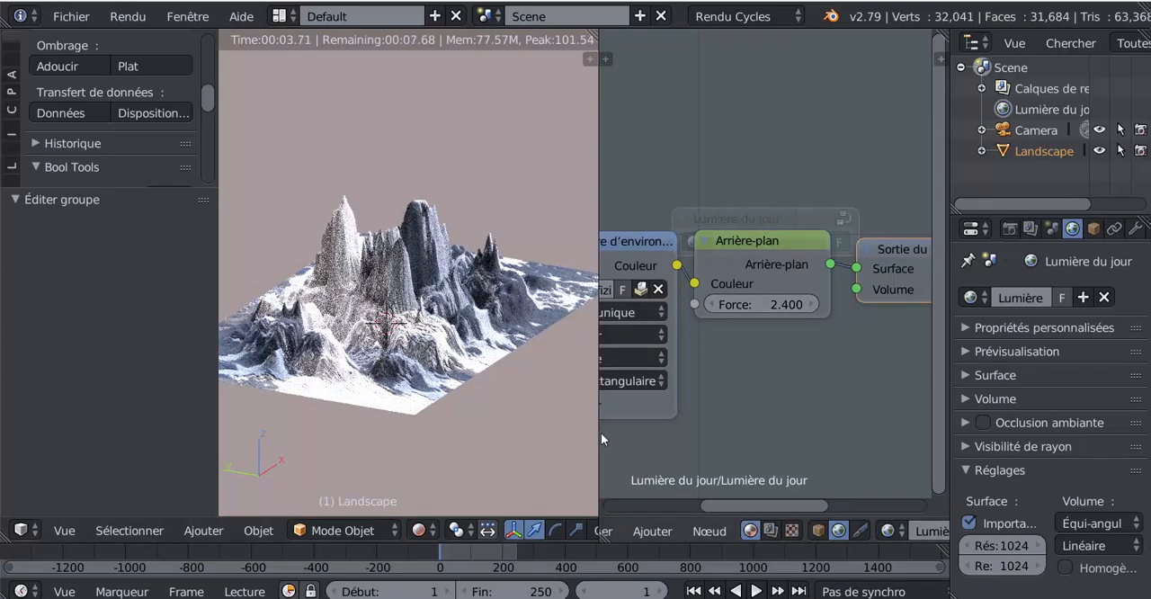
- Enlarge the 3D view and examine the rendered landscape up close and from above
left_click_drag(599, 435, 766, 415)
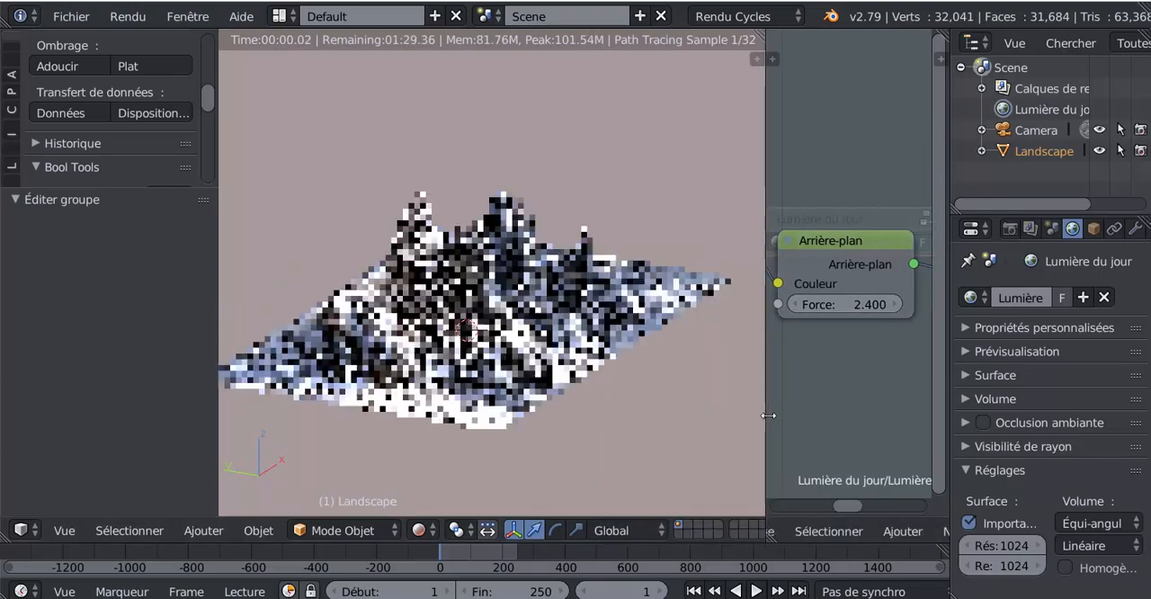
scroll(635, 417, "up", 5)
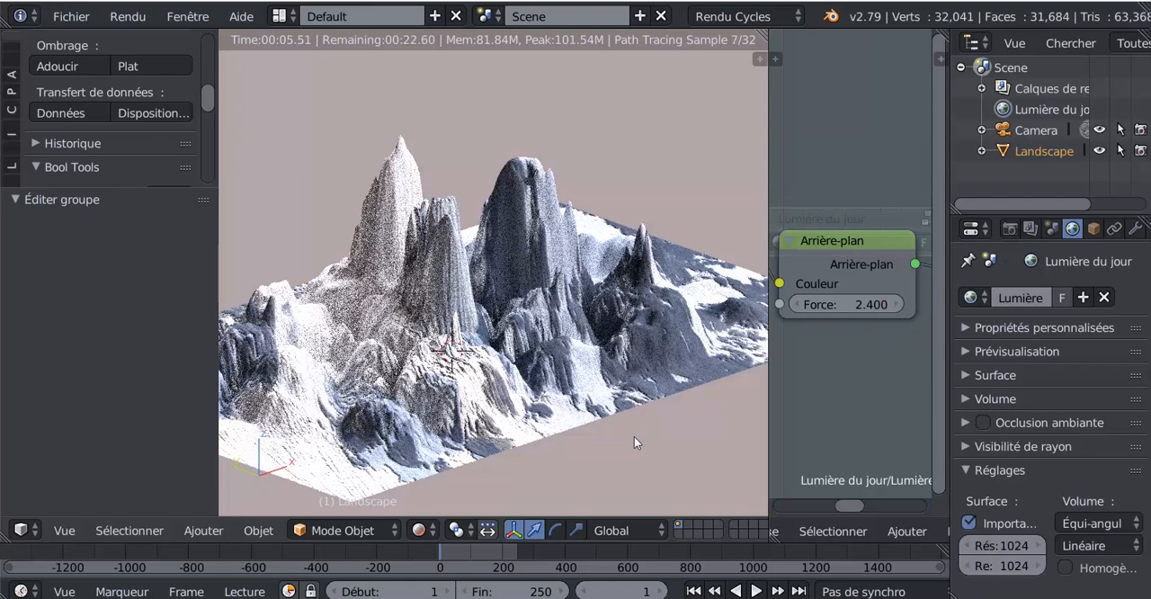
middle_click_drag(599, 389, 777, 406)
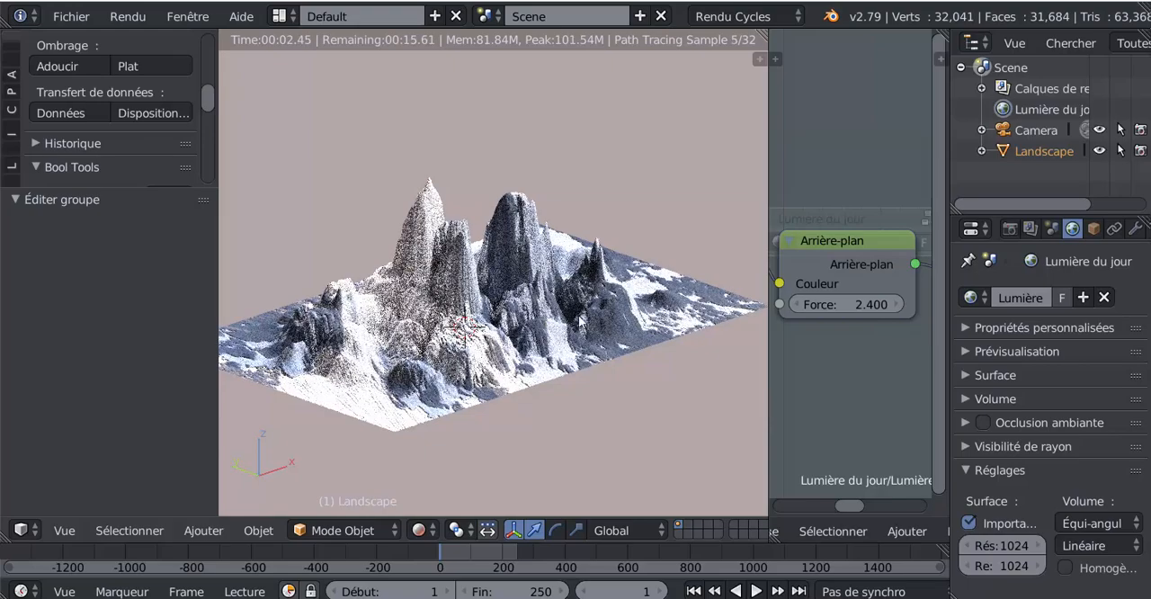
middle_click_drag(624, 388, 546, 440)
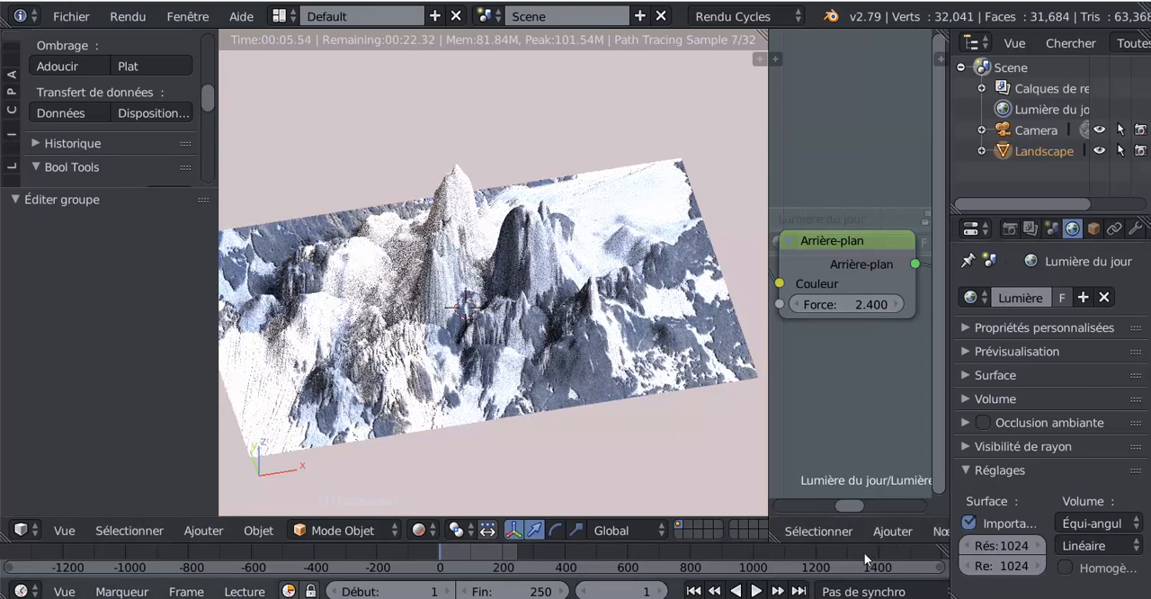
- Switch the node editor back to the landscape's Matériau nodes and enlarge the editor around the Texture image node
scroll(867, 537, "down", 5)
scroll(869, 537, "down", 2)
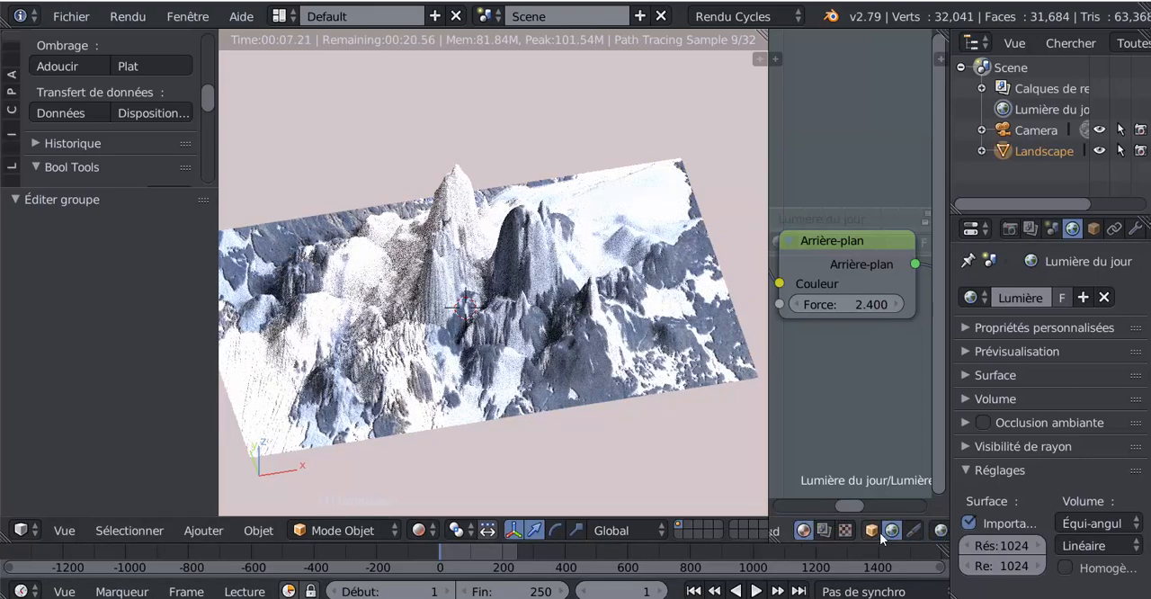
left_click(870, 531)
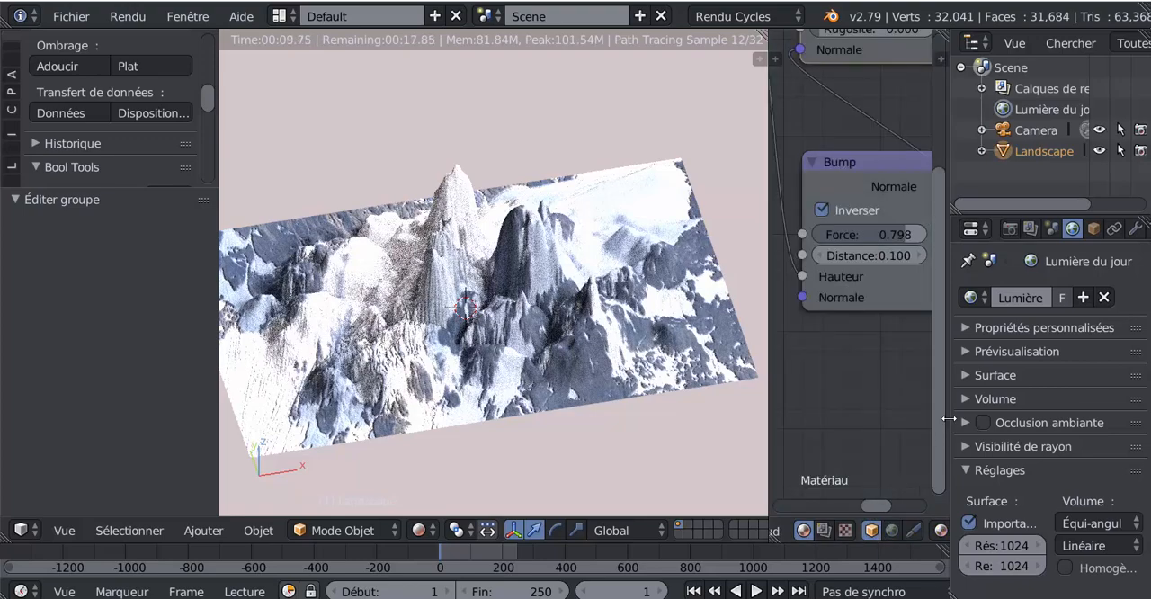
left_click_drag(944, 426, 1057, 399)
scroll(968, 314, "down", 8)
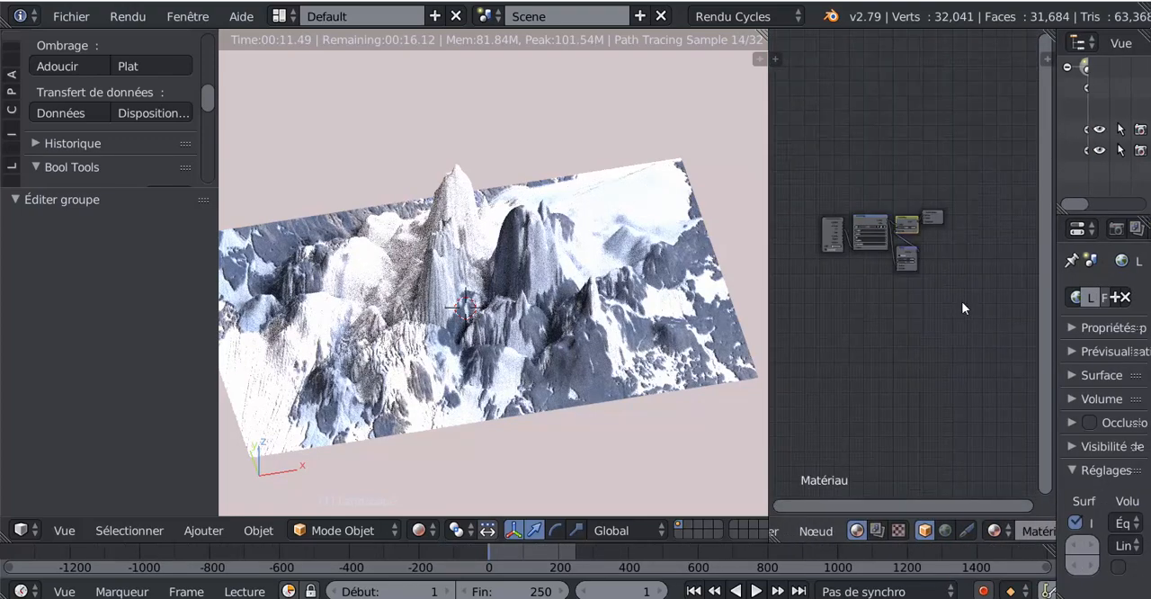
scroll(880, 279, "up", 3)
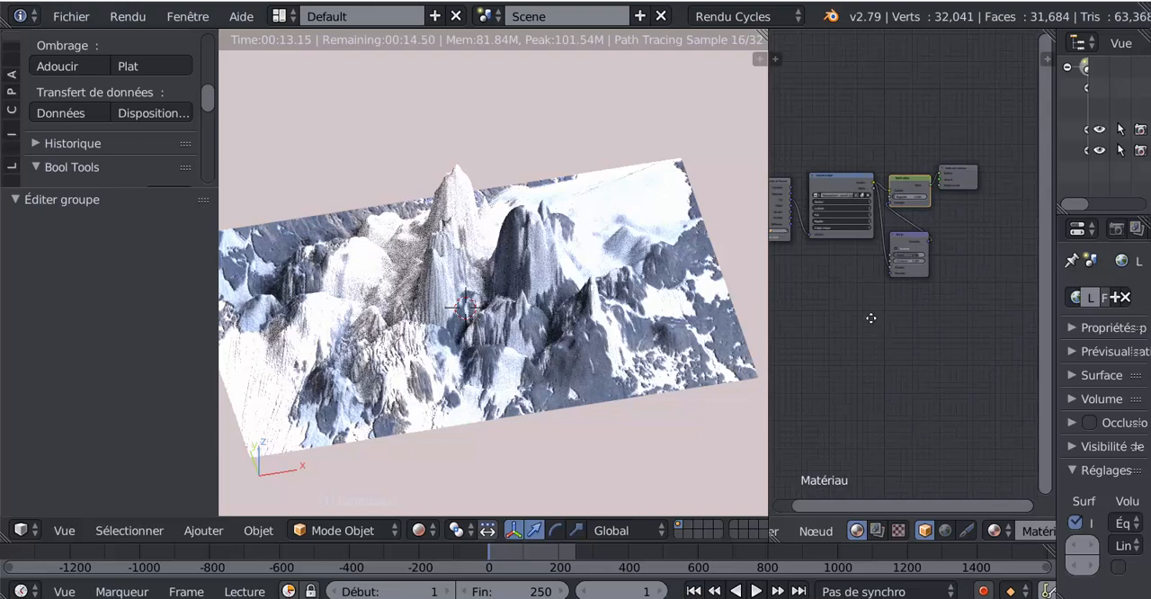
scroll(870, 317, "up", 5)
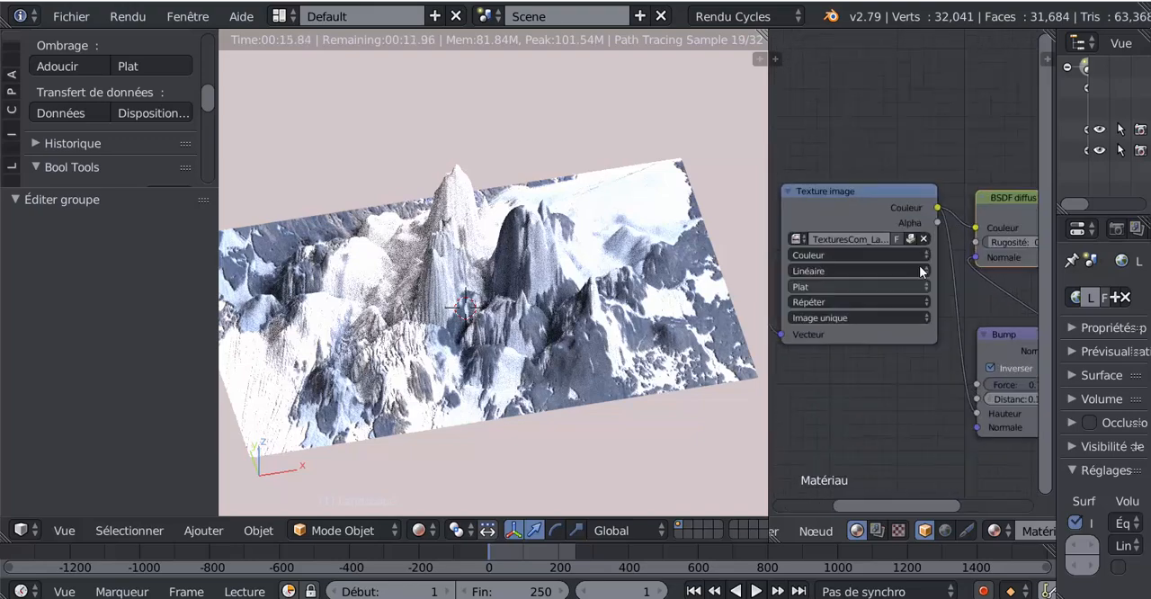
- Unpack the Texture image's file using the current folder, replace it with TexturesCom_MountainsGreen0060_1_S.jpg and inspect the rendered landscape
left_click(910, 241)
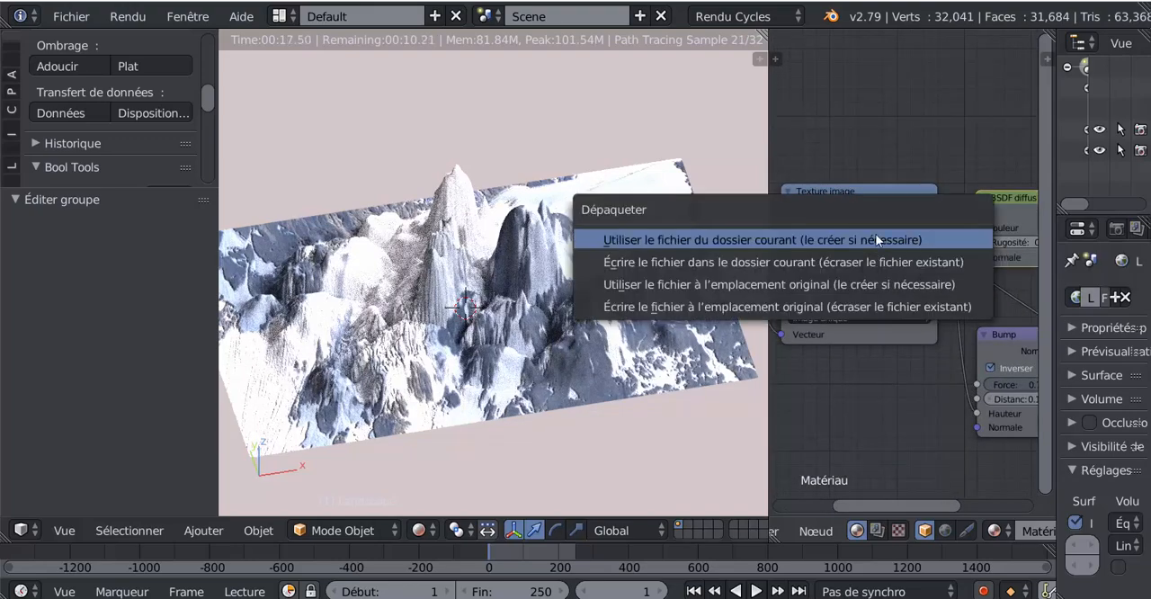
left_click(912, 242)
left_click(910, 238)
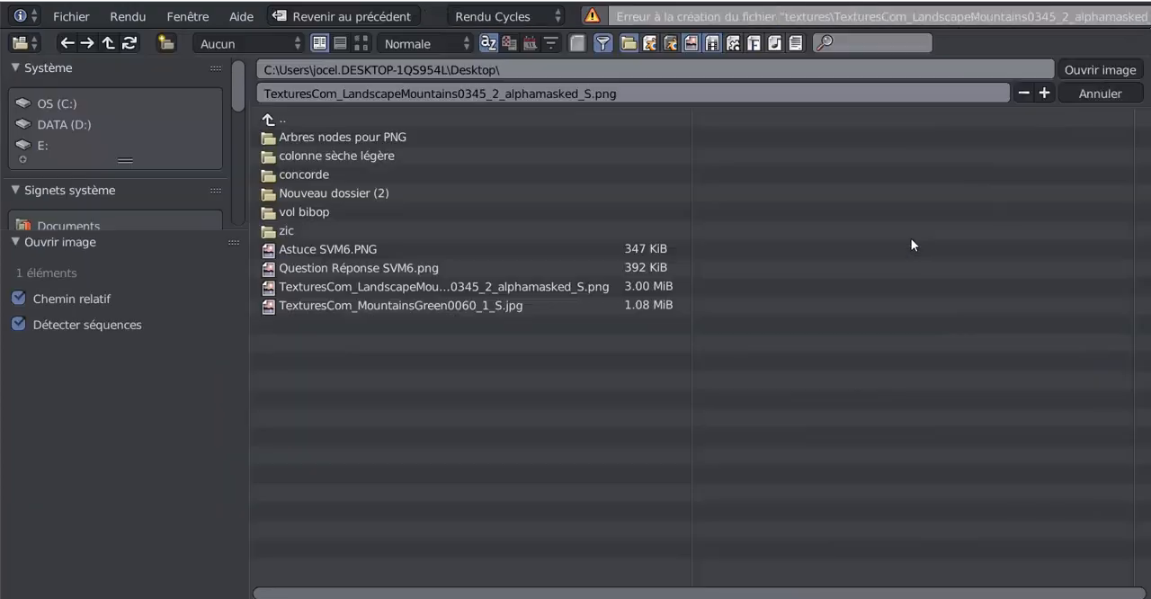
left_click(342, 43)
left_click(361, 43)
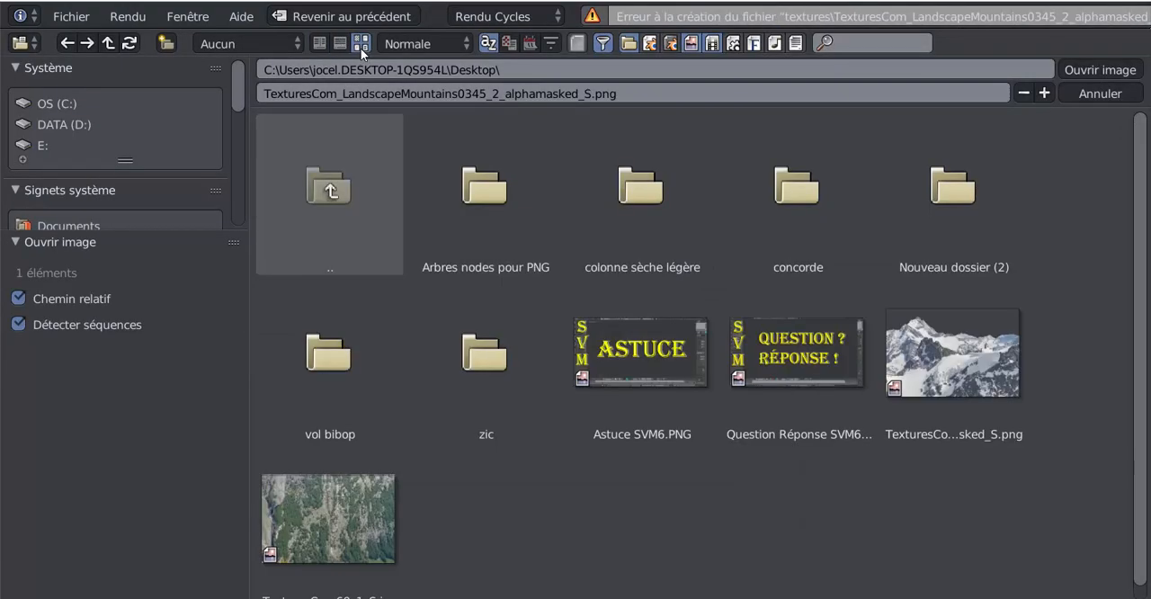
left_click(341, 514)
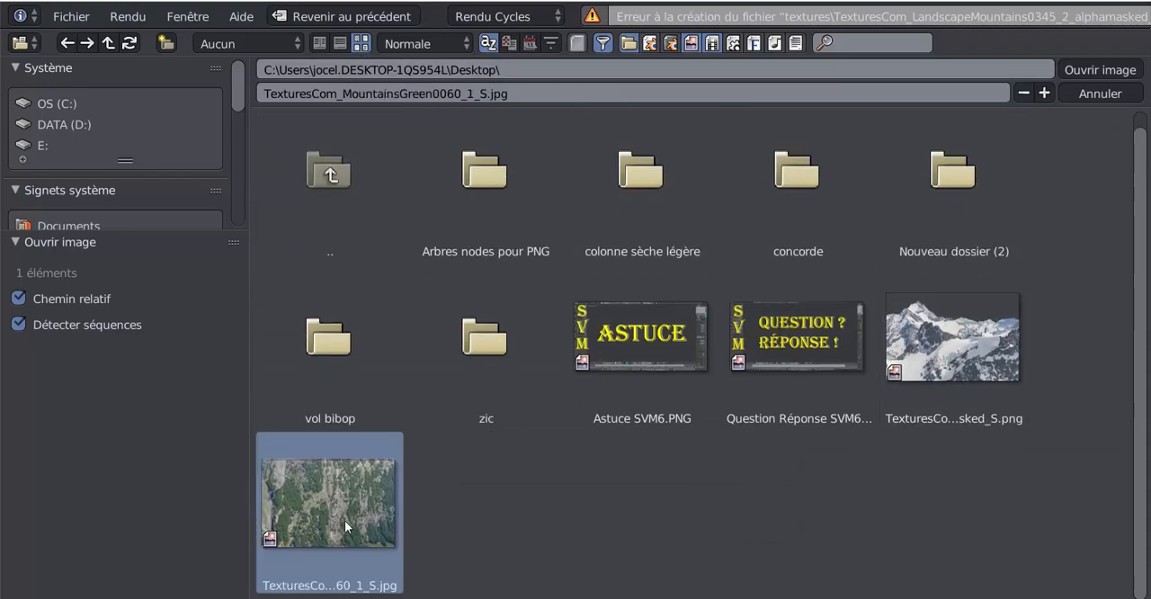
left_click(1094, 67)
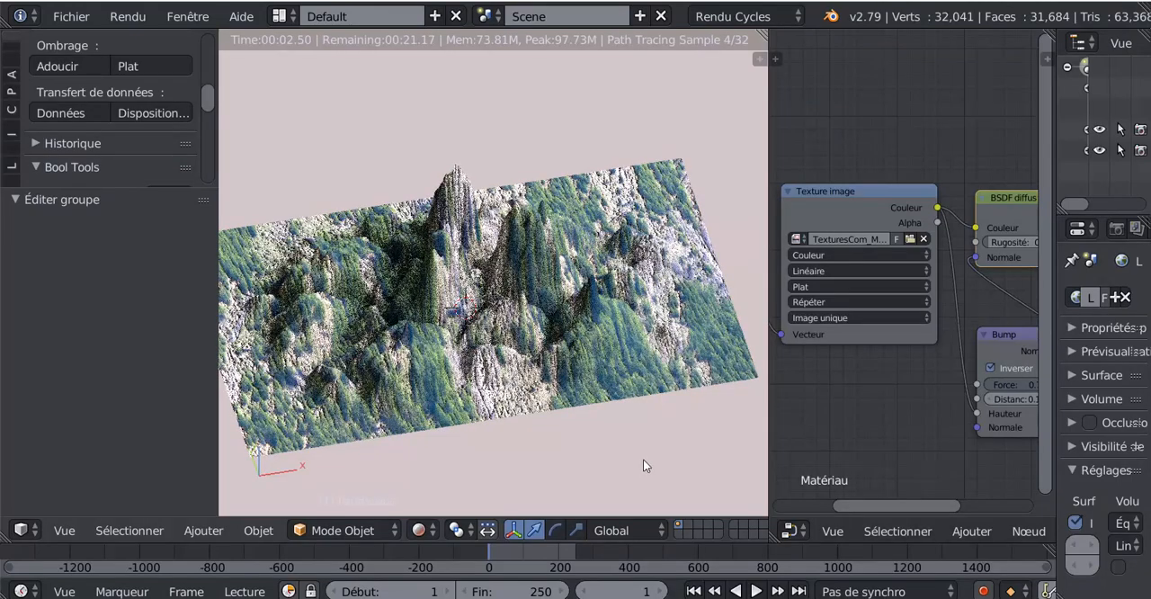
middle_click_drag(606, 444, 632, 424)
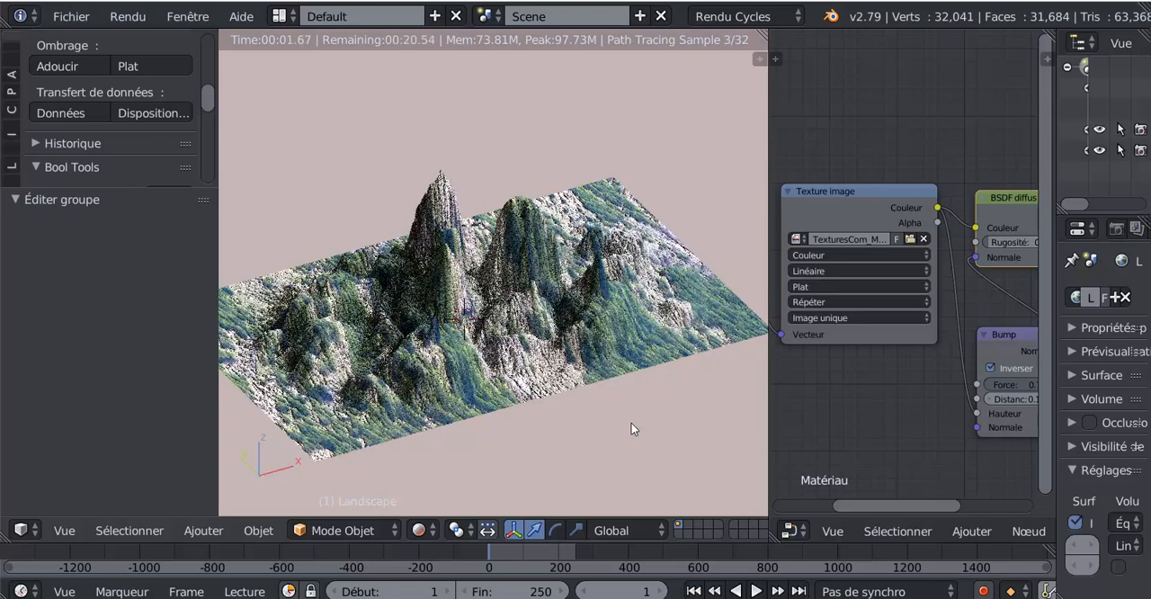
scroll(880, 397, "down", 2)
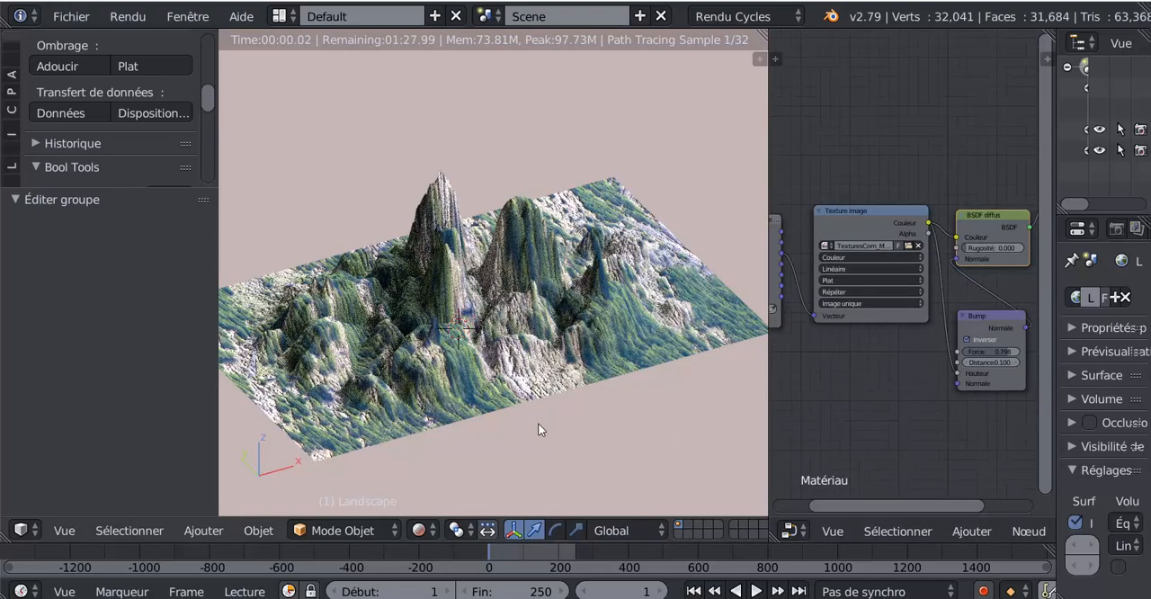
scroll(538, 423, "up", 1)
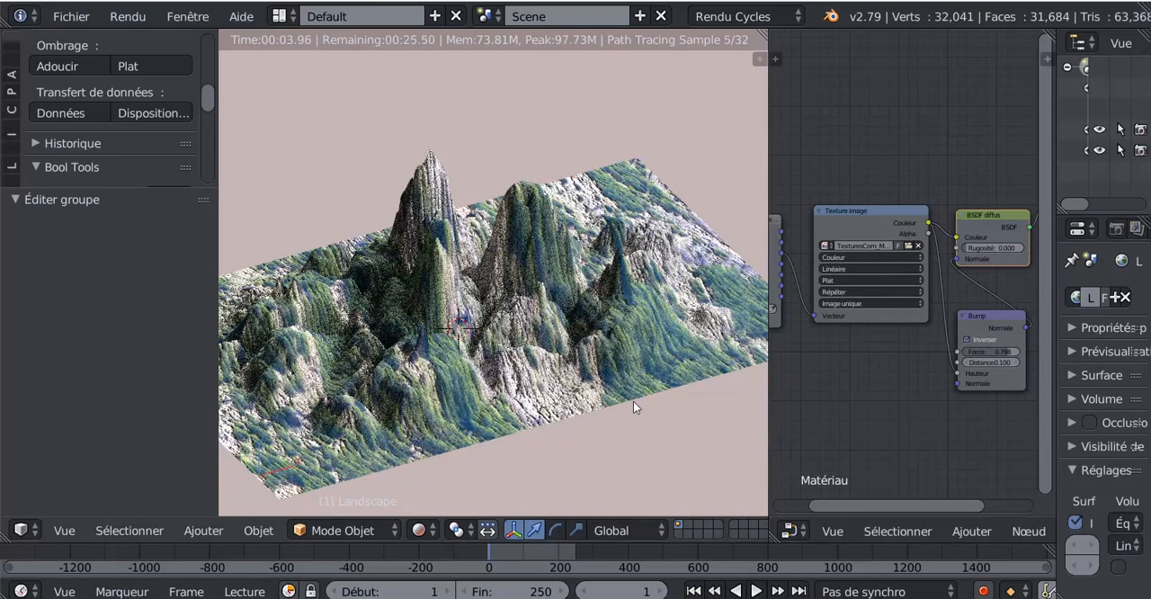
- Connect the Générée output of the texture coordinates node to the Texture image node's Vecteur input
scroll(844, 372, "down", 1)
scroll(842, 374, "up", 2)
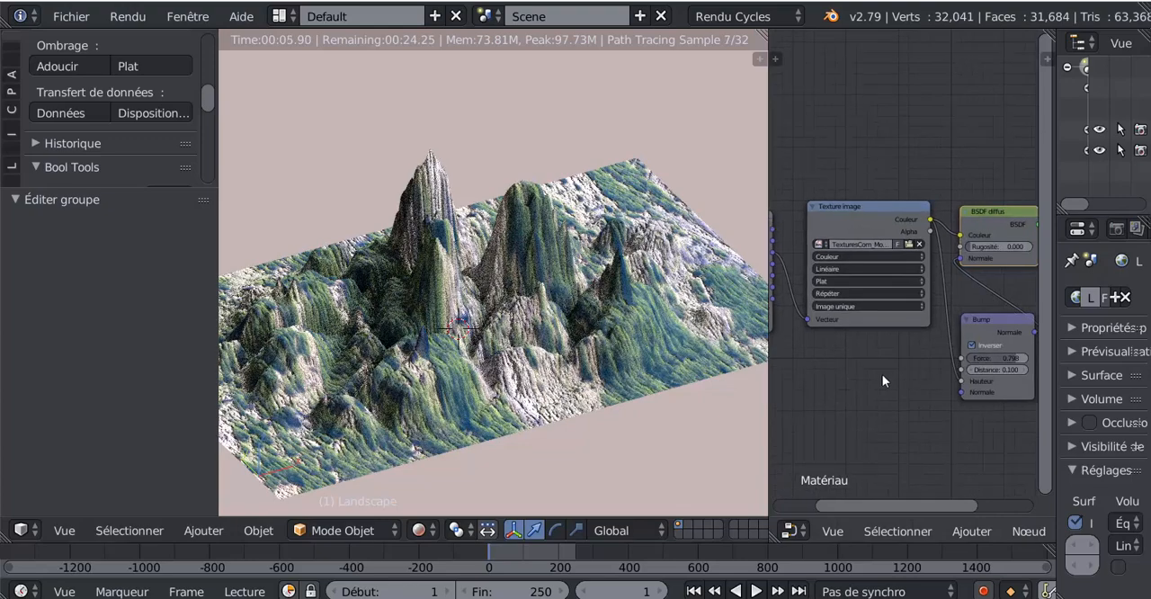
scroll(881, 375, "down", 1)
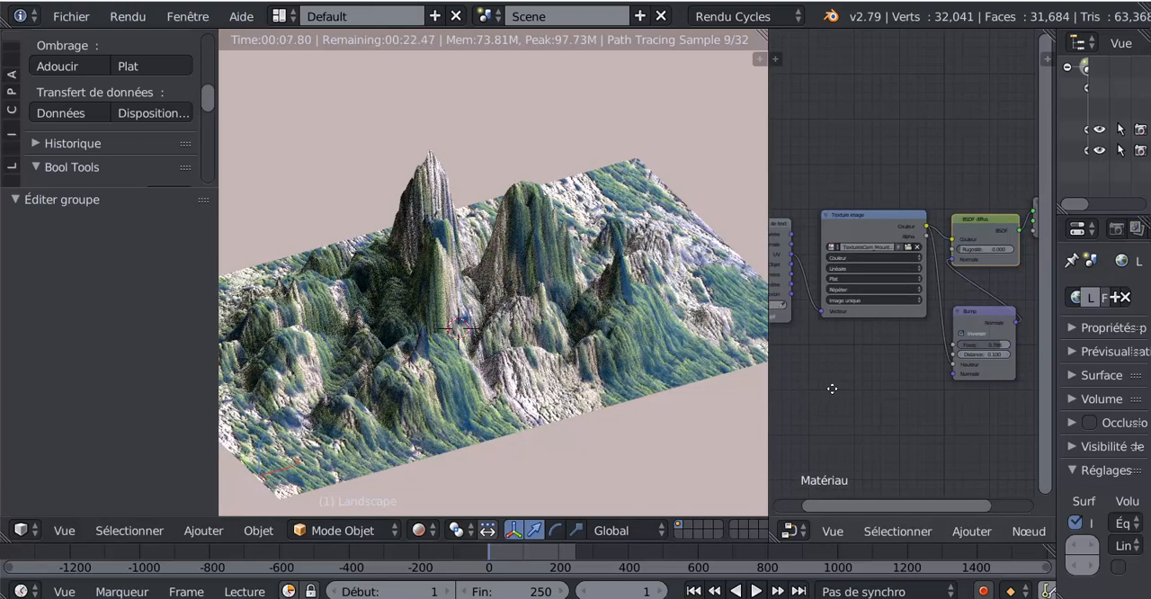
scroll(832, 392, "up", 4)
scroll(833, 399, "down", 6)
middle_click_drag(840, 399, 894, 398)
scroll(894, 398, "up", 4)
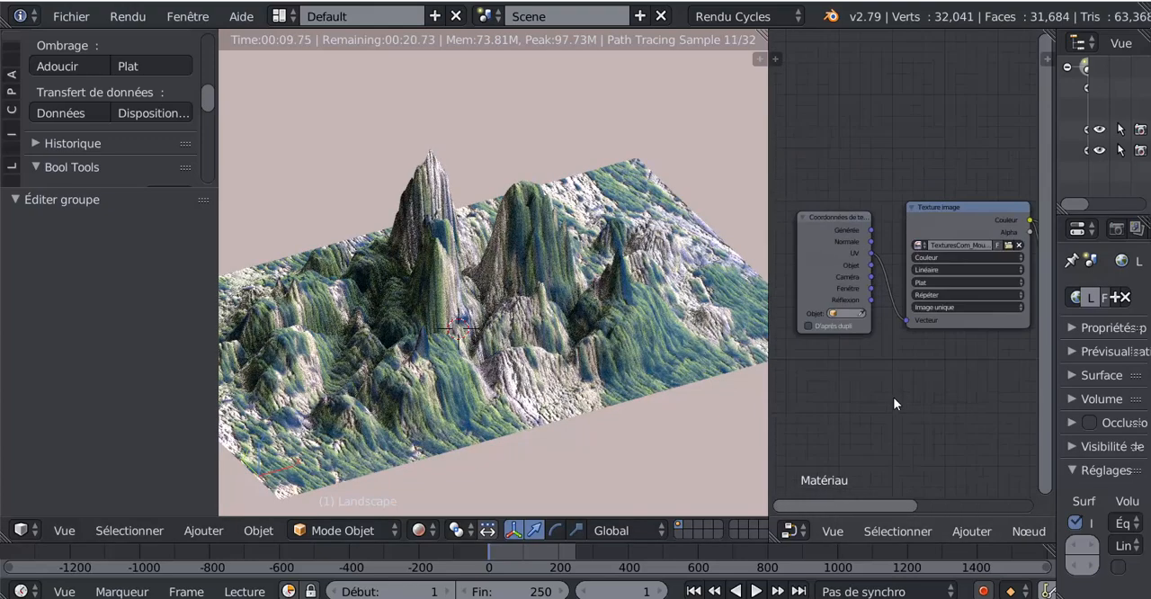
scroll(893, 396, "up", 1)
left_click_drag(859, 217, 906, 339)
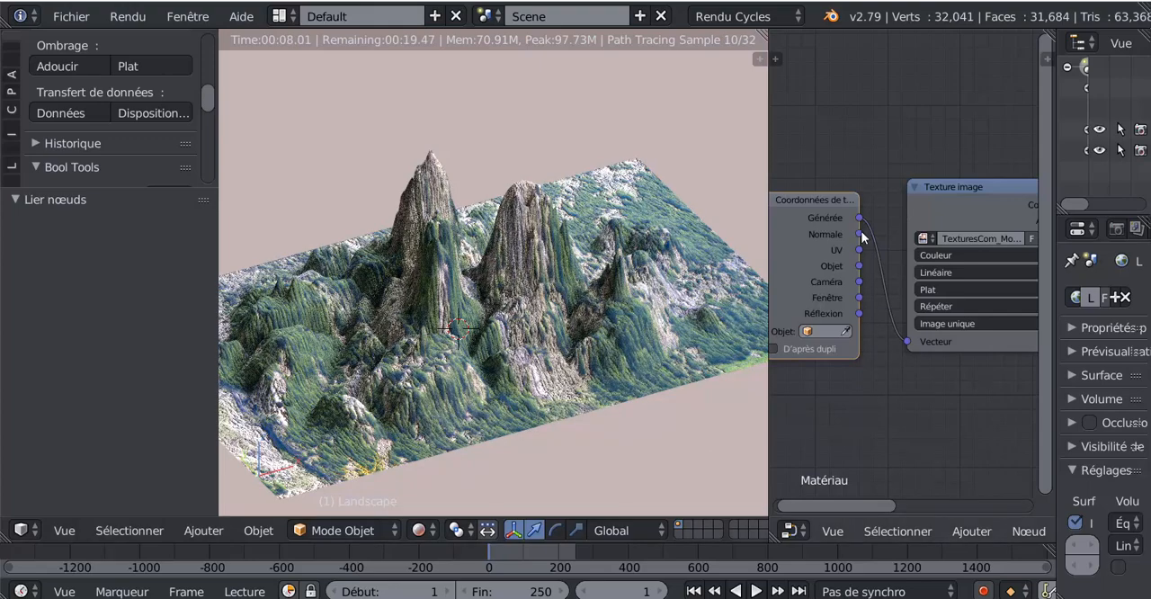
- Feed the Vecteur input from Normale, Objet, Caméra, Fenêtre and Réflexion in turn, comparing the renders, and return it to Générée
left_click_drag(859, 234, 907, 341)
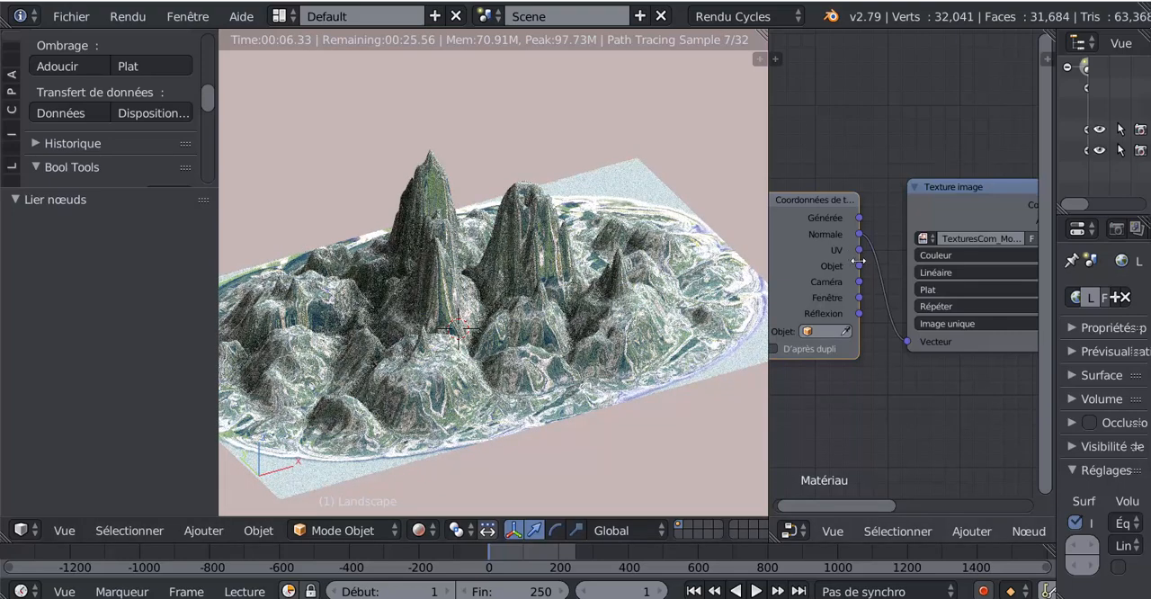
left_click_drag(860, 267, 909, 342)
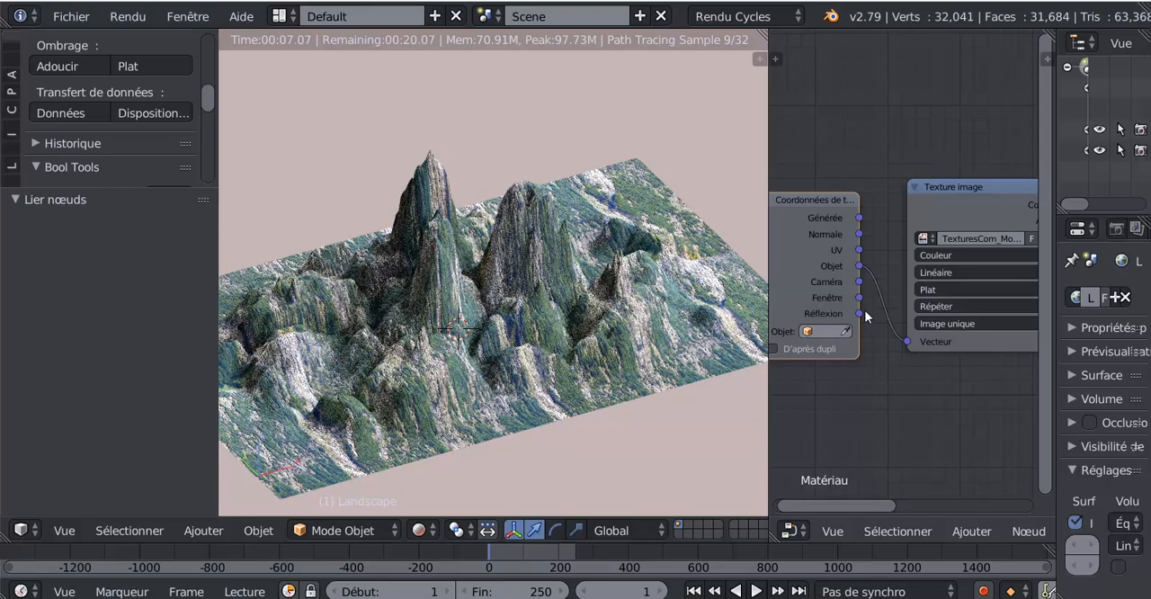
left_click_drag(861, 286, 906, 341)
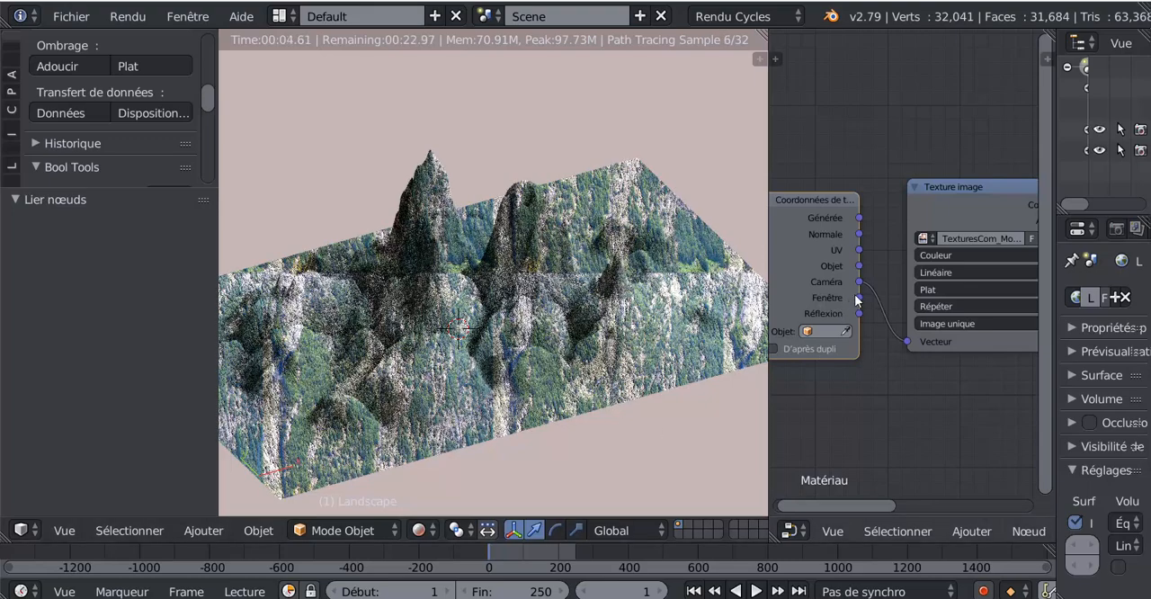
left_click_drag(858, 297, 908, 340)
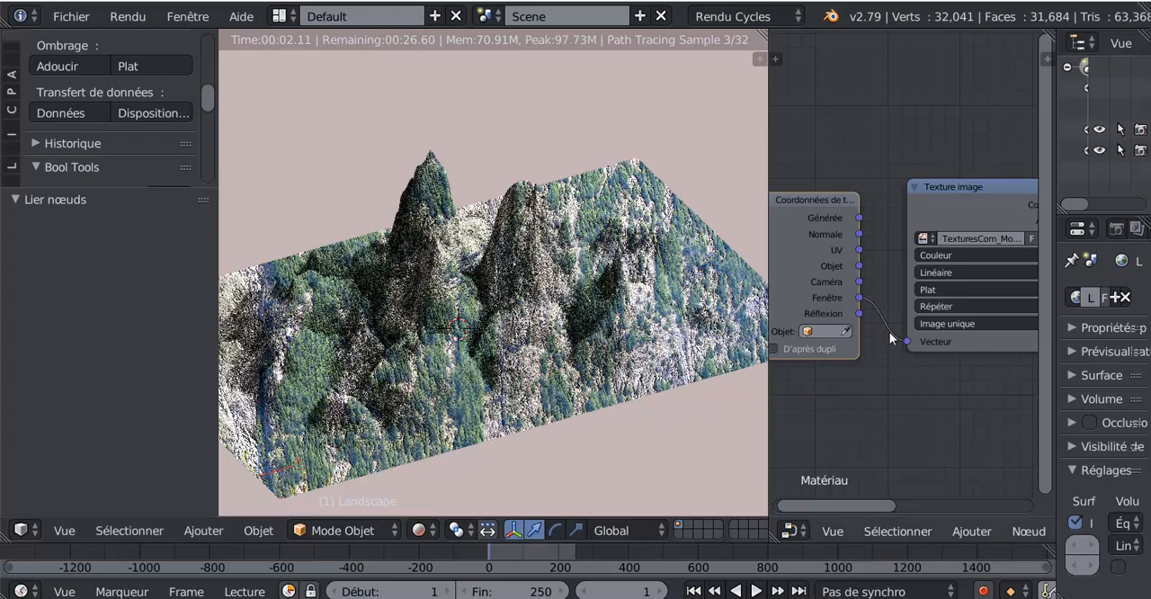
mouse_move(898, 343)
left_mouse_down()
mouse_move(857, 312)
mouse_move(900, 344)
left_mouse_up()
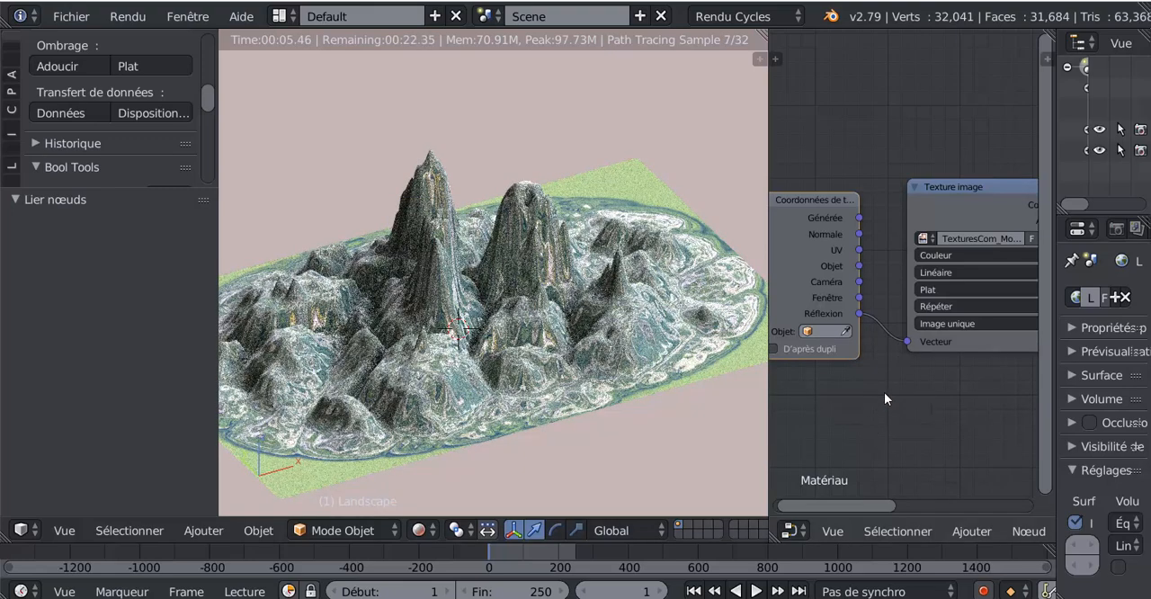
scroll(884, 392, "down", 2)
scroll(925, 384, "up", 1)
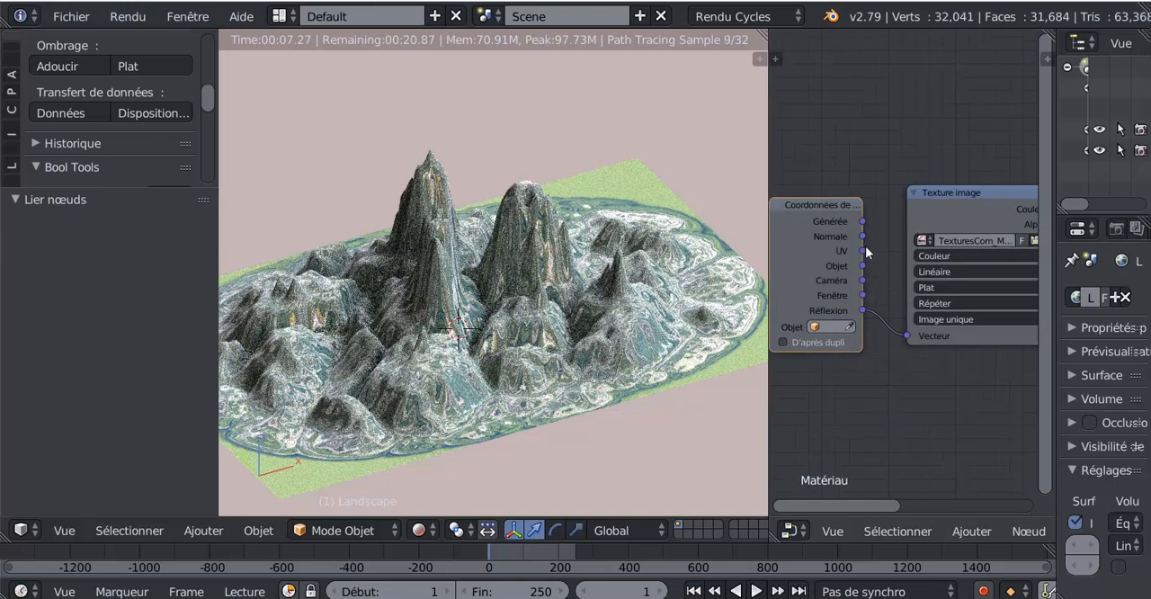
left_click_drag(862, 221, 904, 334)
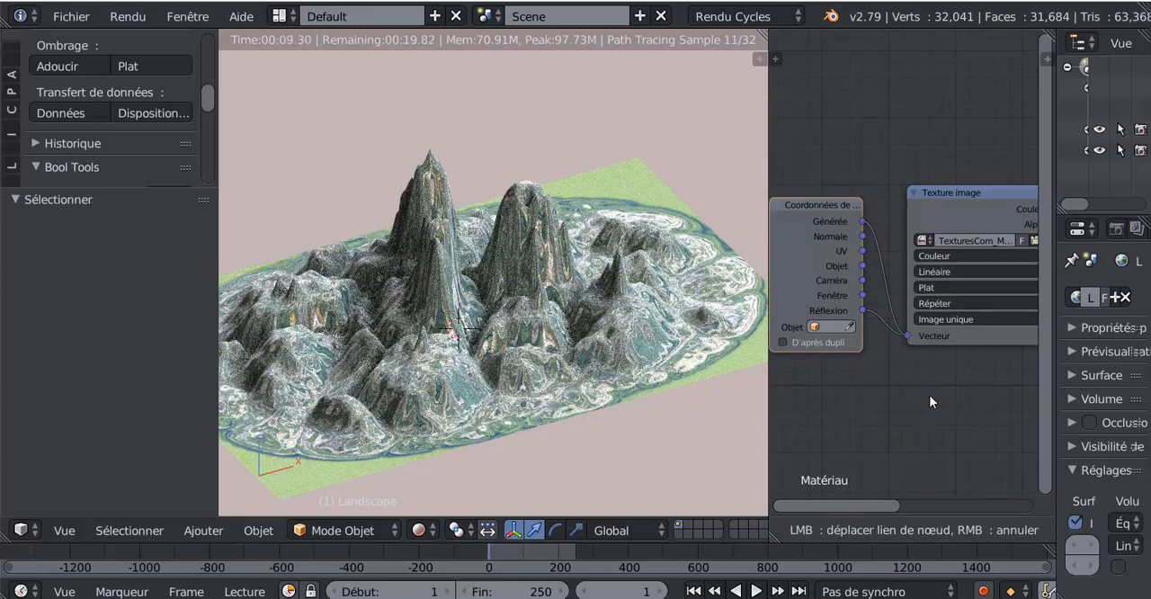
left_click_drag(931, 396, 929, 396)
middle_click_drag(925, 394, 889, 381)
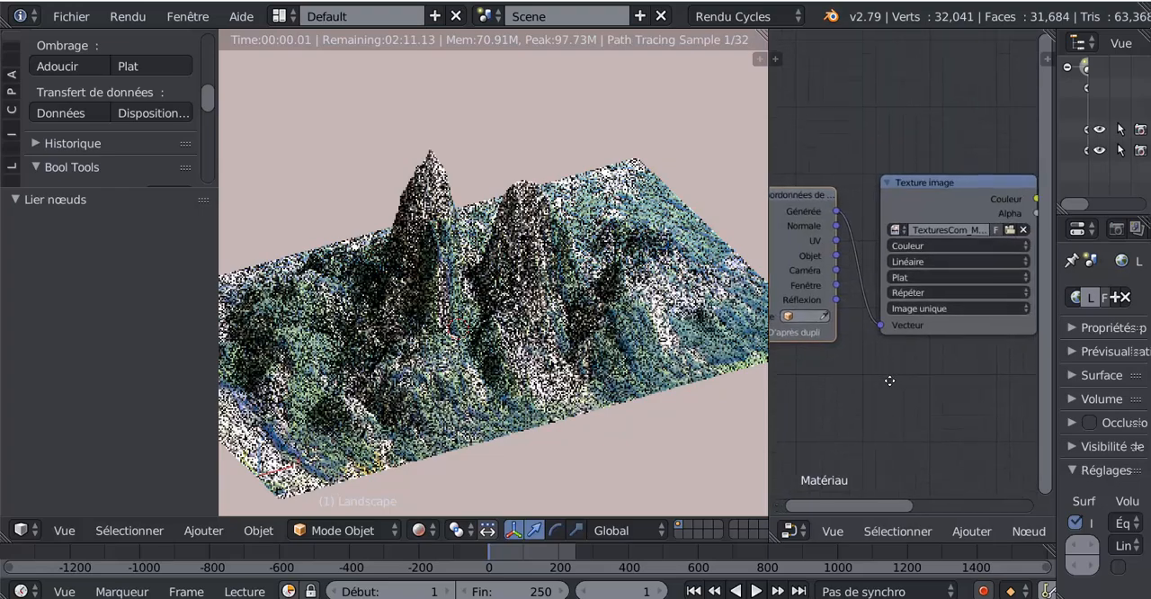
- Set the Texture image node's projection to Boîte and inspect the rendered landscape from above and from the side
scroll(889, 380, "up", 3)
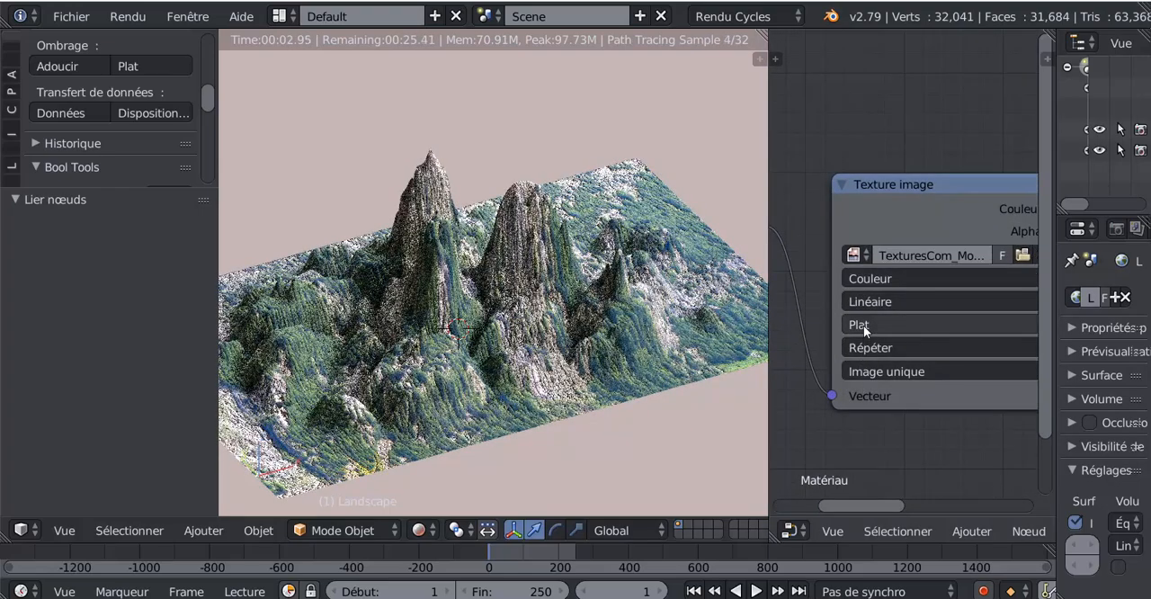
left_click(864, 326)
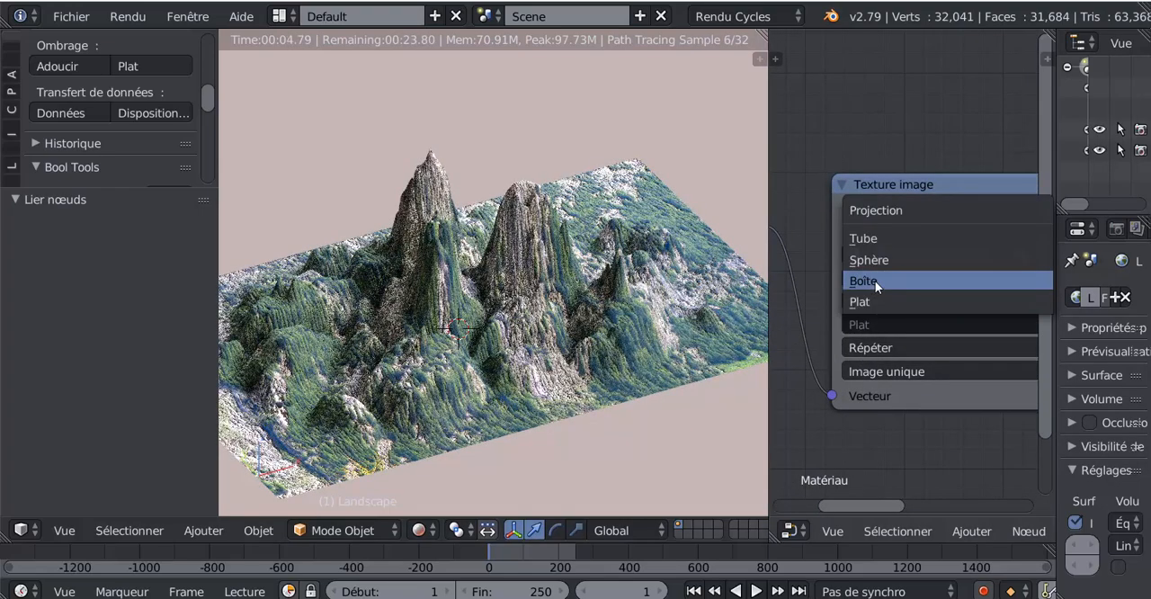
left_click(875, 281)
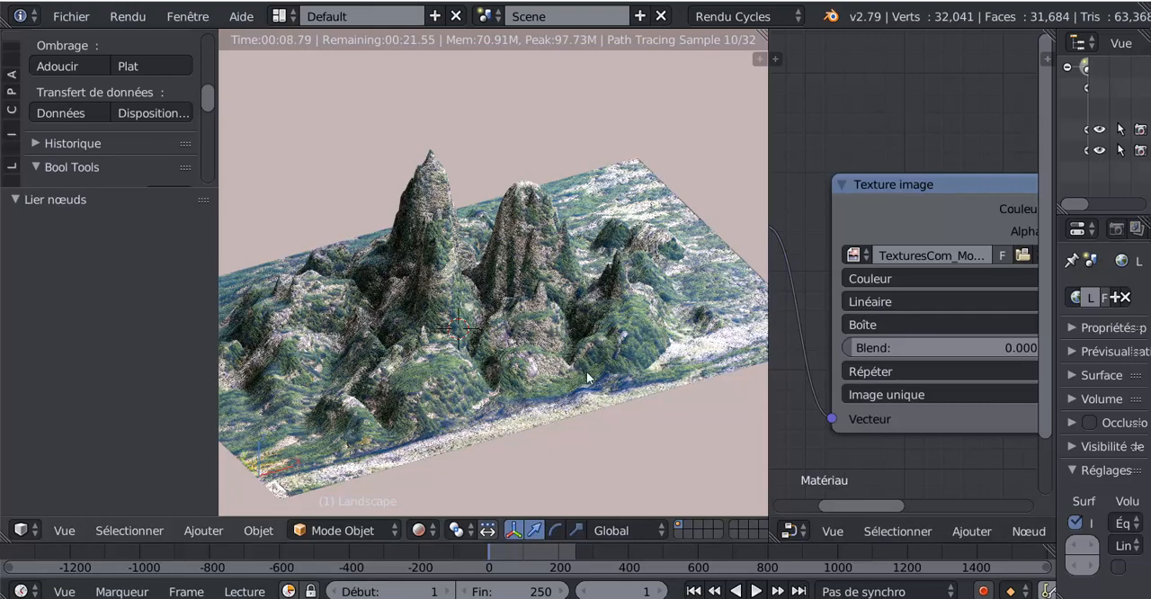
scroll(887, 432, "down", 3)
middle_click_drag(854, 440, 959, 443)
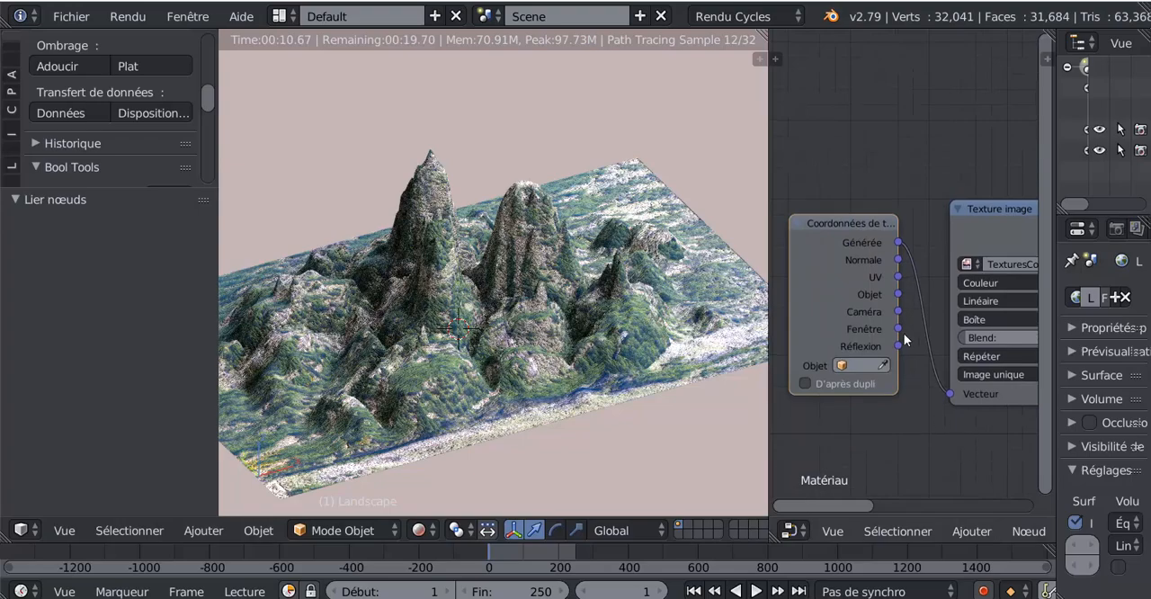
middle_click_drag(589, 385, 511, 387)
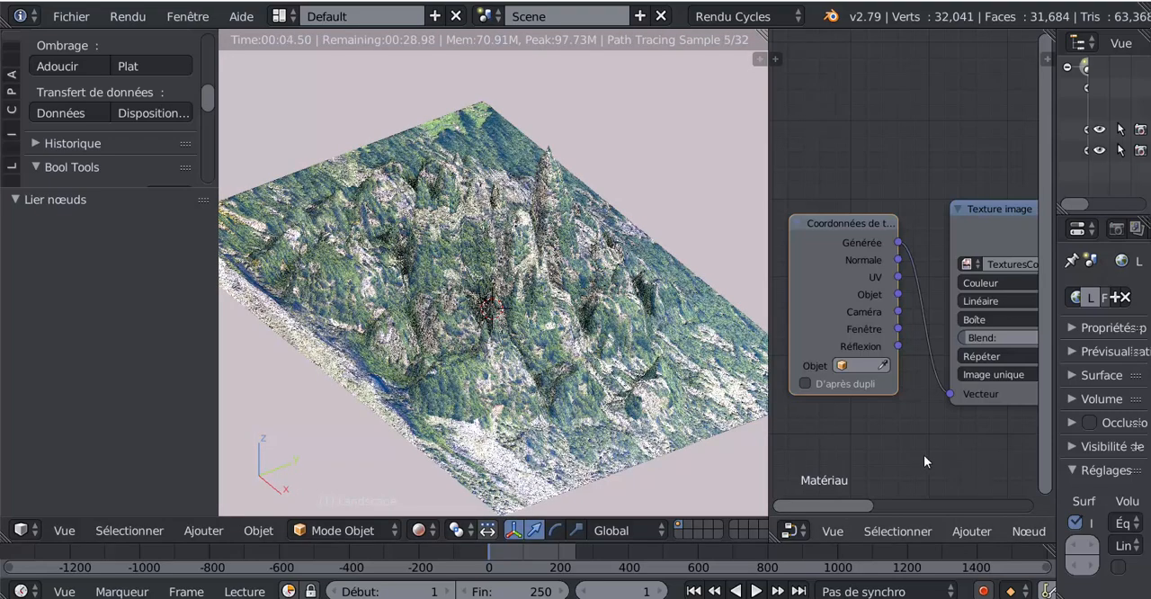
middle_click_drag(922, 454, 871, 451)
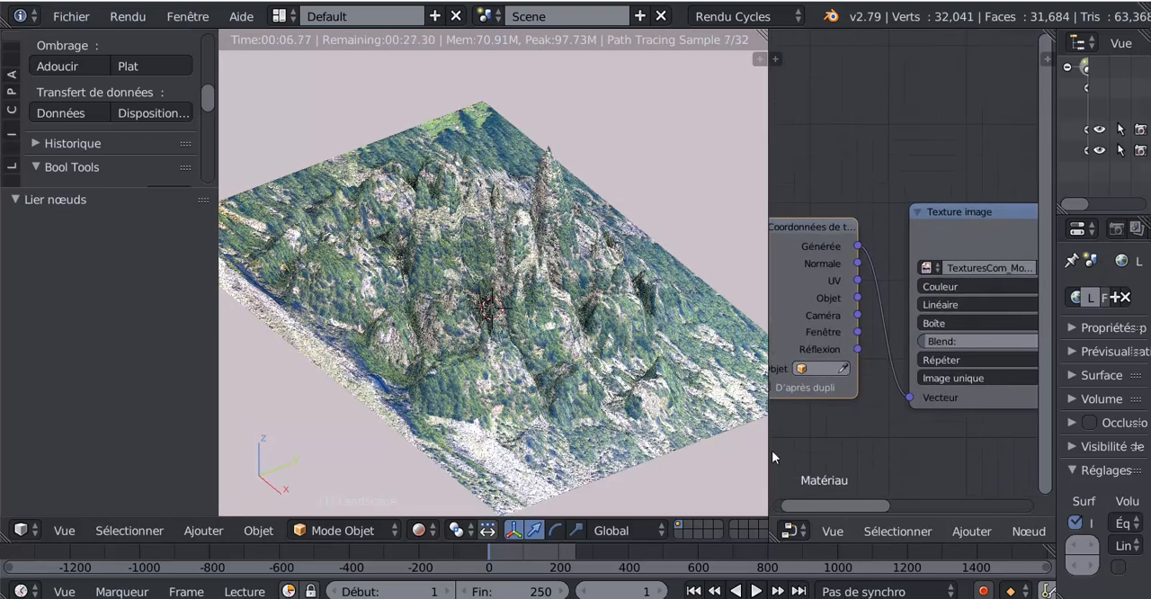
middle_click_drag(541, 475, 606, 422)
scroll(591, 433, "up", 2)
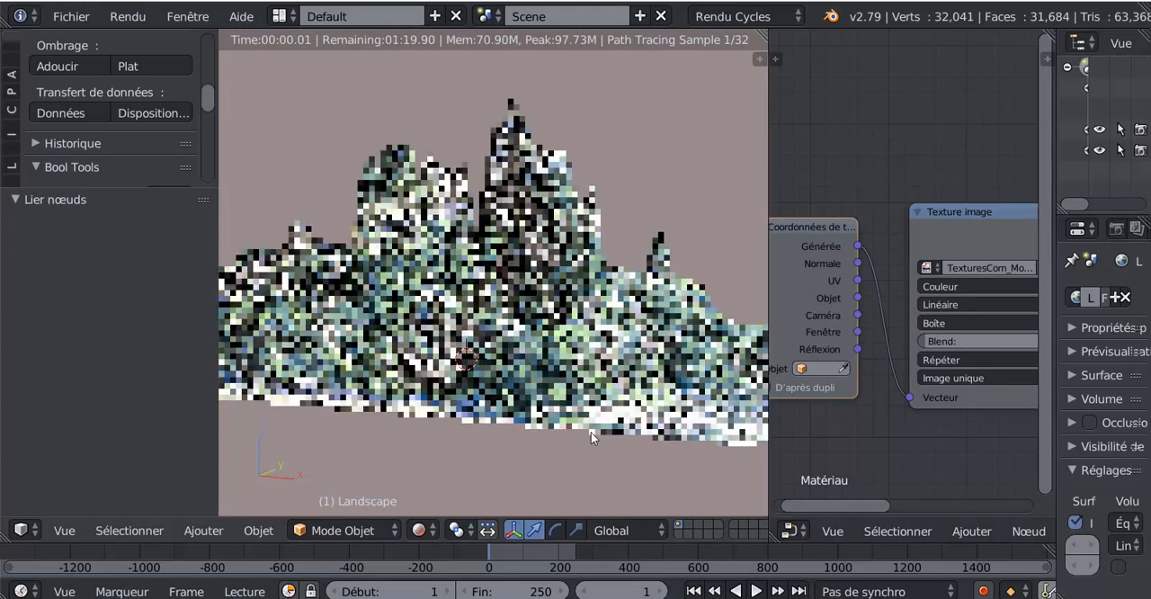
middle_click_drag(591, 432, 603, 466, "shift")
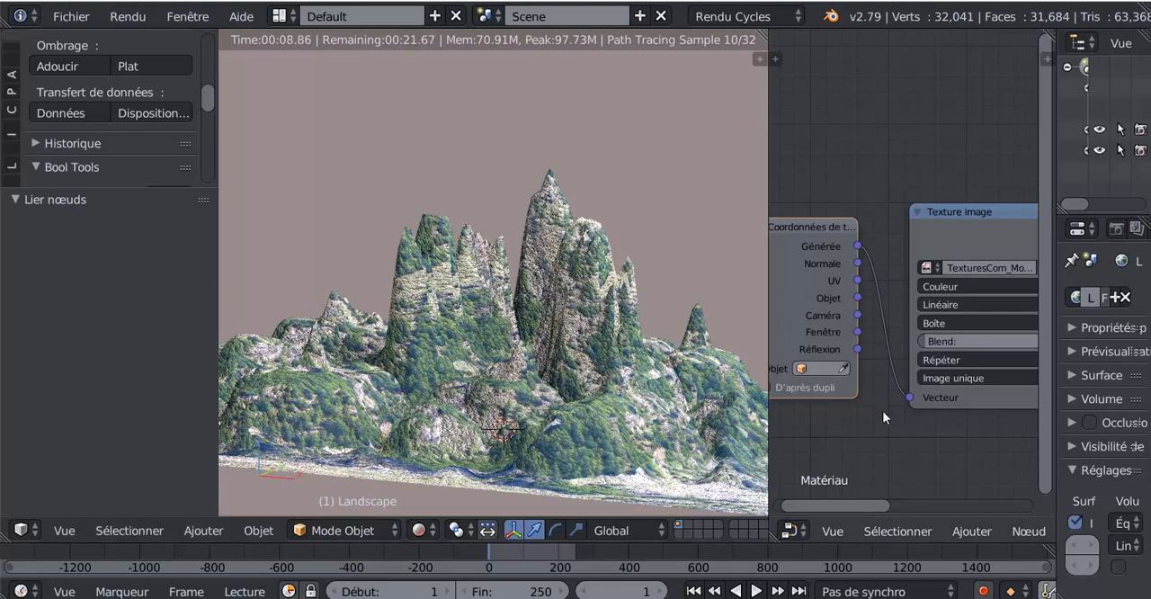
- Spread out the material nodes, moving Texture image away from BSDF diffus and Bump into the space just below BSDF diffus
scroll(890, 415, "down", 3)
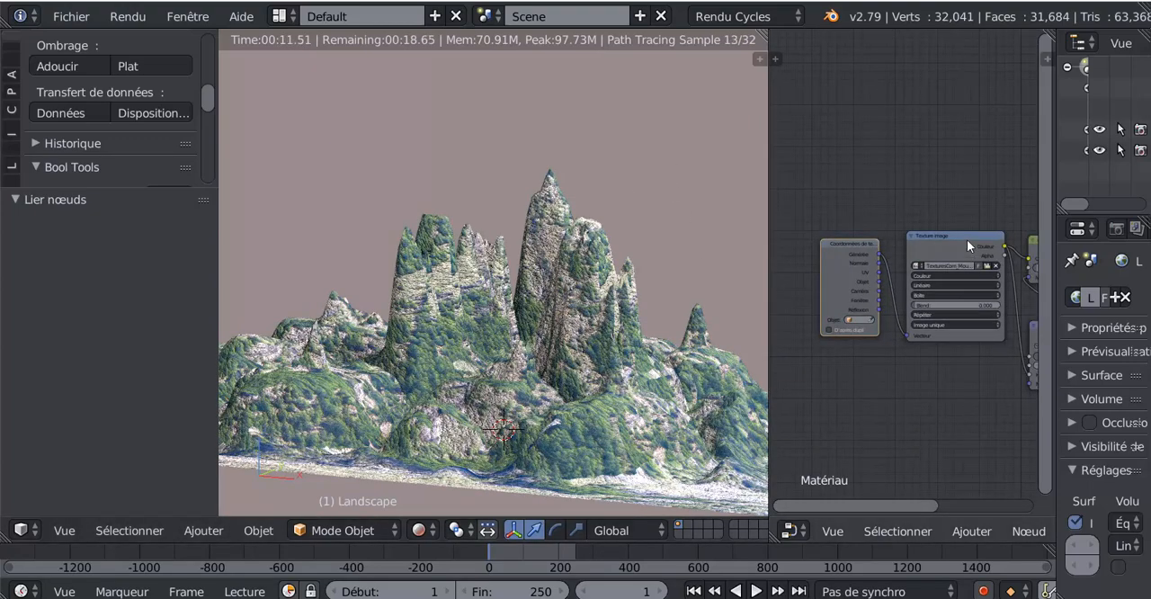
key("g")
left_click(936, 210)
left_click_drag(945, 238, 904, 229)
scroll(922, 387, "down", 4)
middle_click_drag(922, 386, 809, 409)
scroll(808, 408, "up", 4)
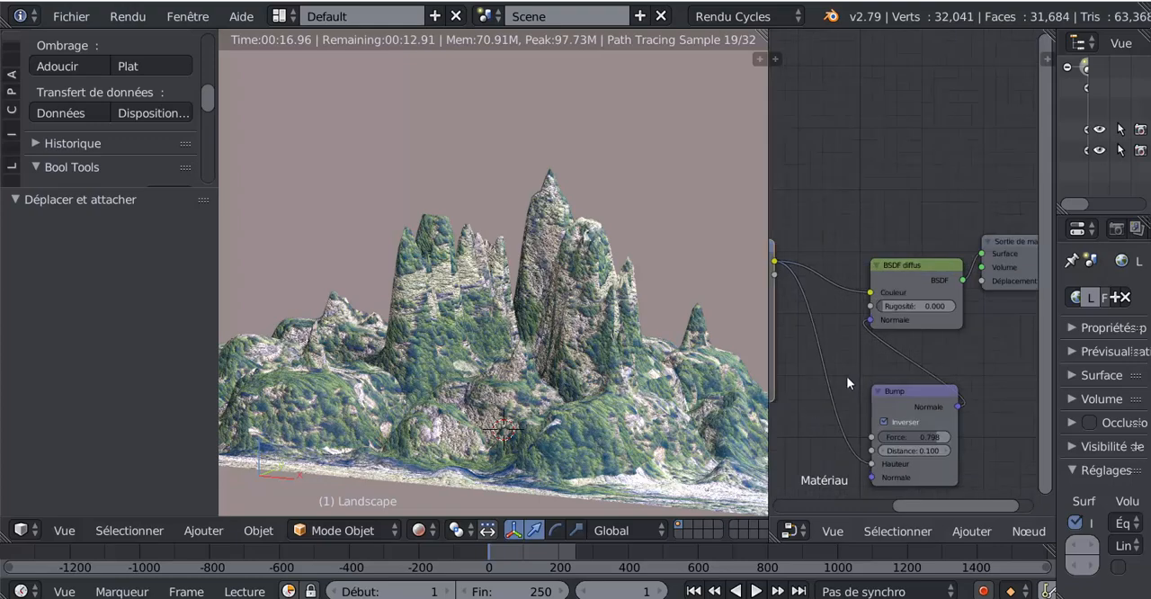
left_click_drag(919, 387, 872, 366)
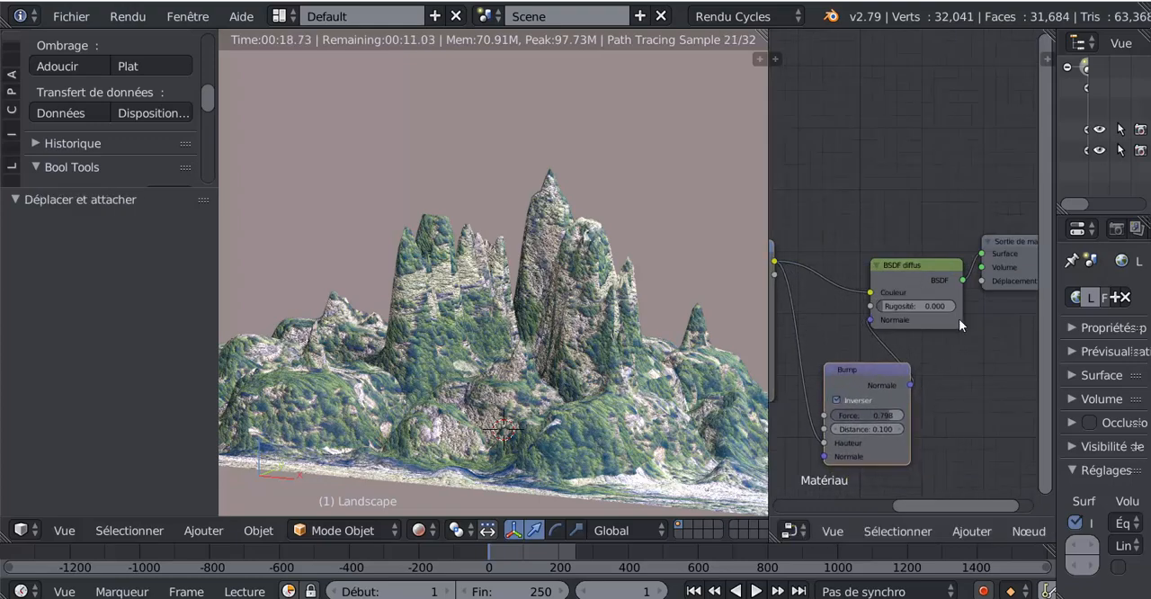
scroll(962, 333, "down", 2)
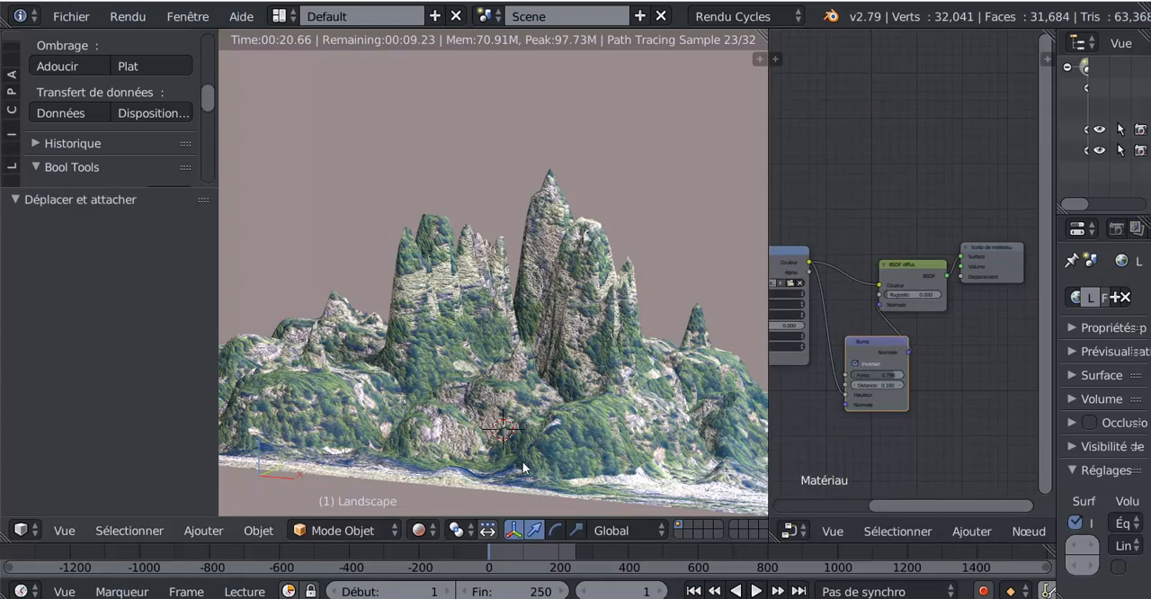
- Delete the textured landscape and switch the viewport shading to Texture
middle_click_drag(525, 469, 542, 468)
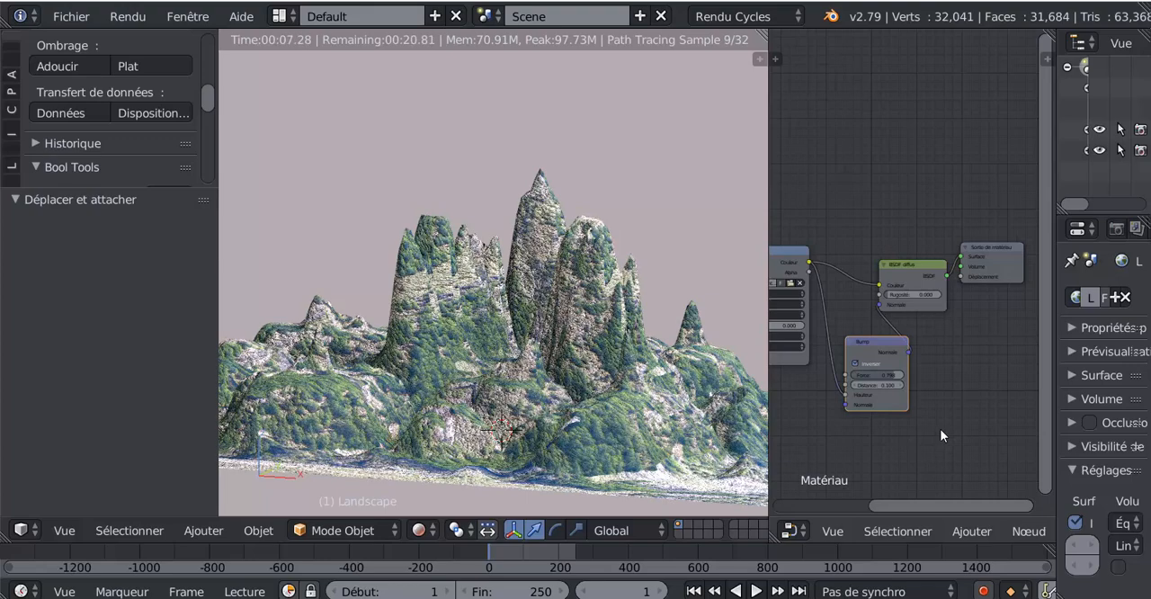
key("x")
left_click(490, 378)
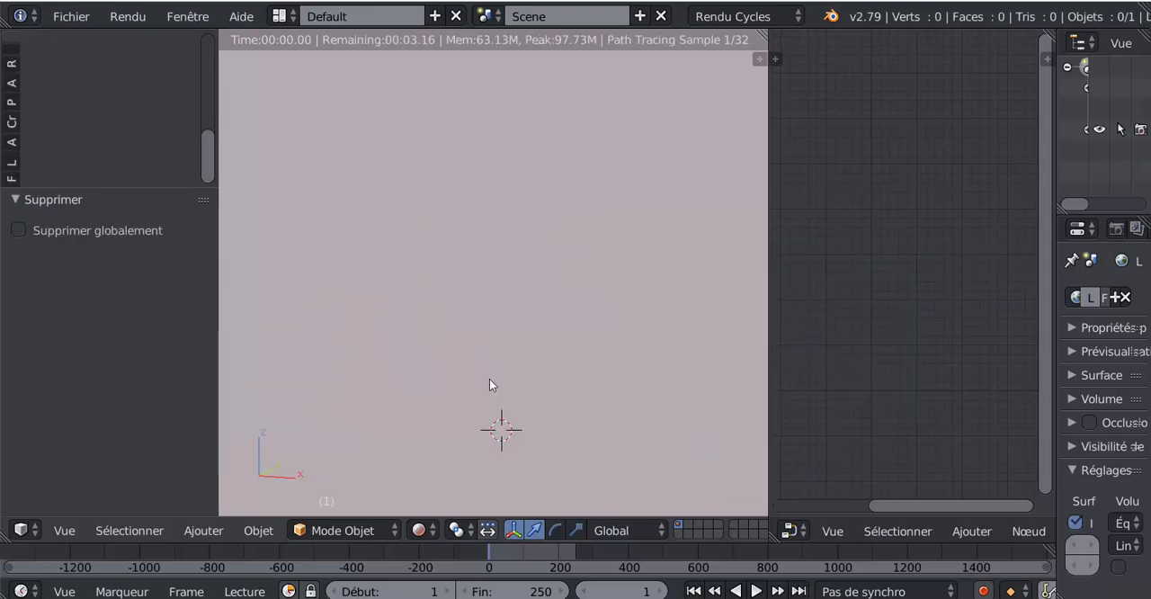
scroll(204, 156, "up", 1)
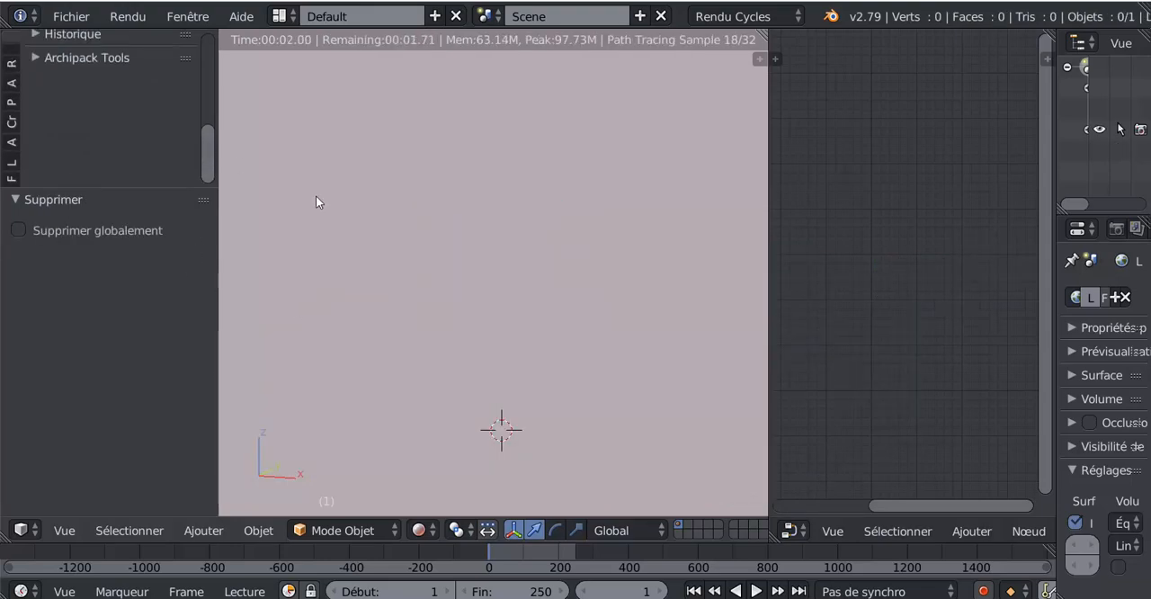
left_click(421, 531)
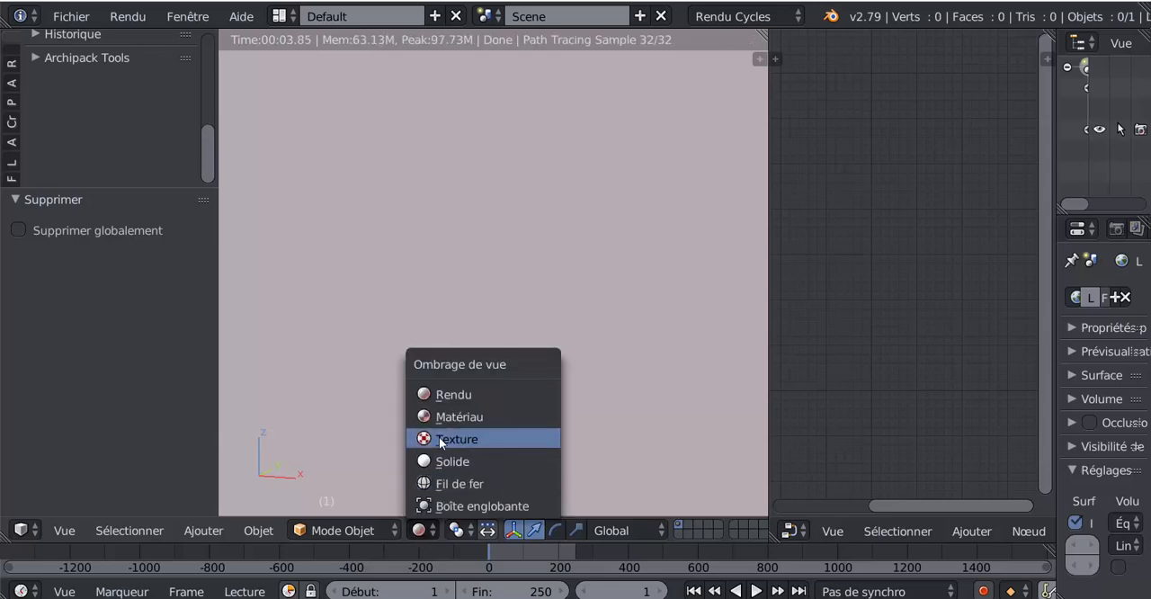
left_click(439, 437)
- Add a new landscape mesh at the scene origin, seen from the front
scroll(485, 423, "down", 4)
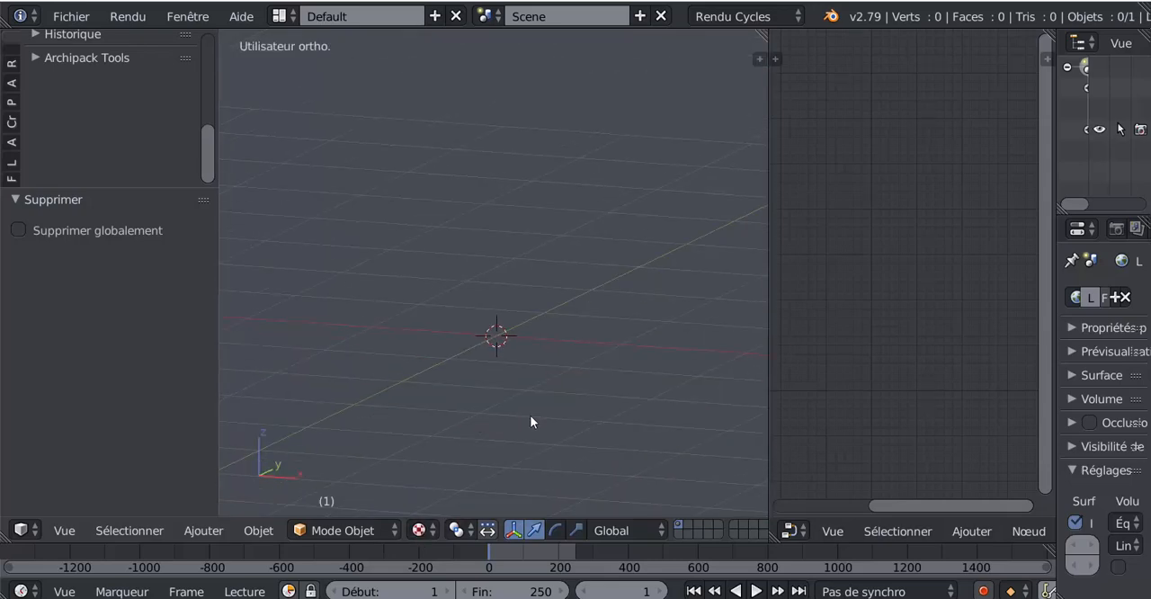
key("KP_7")
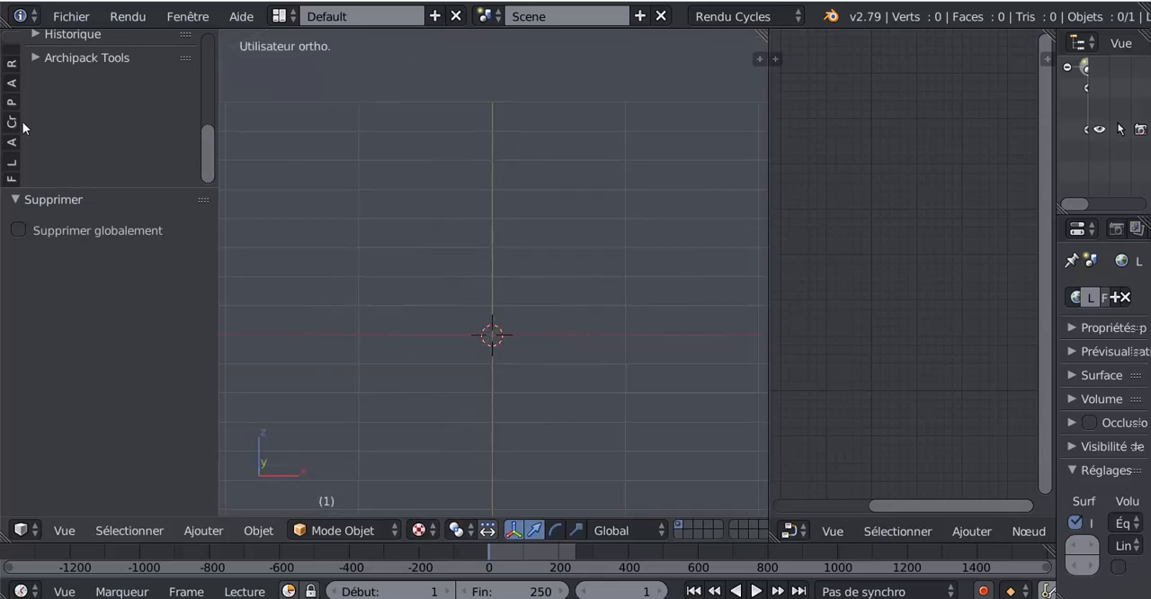
left_click(203, 530)
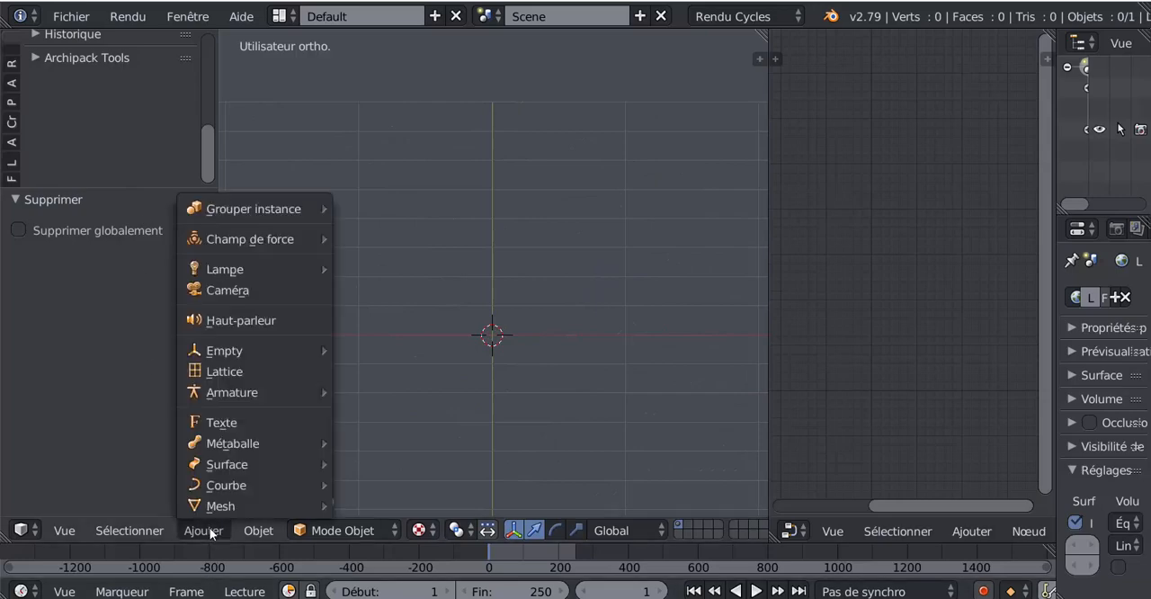
mouse_move(208, 506)
left_click(371, 504)
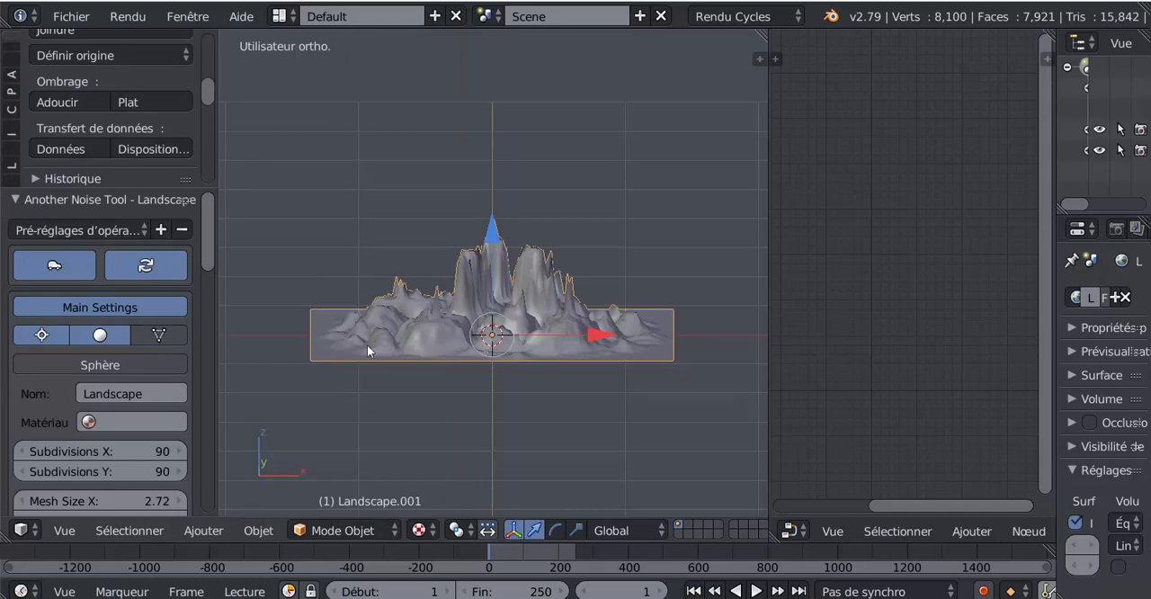
- Apply the Lakes 2 operator preset to the new landscape
left_click_drag(207, 251, 210, 225)
scroll(81, 134, "up", 2)
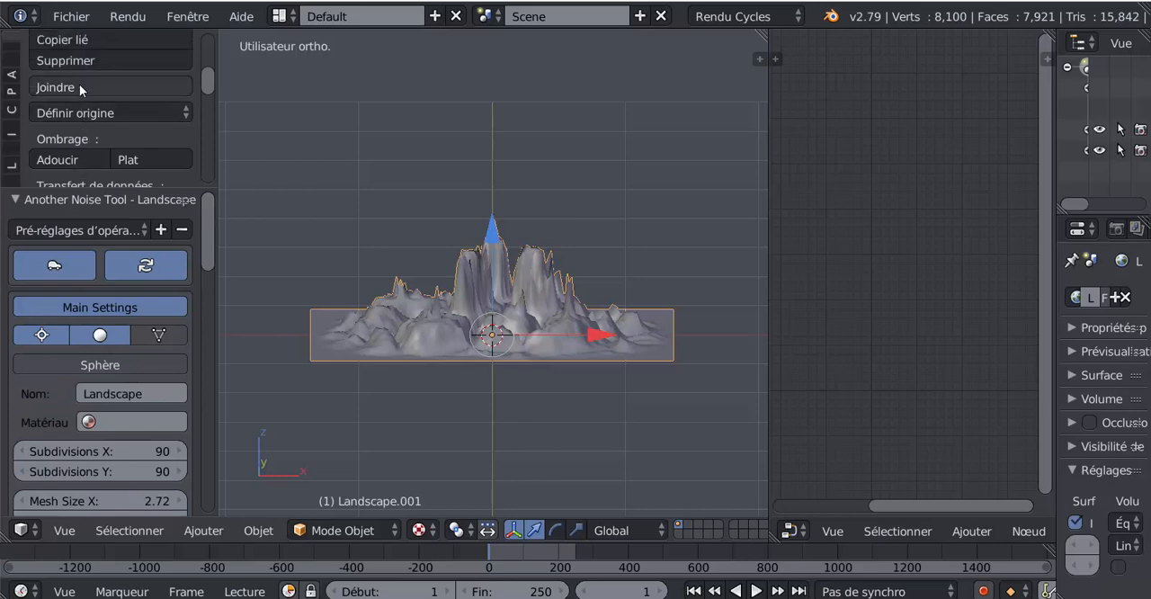
left_click(83, 230)
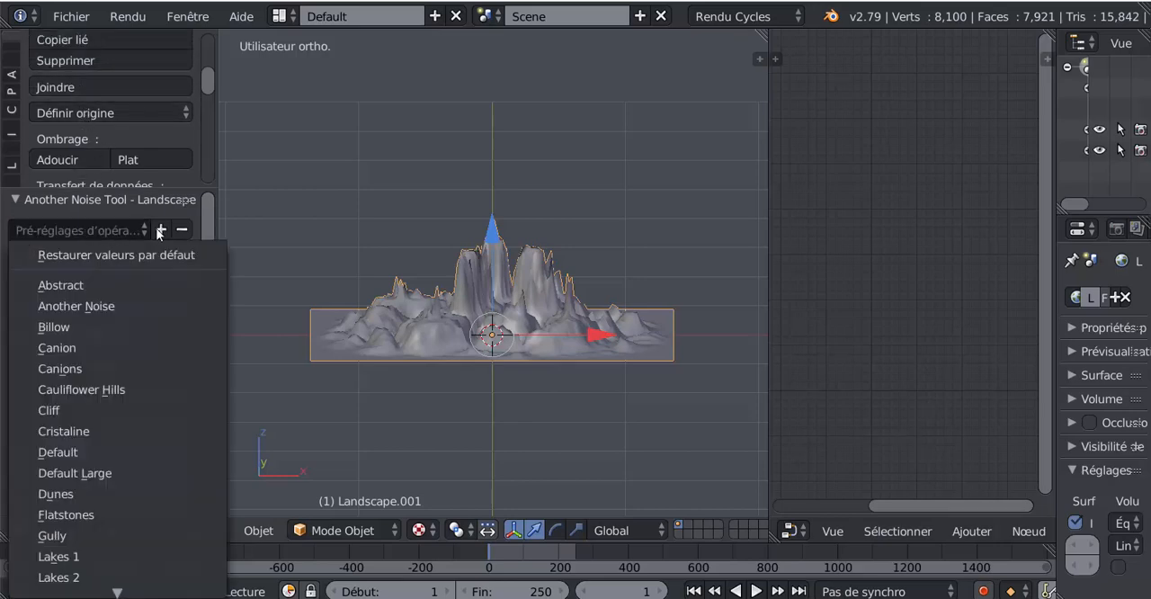
scroll(96, 537, "down", 2)
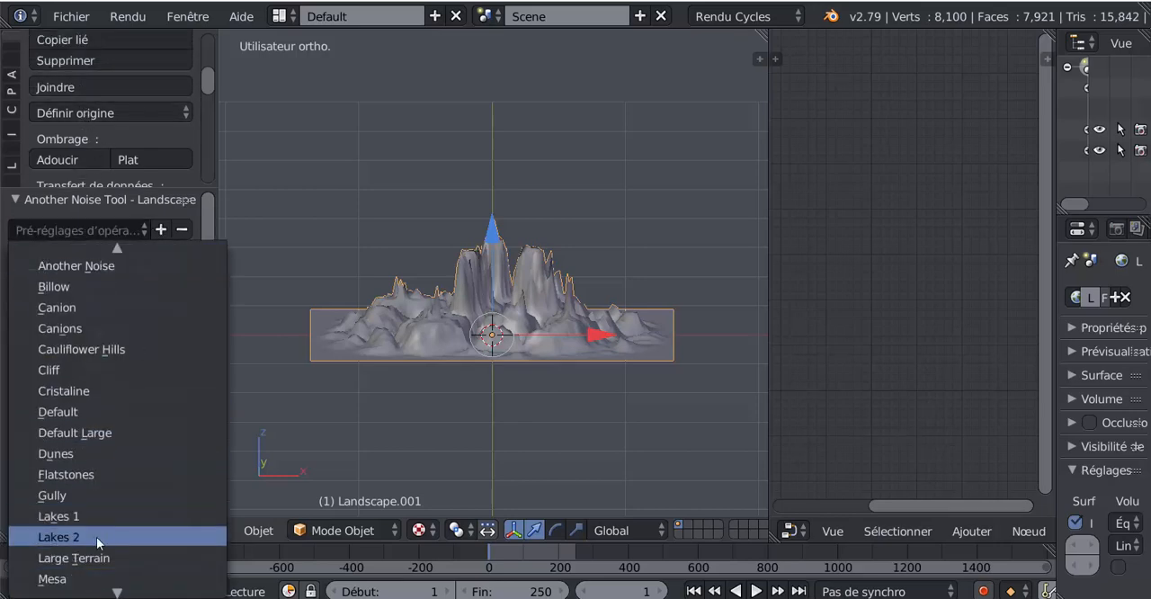
left_click(66, 537)
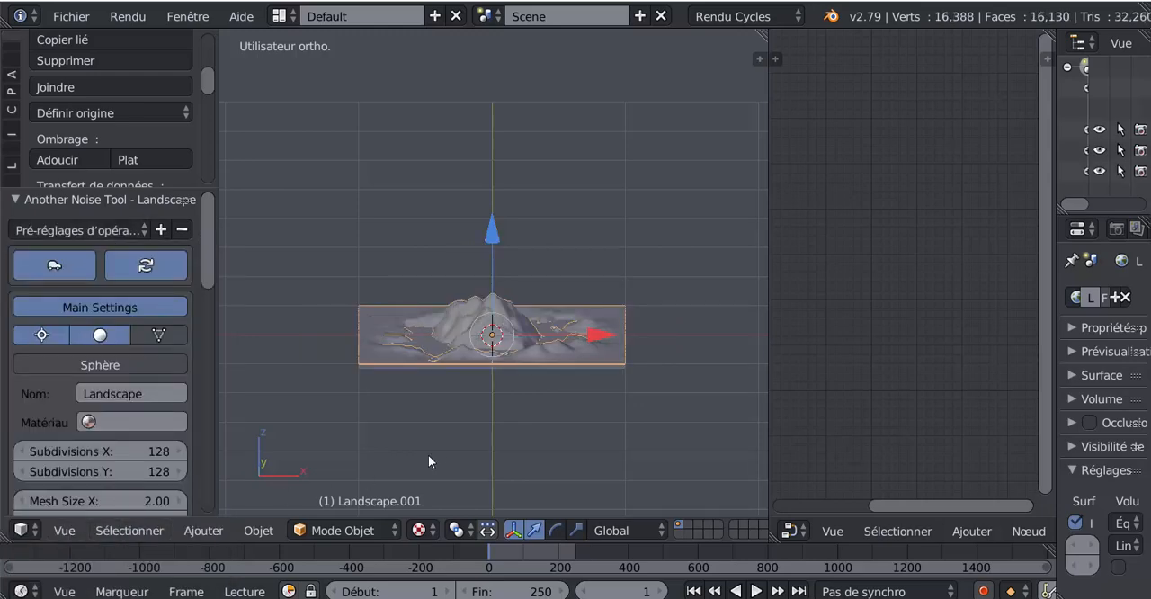
- Widen the 3D viewport over the node editor and turn the Lakes 2 landscape into a sphere
middle_click_drag(428, 455, 416, 468)
scroll(416, 469, "up", 1)
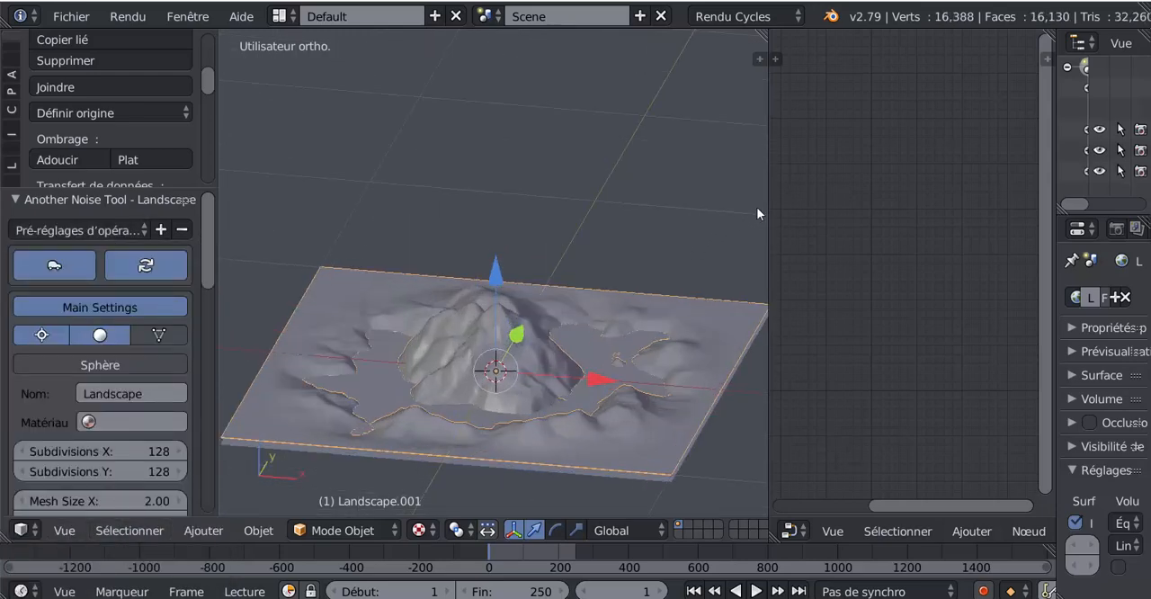
left_click_drag(767, 213, 923, 205)
scroll(761, 315, "down", 3)
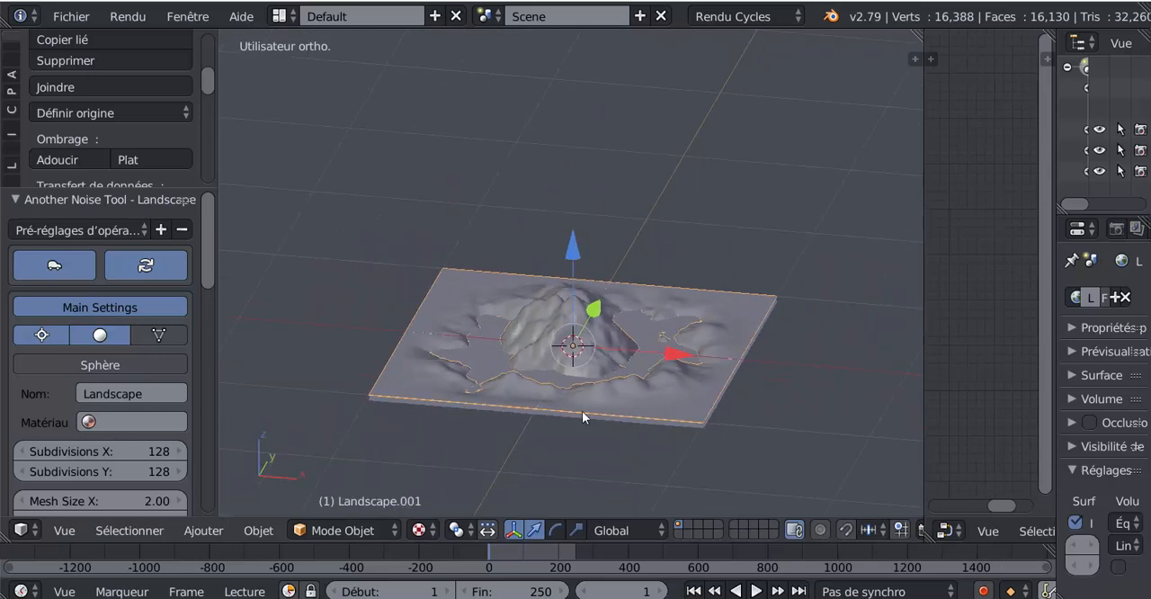
middle_click_drag(582, 411, 473, 472)
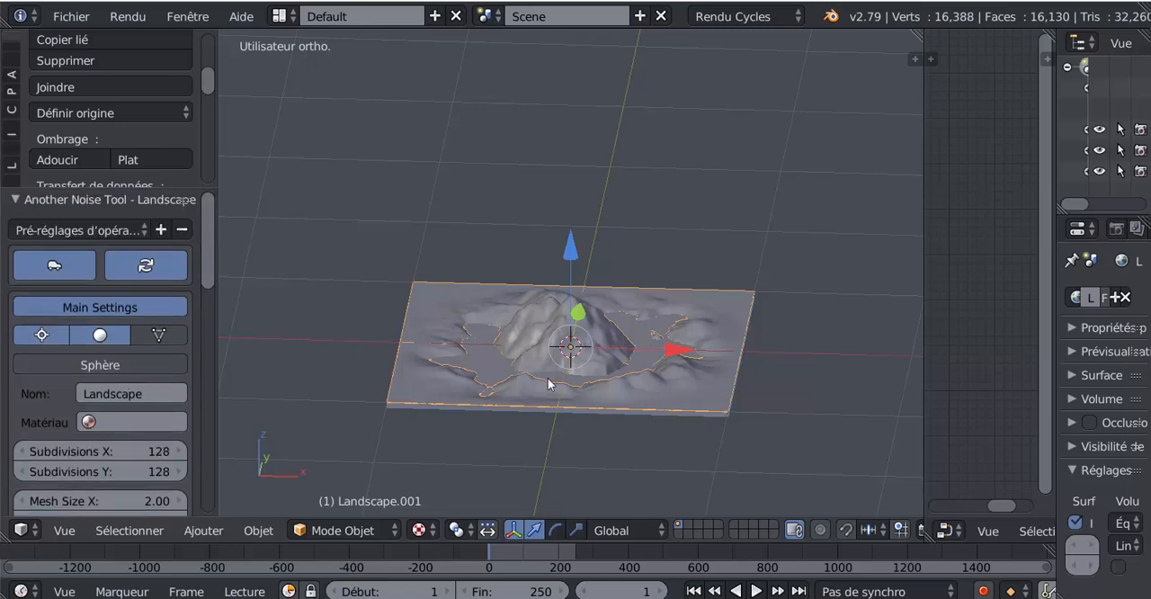
left_click(89, 366)
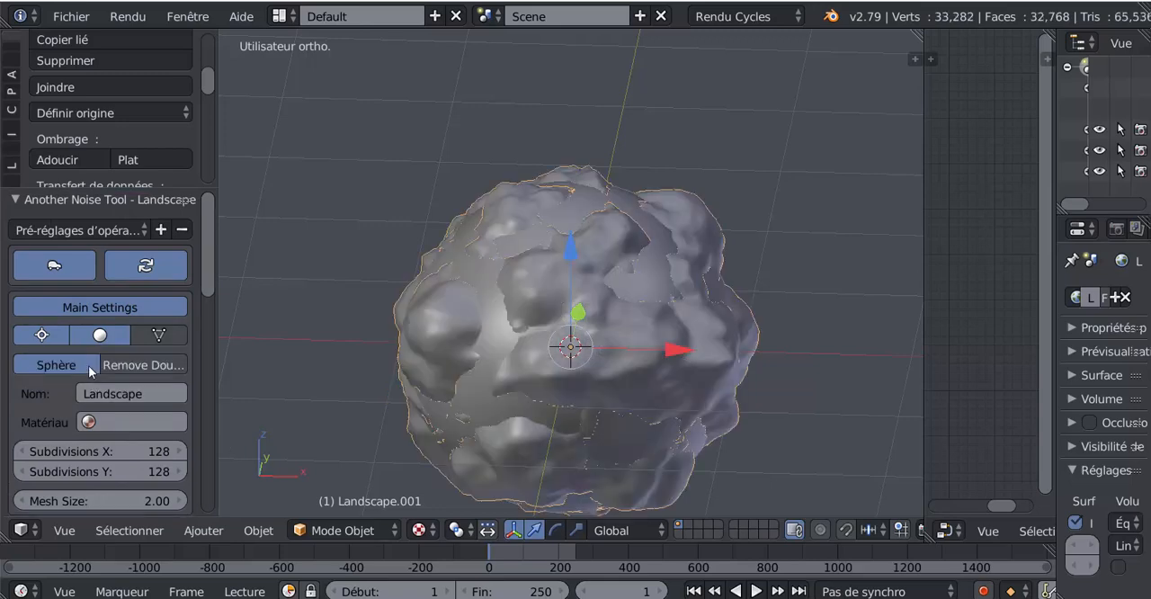
- Try moving the rocky terrain off the smooth inner sphere, cancel the move, and select Landscape_plane
right_click_drag(596, 372, 832, 205)
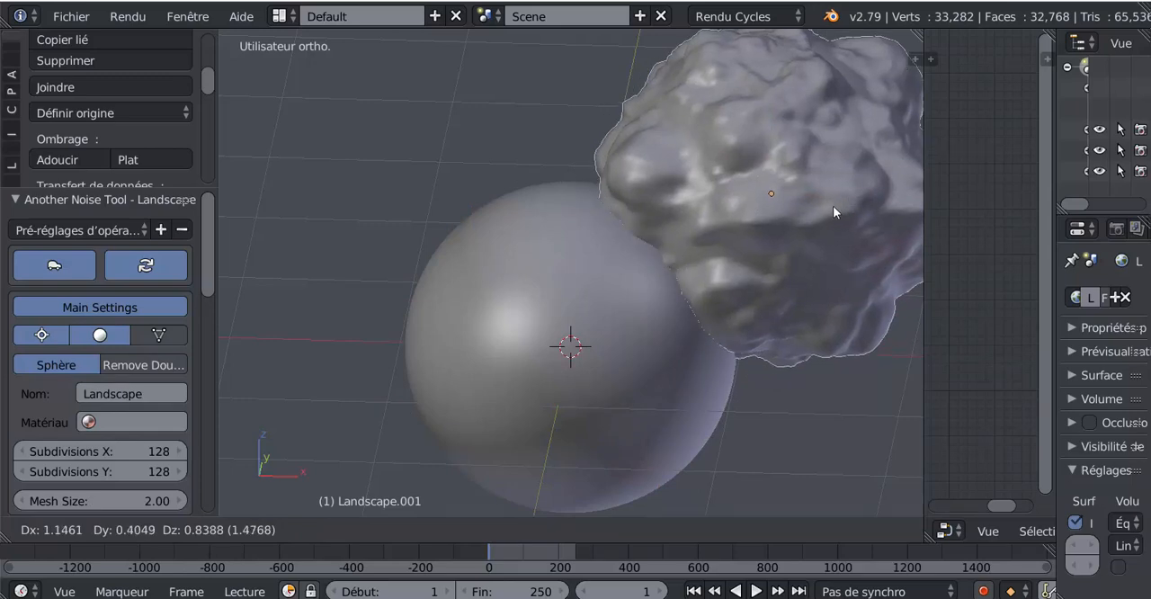
right_click(832, 205)
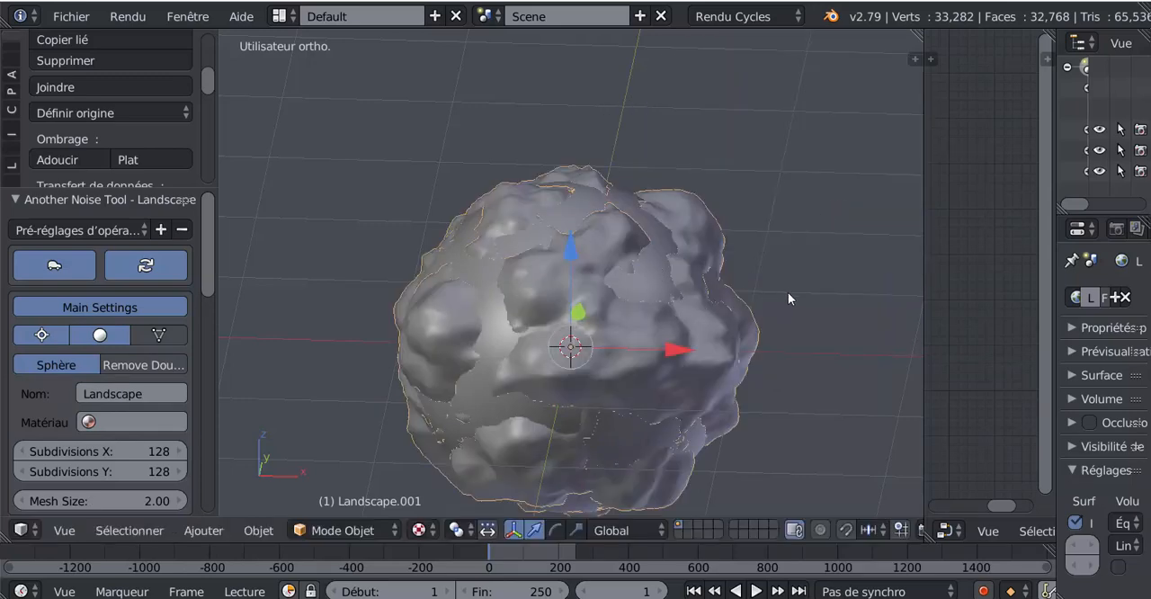
right_click(653, 285)
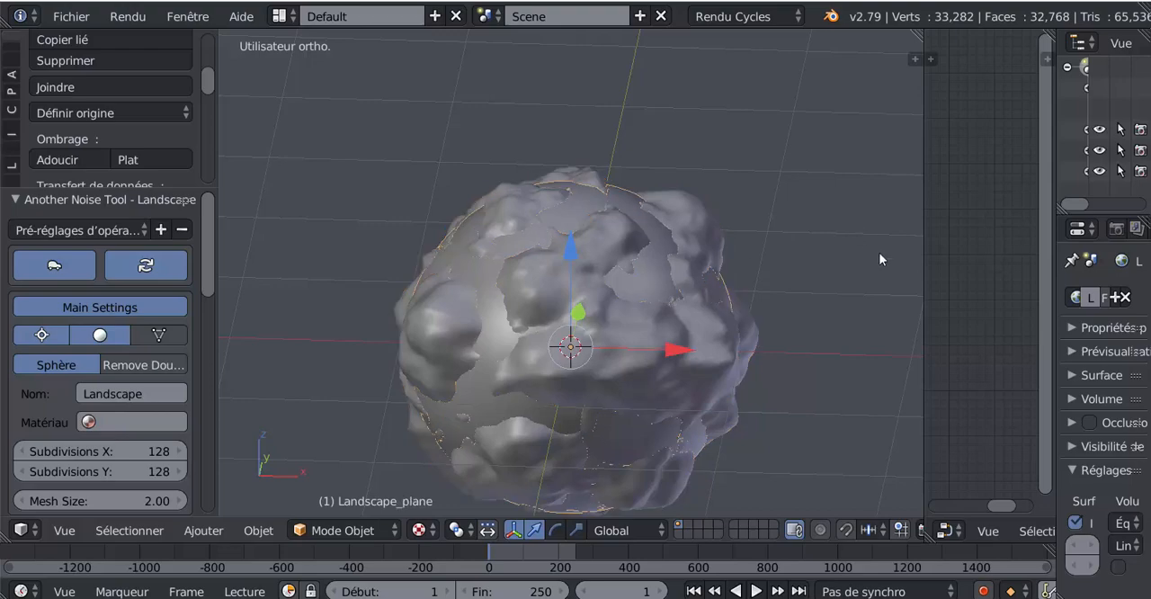
left_click_drag(924, 236, 952, 237)
scroll(522, 268, "down", 2)
middle_click_drag(565, 315, 515, 269, "shift")
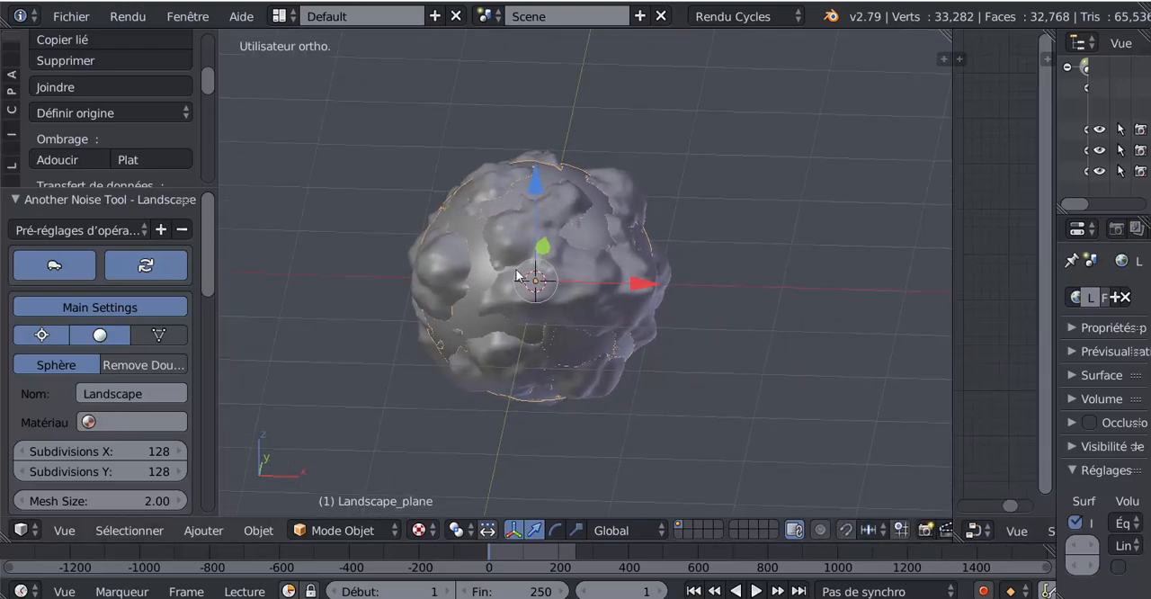
- Append the Neige AutoPeint material from the library file Autopeint Panel Texture N°4.blend
left_click(71, 16)
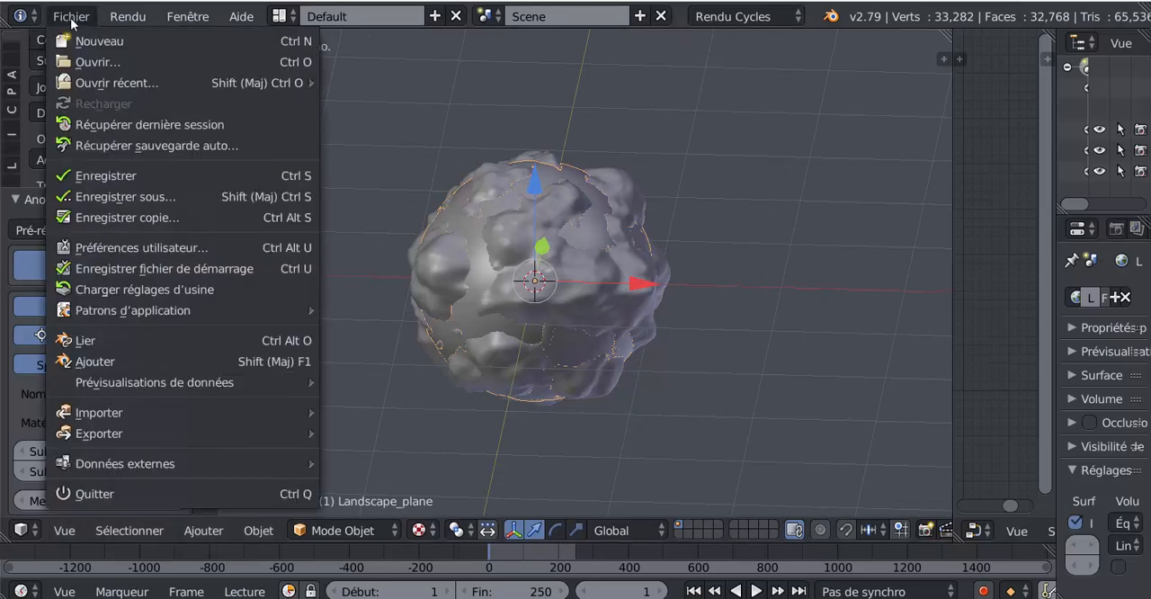
left_click(101, 363)
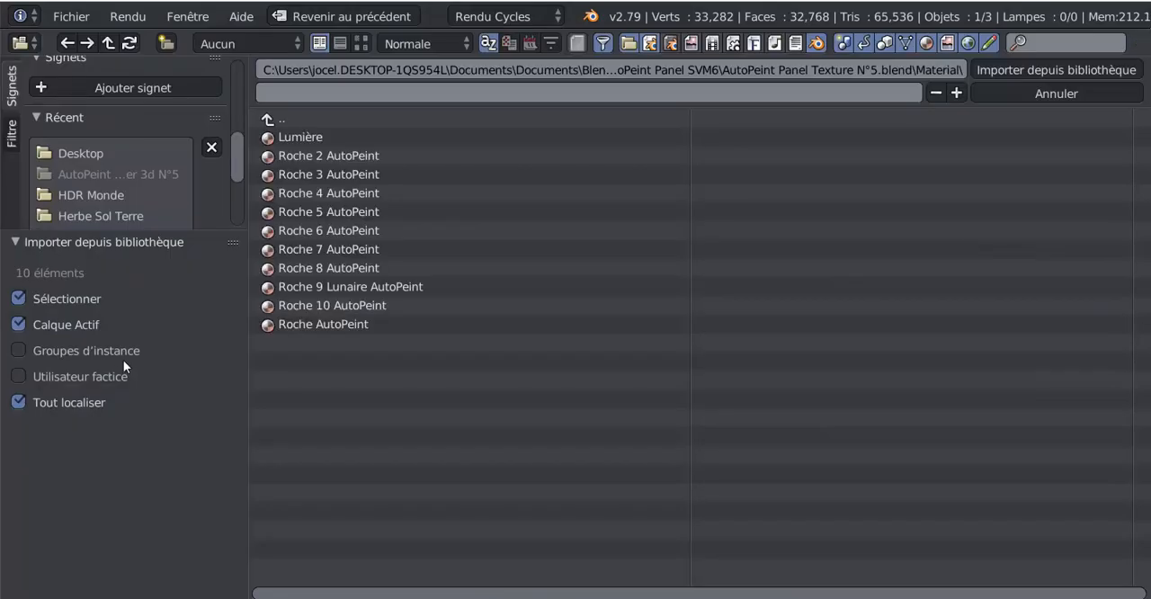
left_click(271, 122)
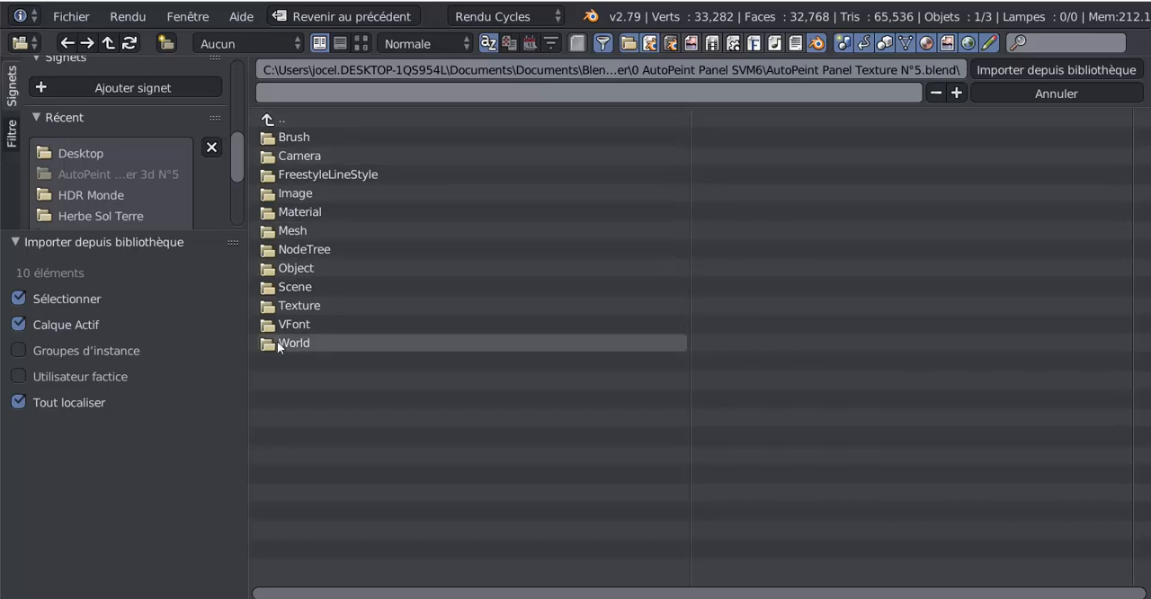
left_click(271, 122)
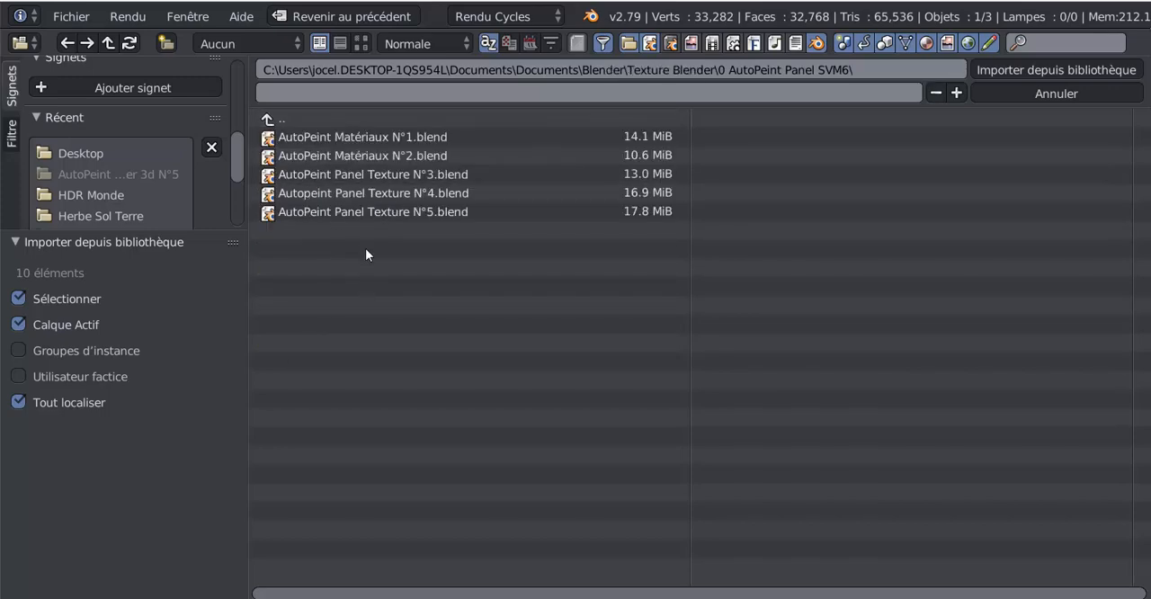
left_click(362, 194)
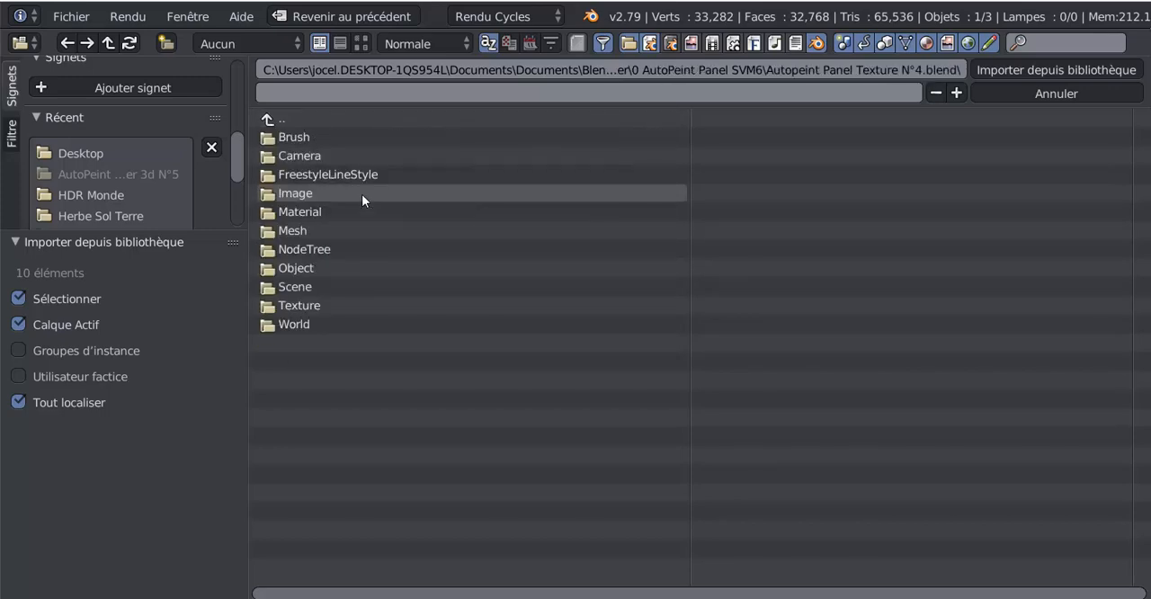
left_click(293, 272)
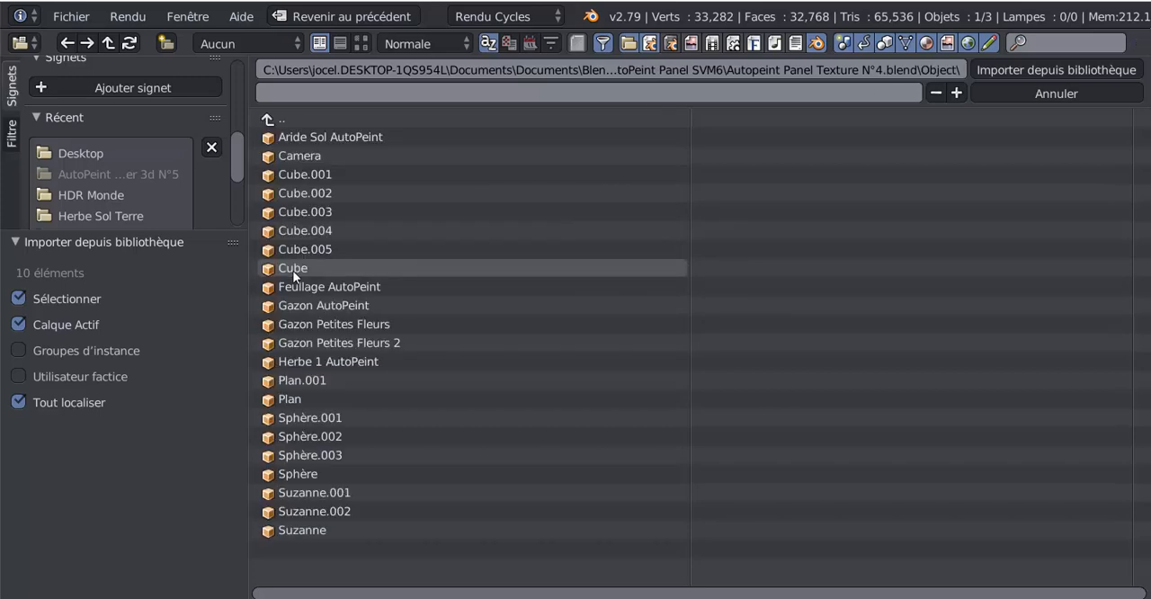
left_click(268, 119)
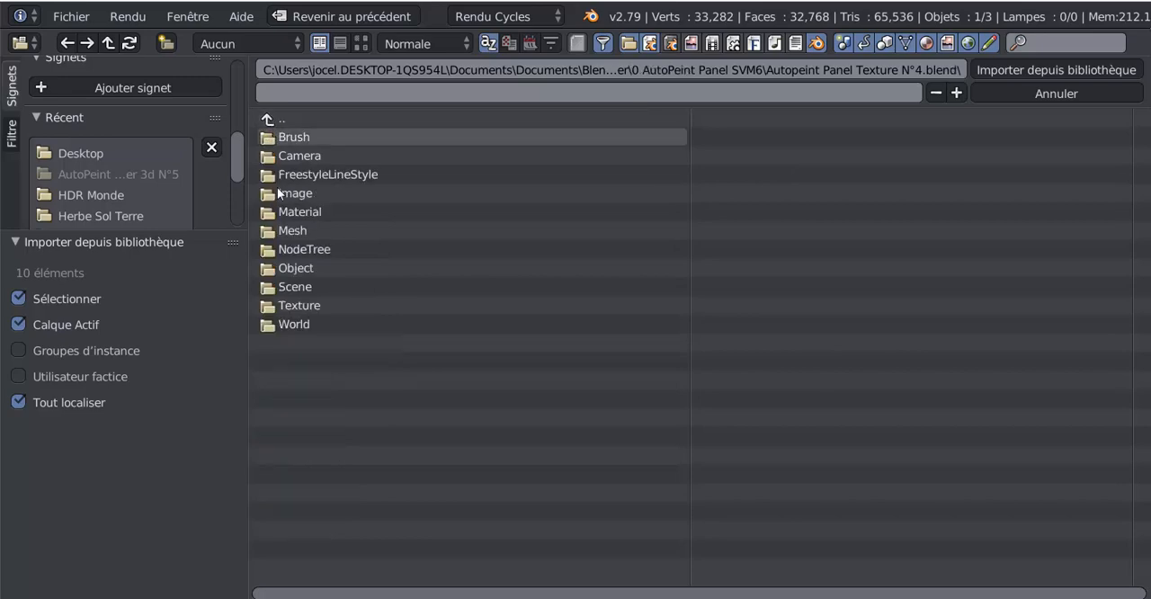
left_click(292, 211)
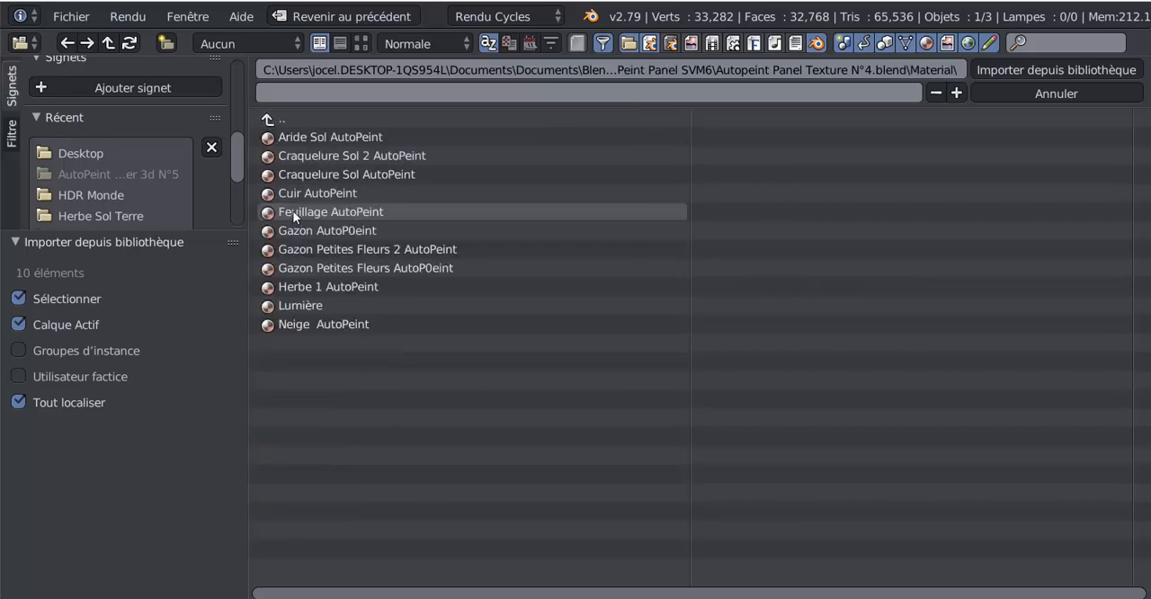
left_click(298, 324)
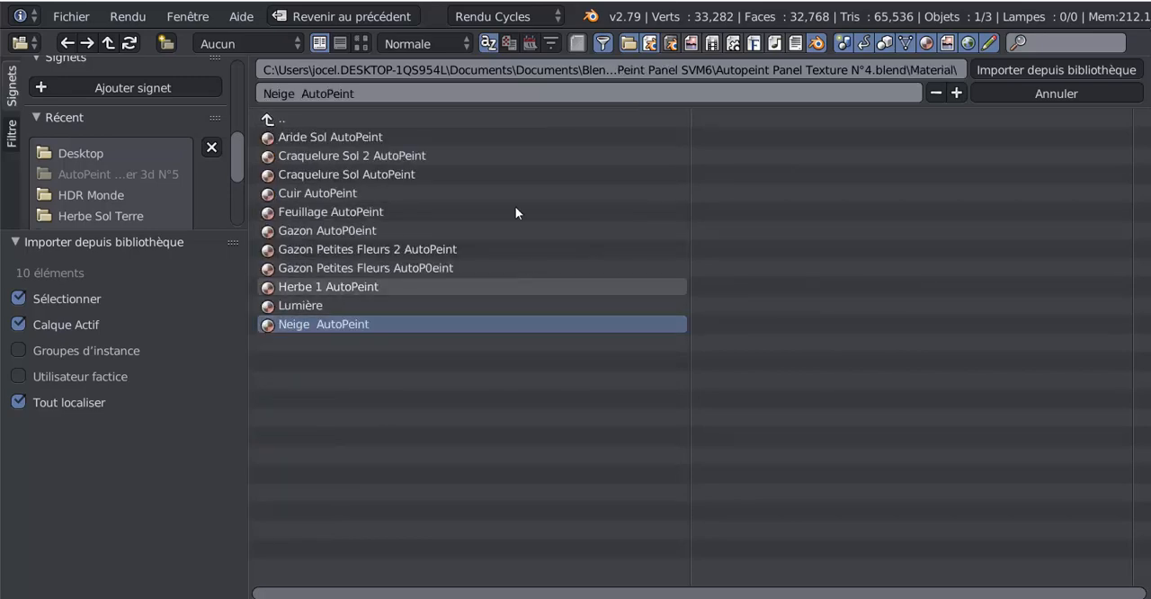
left_click(1028, 69)
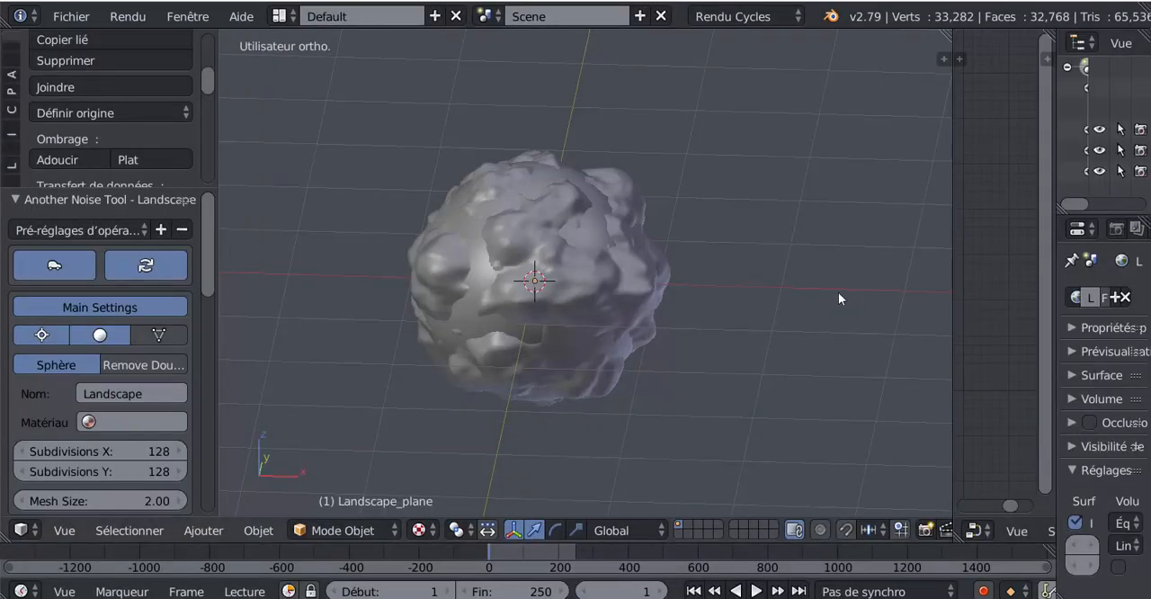
- Reselect Landscape_plane, merge the node editor area into the 3D viewport, and set the viewport shading to Rendu
right_click(591, 232)
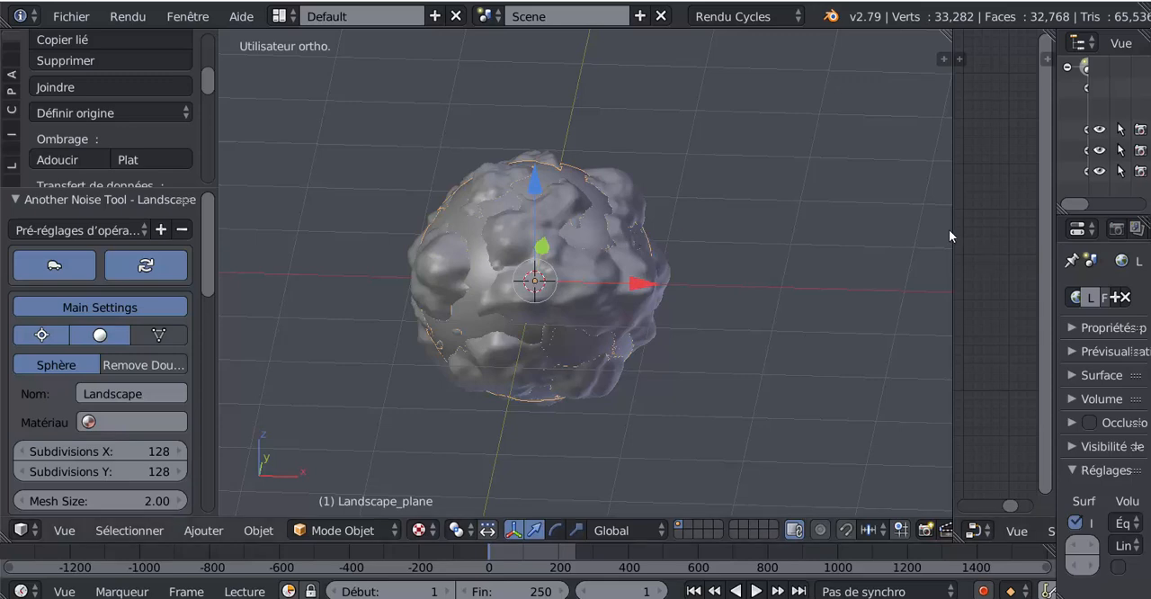
left_click_drag(951, 229, 736, 254)
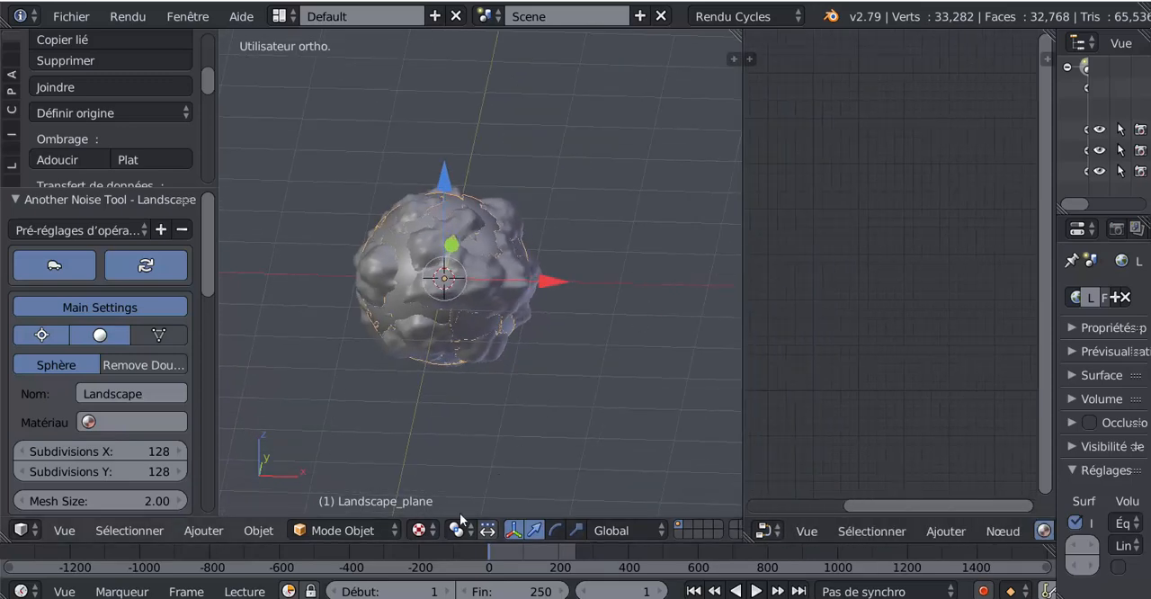
left_click_drag(735, 33, 839, 81)
left_click(420, 531)
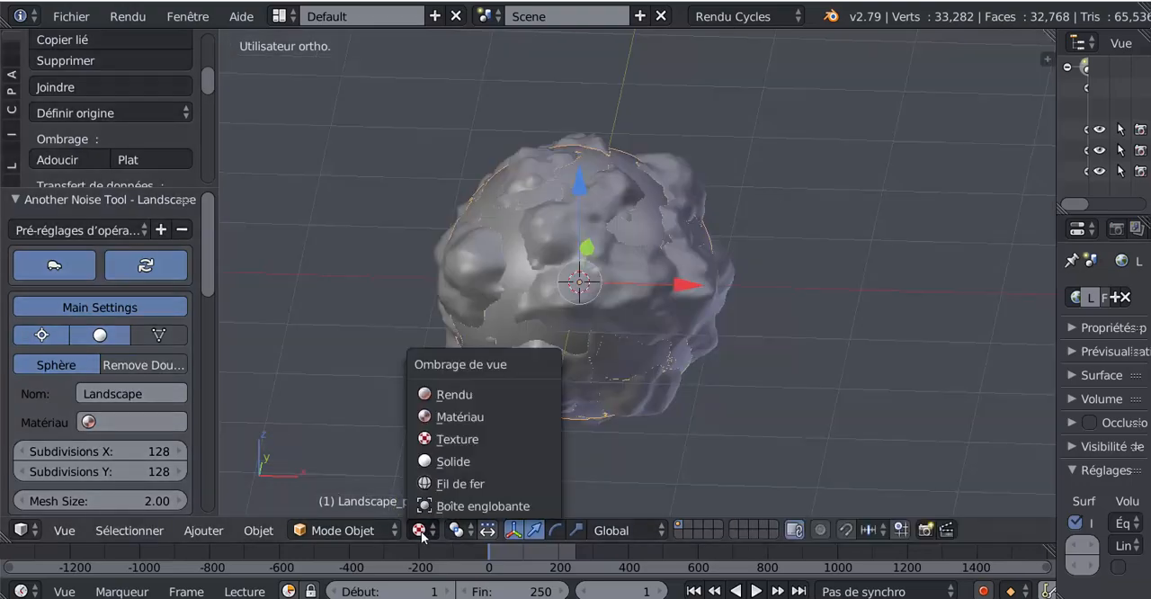
left_click(454, 394)
- Widen the properties area, assign the Neige AutoPeint material to Landscape_plane, and switch the viewport shading to Solide
left_click_drag(1049, 280, 825, 279)
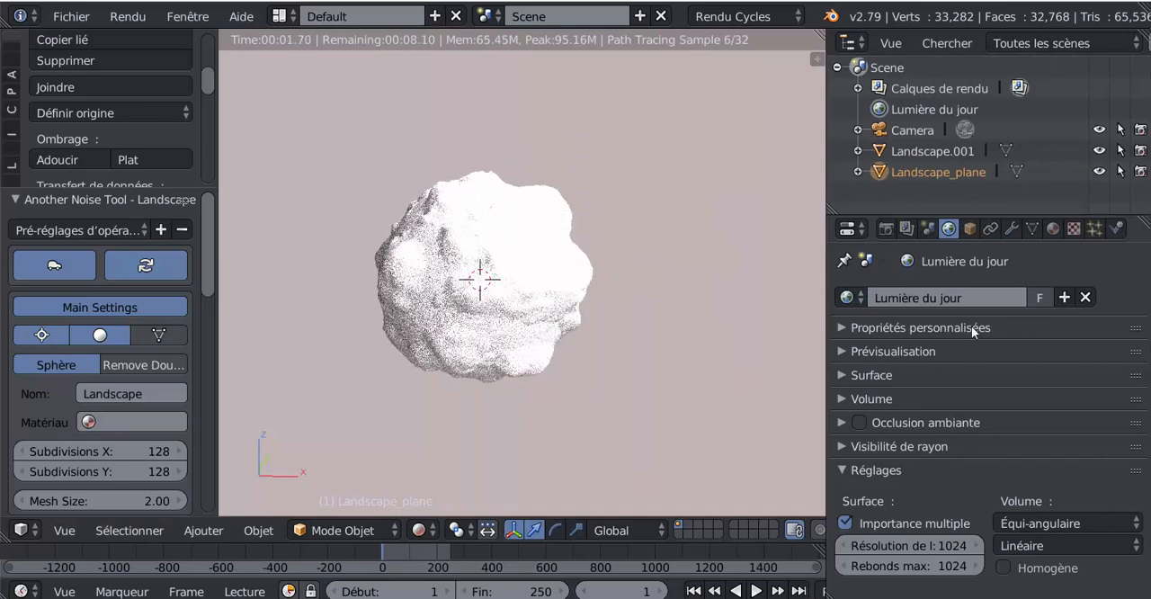
left_click(848, 298)
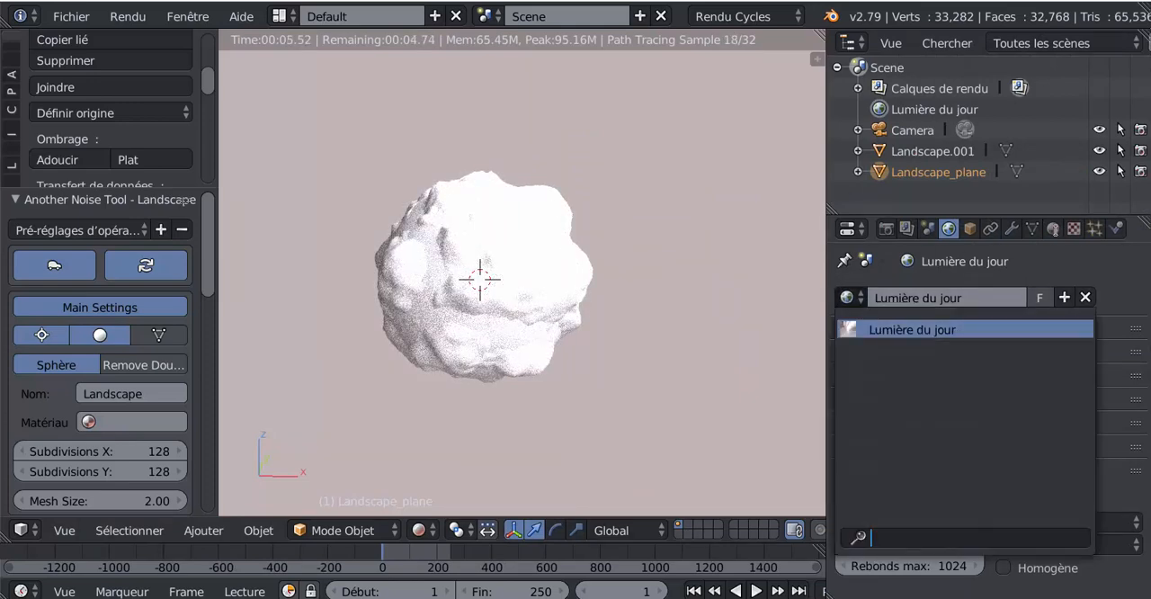
left_click(1054, 229)
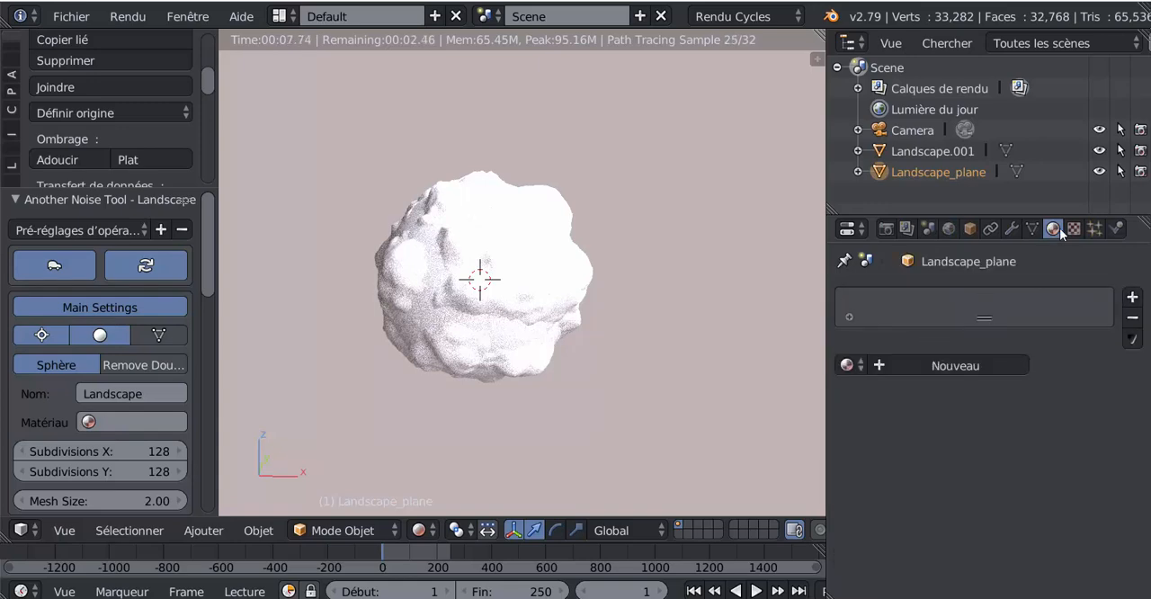
left_click(848, 365)
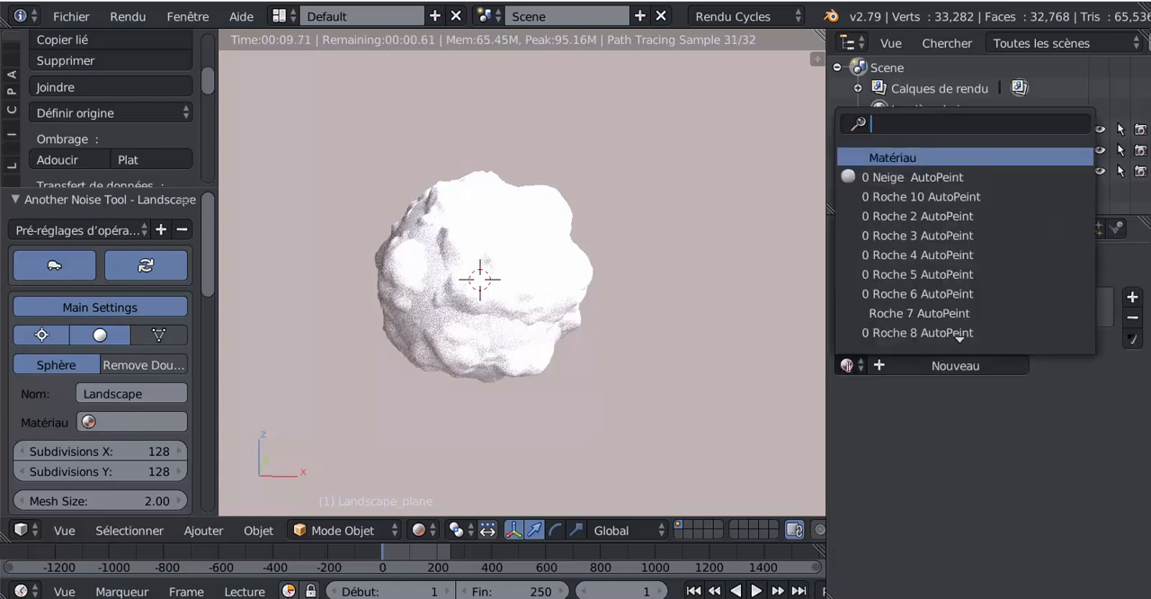
scroll(895, 331, "down", 2)
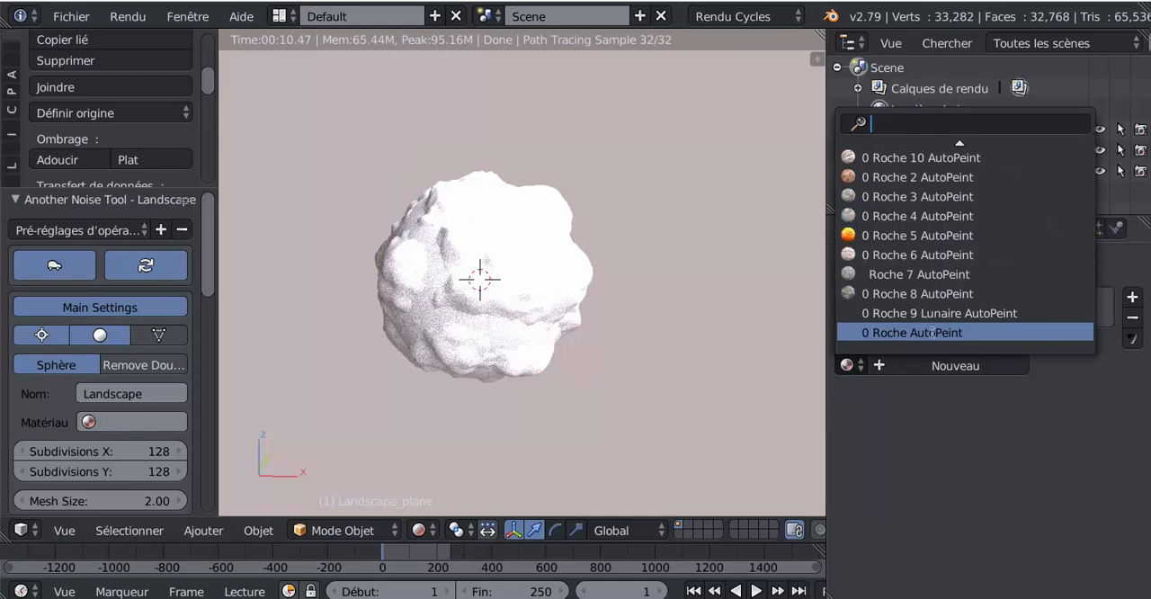
scroll(932, 333, "up", 9)
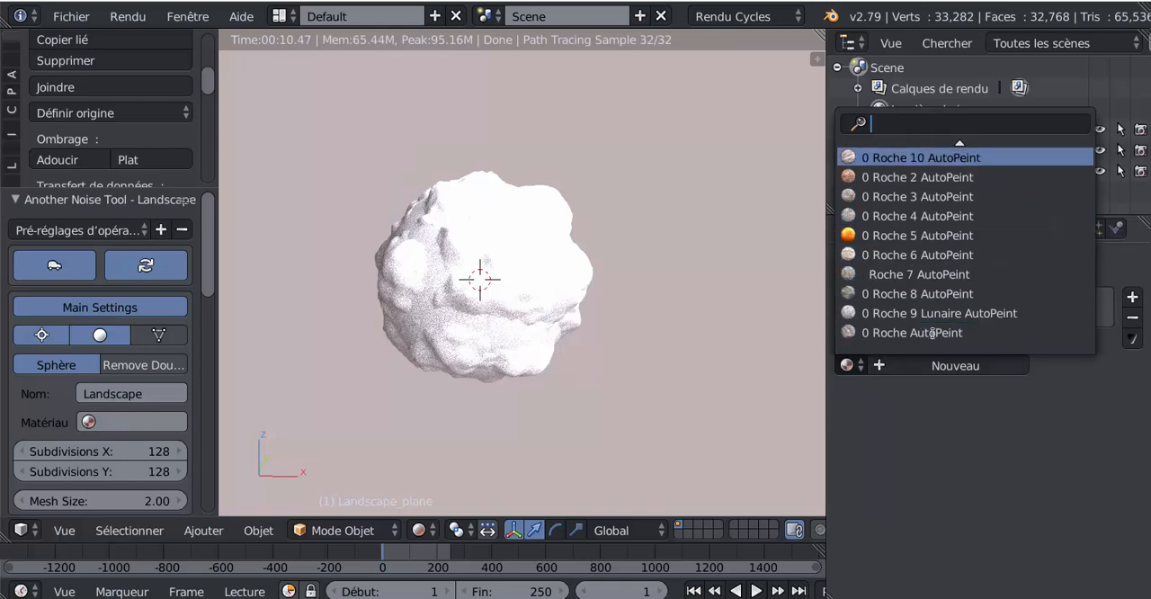
scroll(932, 333, "up", 2)
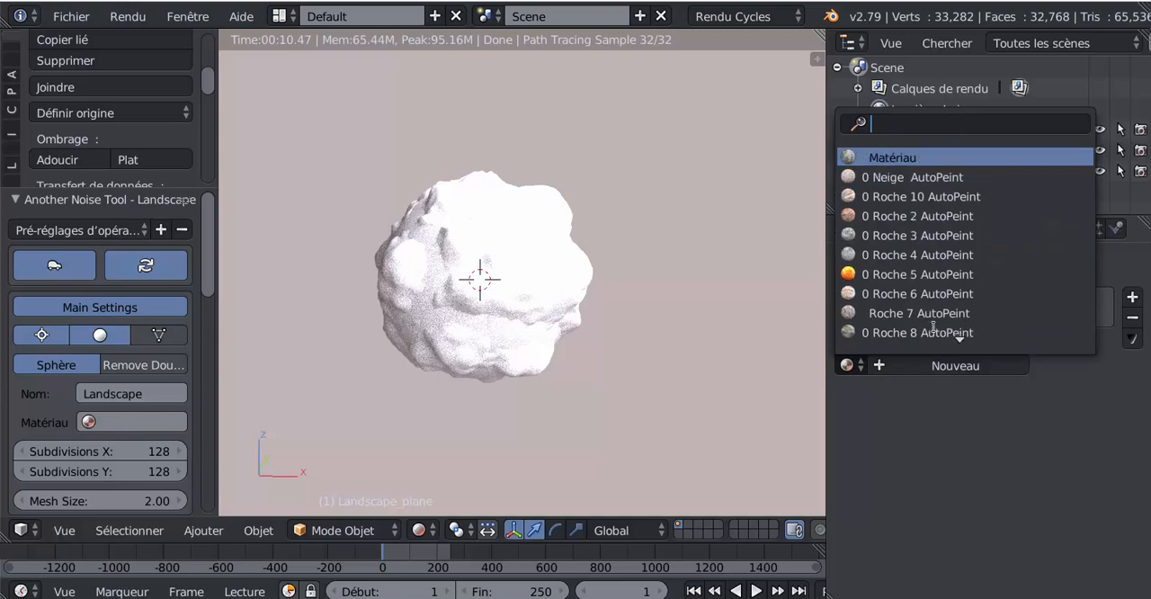
left_click(914, 177)
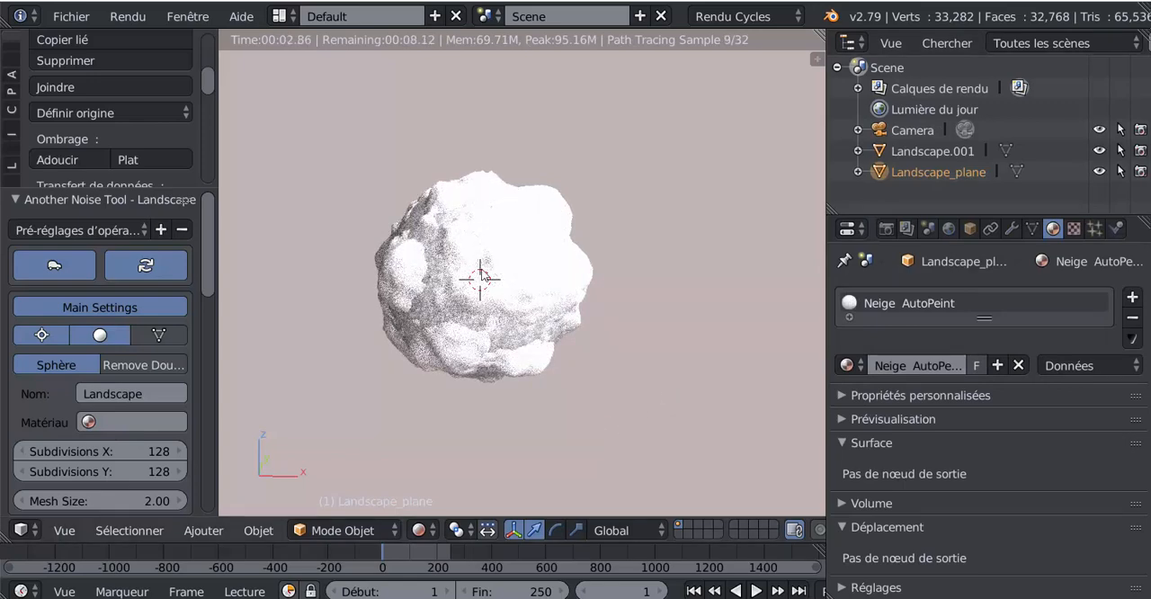
left_click(423, 530)
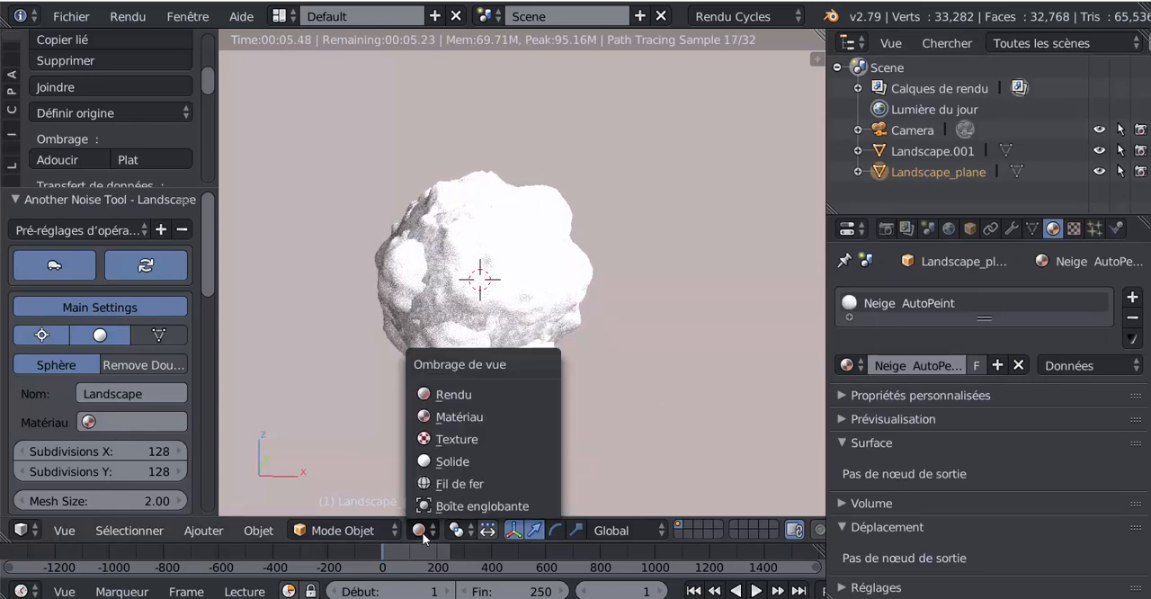
left_click(435, 463)
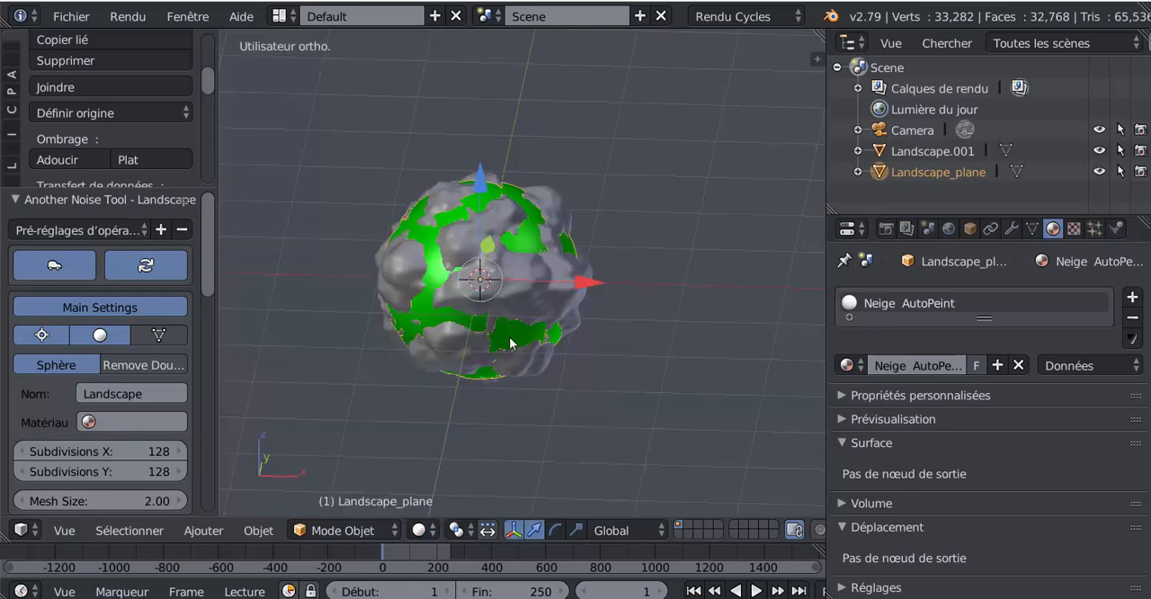
- Select Landscape.001, assign it the Roche 8 AutoPeint material, and set the viewport shading to Rendu
right_click(523, 274)
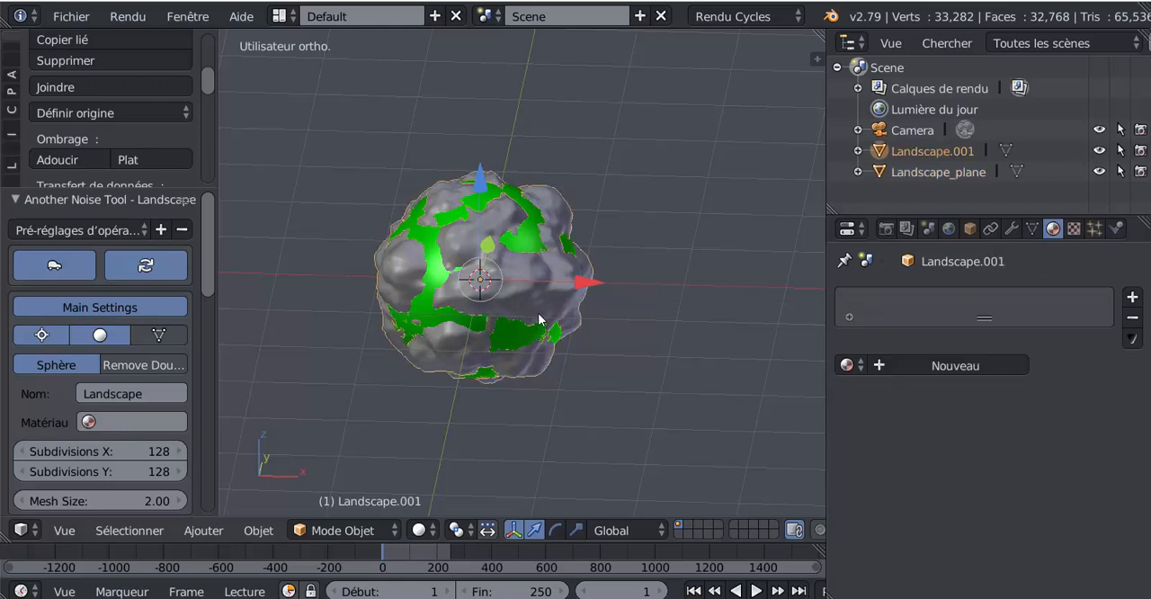
left_click(850, 366)
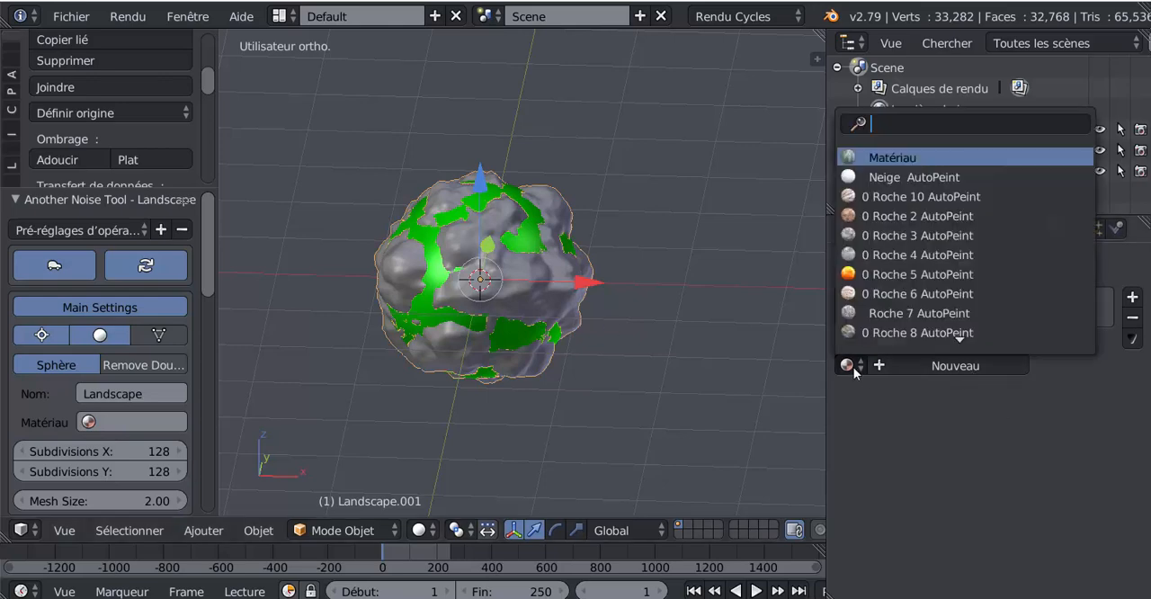
left_click(883, 333)
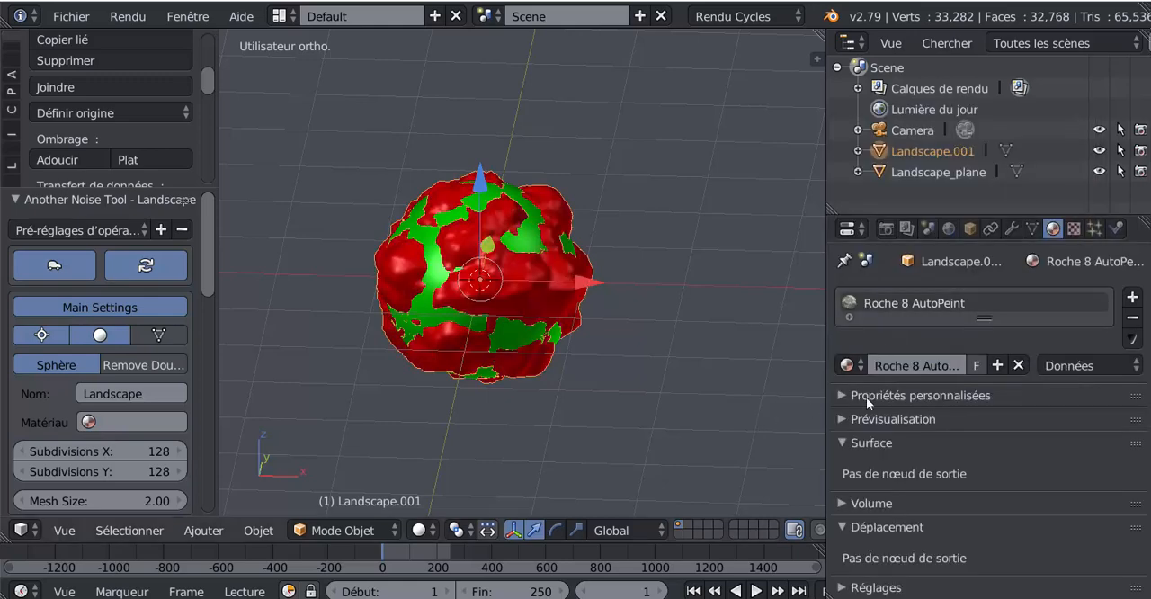
left_click(436, 531)
left_click(454, 393)
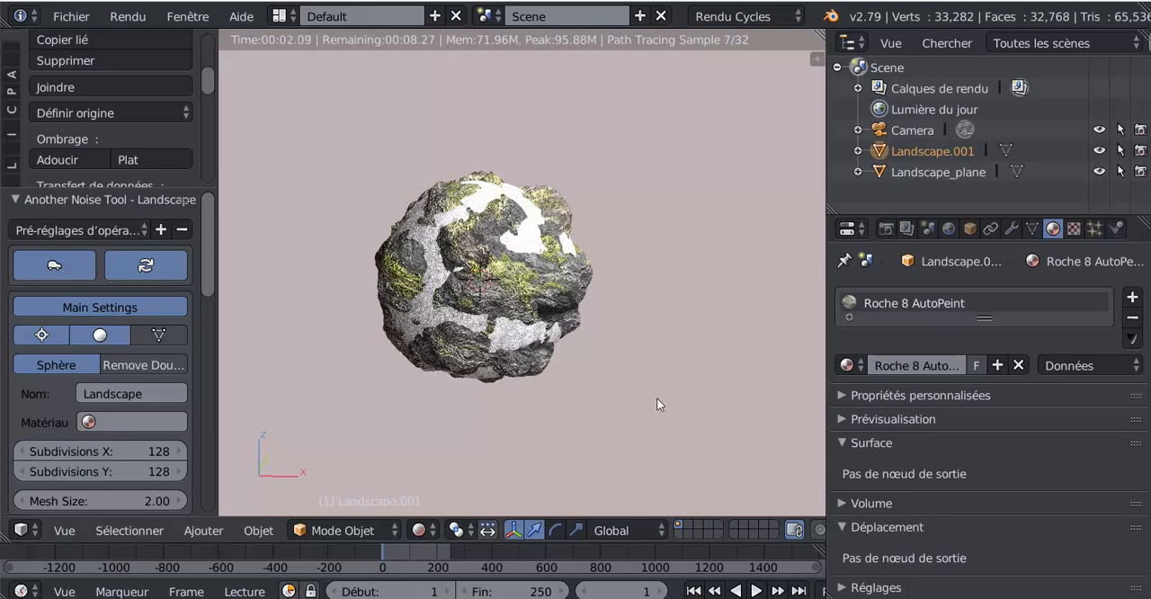
- Try the Roche 7 AutoPeint material on Landscape.001 and replace it with Roche 6 AutoPeint
left_click(847, 367)
left_click(869, 313)
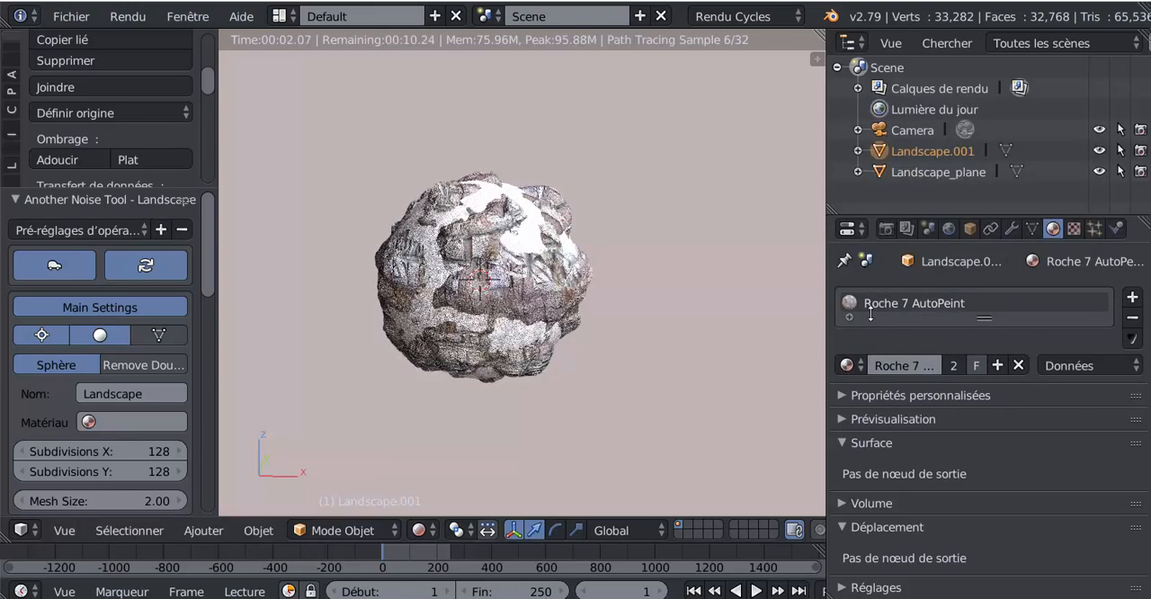
left_click(846, 365)
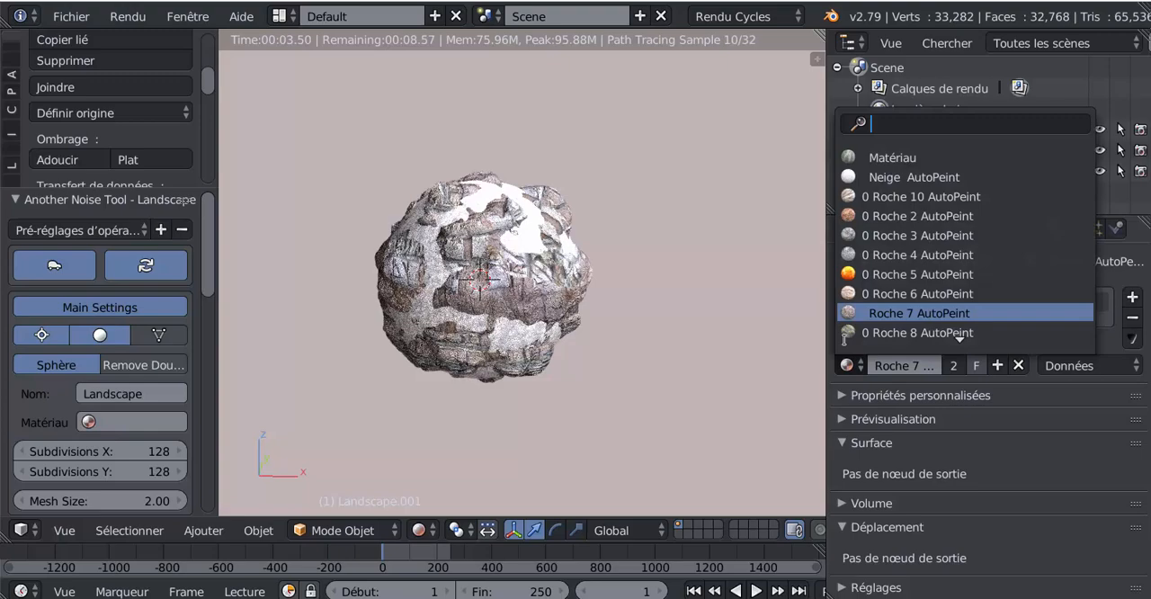
left_click(849, 294)
left_click(847, 365)
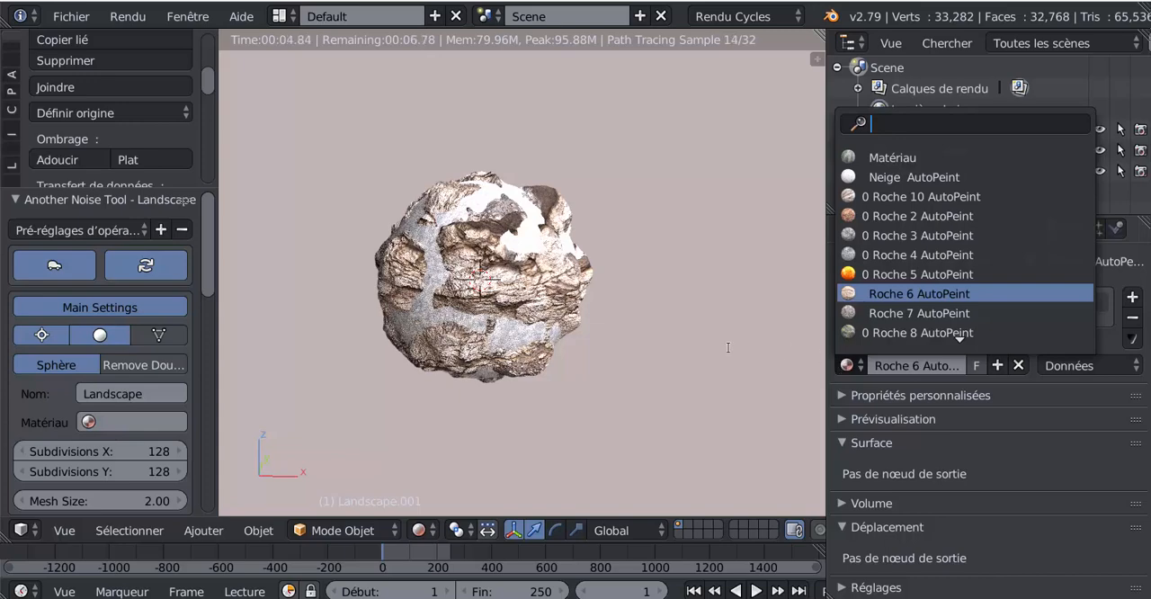
left_click(1044, 396)
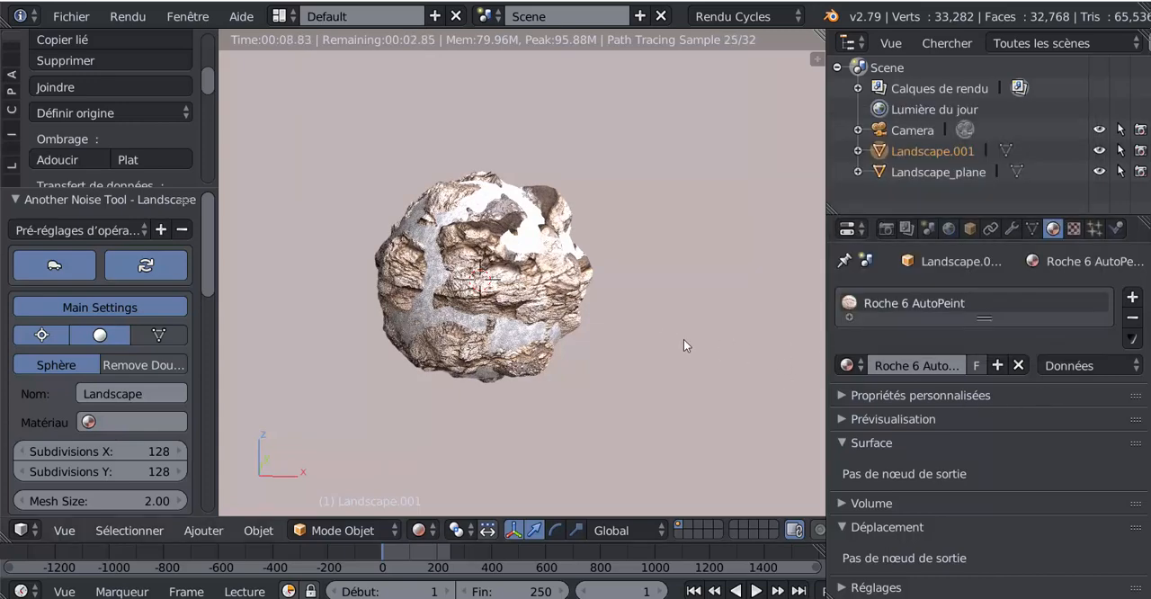
- Select Landscape_plane and split the 3D viewport, making the new area a widened node editor with its sidebar hidden
right_click(534, 237)
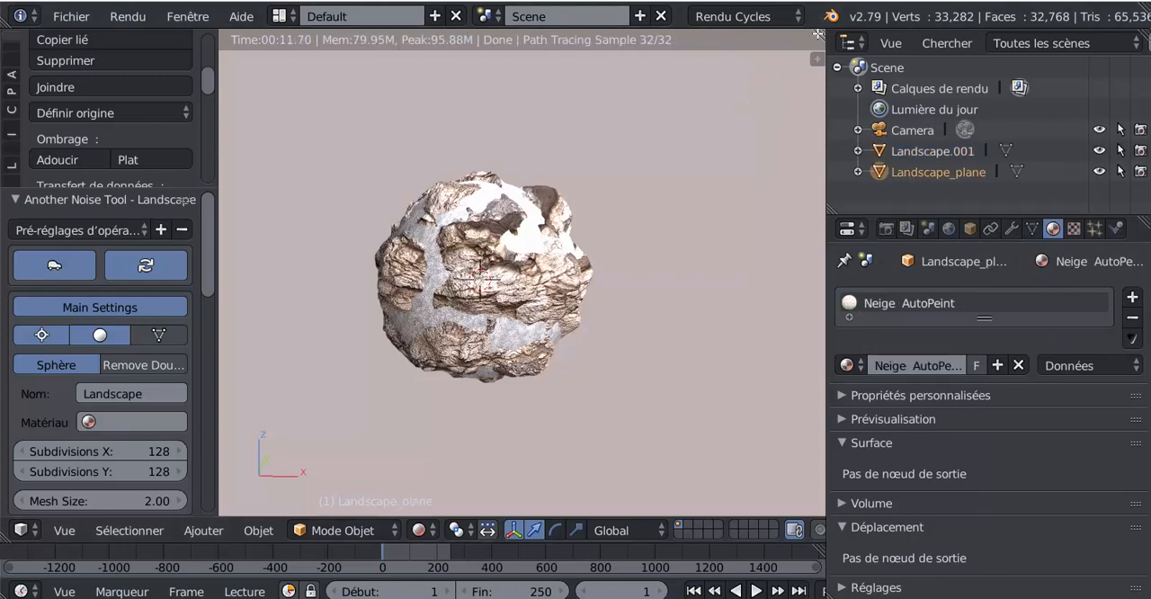
left_click_drag(817, 33, 585, 270)
left_click(598, 530)
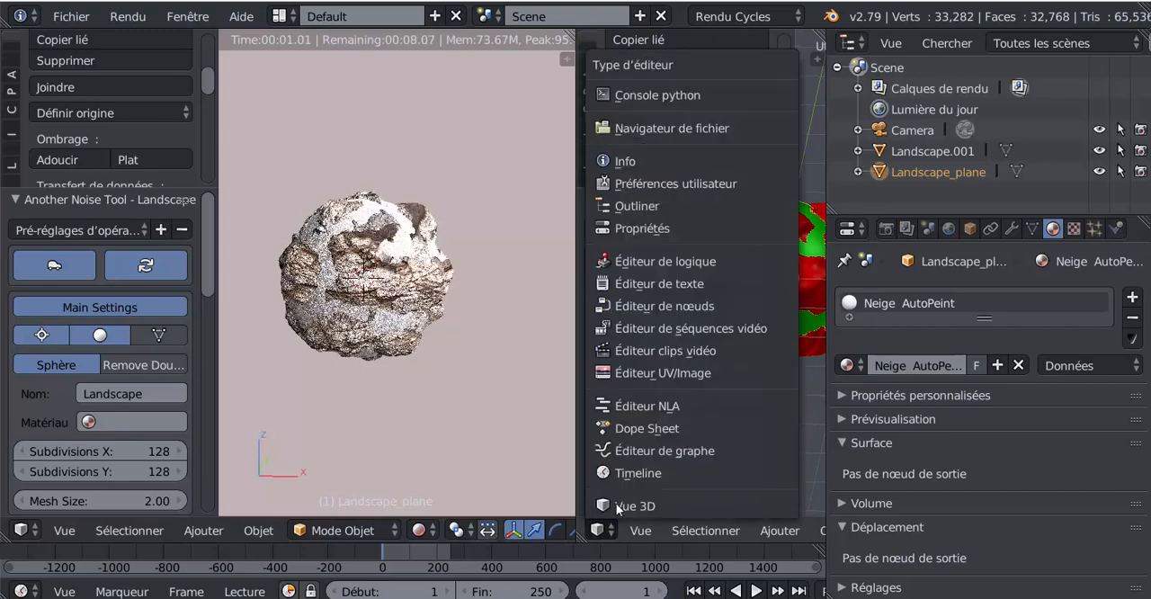
left_click(621, 306)
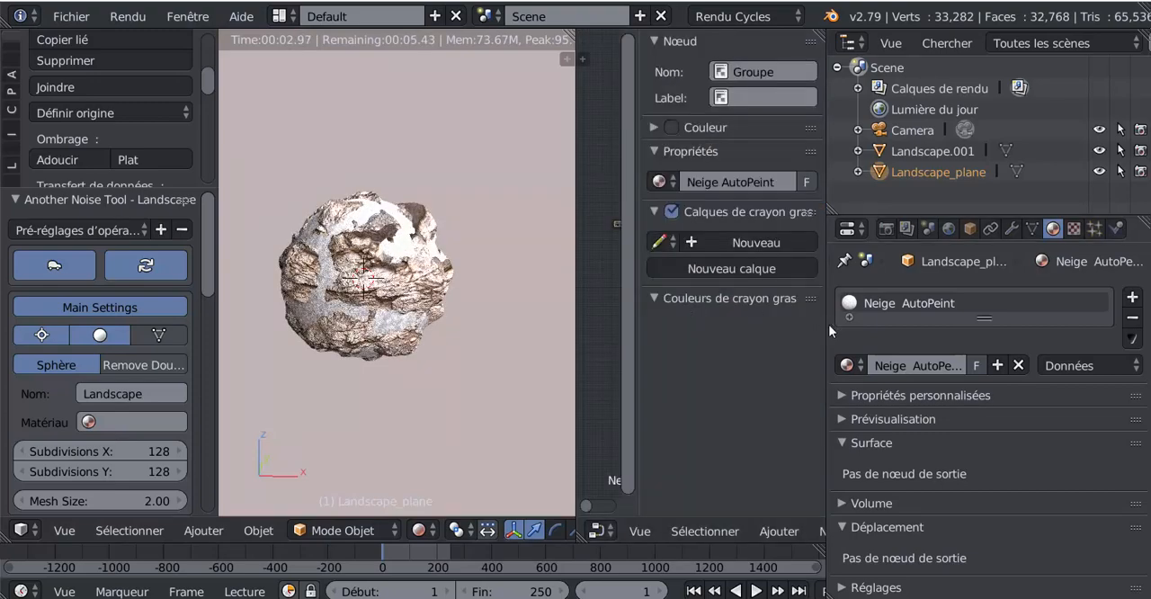
key("n")
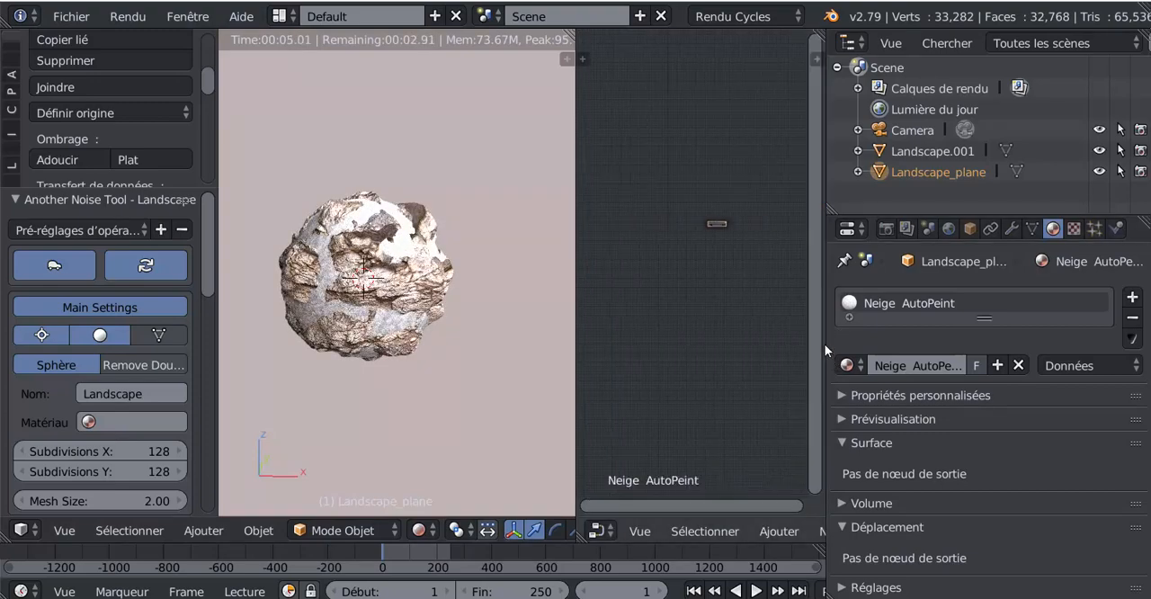
left_click_drag(825, 343, 943, 339)
key("Home")
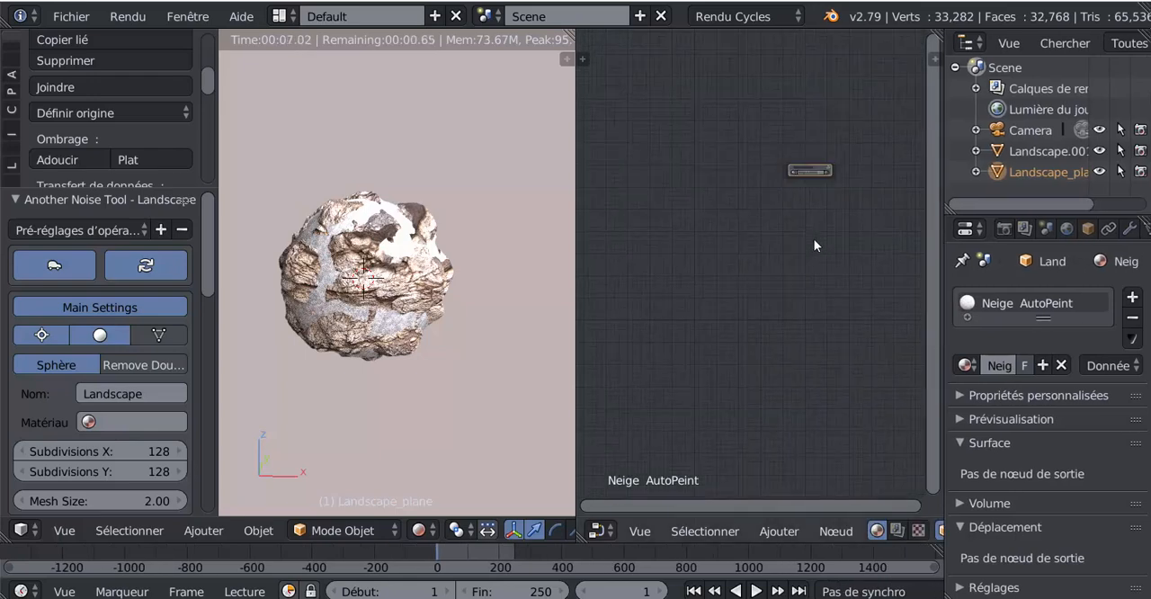
scroll(760, 325, "up", 5)
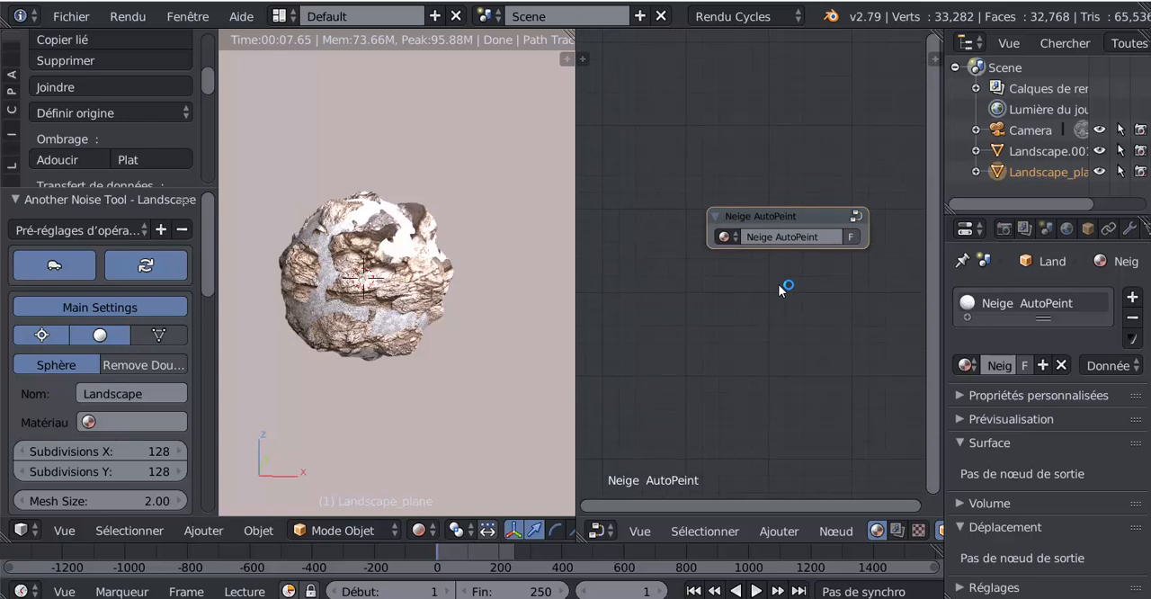
- Open the Neige AutoPeint node group, disconnect the Bump node from the material output, and place it below the image texture node
left_click(857, 216)
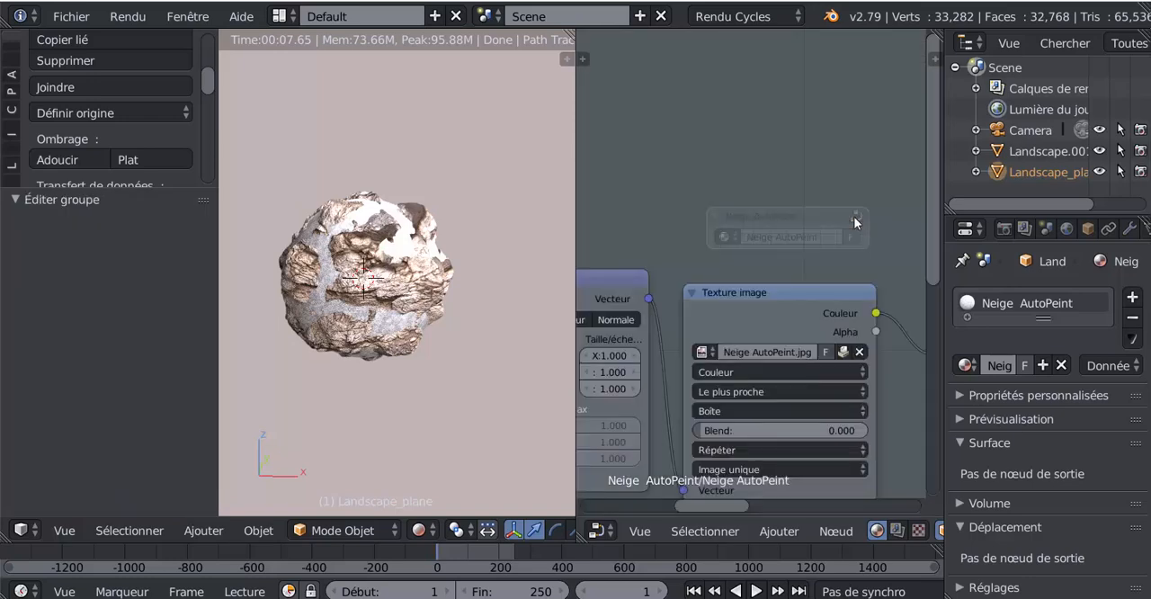
scroll(858, 234, "down", 5)
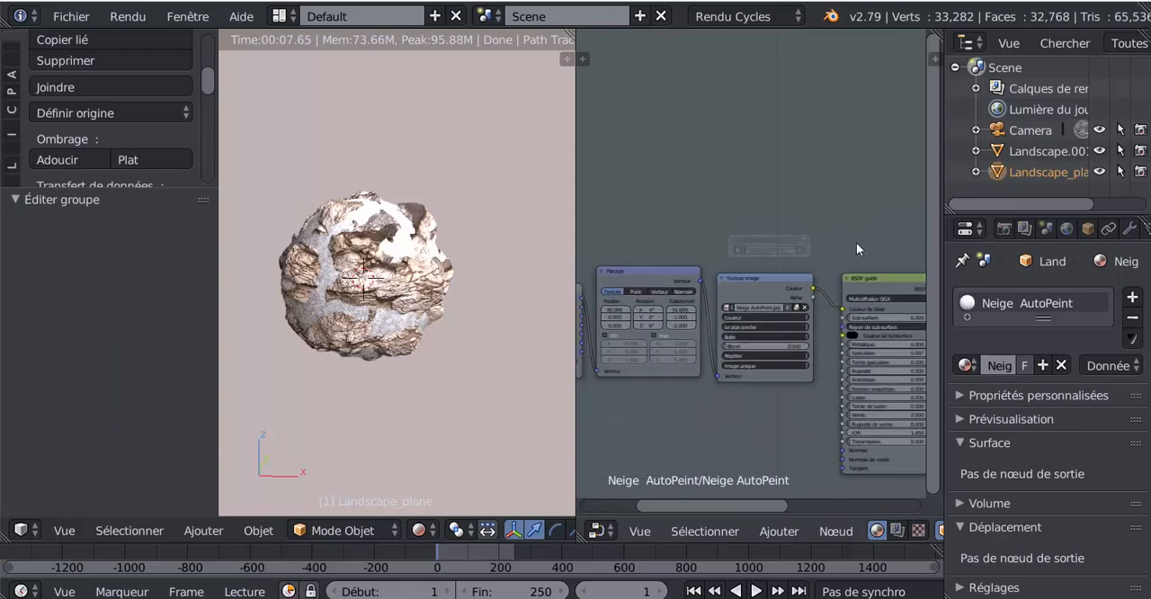
middle_click_drag(762, 420, 705, 390)
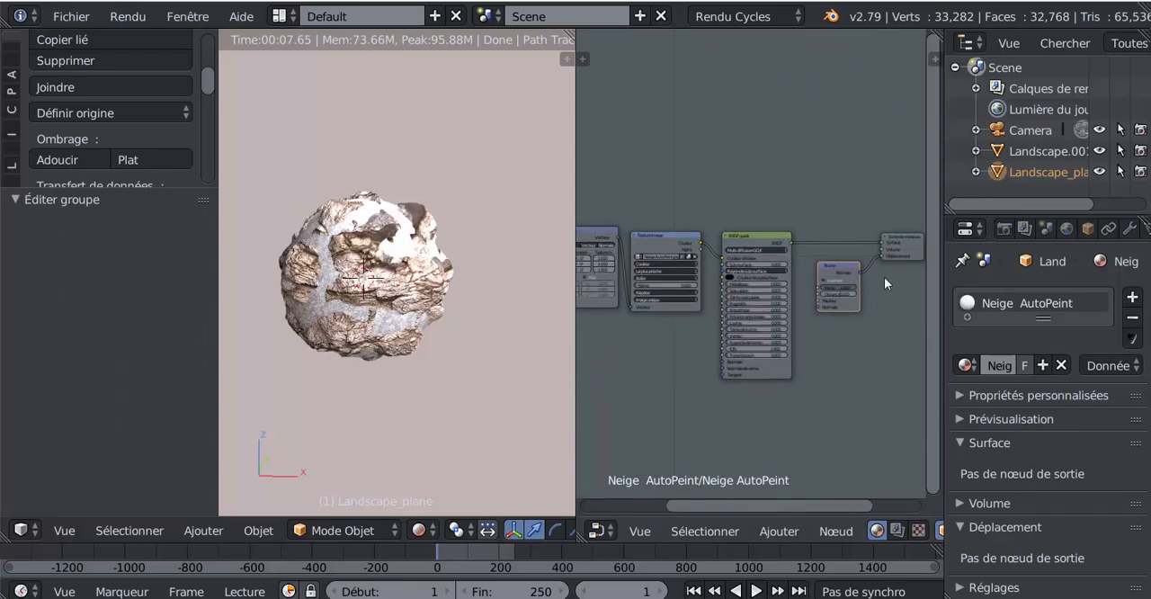
left_click_drag(883, 258, 650, 348)
middle_click_drag(717, 409, 798, 390)
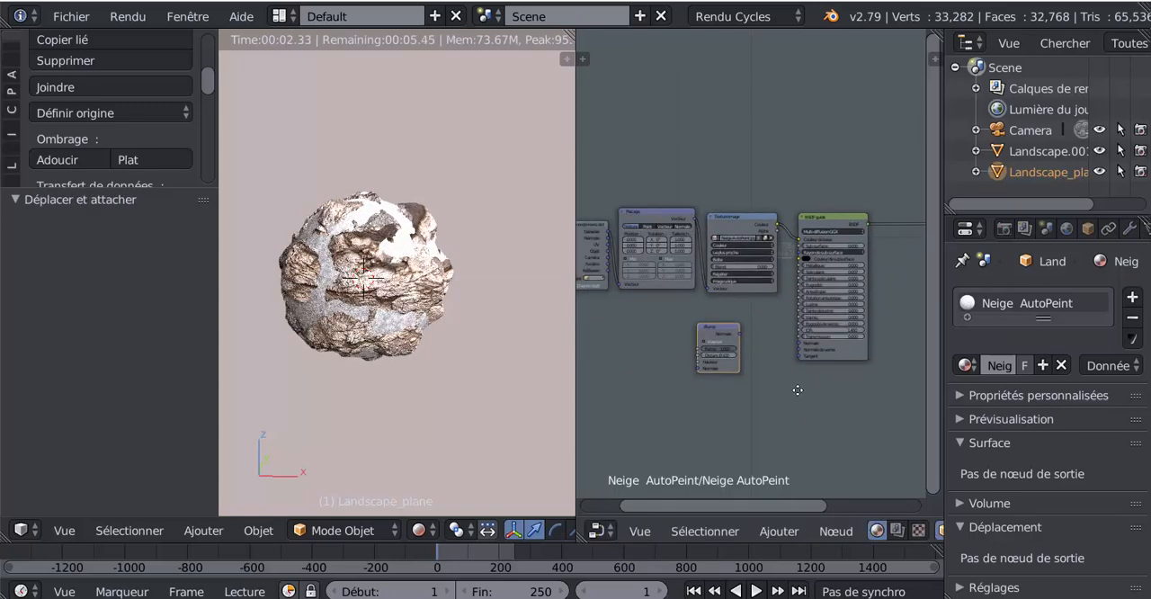
scroll(772, 382, "up", 2)
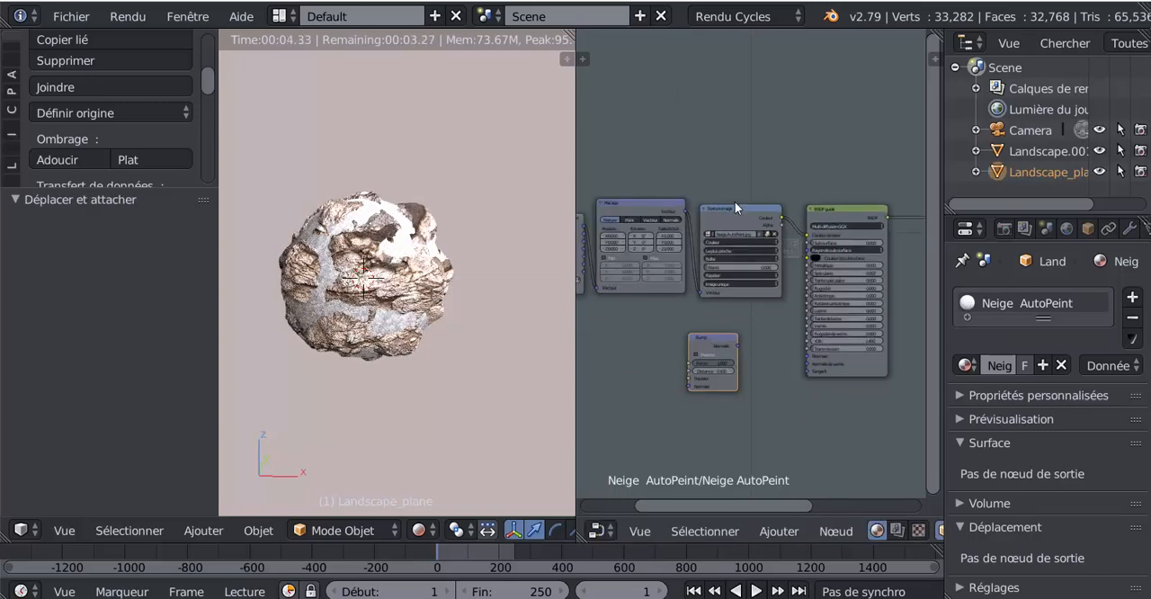
scroll(750, 334, "up", 2)
left_click(735, 356)
left_click_drag(735, 356, 767, 357)
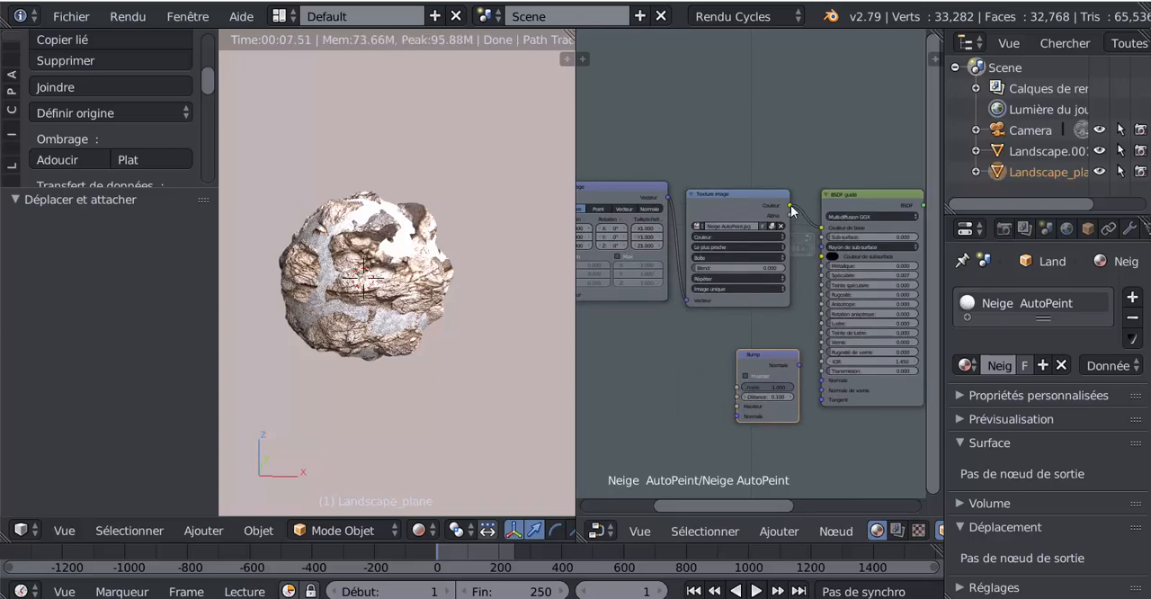
- Link the image texture's Couleur output to the Bump node's Hauteur, and Bump's Normale output to the BSDF guidé node's Normale input
left_click_drag(790, 209, 740, 409)
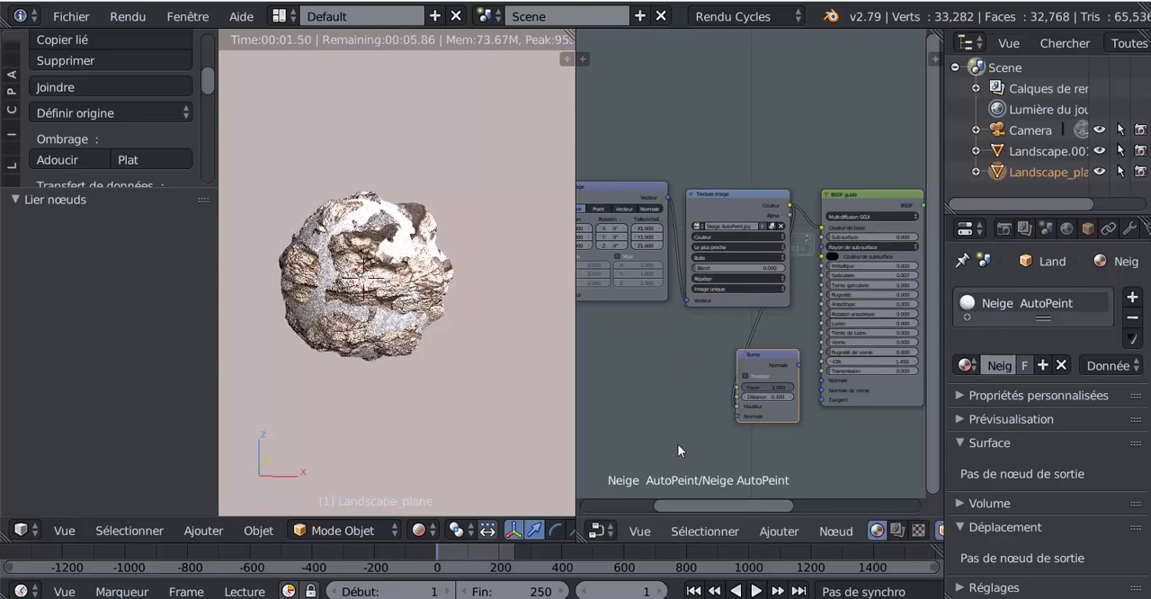
left_click_drag(799, 364, 822, 380)
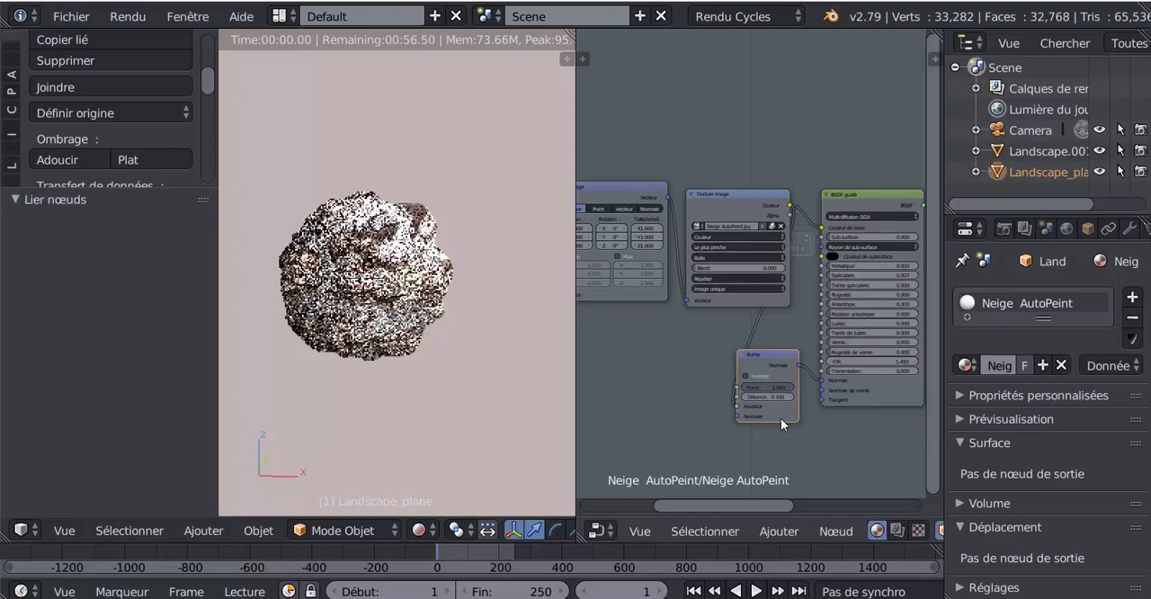
scroll(434, 393, "up", 6)
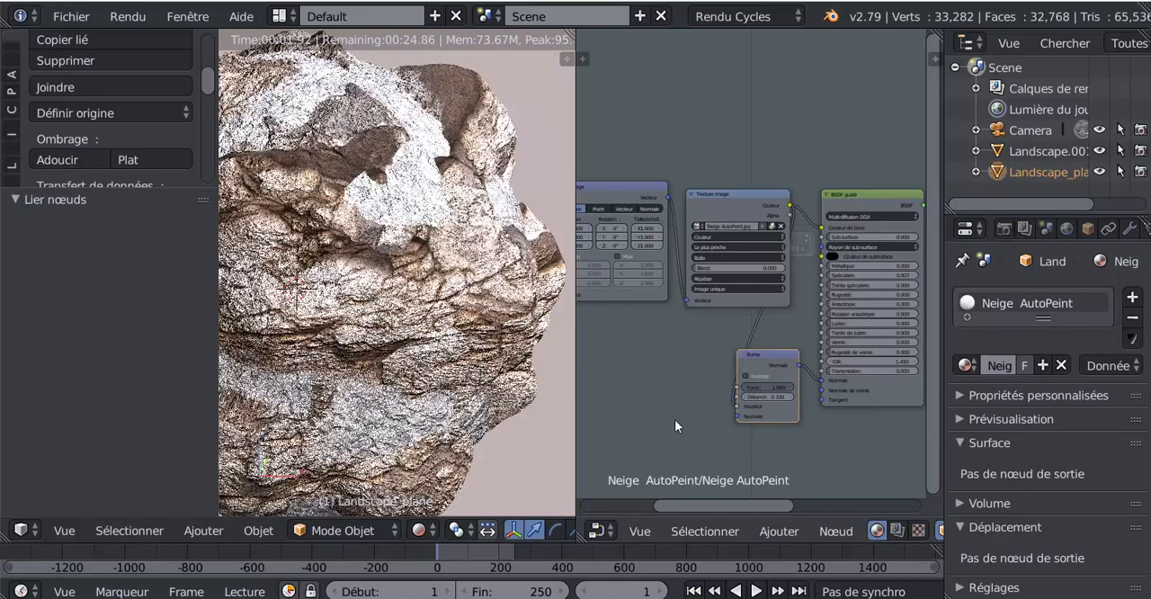
- Test the Bump node's Inverser option, leave it off, and set Force to 0.432
left_click(745, 378)
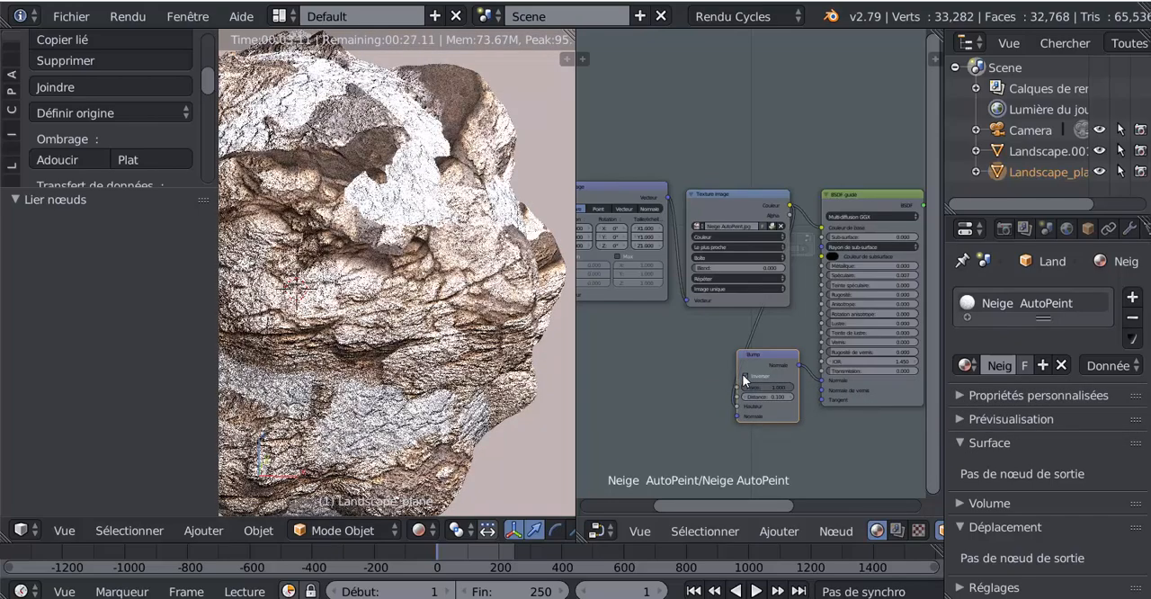
left_click(745, 377)
scroll(760, 449, "up", 2)
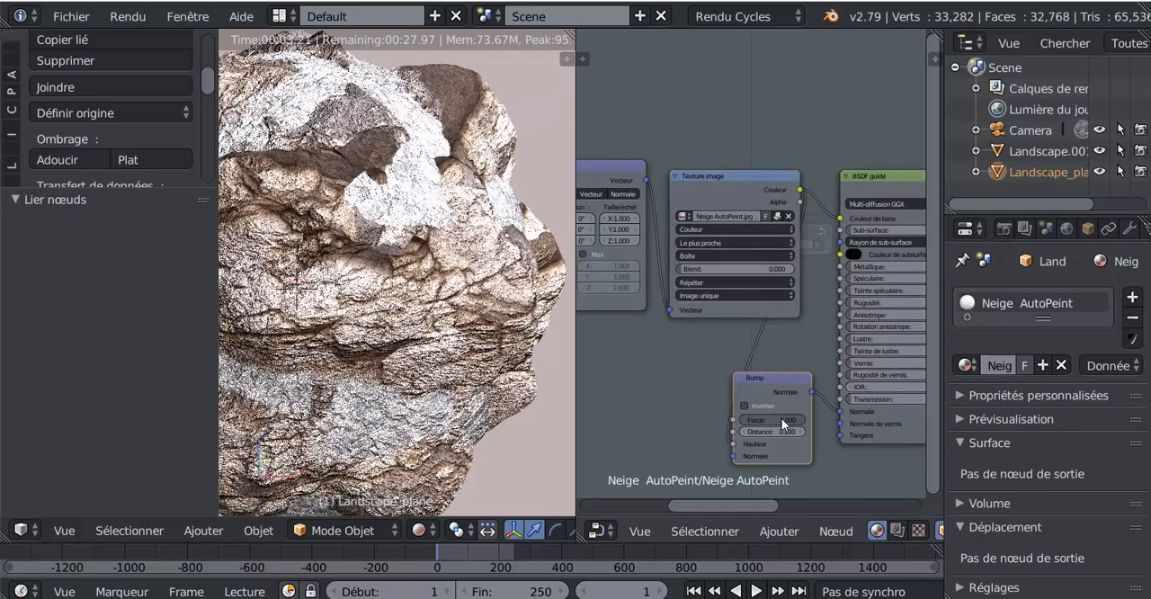
left_click_drag(782, 419, 747, 418)
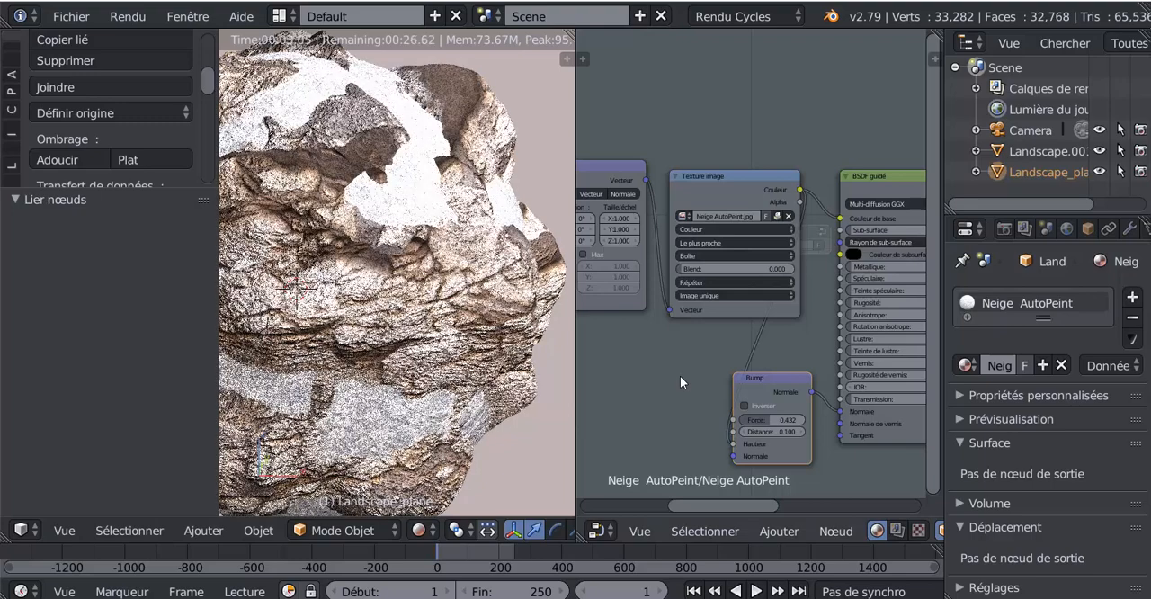
- Set the Placage node's X, Y and Z scale to 1.5 in the Neige AutoPeint group
scroll(681, 376, "down", 1)
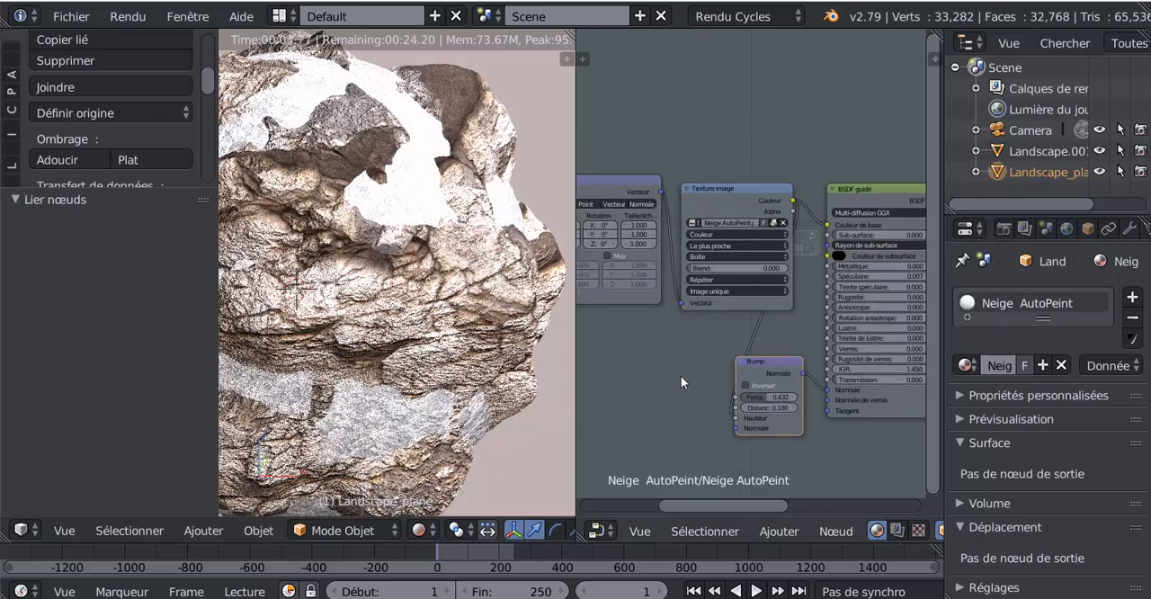
middle_click_drag(681, 376, 798, 407)
scroll(766, 392, "up", 4)
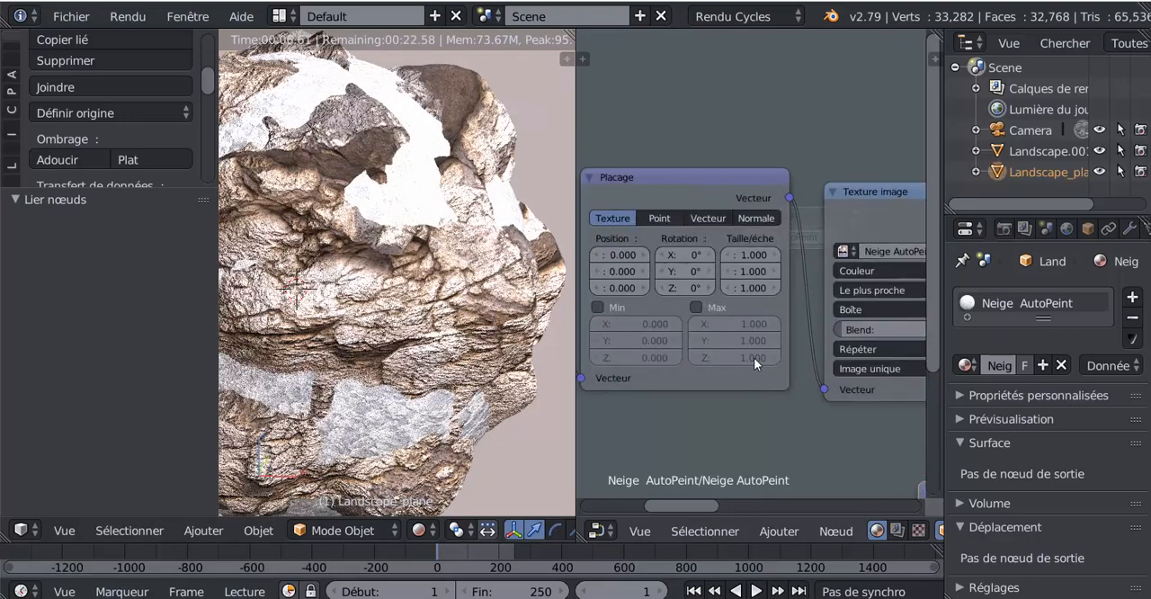
left_click(753, 252)
type("1")
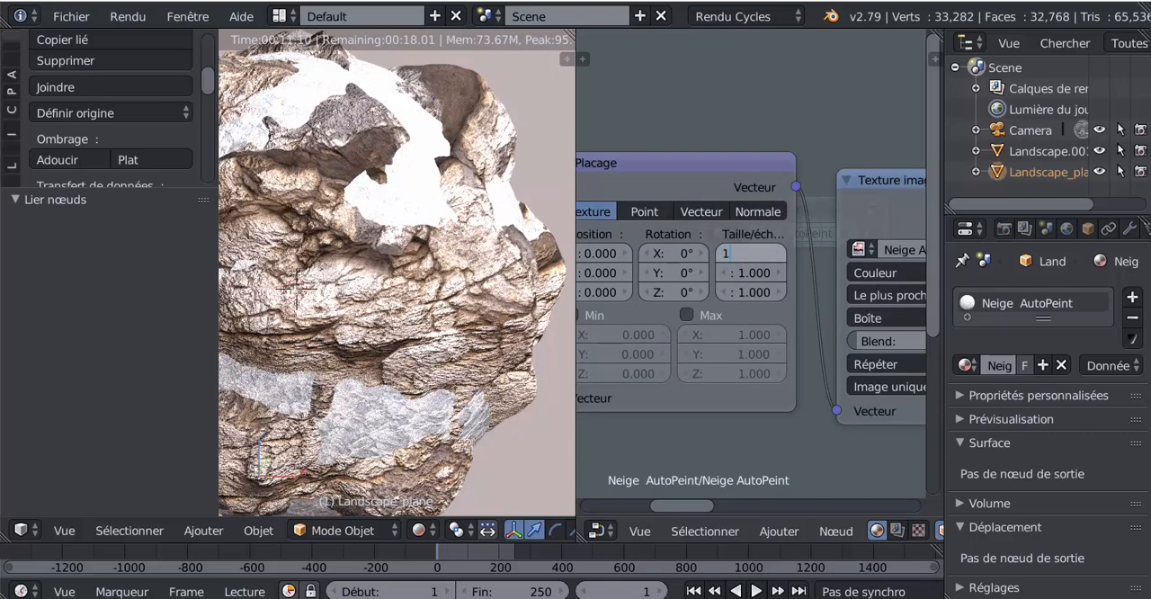
type(".5")
left_click(755, 271)
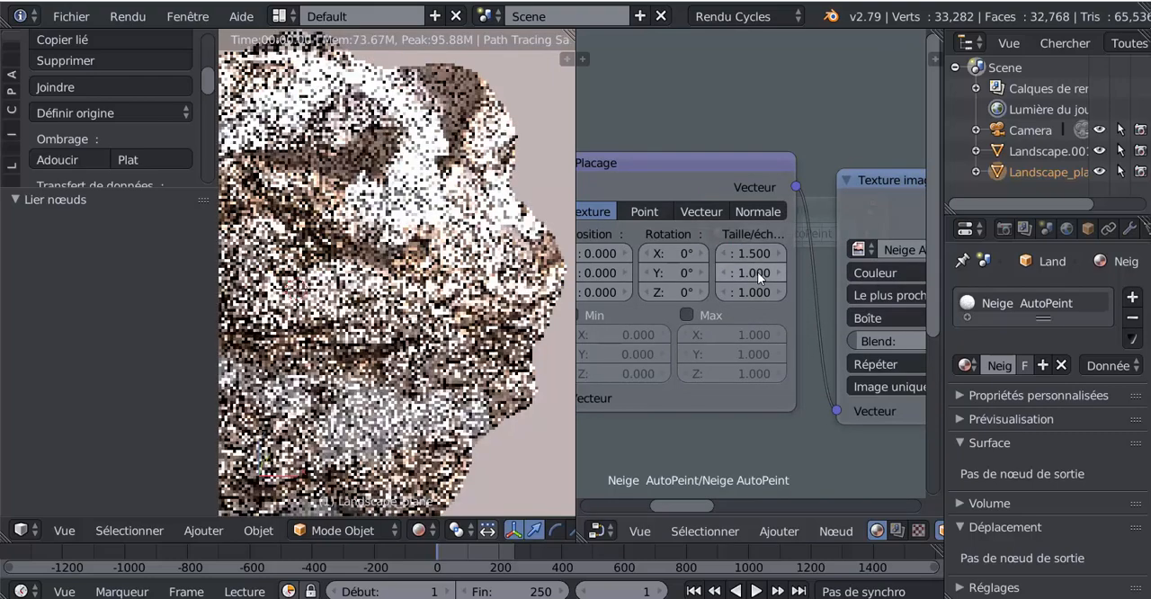
type("1")
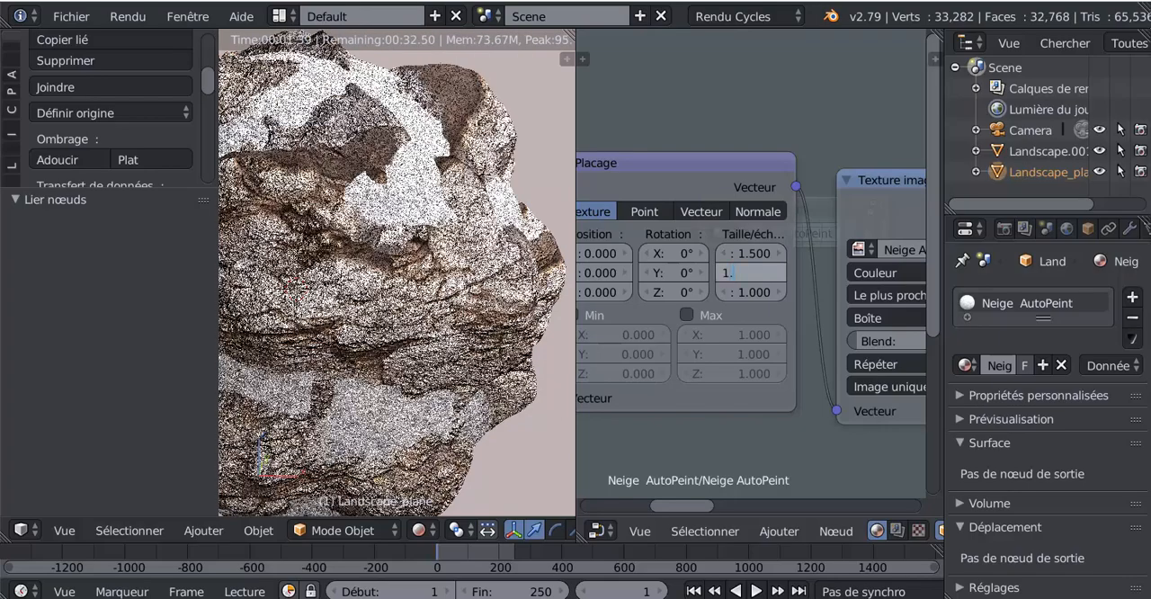
type(".5")
key("Tab")
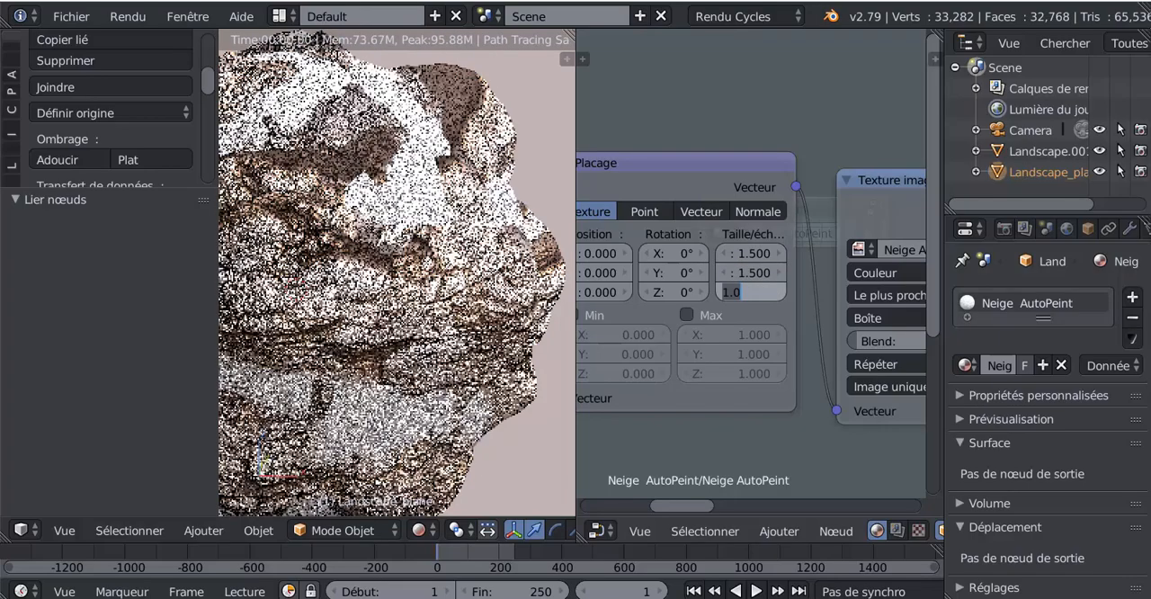
type("1.")
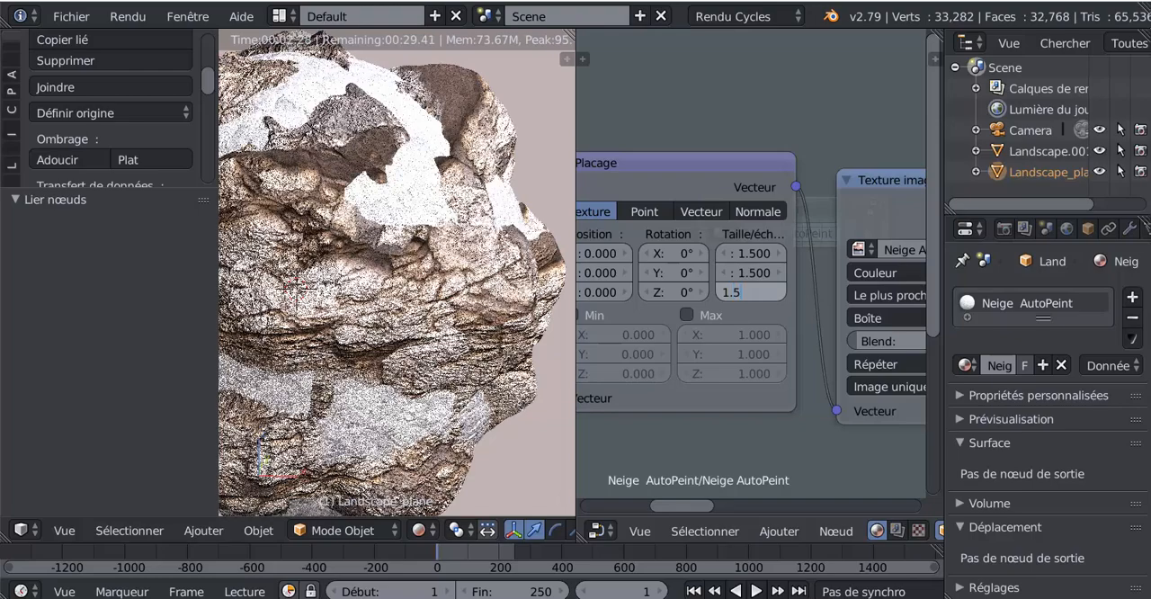
type("5")
key("Return")
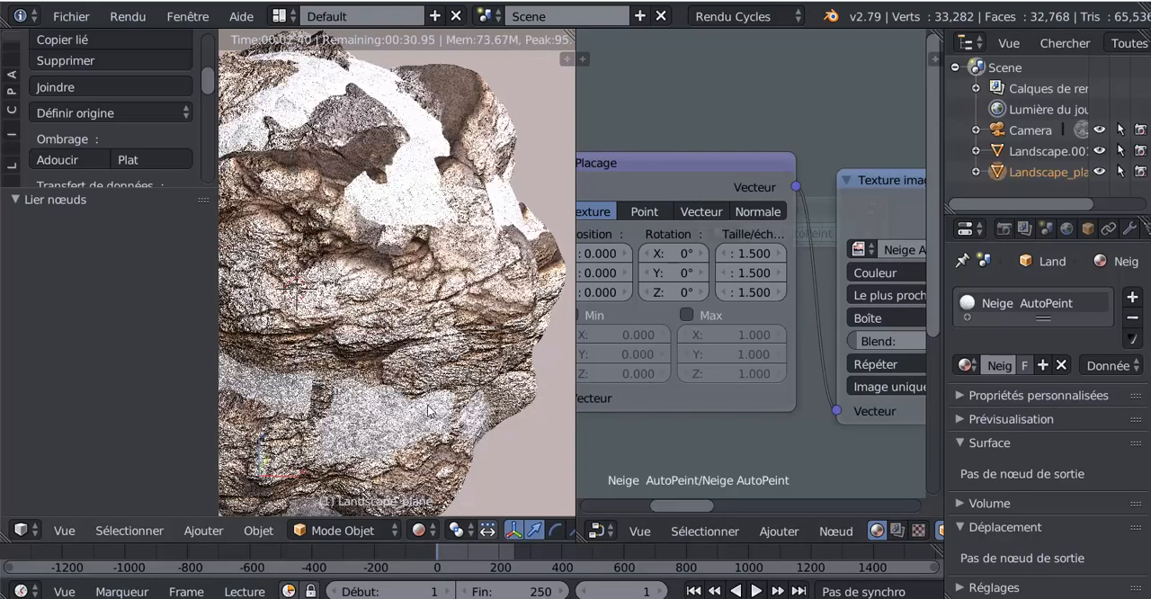
scroll(428, 411, "down", 2)
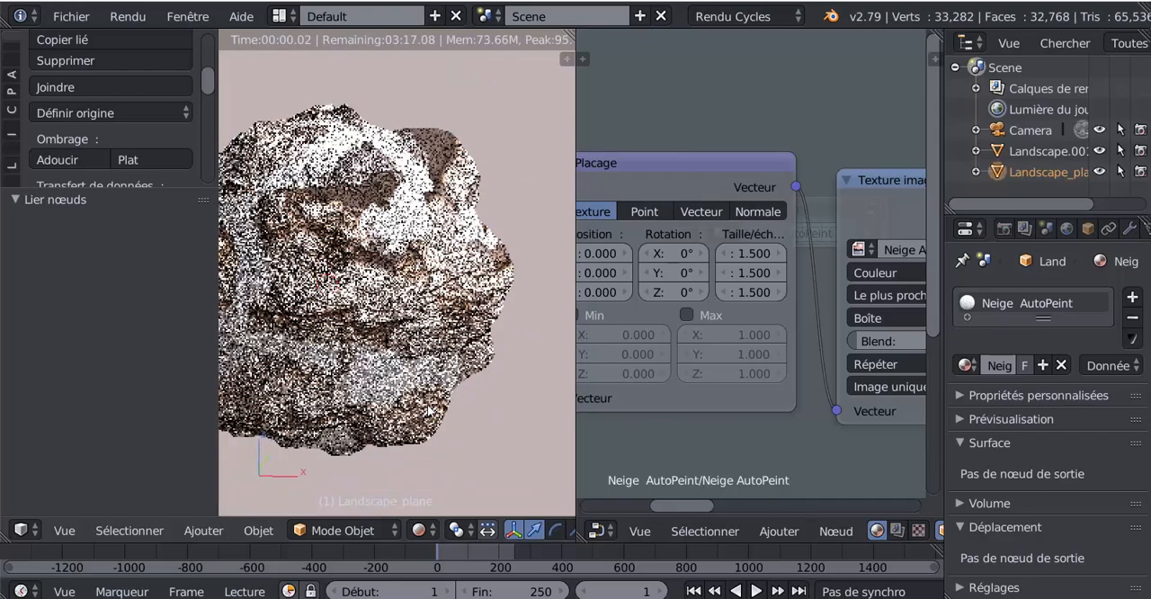
- Set the Bump node's Force to 1.000 in the Neige AutoPeint group
scroll(718, 441, "down", 3)
scroll(718, 435, "down", 1)
middle_click_drag(747, 405, 665, 340)
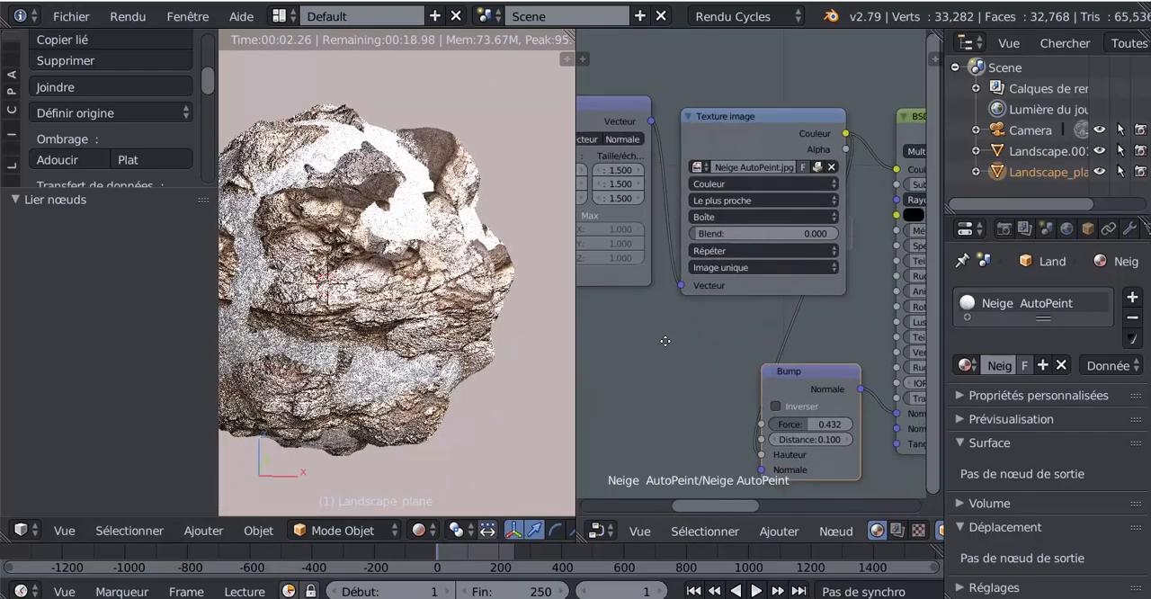
left_click_drag(810, 424, 864, 423)
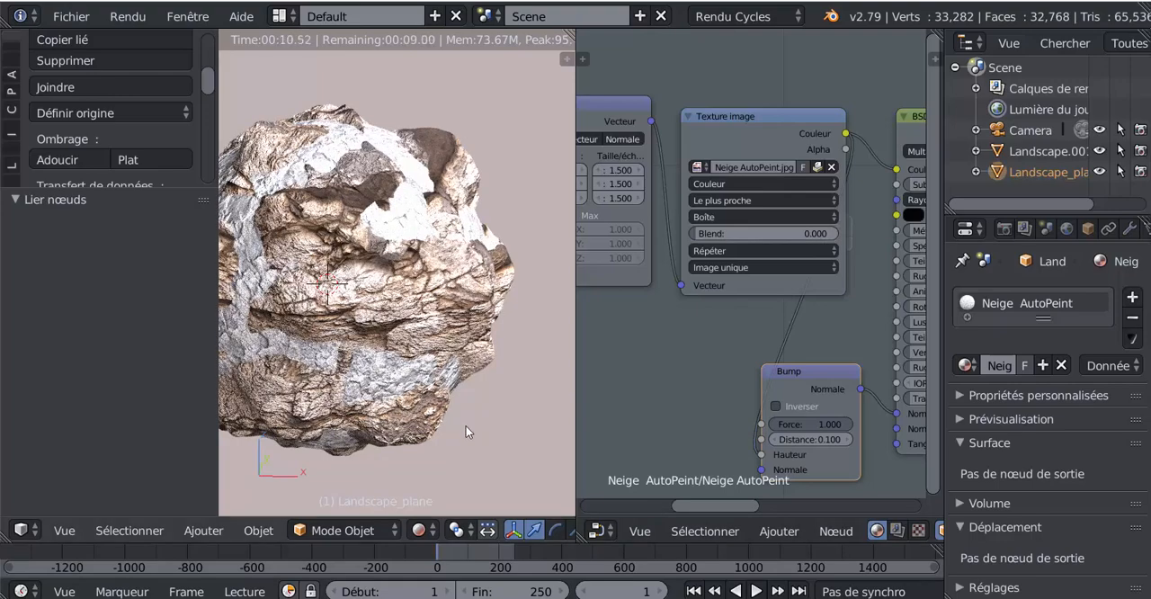
- Close the node editor by expanding the 3D view over its area
key("KP_1")
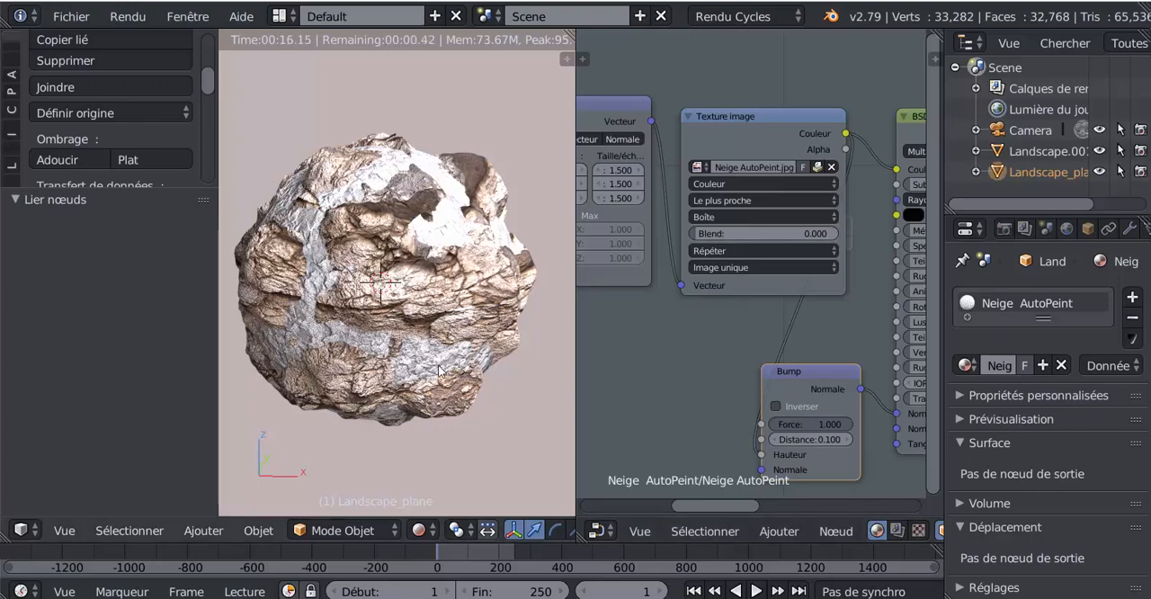
scroll(688, 408, "down", 1)
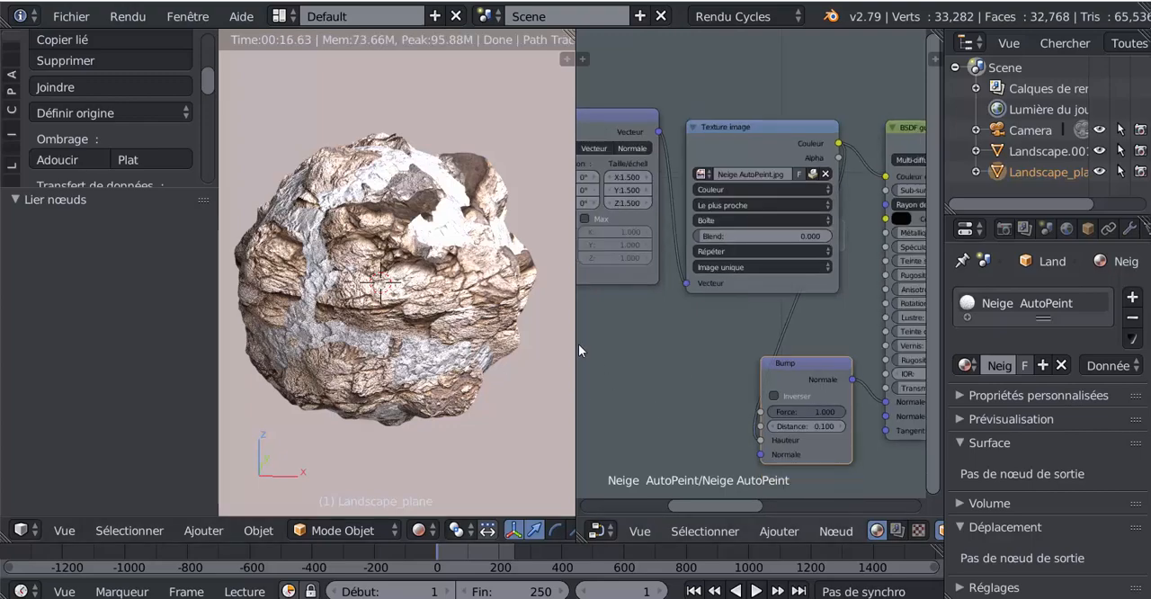
scroll(615, 337, "down", 2)
middle_click_drag(626, 371, 670, 380)
scroll(769, 385, "down", 2)
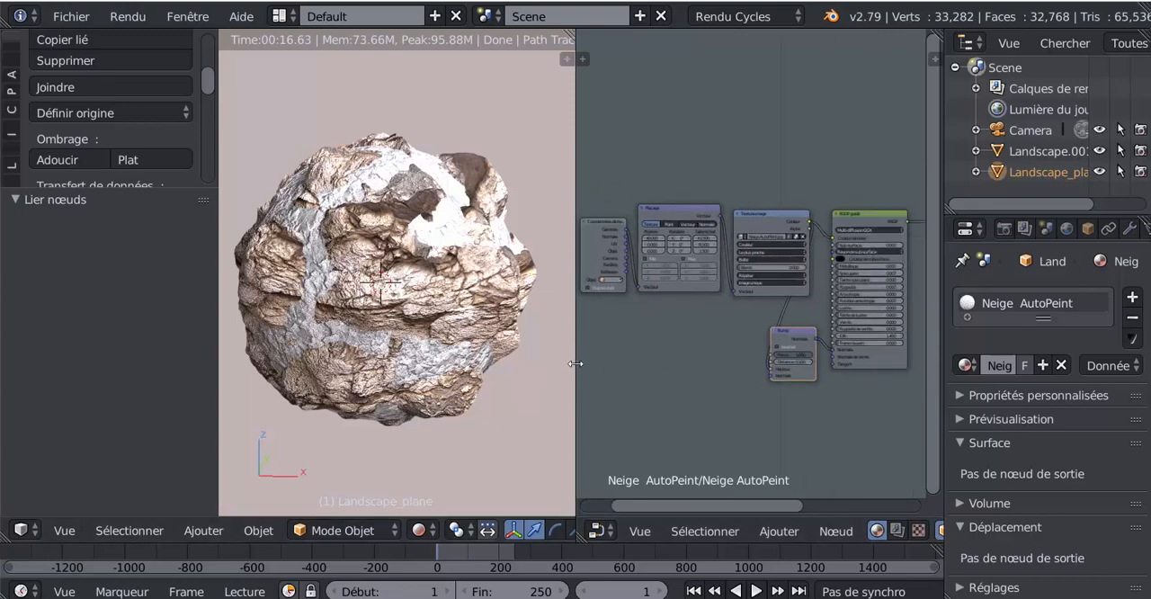
left_click_drag(576, 363, 763, 348)
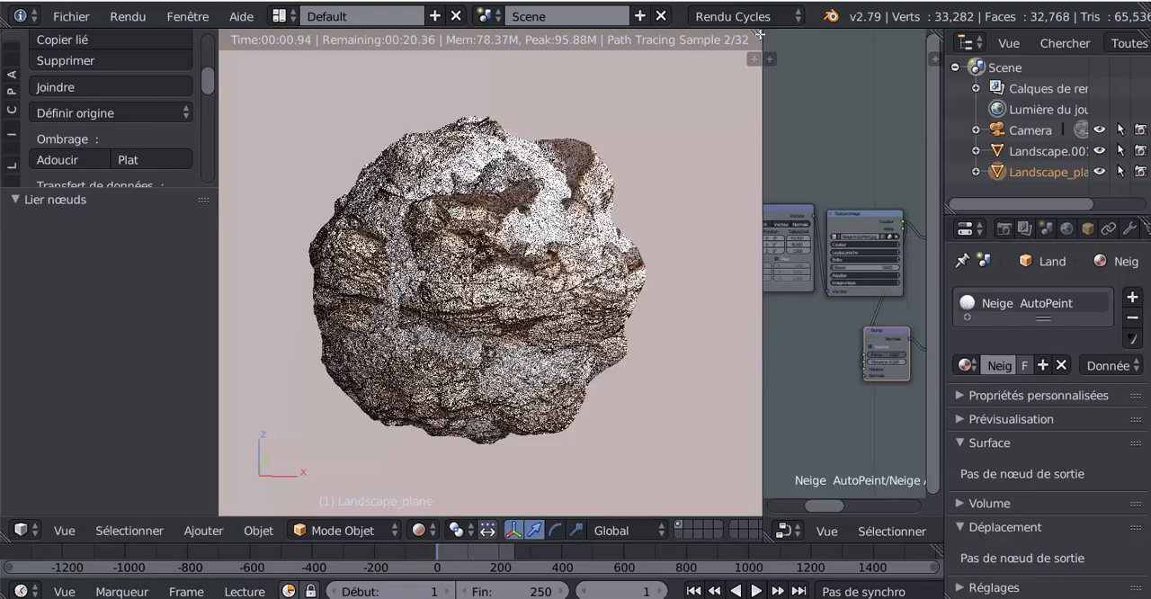
left_click_drag(754, 63, 783, 229)
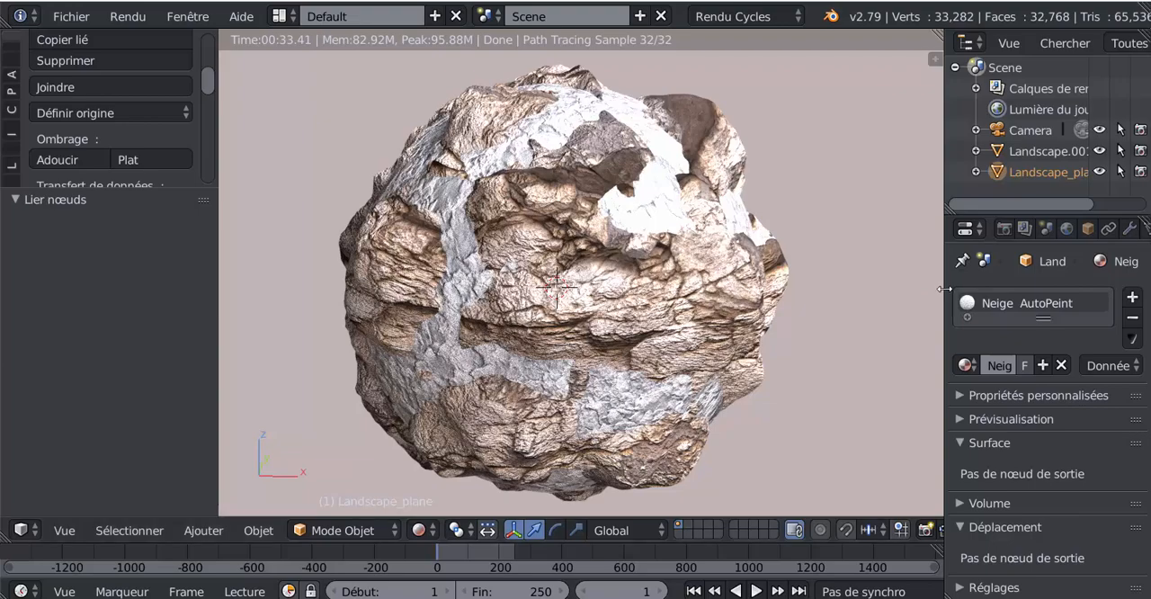
- Inspect the rendered planet from another side and adjust the 3D view's area size
left_click_drag(929, 285, 851, 284)
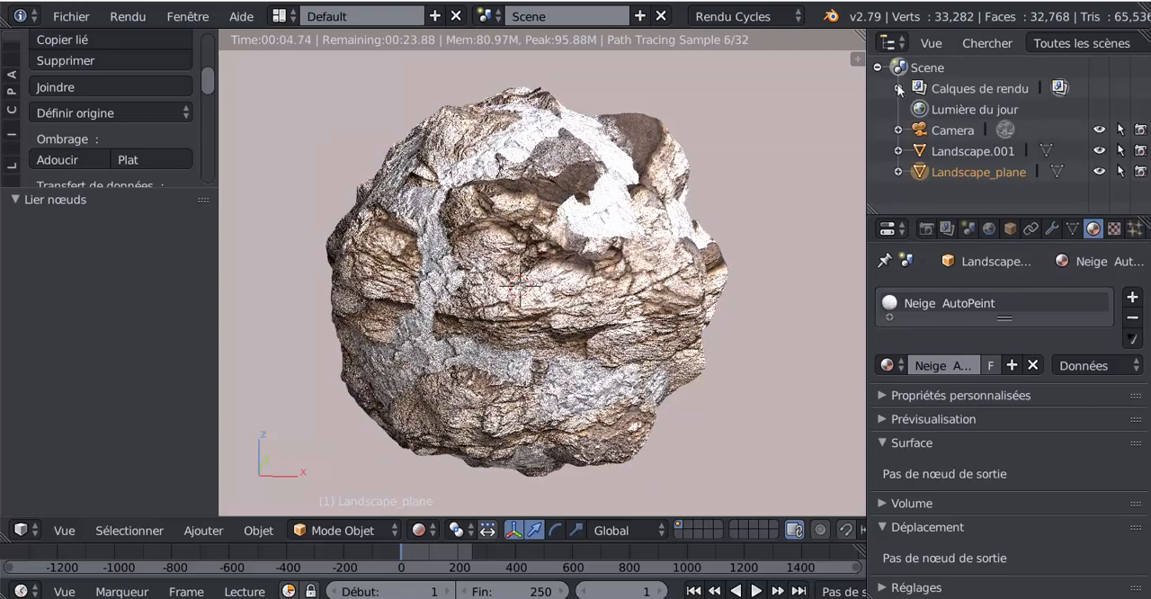
scroll(795, 362, "down", 2)
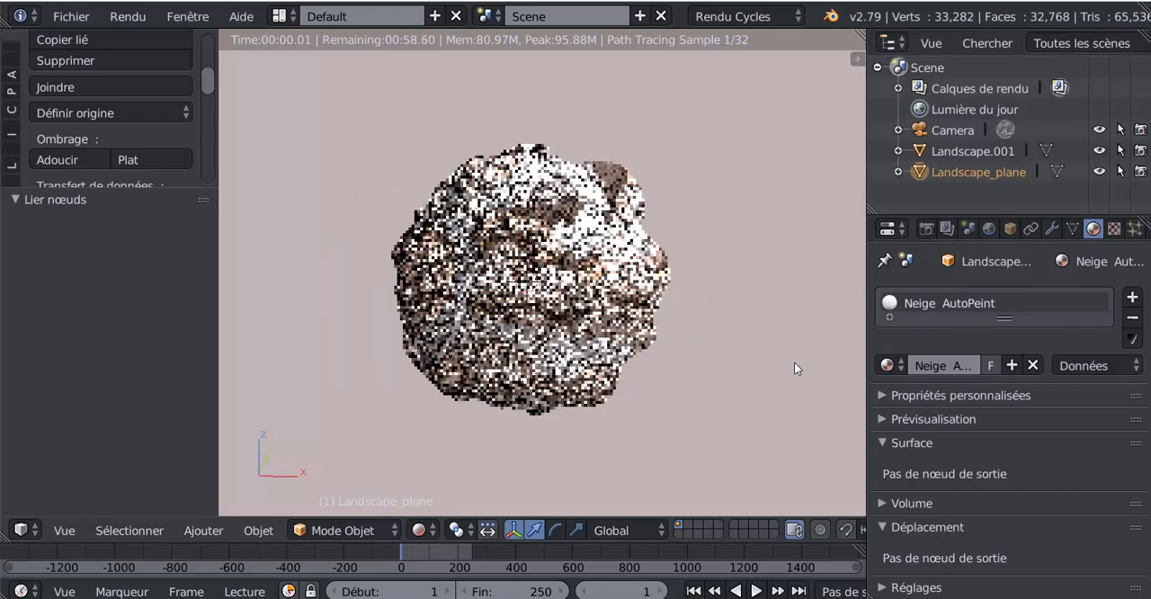
middle_click_drag(621, 416, 509, 418)
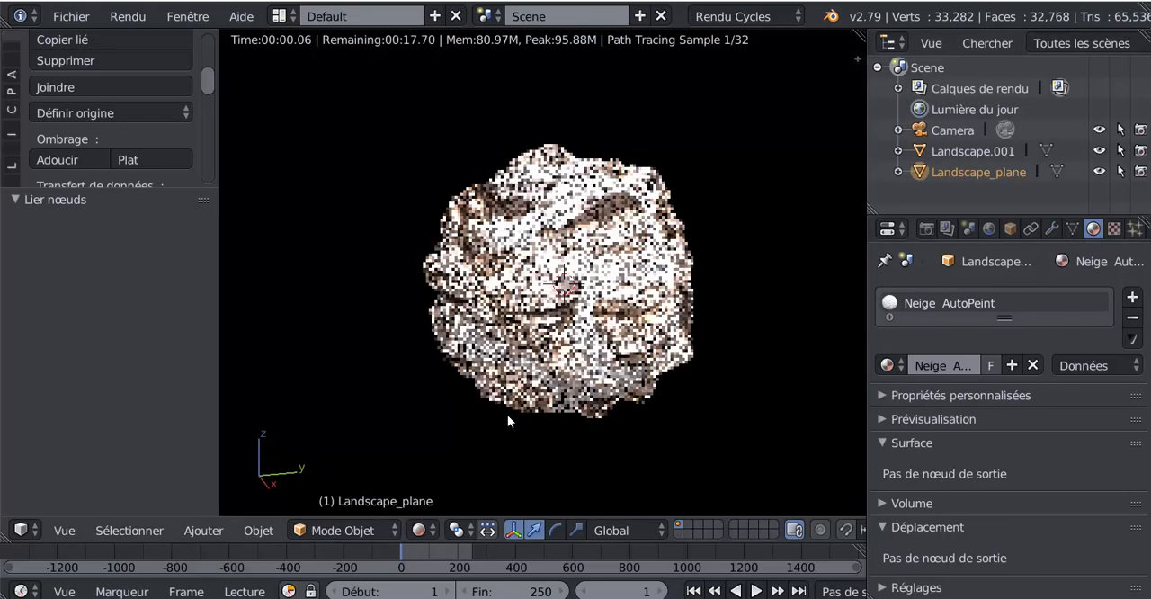
scroll(772, 436, "up", 2)
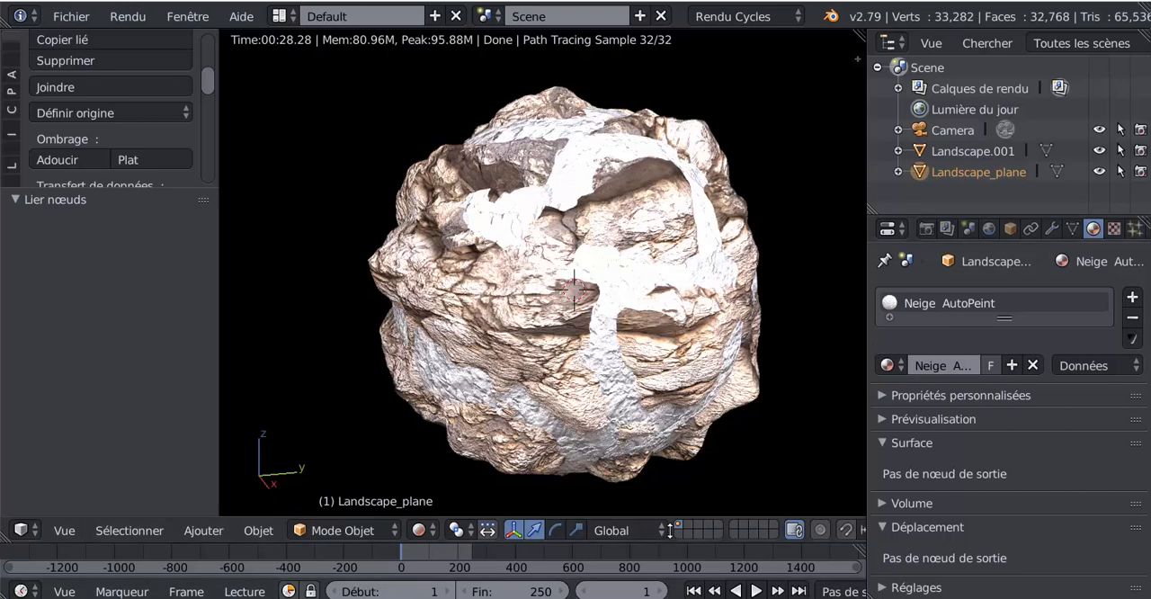
left_click_drag(669, 542, 669, 519)
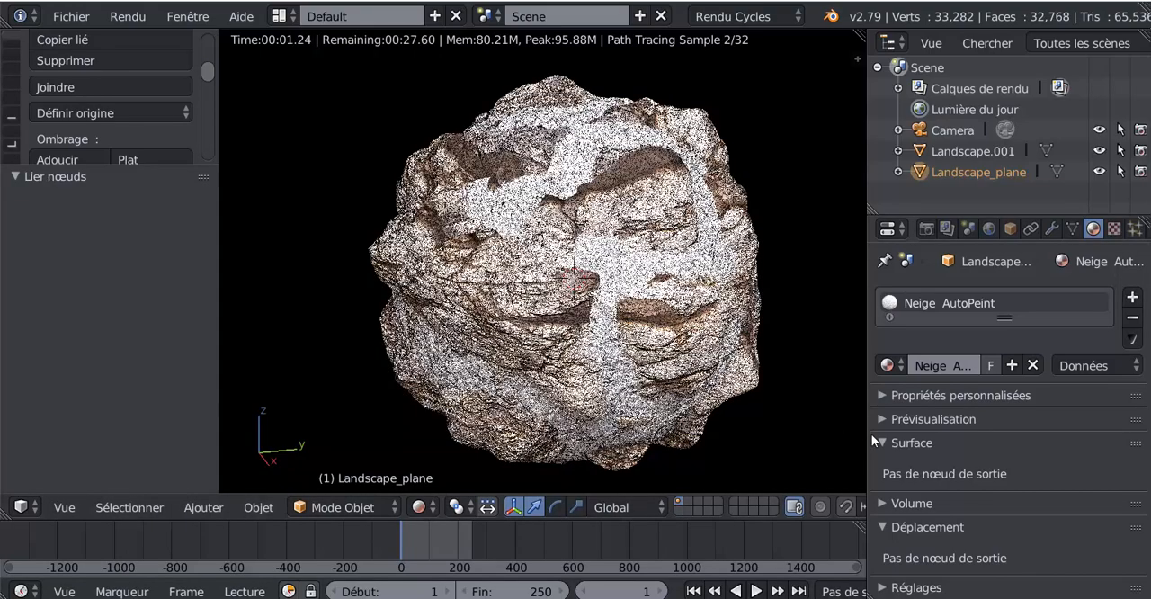
left_click_drag(864, 437, 976, 437)
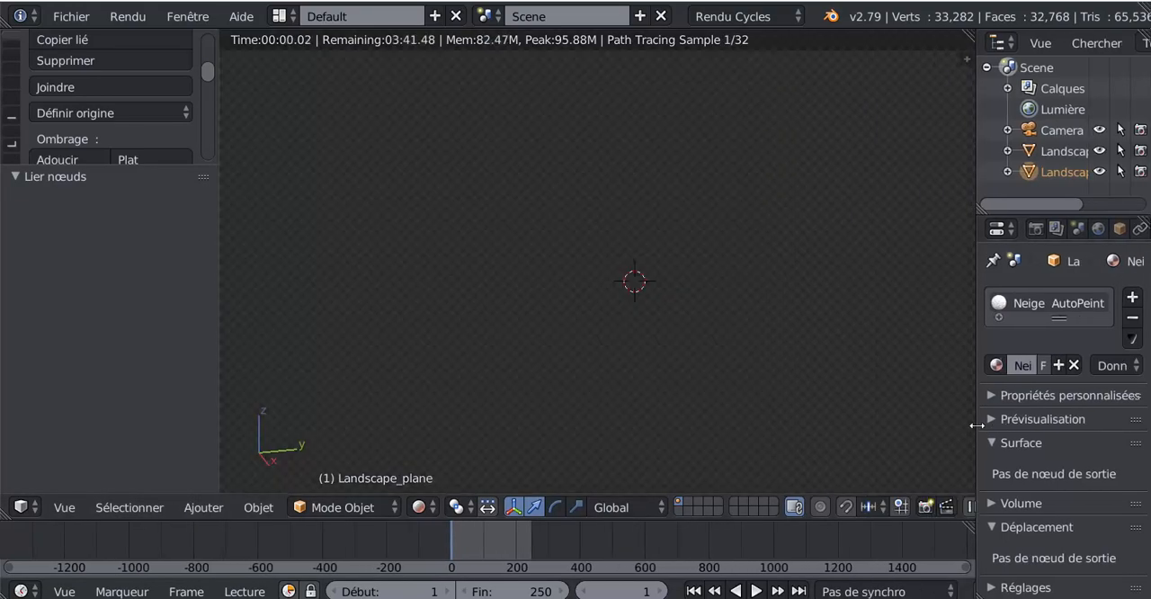
- Switch the viewport to solid shading and join Landscape.001 with Landscape_plane, keeping Landscape_plane as the active object
left_click(419, 508)
left_click(429, 439)
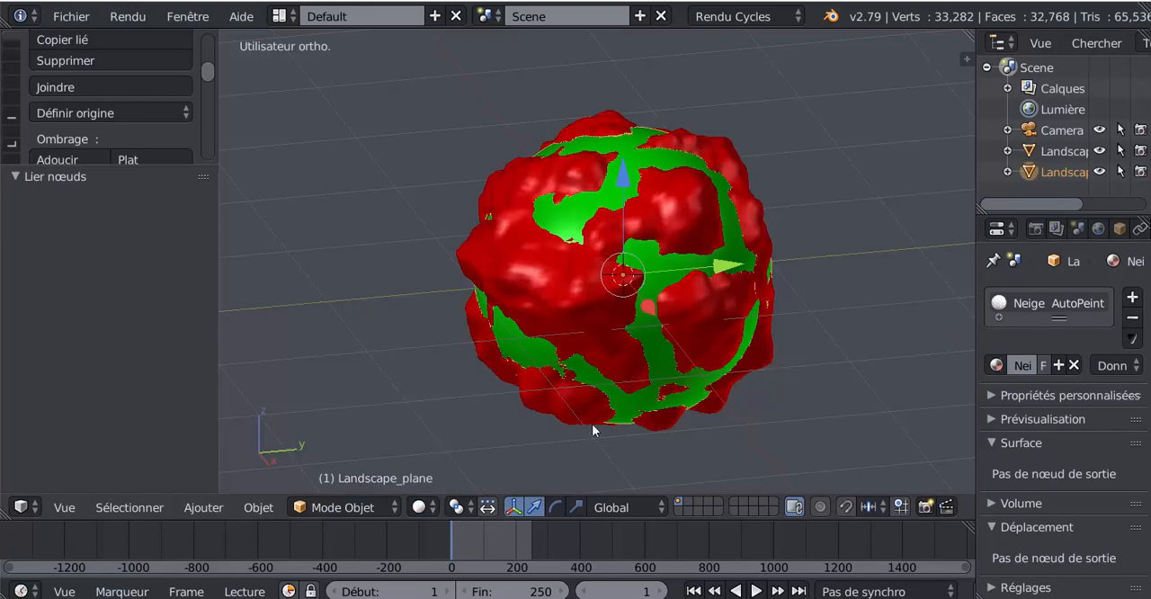
mouse_move(594, 425)
middle_mouse_down()
mouse_move(689, 419)
mouse_move(686, 360)
middle_mouse_up()
right_click(672, 200)
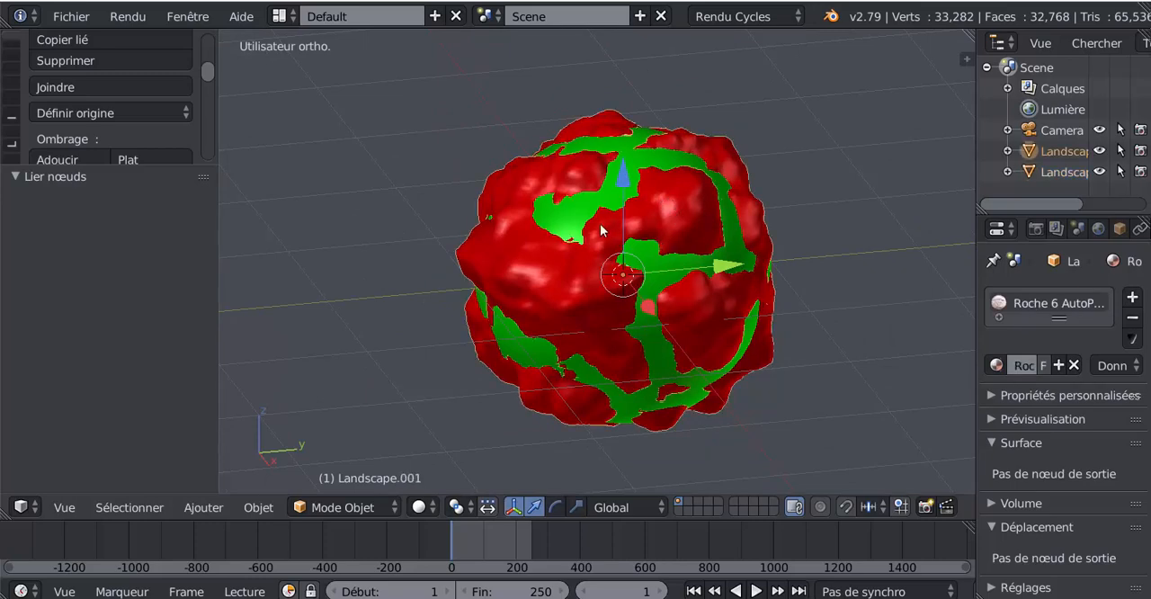
right_click(572, 221)
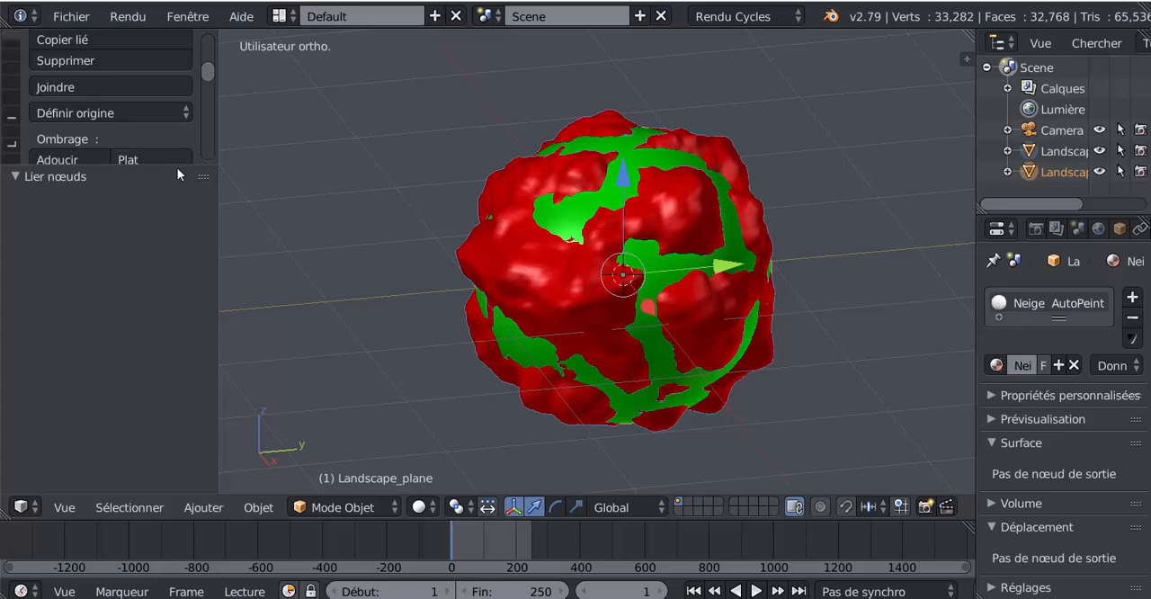
left_click_drag(177, 168, 164, 450)
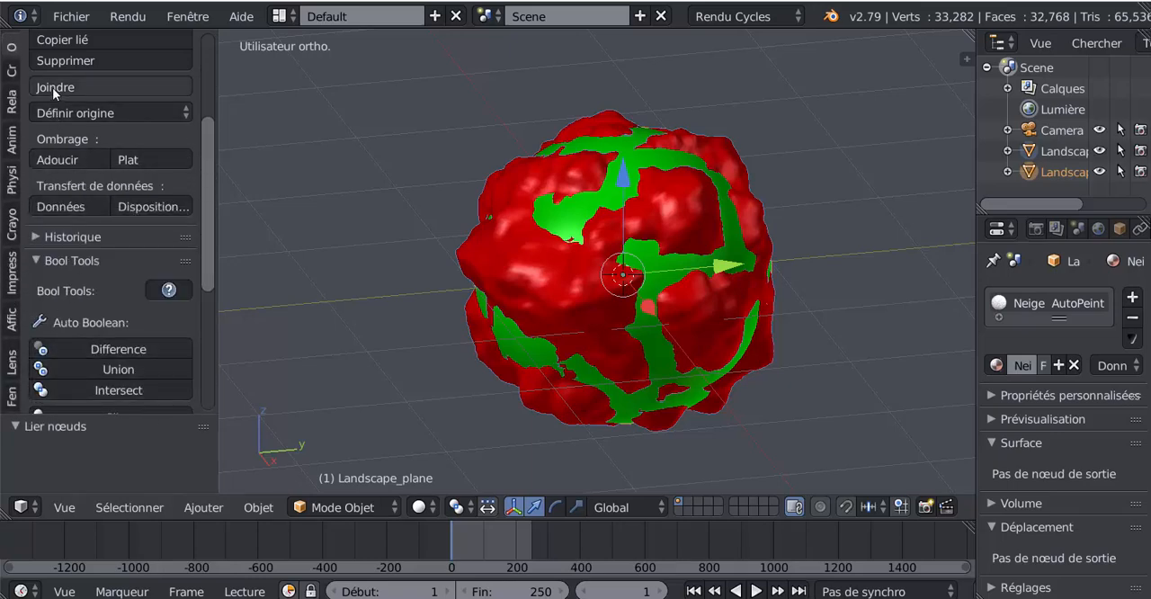
scroll(53, 87, "up", 5)
left_click(58, 267)
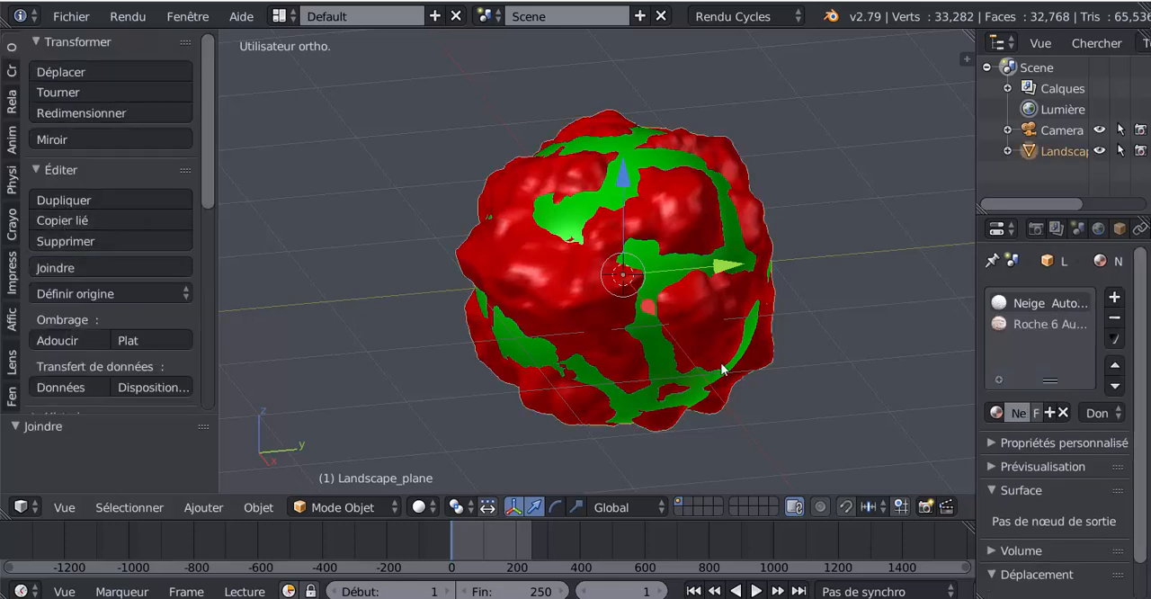
key("r")
key("z")
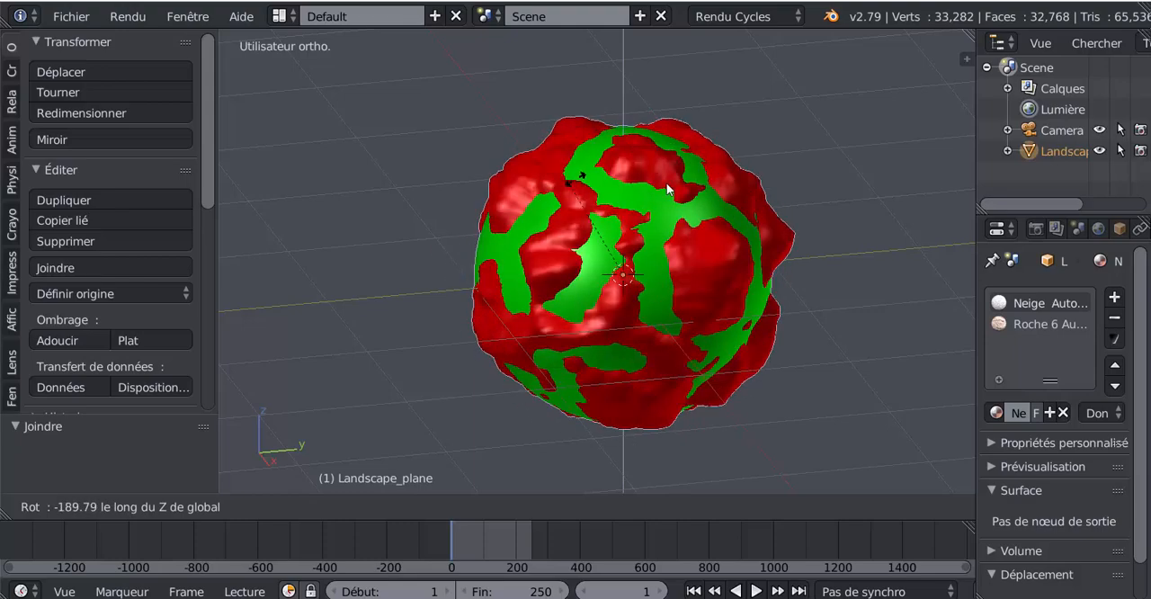
left_click(621, 503)
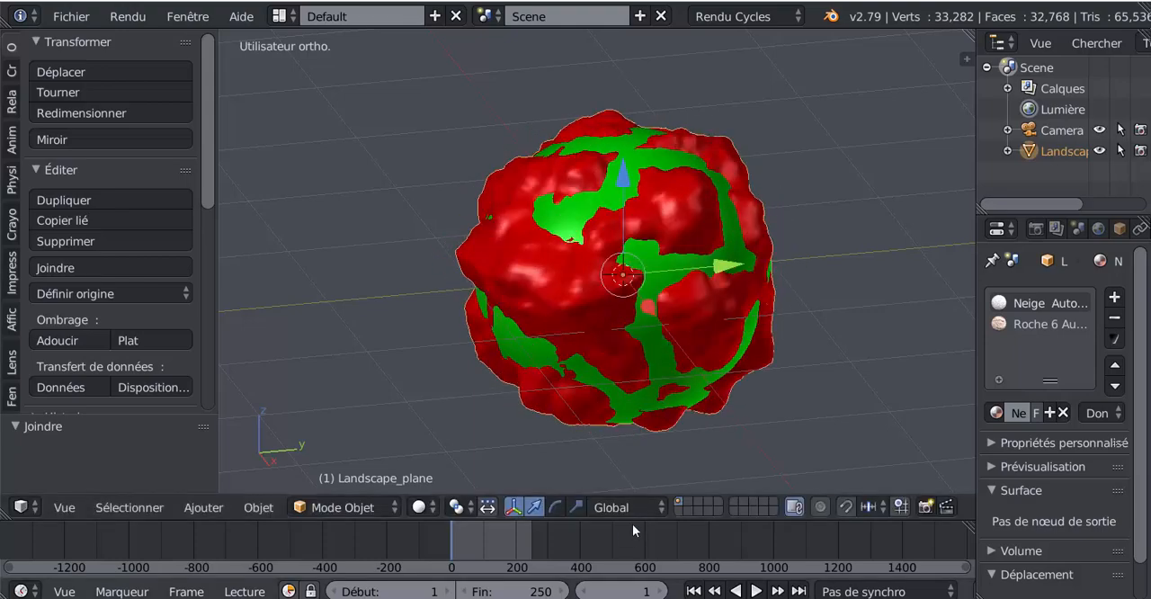
- Enlarge the timeline area and zoom it to the frame range 1 to 250
left_click_drag(633, 521, 640, 361)
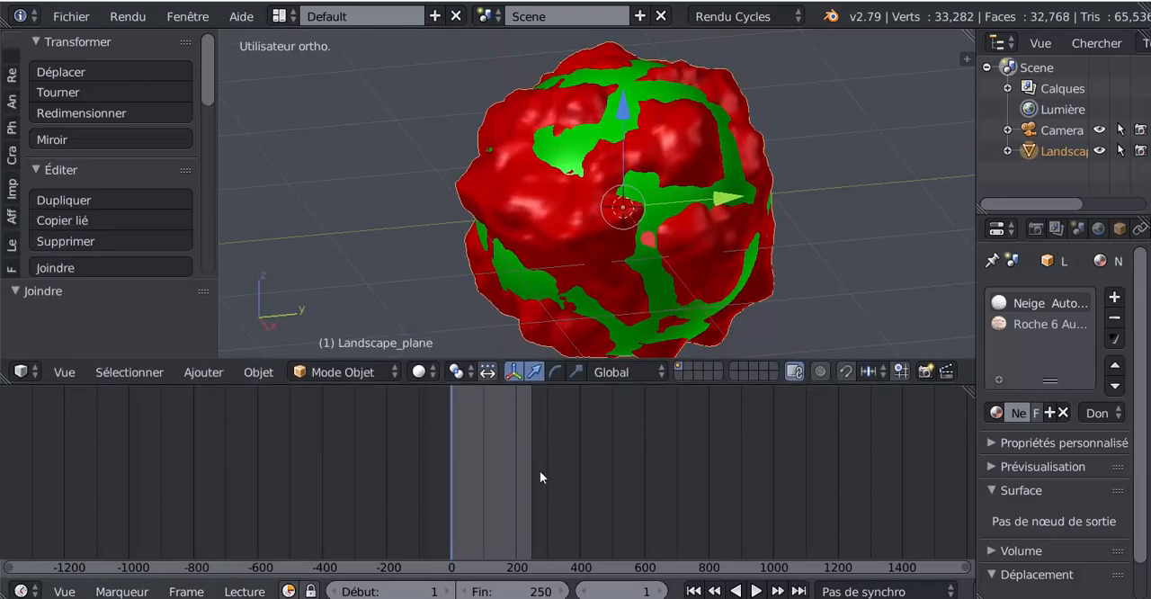
scroll(541, 471, "up", 3)
scroll(541, 471, "up", 8)
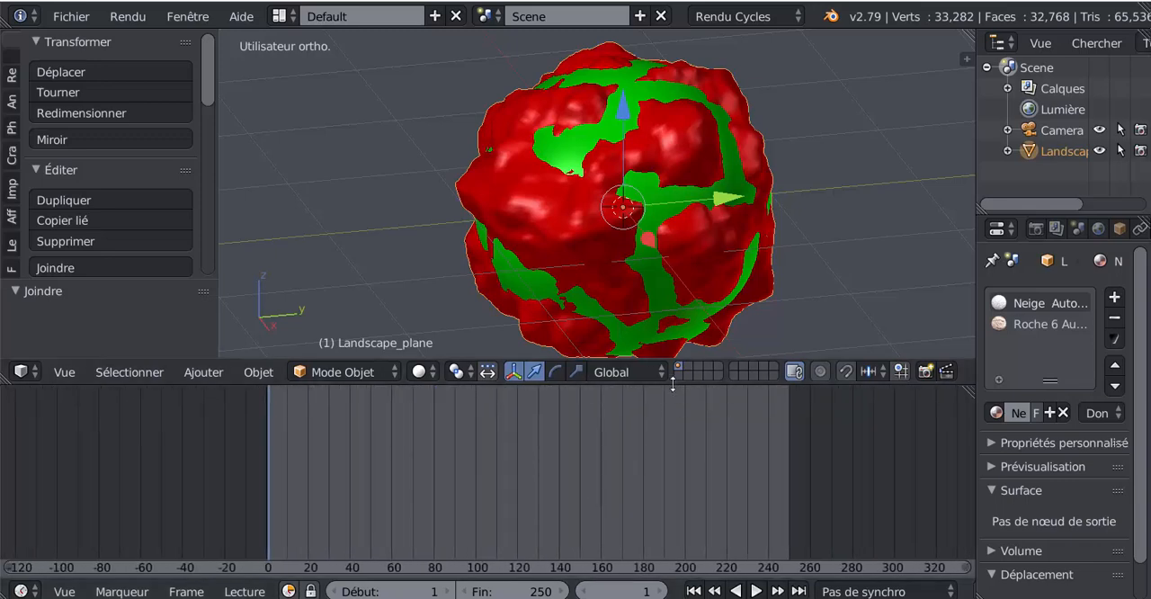
left_click_drag(673, 383, 618, 447)
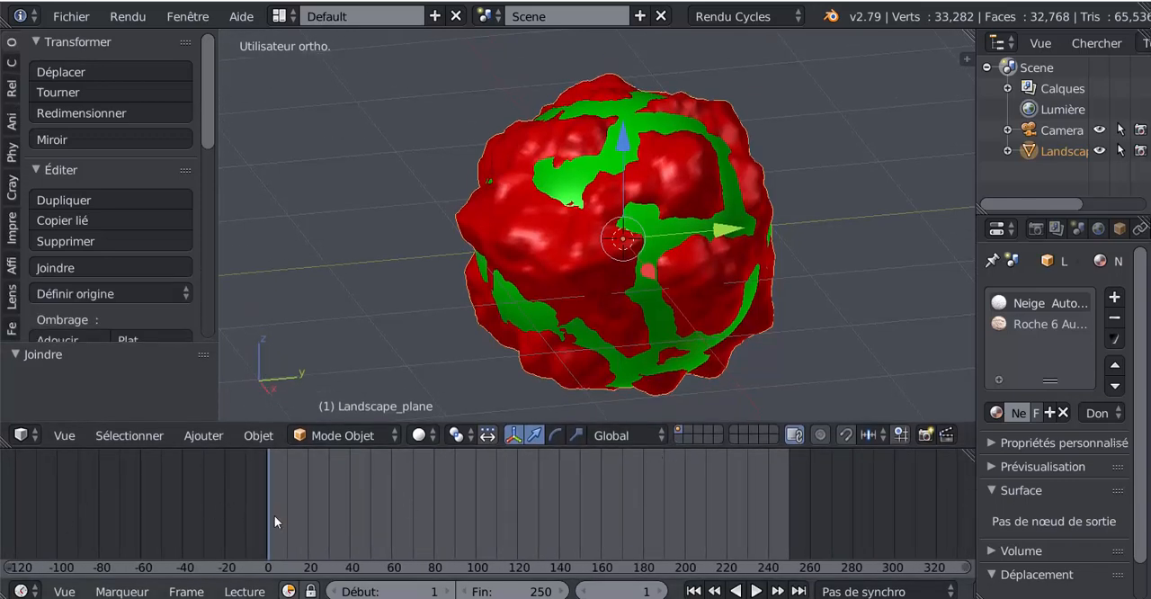
- Return the timeline to frame 1, enable automatic keyframe recording, and key the joined planet at its current position
key("alt+a")
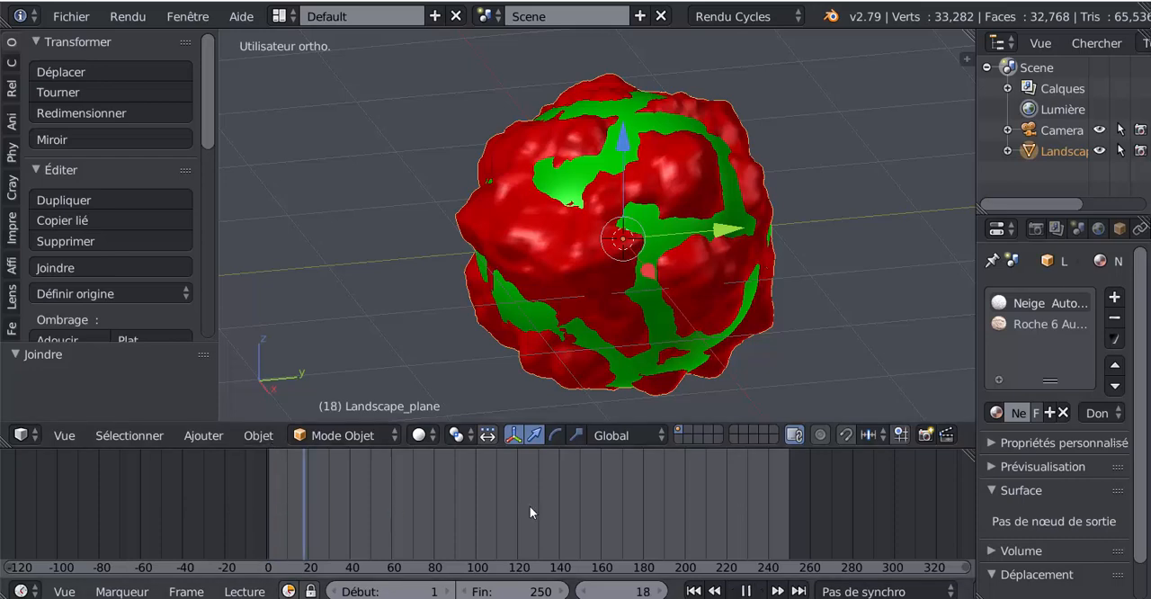
left_click_drag(163, 495, 268, 509)
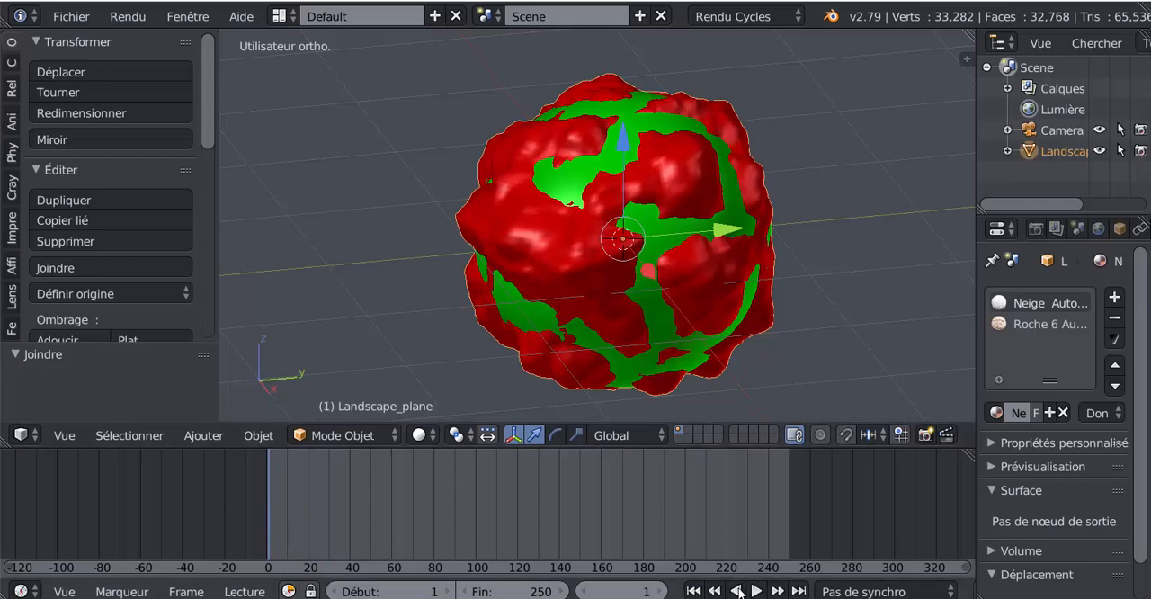
key("alt+a")
scroll(879, 591, "down", 5)
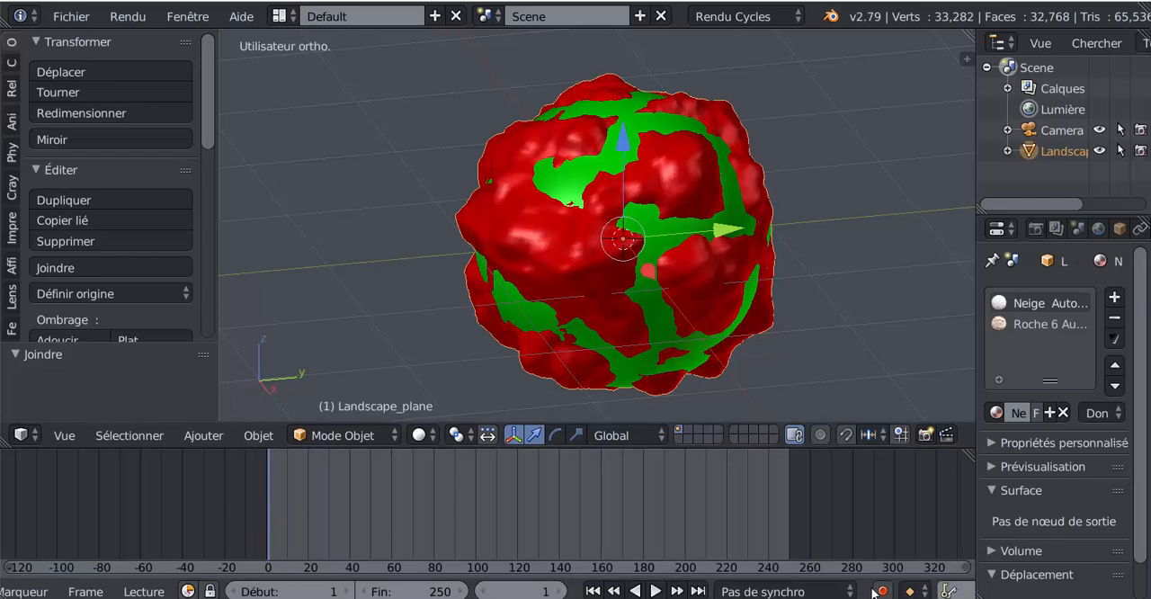
left_click(881, 592)
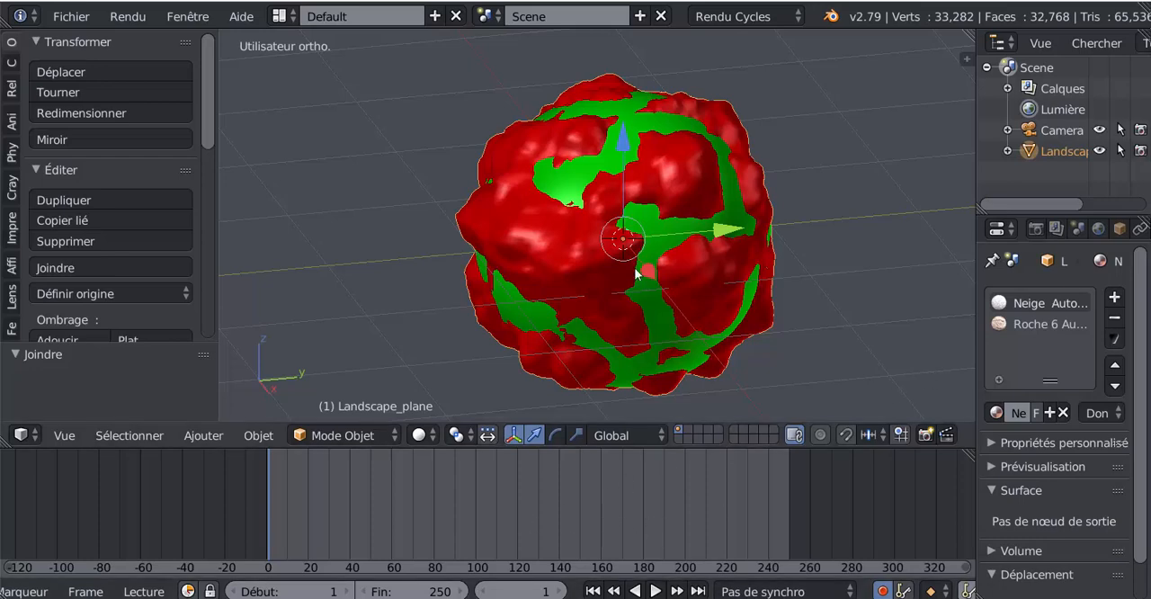
left_click(623, 149)
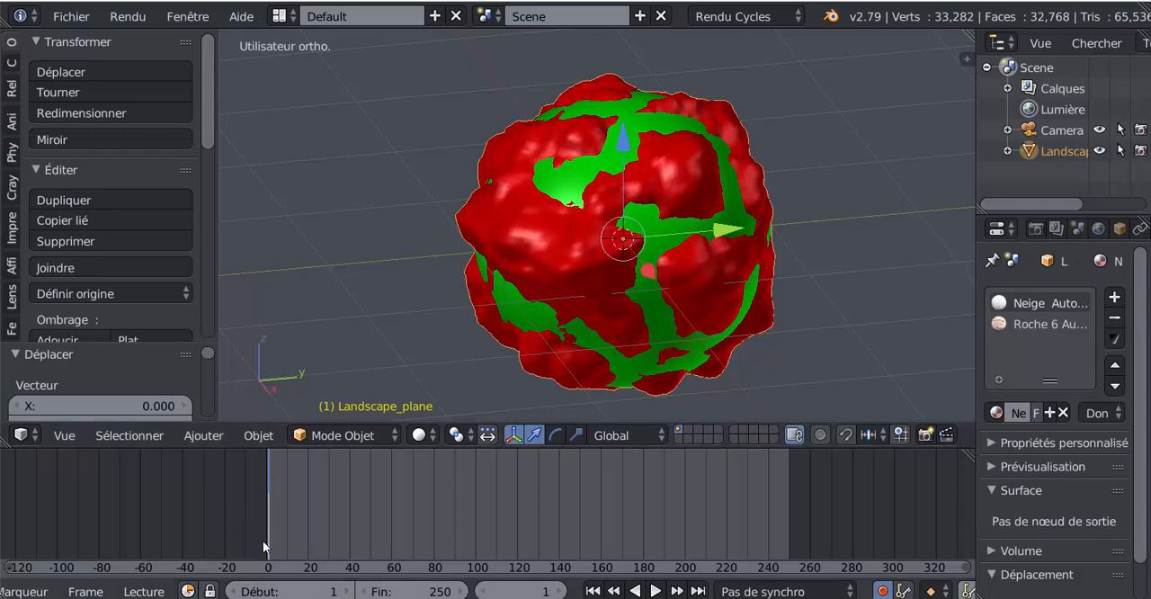
- At frame 249, key a 363° rotation of the planet about the global Z axis and disable automatic keyframe recording
key("alt+a")
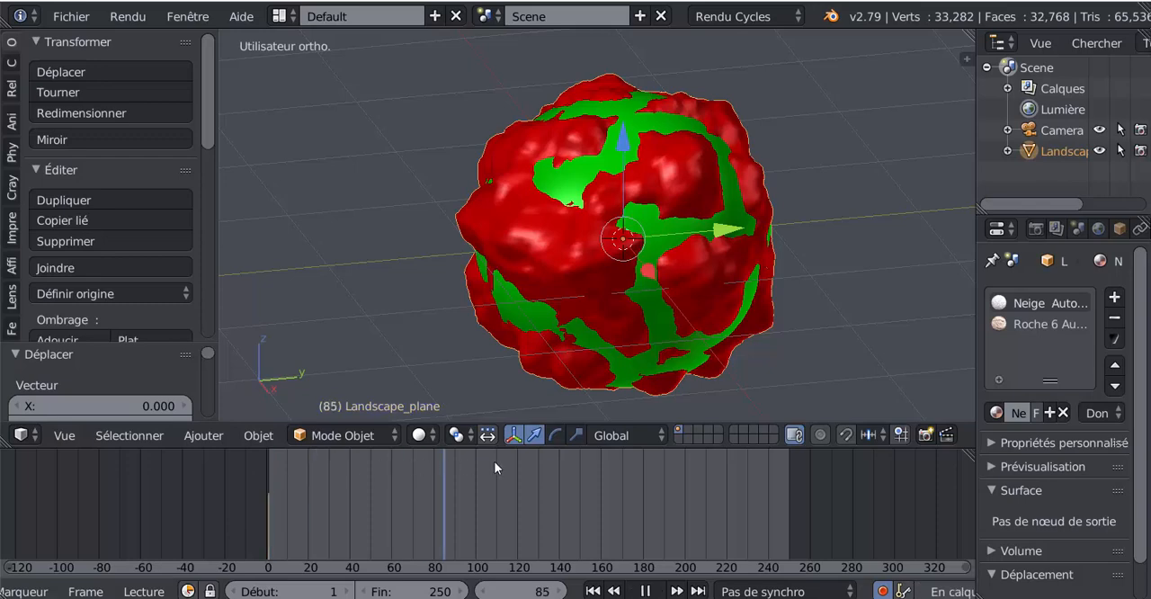
left_click_drag(799, 502, 787, 505)
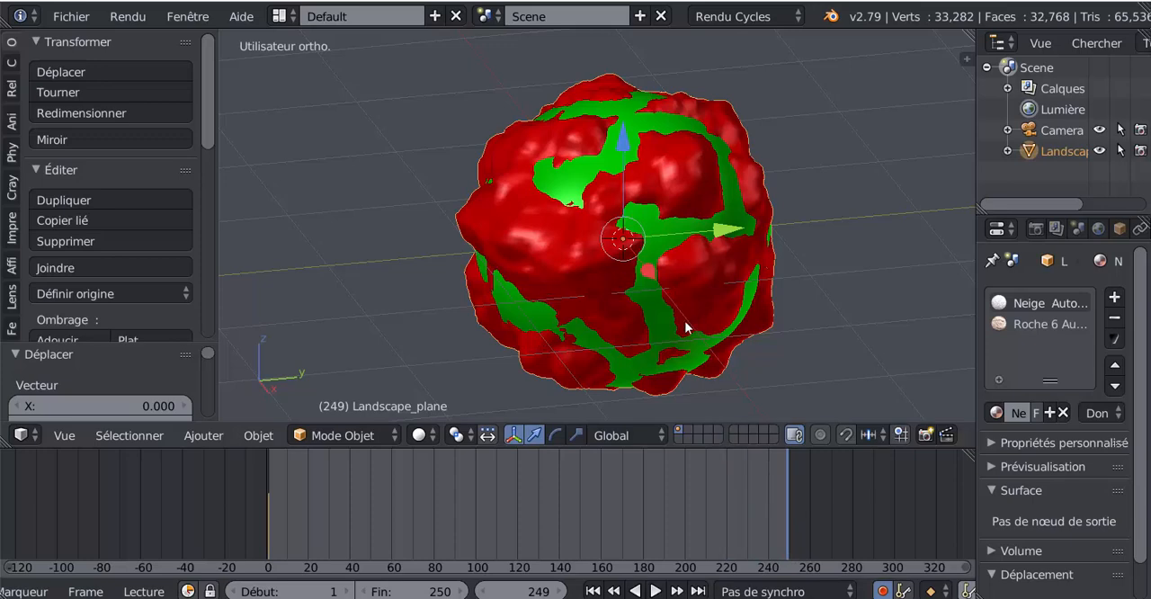
scroll(818, 319, "down", 2)
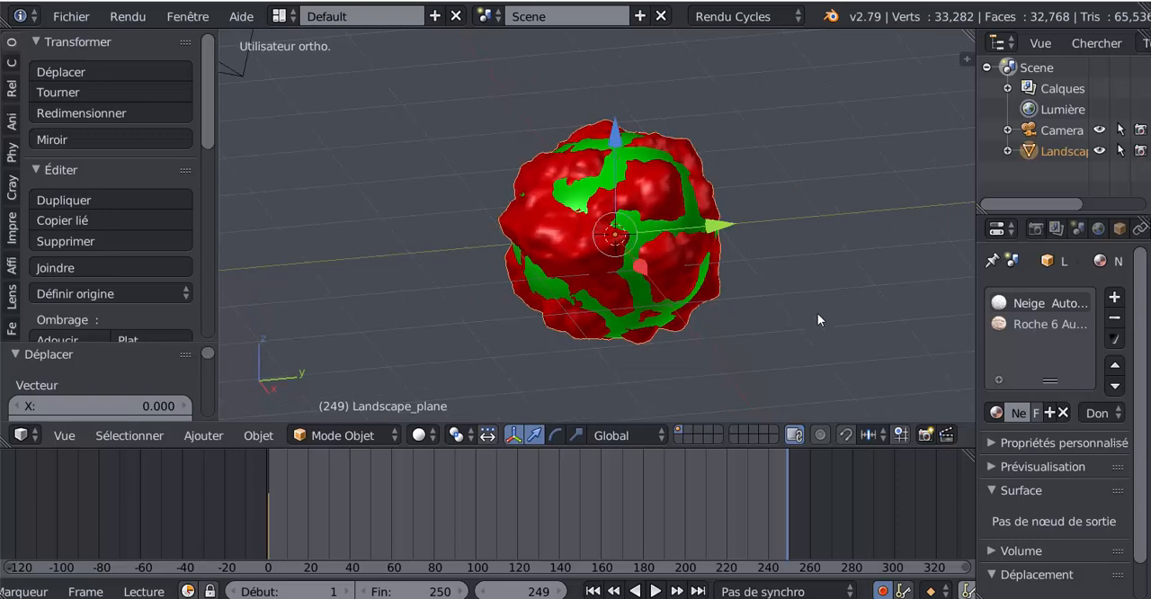
key("KP_1")
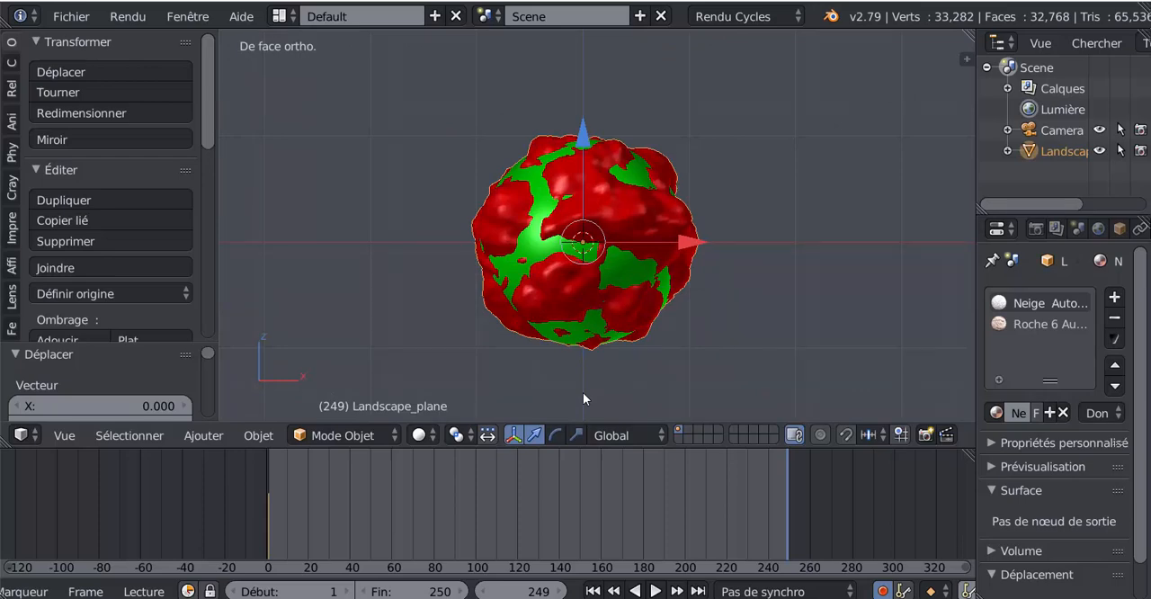
key("r")
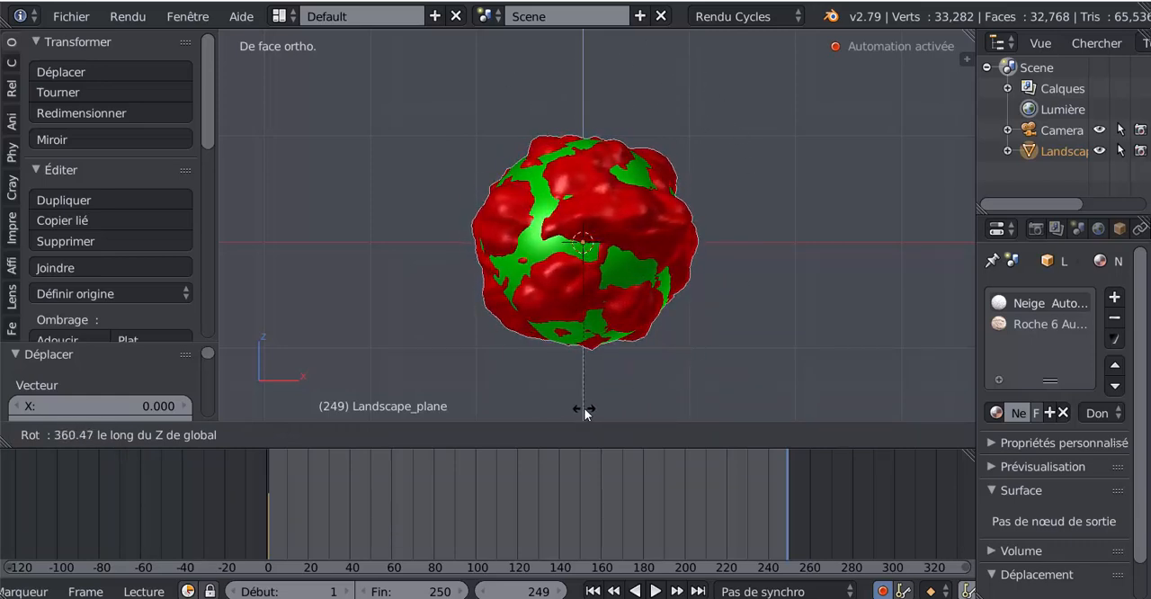
left_click(584, 411)
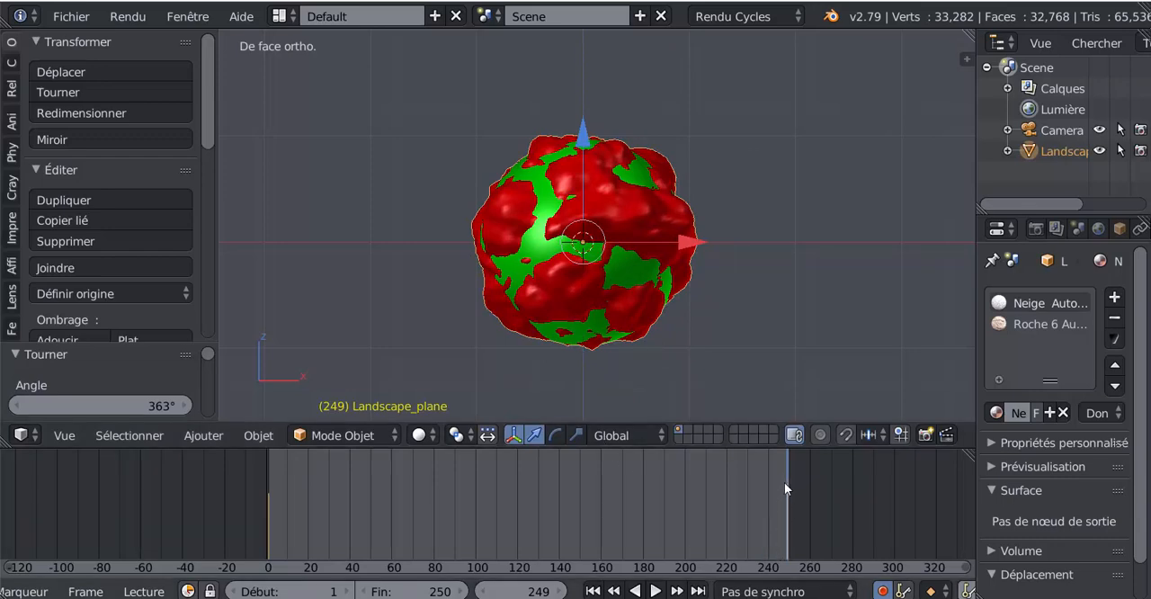
left_click(883, 591)
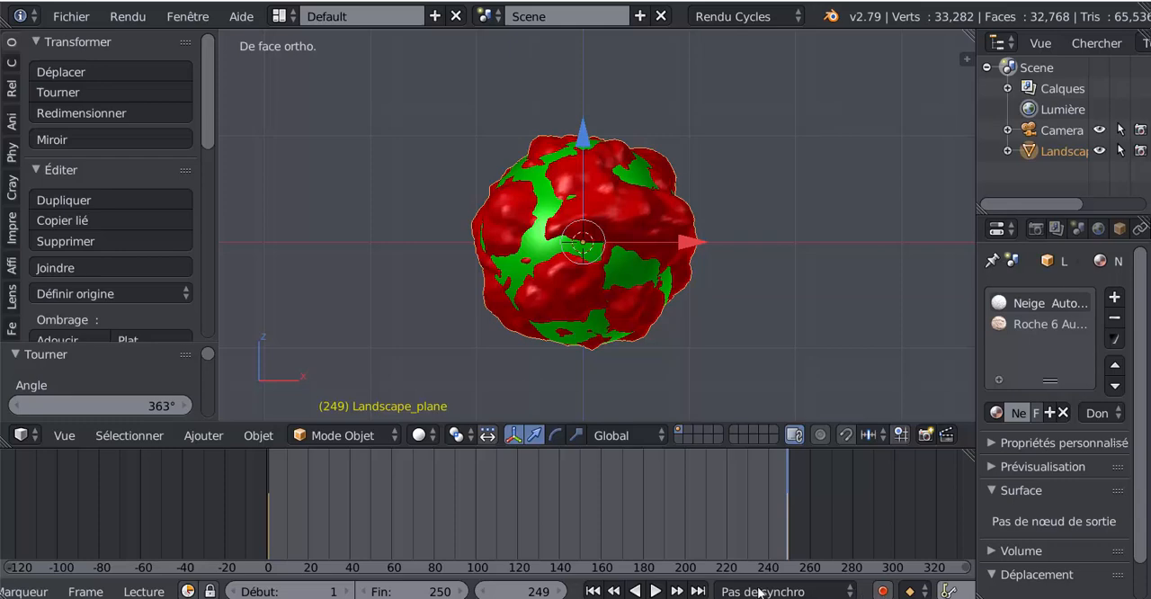
- Play the animation and open a Dope Sheet in a new area beside the 3D view, narrowing its channel list
left_click(656, 591)
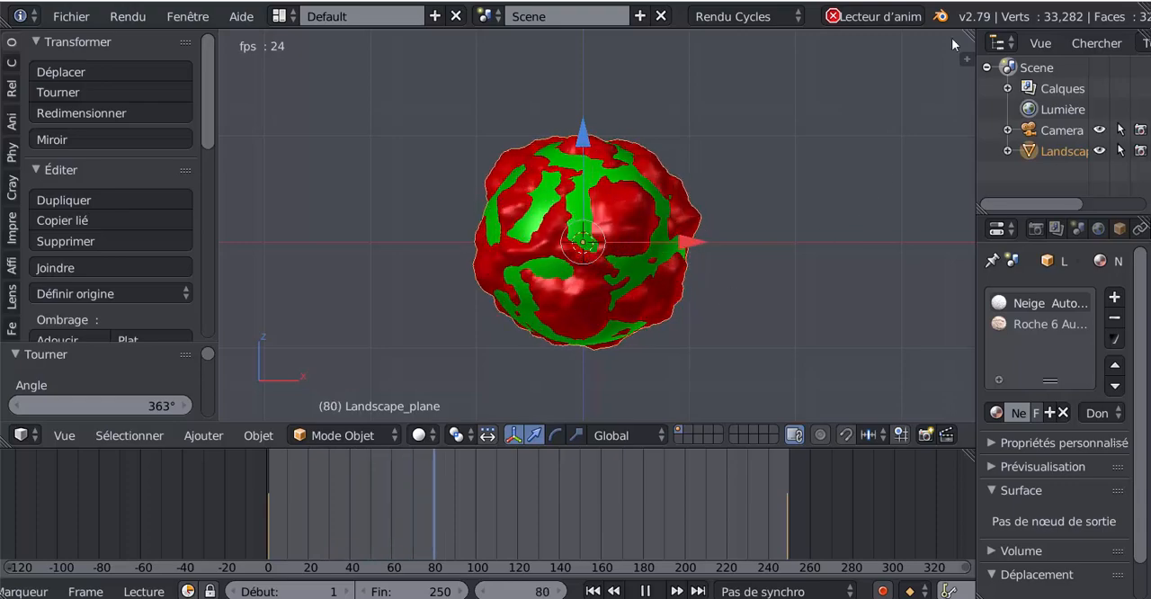
left_click_drag(967, 58, 630, 141)
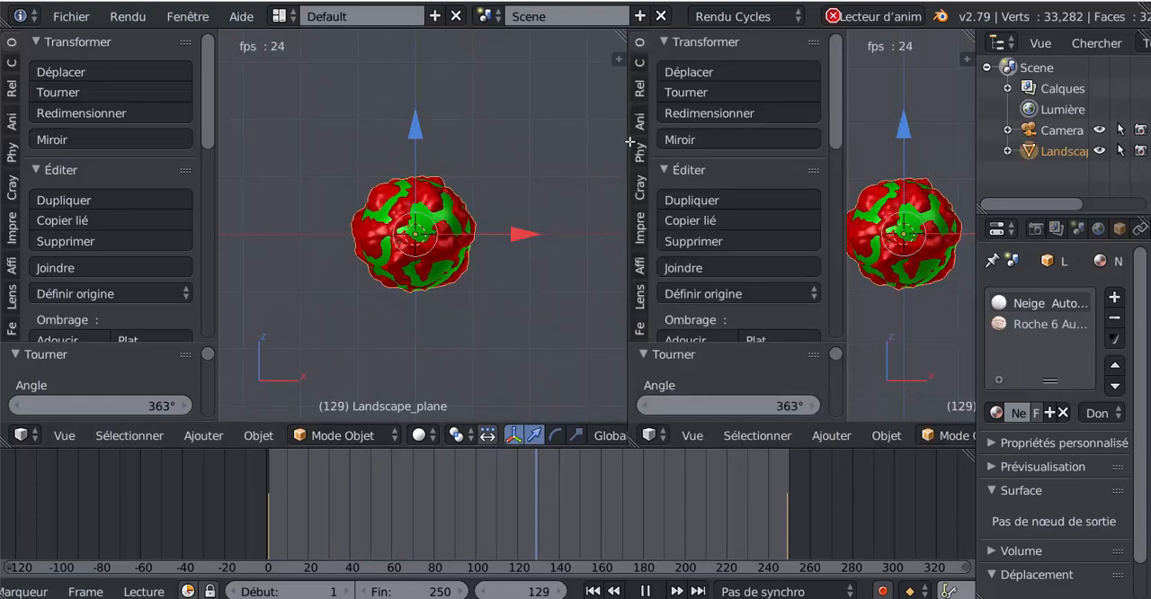
left_click(650, 437)
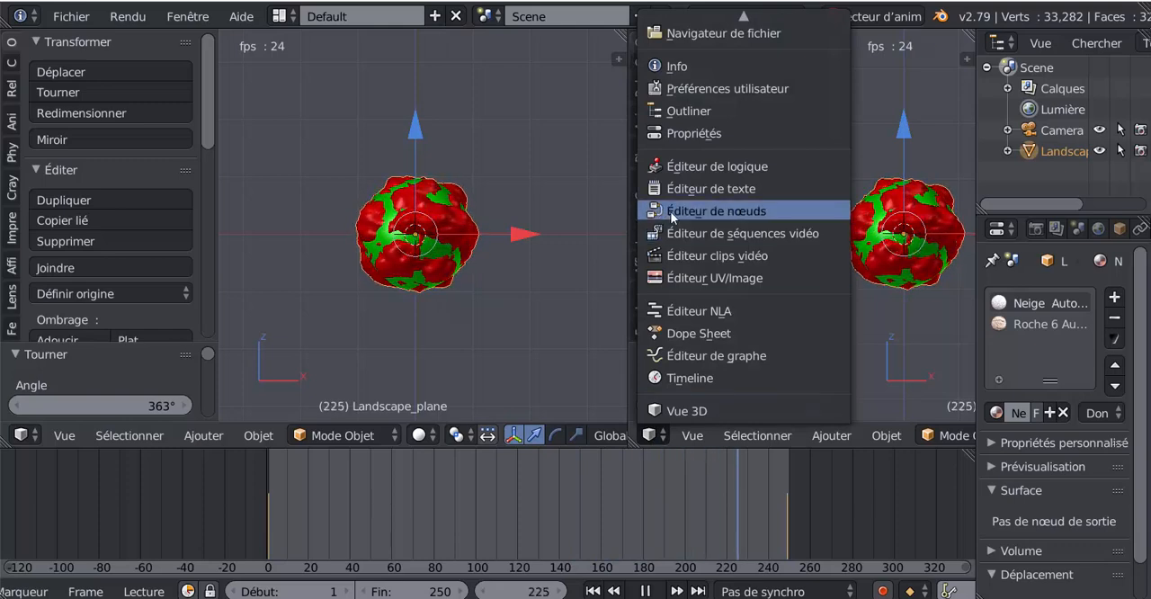
left_click(677, 333)
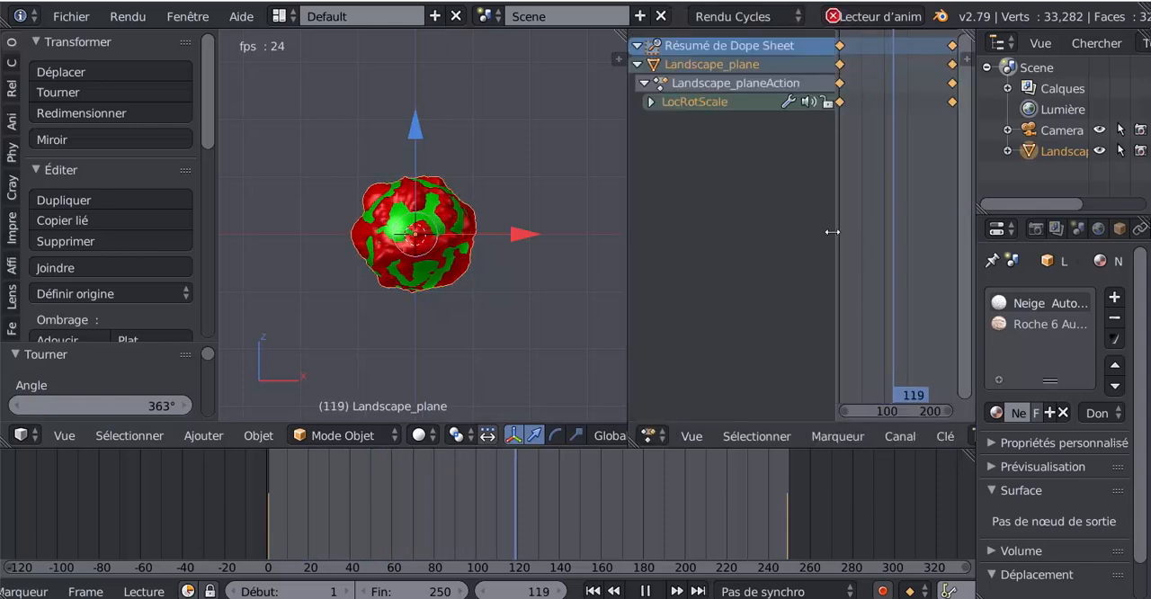
left_click_drag(832, 232, 721, 234)
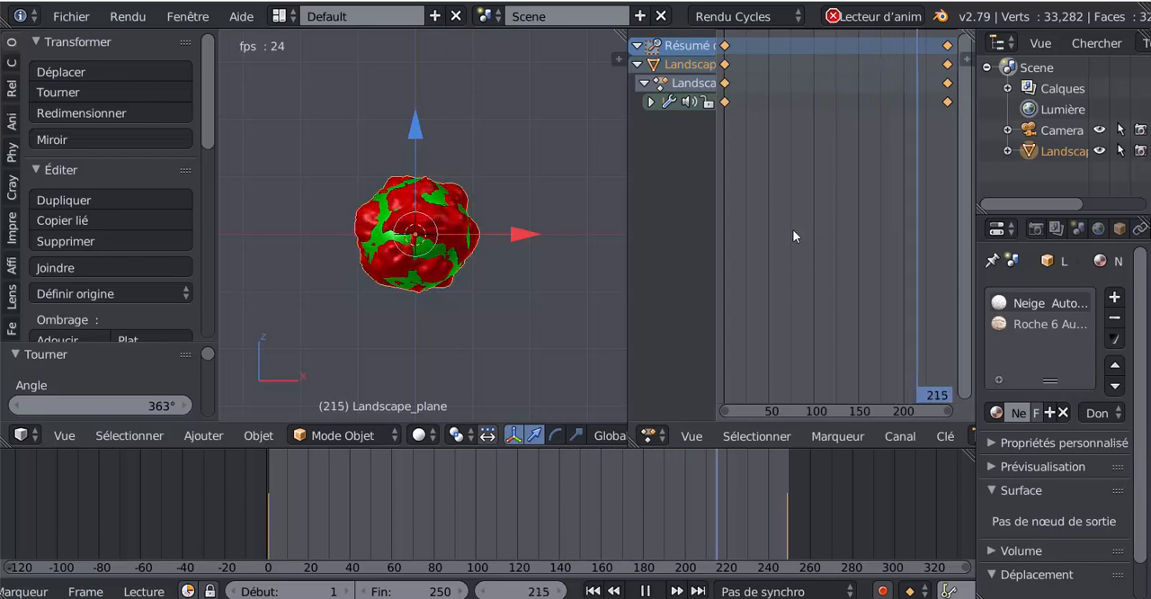
- Set the planet keyframes to linear interpolation and merge the Dope Sheet area back into the 3D view
key("t")
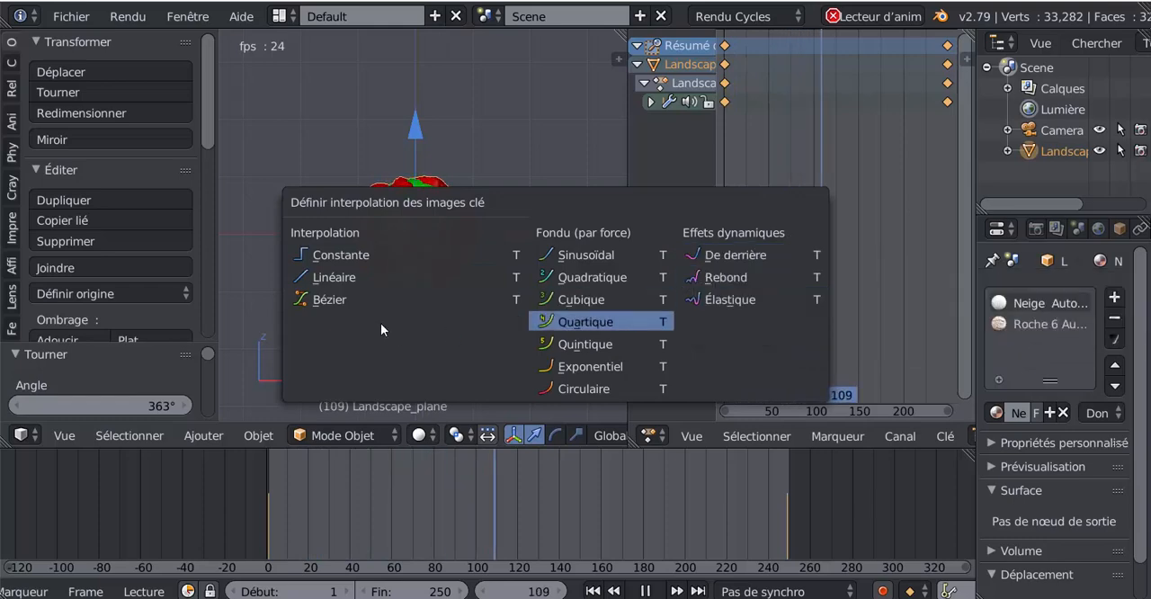
left_click(325, 277)
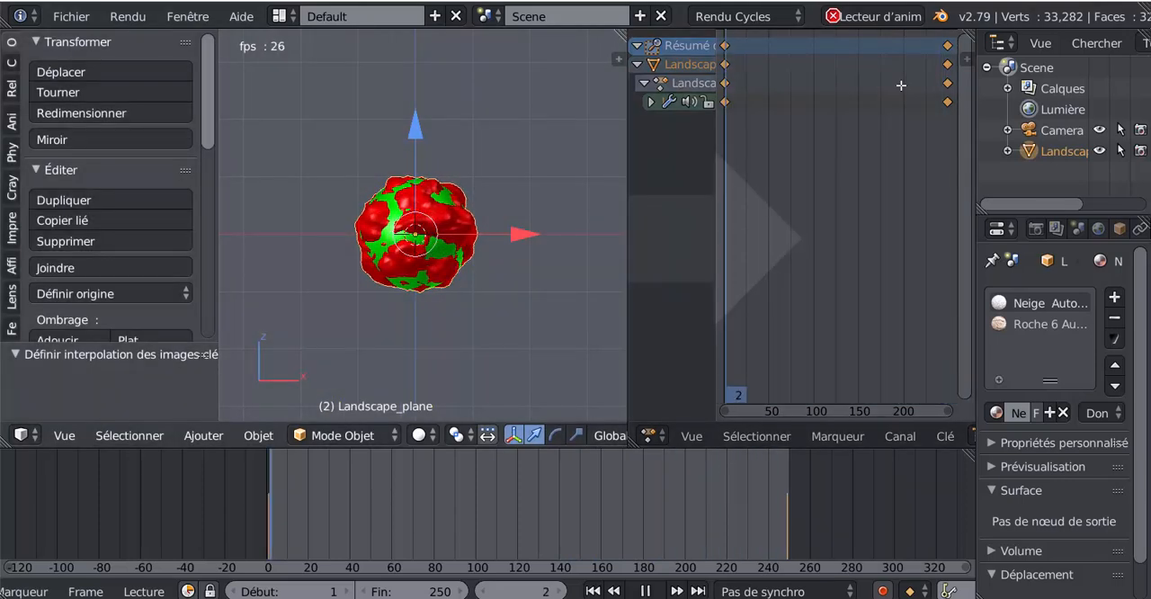
left_click_drag(901, 85, 901, 87)
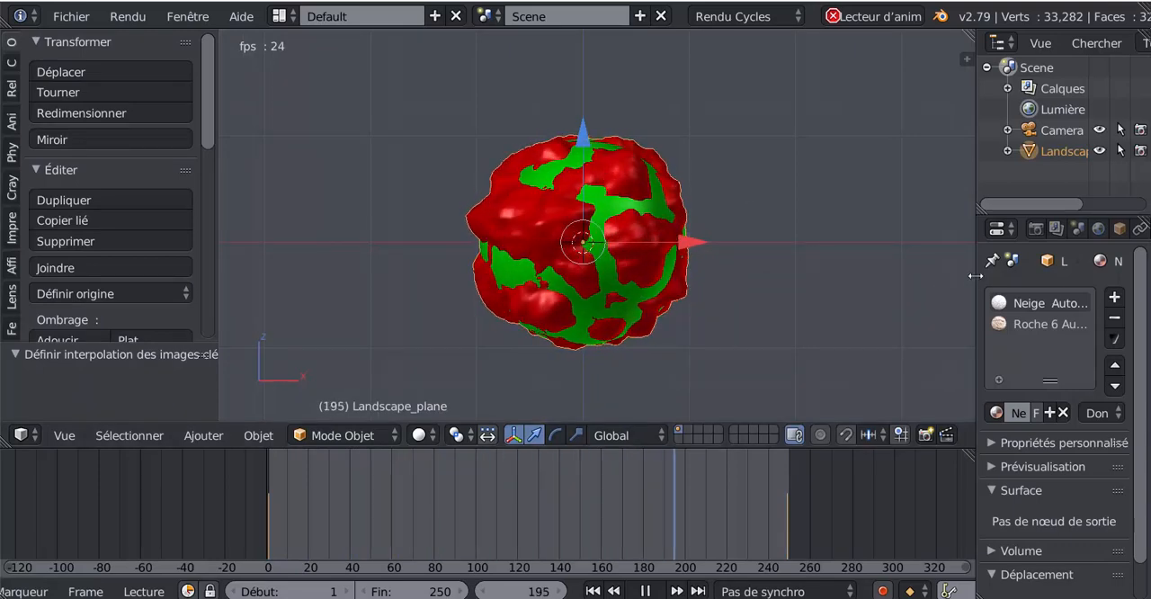
- Stop the animation playback and switch the slightly widened 3D view to rendered shading
left_click_drag(976, 276, 998, 275)
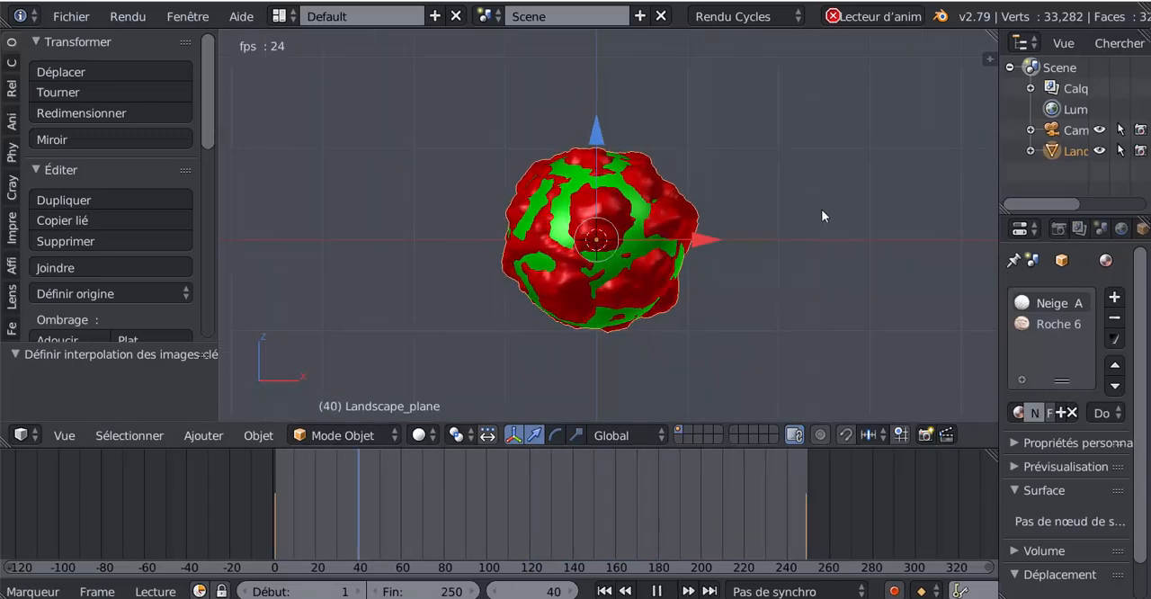
scroll(822, 210, "up", 1)
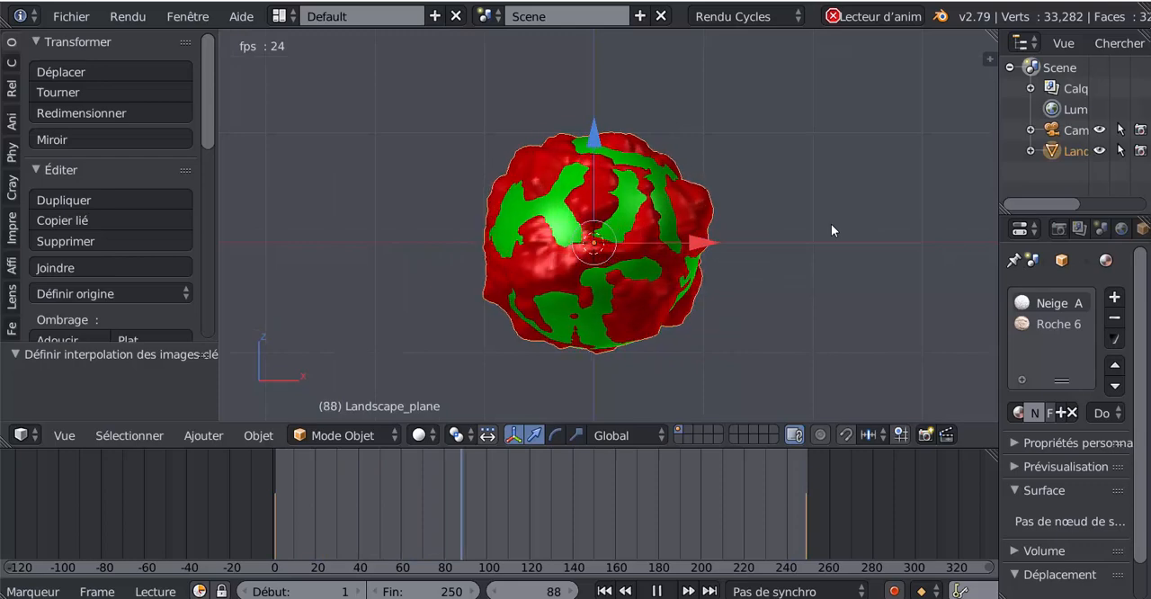
left_click(658, 591)
left_click(418, 435)
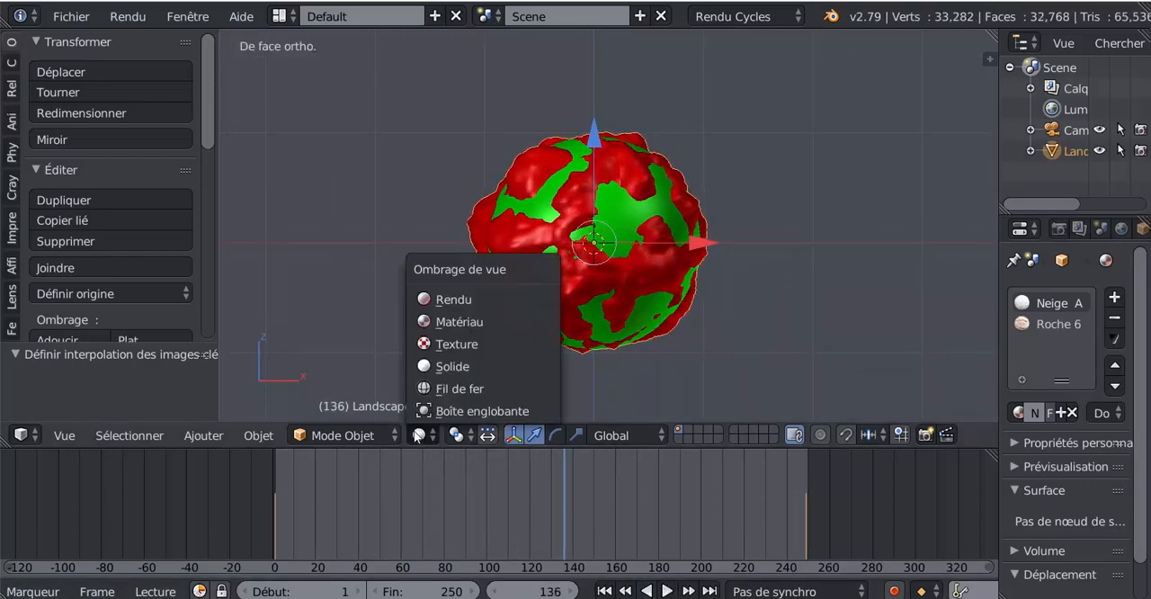
left_click(441, 305)
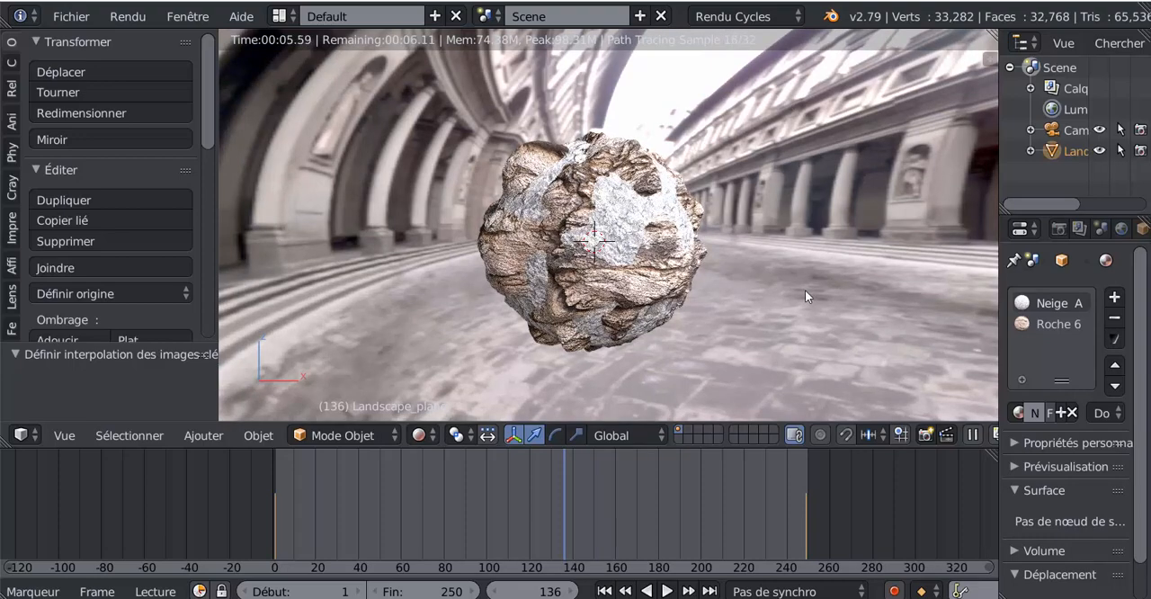
- Examine the rendered rock and snow planet from another angle, both close up and from farther away
scroll(813, 289, "down", 2)
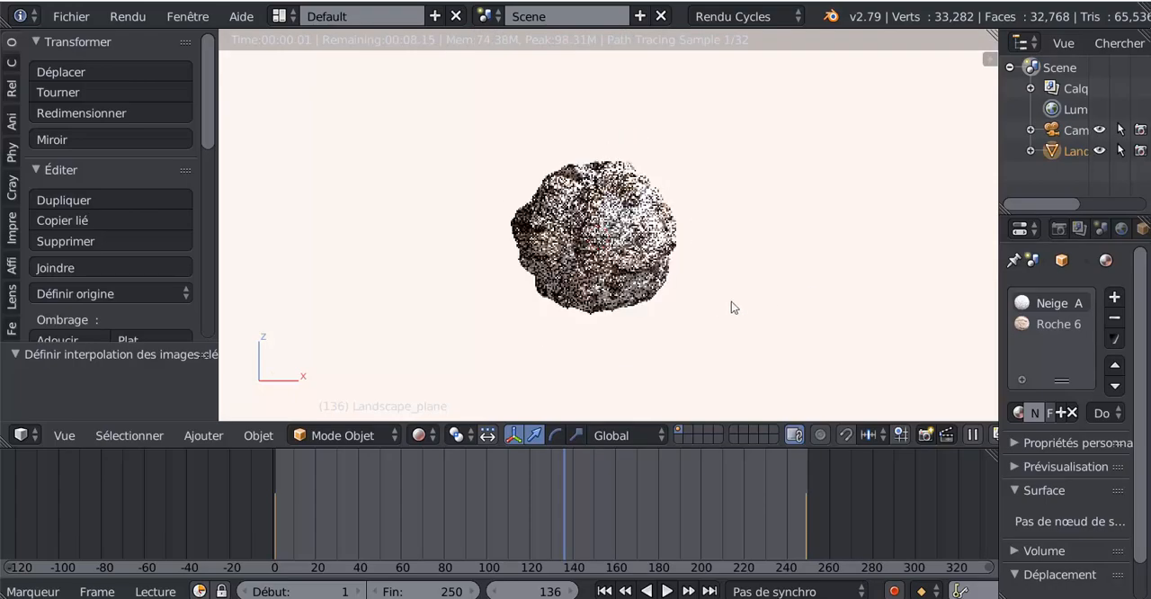
middle_click_drag(731, 302, 887, 327)
middle_click_drag(610, 362, 495, 362)
scroll(520, 346, "up", 2)
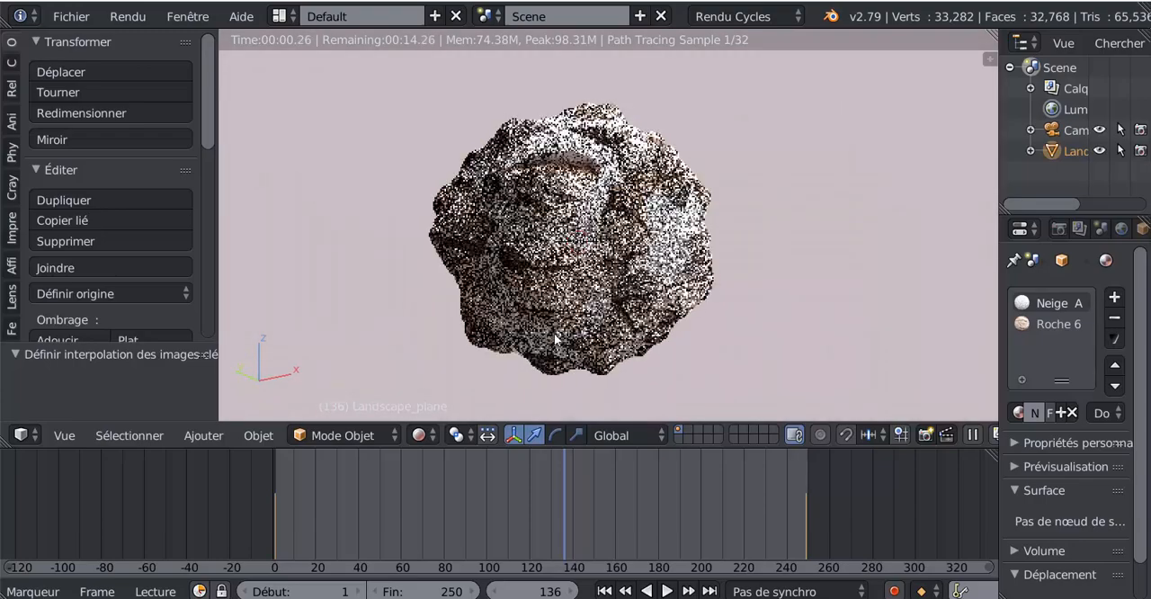
middle_click_drag(635, 333, 637, 328)
scroll(637, 318, "down", 2)
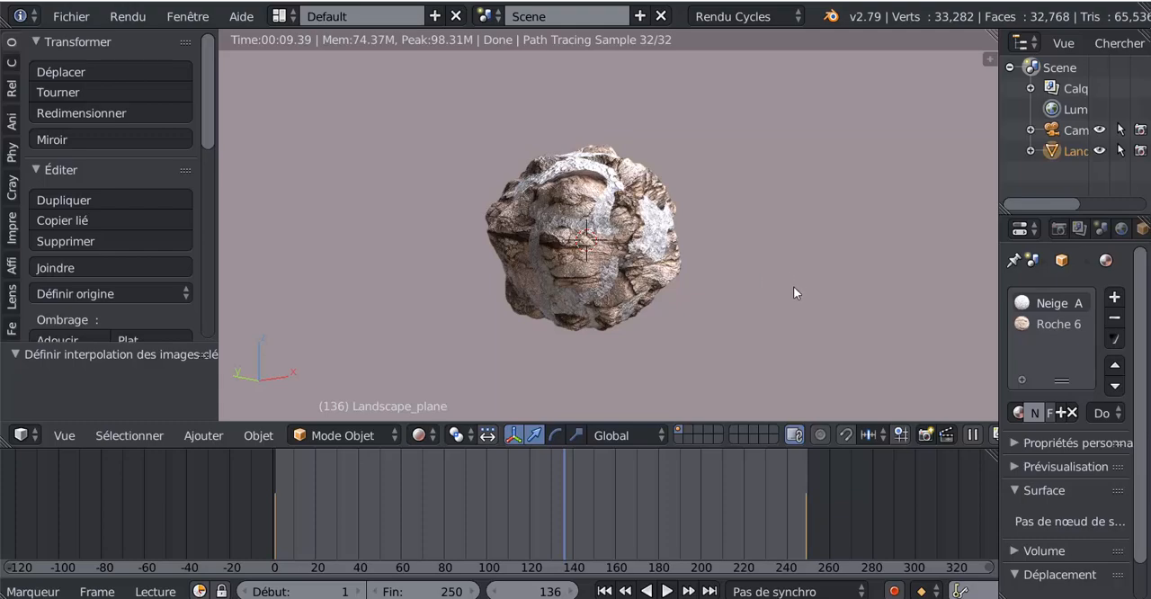
scroll(793, 287, "up", 2)
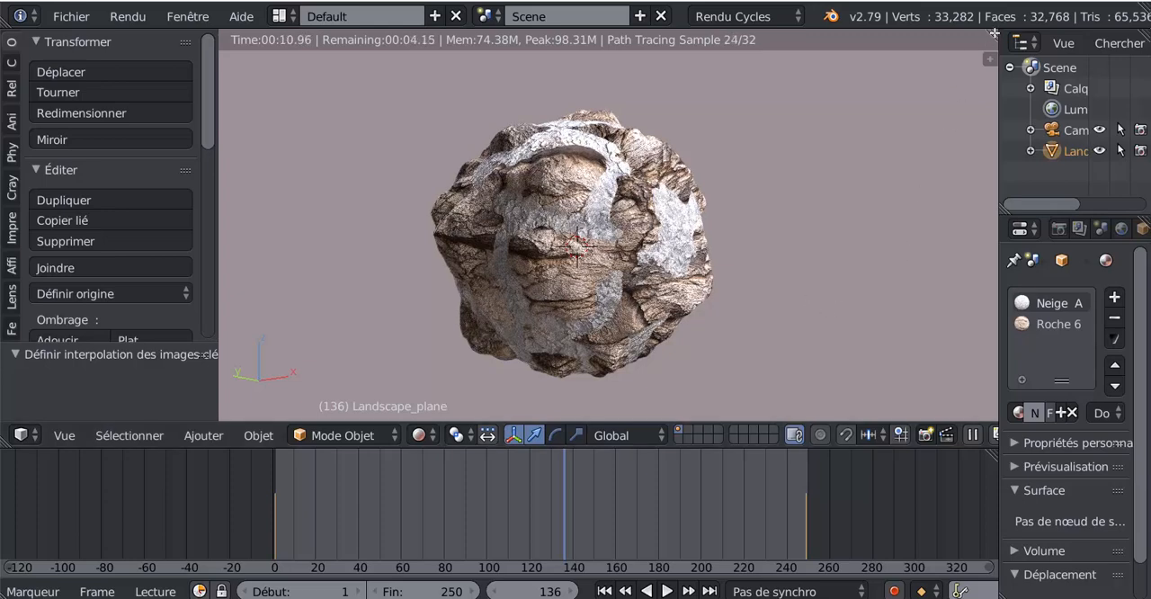
- Open a node editor in a new area beside the 3D view and enter the Neige AutoPeint node group
left_click_drag(918, 45, 750, 54)
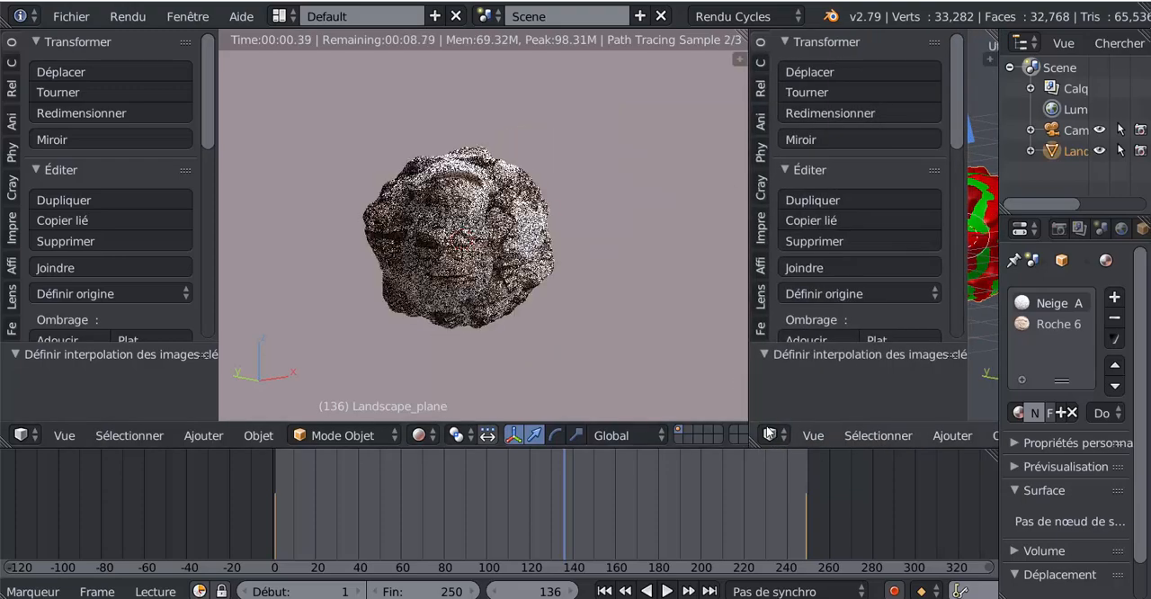
left_click(769, 435)
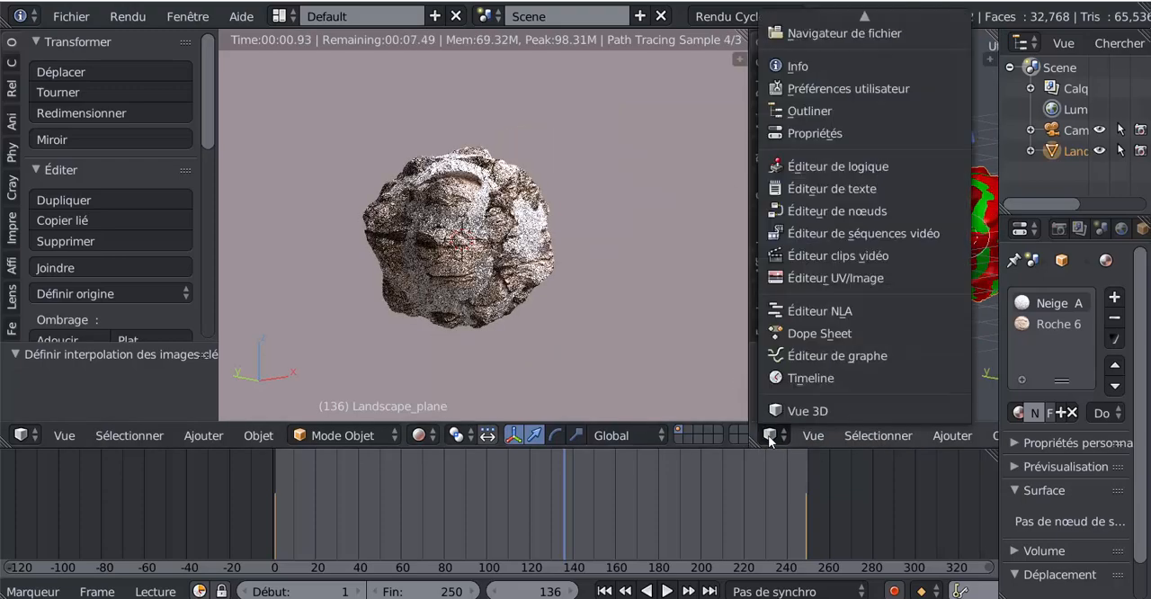
left_click(787, 211)
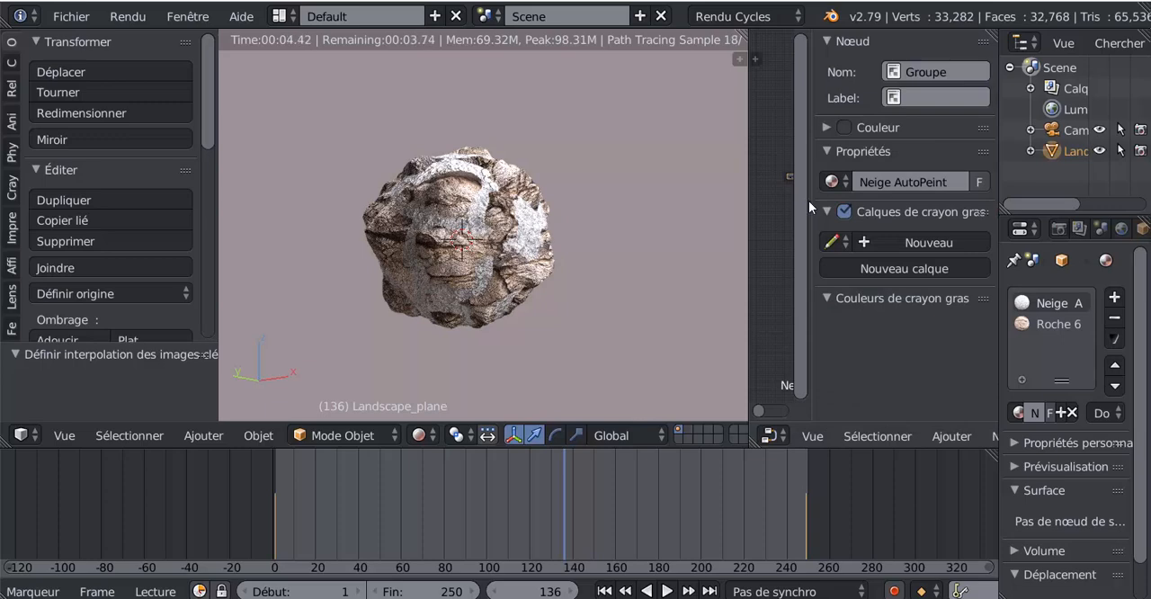
left_click_drag(812, 204, 889, 202)
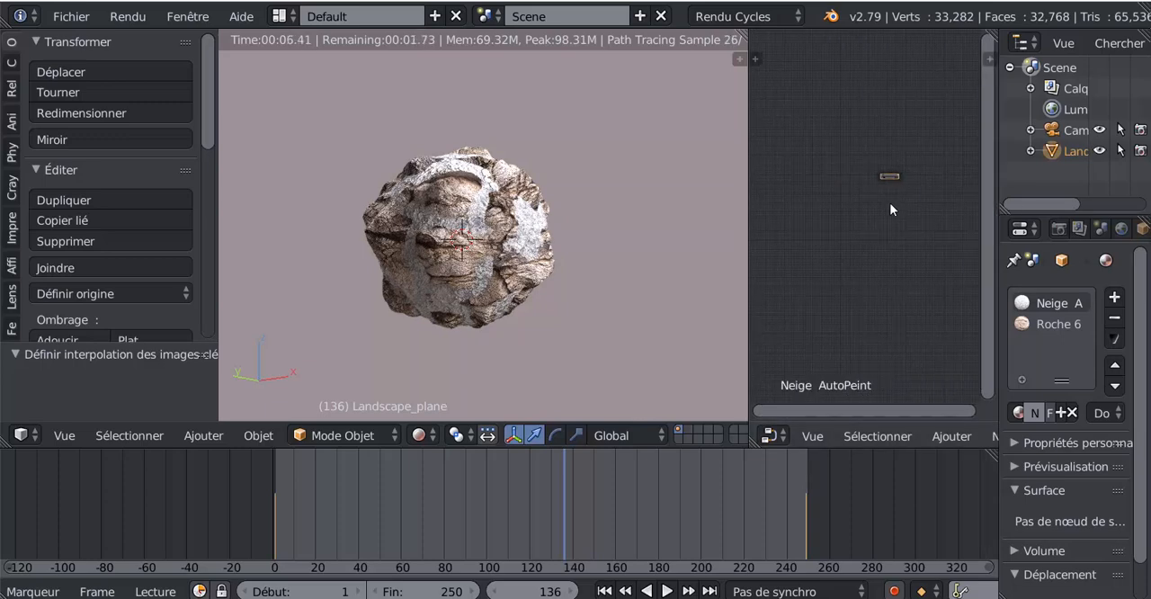
middle_click_drag(917, 185, 855, 260)
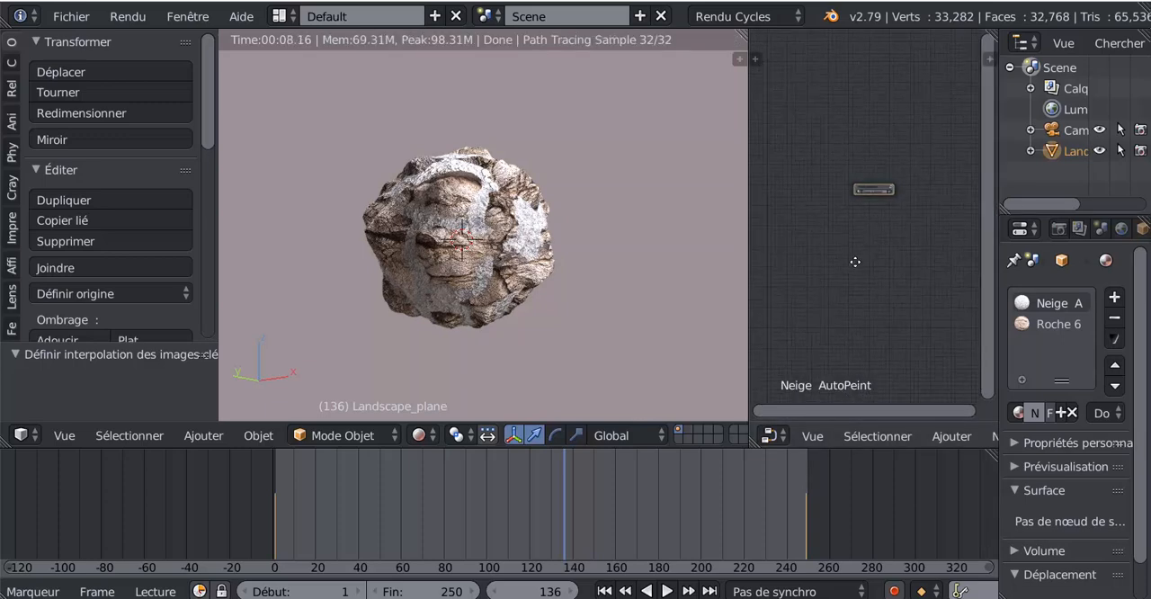
scroll(853, 262, "up", 2)
scroll(854, 258, "up", 6)
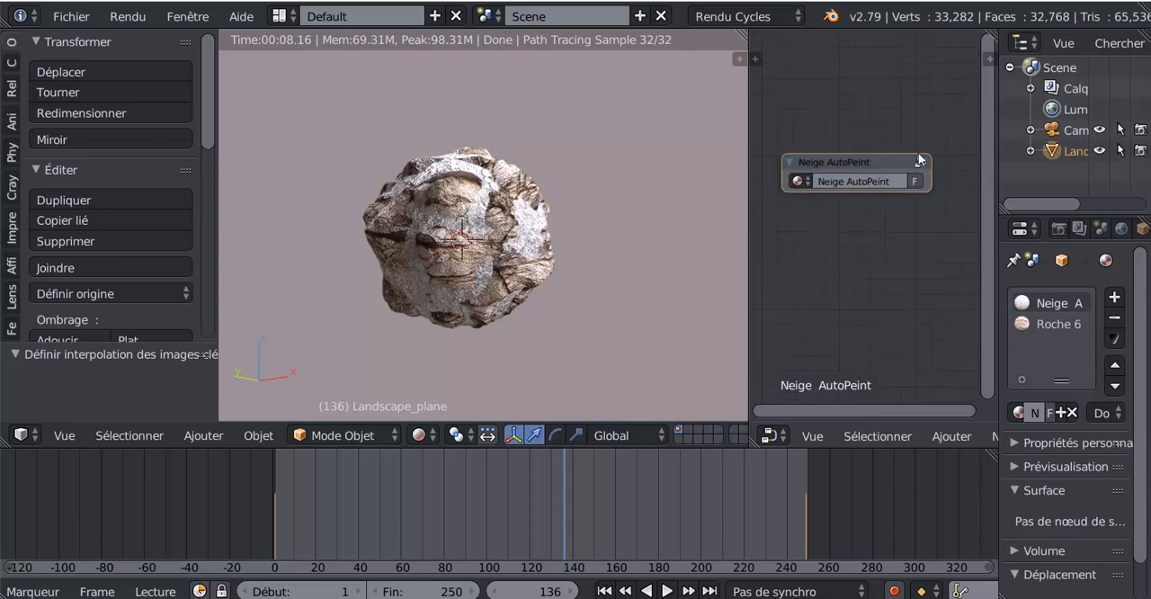
left_click(921, 162)
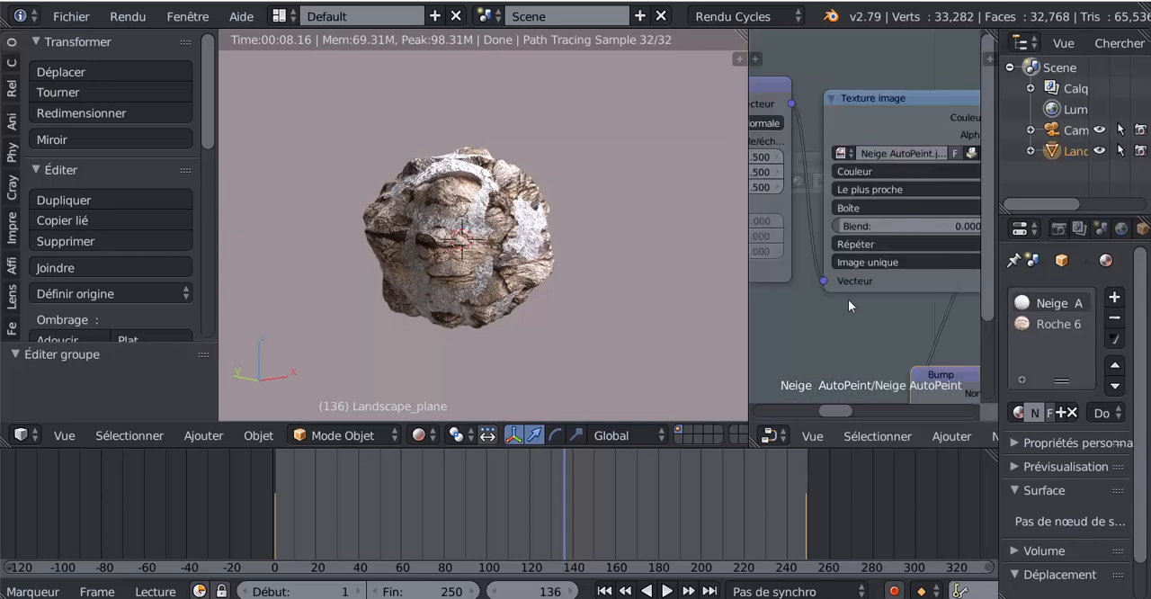
- Spread out the image texture, Bump and shader nodes inside the Neige AutoPeint group so their links are readable
scroll(851, 298, "down", 5)
scroll(850, 296, "down", 1)
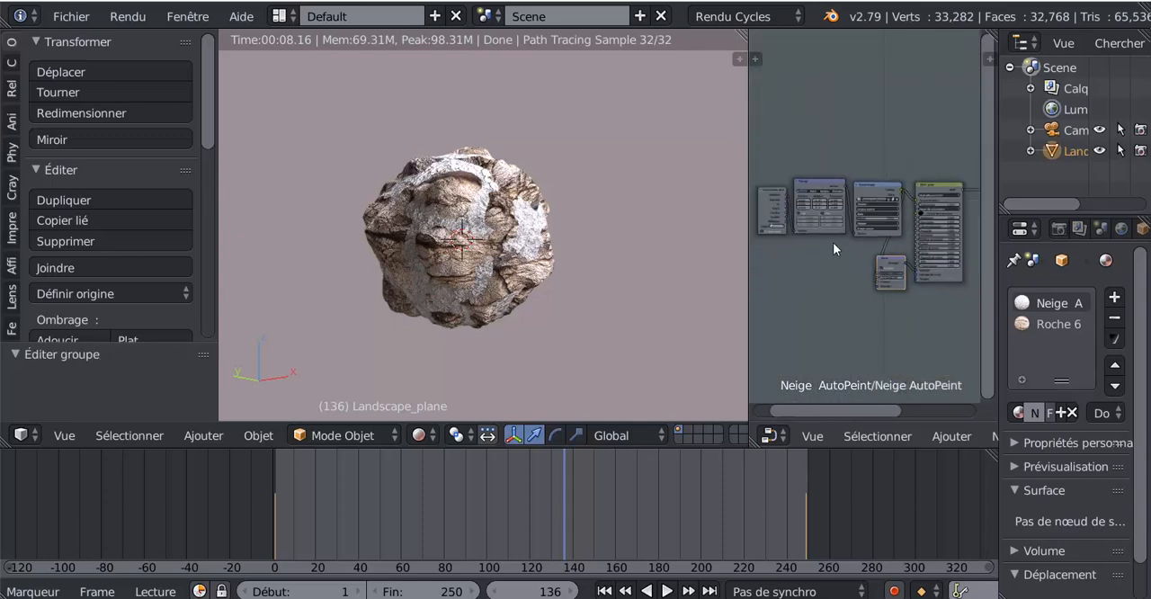
left_click_drag(777, 193, 811, 143)
left_click_drag(877, 187, 873, 150)
middle_click_drag(838, 294, 789, 315)
scroll(828, 286, "down", 3)
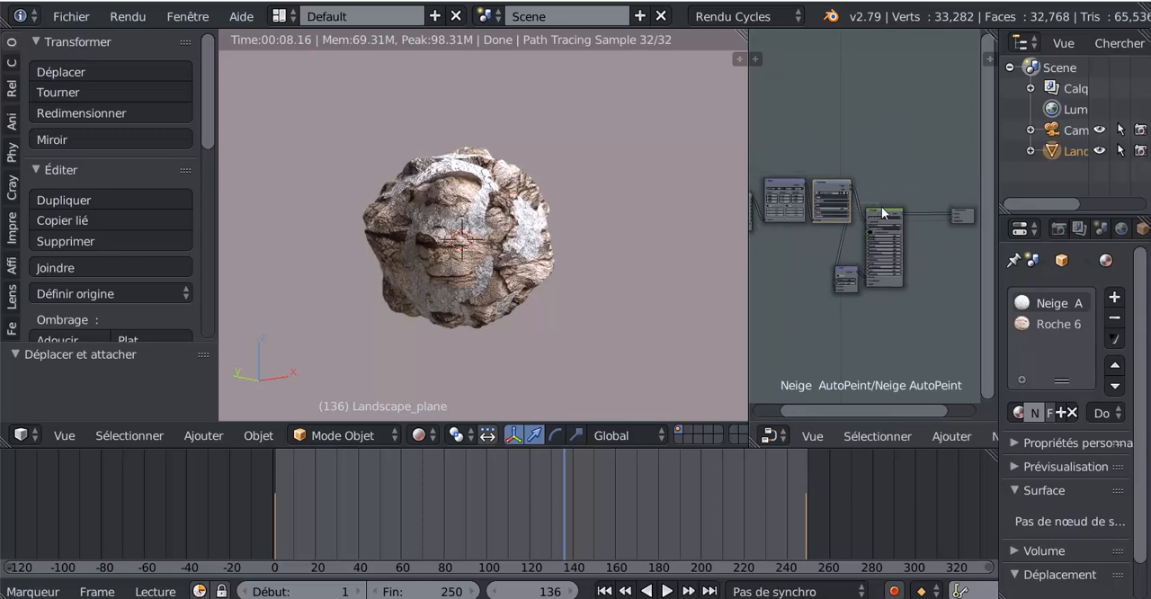
left_click_drag(882, 207, 912, 213)
left_click_drag(827, 183, 840, 186)
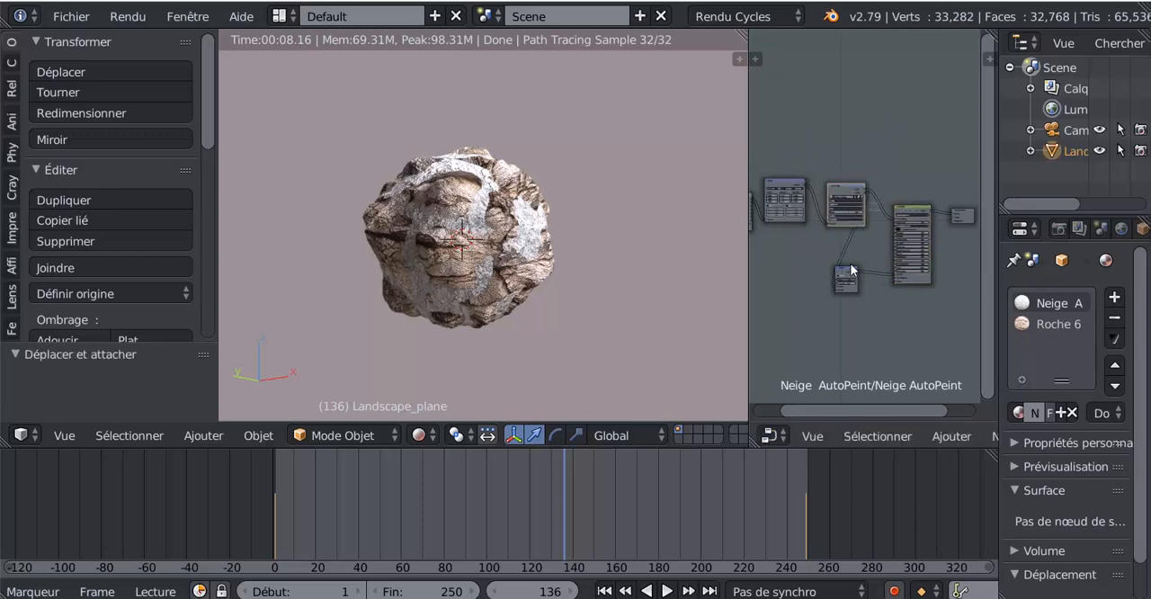
left_click_drag(852, 271, 866, 262)
scroll(834, 266, "up", 8)
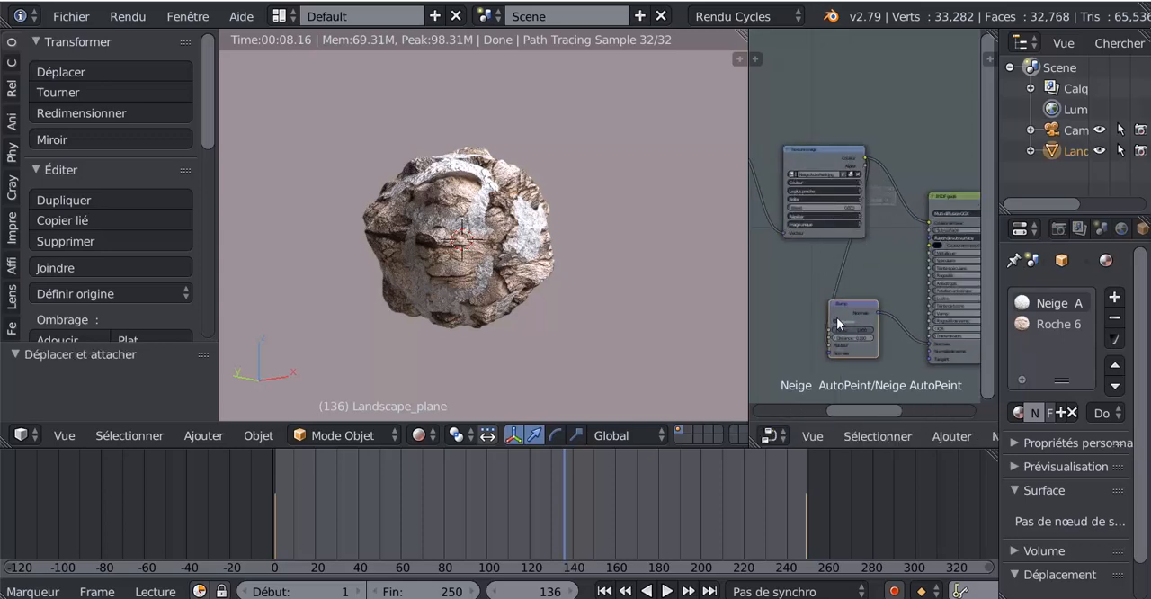
- Close the node editor by merging its area back into the 3D view
scroll(836, 315, "down", 5)
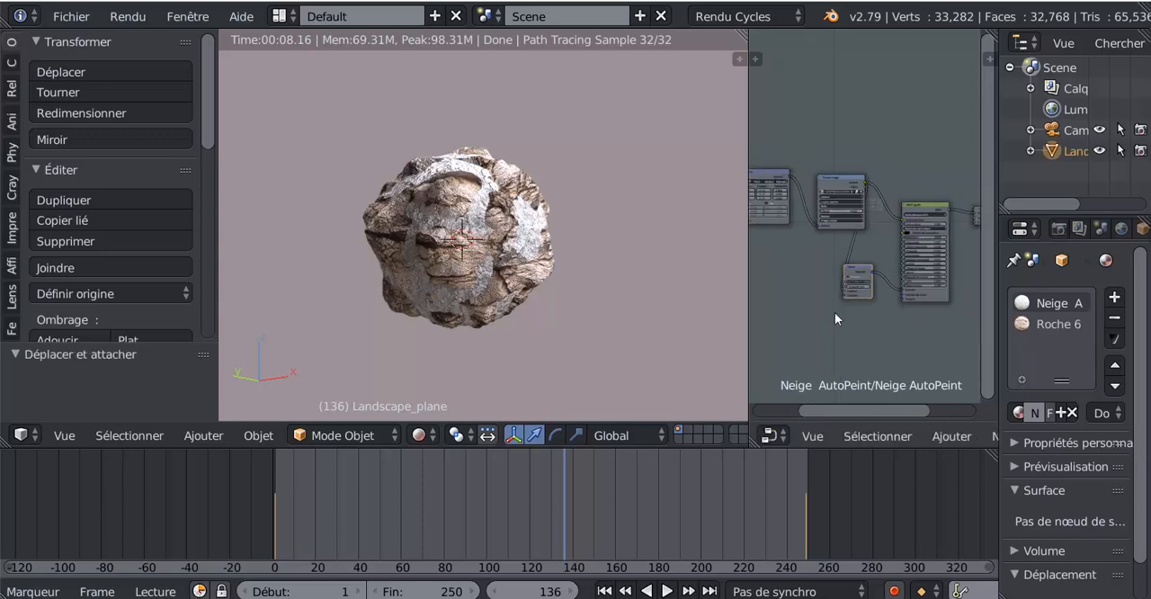
left_click(950, 436)
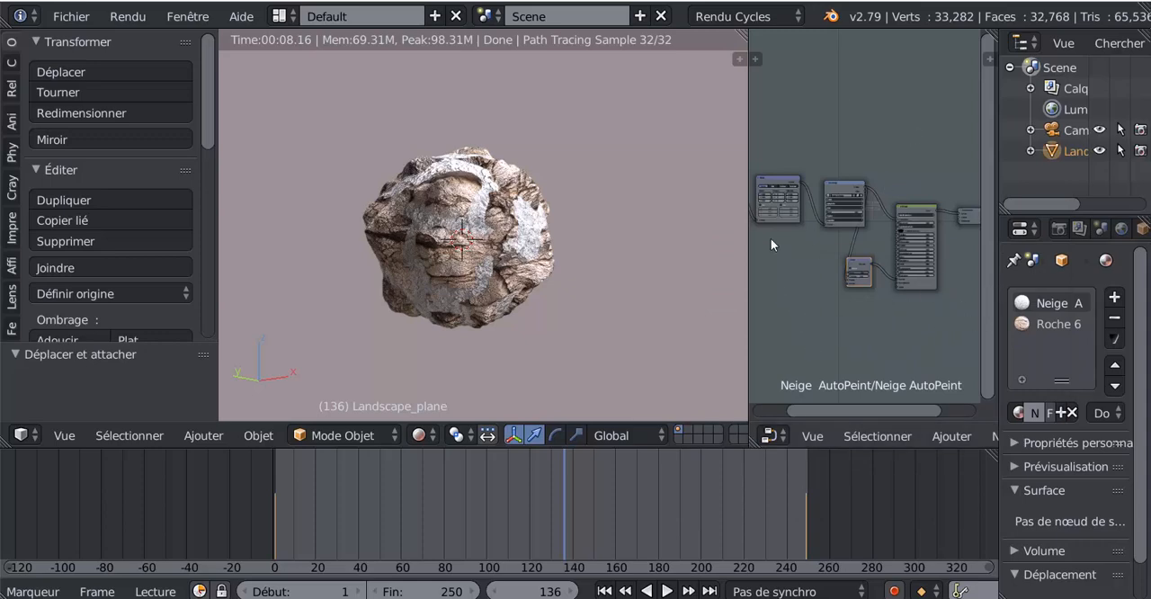
left_click_drag(820, 59, 814, 135)
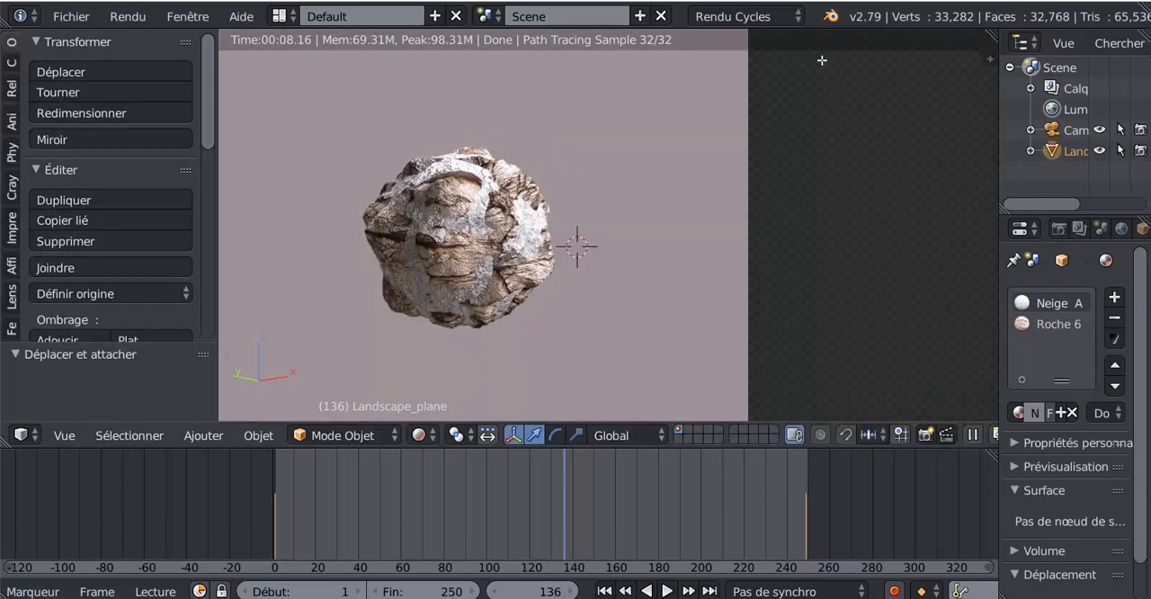